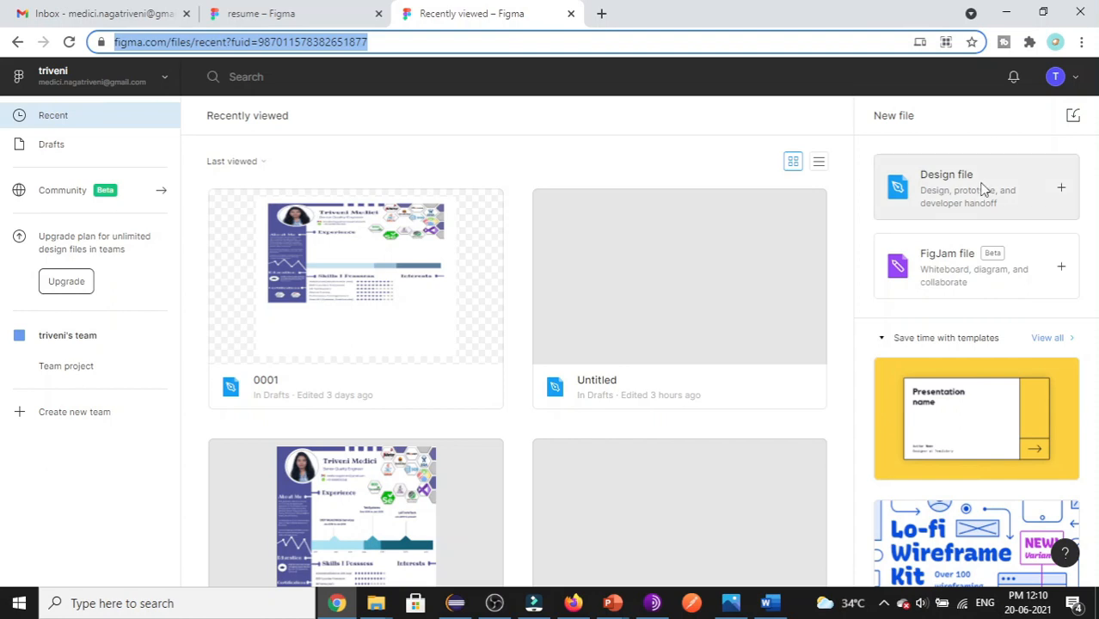
- Create a new blank Design file, keeping the resume tab open for reference
click(961, 194)
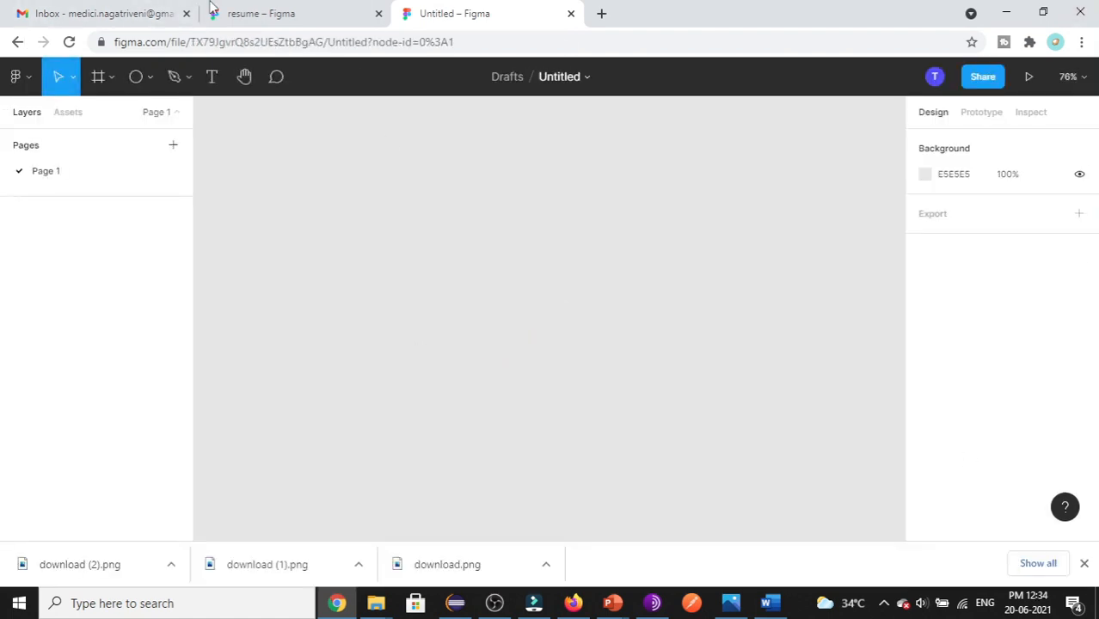
click(283, 16)
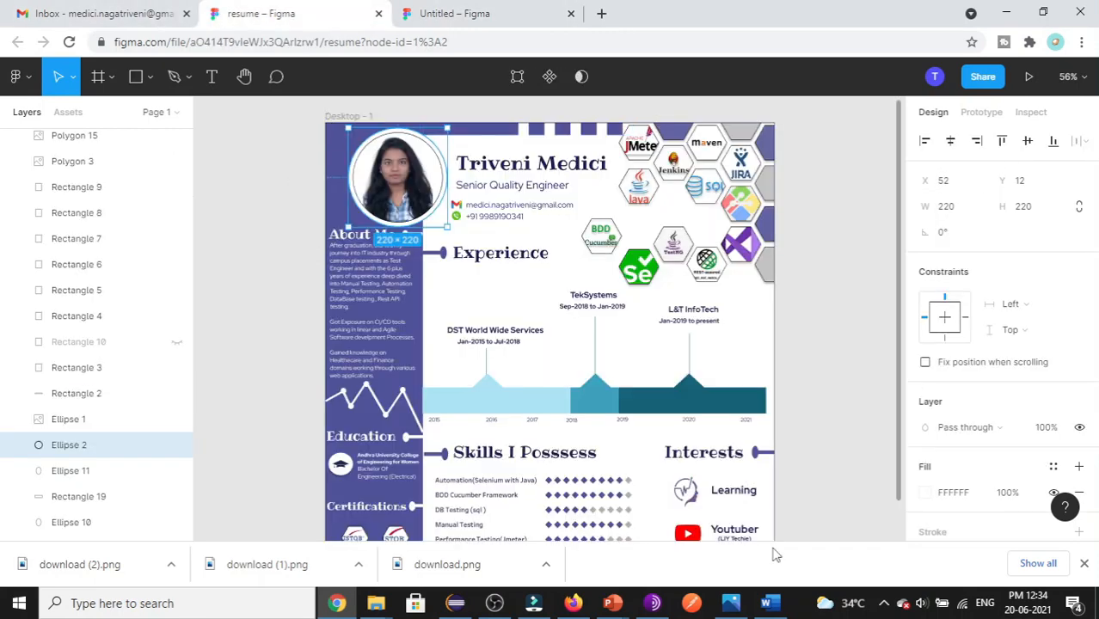
click(434, 12)
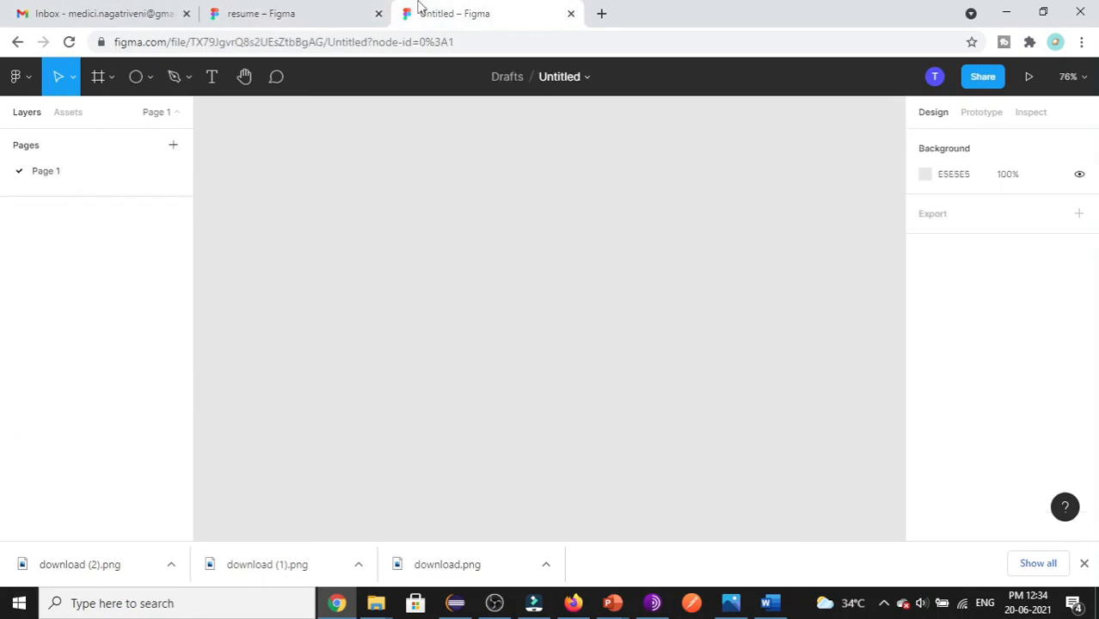
- Add a Desktop frame and resize it to 1000 × 1000
click(110, 79)
click(102, 116)
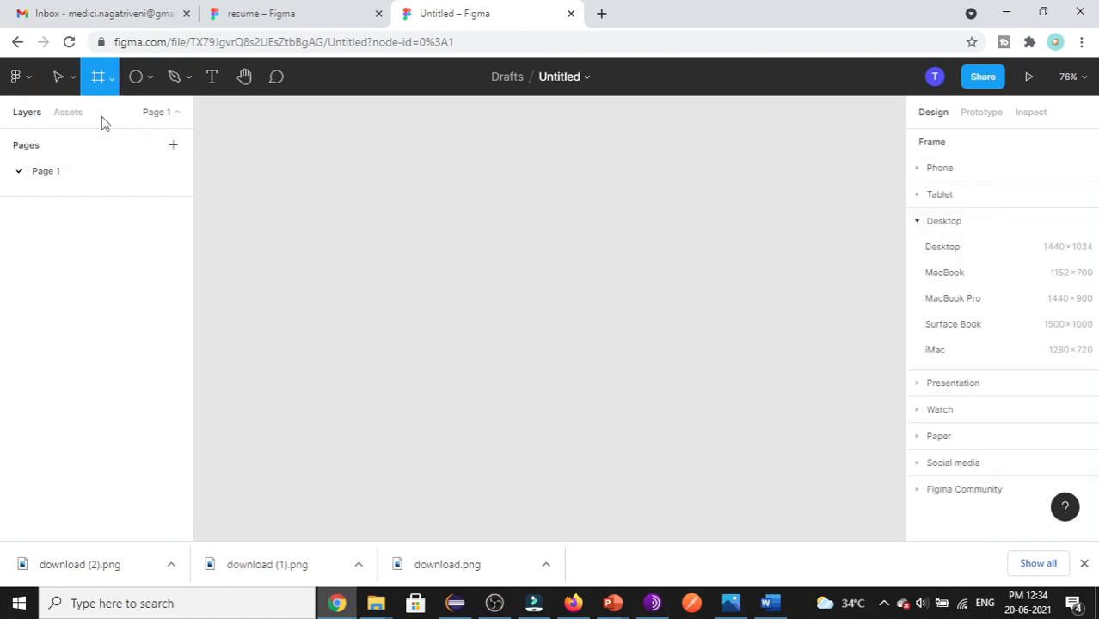
click(969, 247)
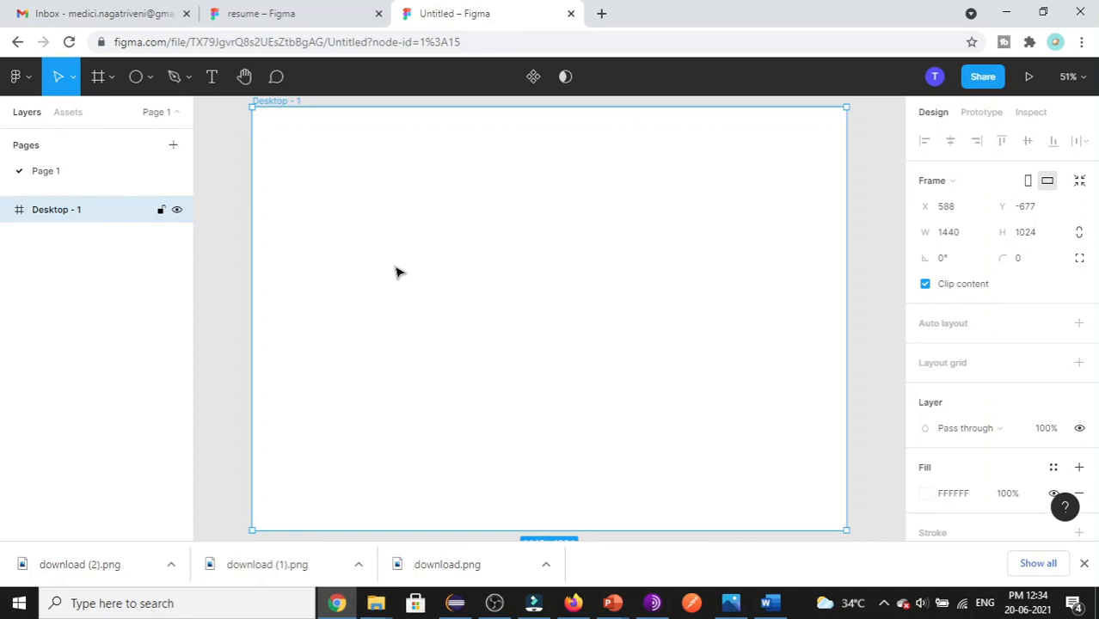
click(952, 236)
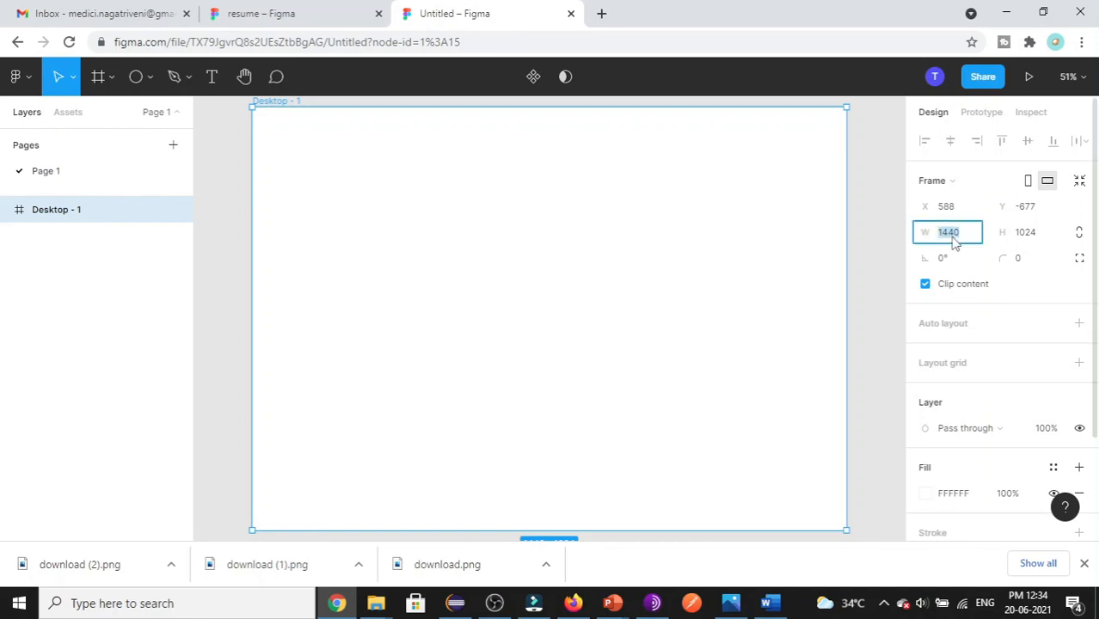
text(1)
key(Tab)
text(1000)
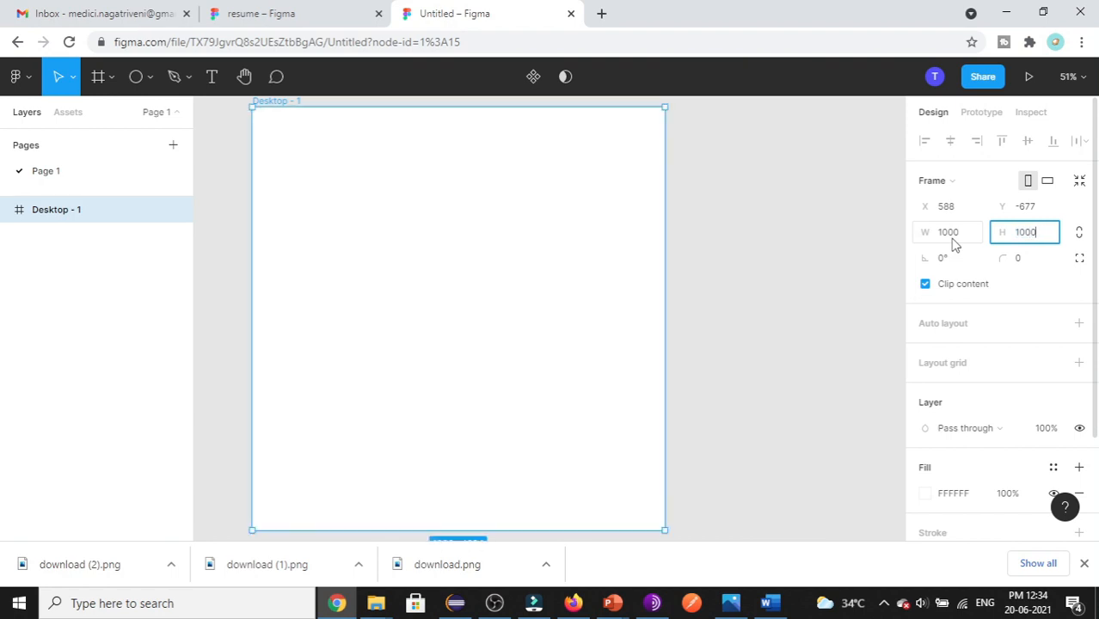
key(Return)
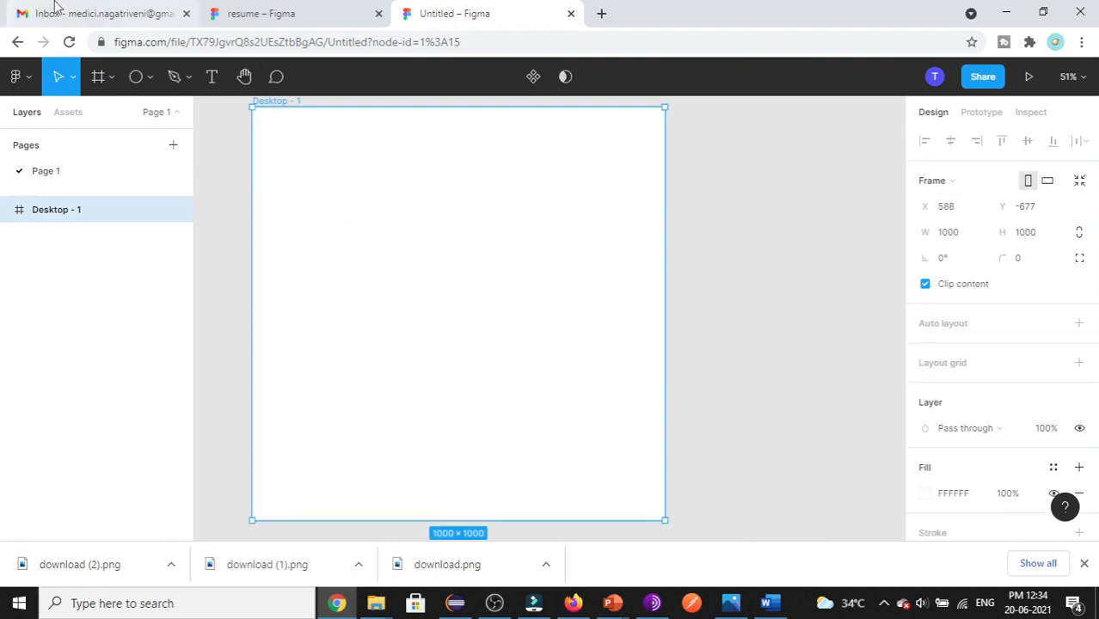
- Check the About Me text block's size in the resume design
click(262, 14)
click(394, 356)
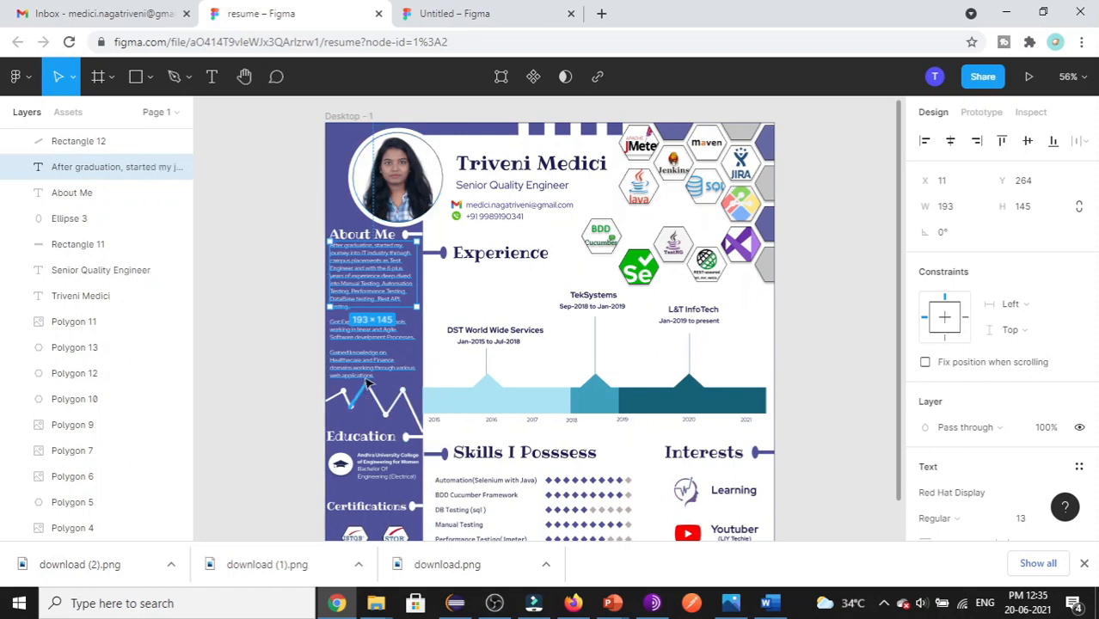
click(466, 14)
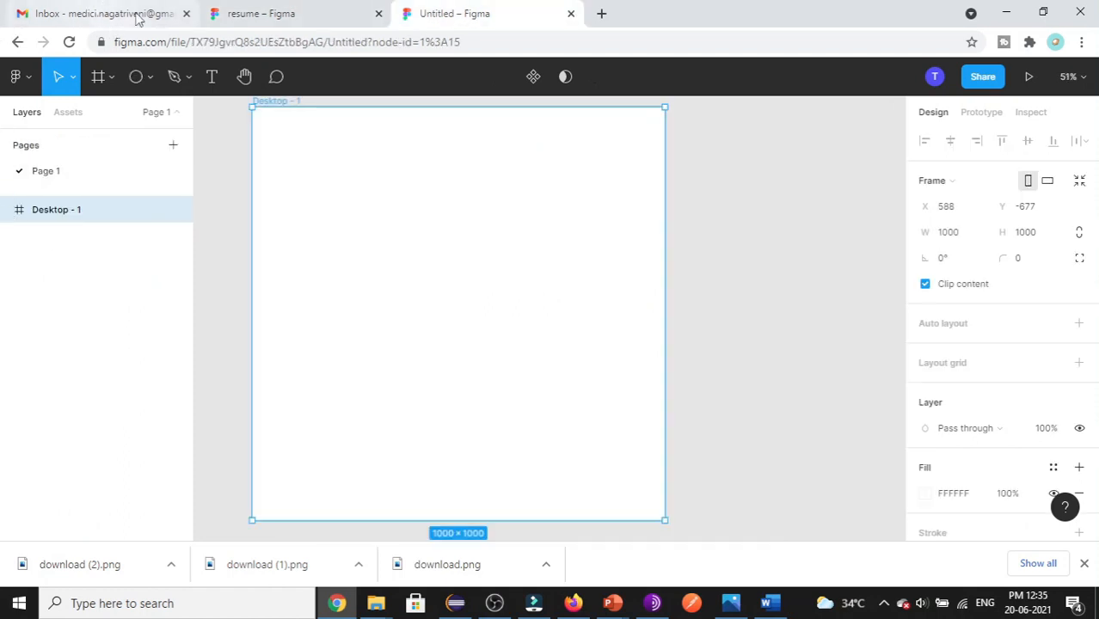
- Draw a tall rectangle on the frame
click(151, 78)
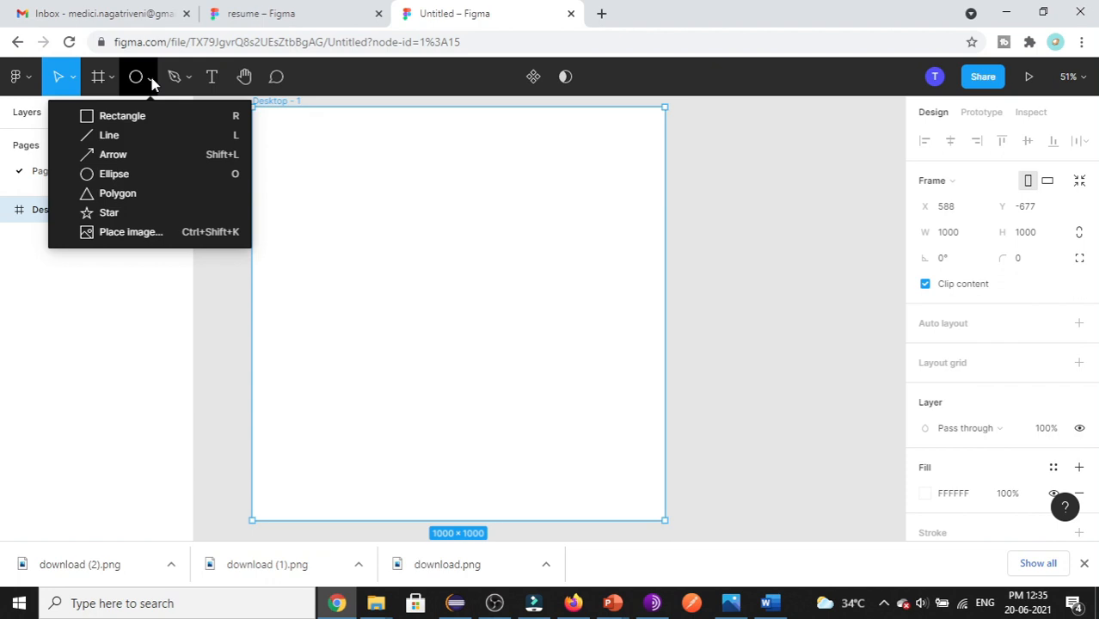
click(125, 118)
drag(322, 165, 438, 376)
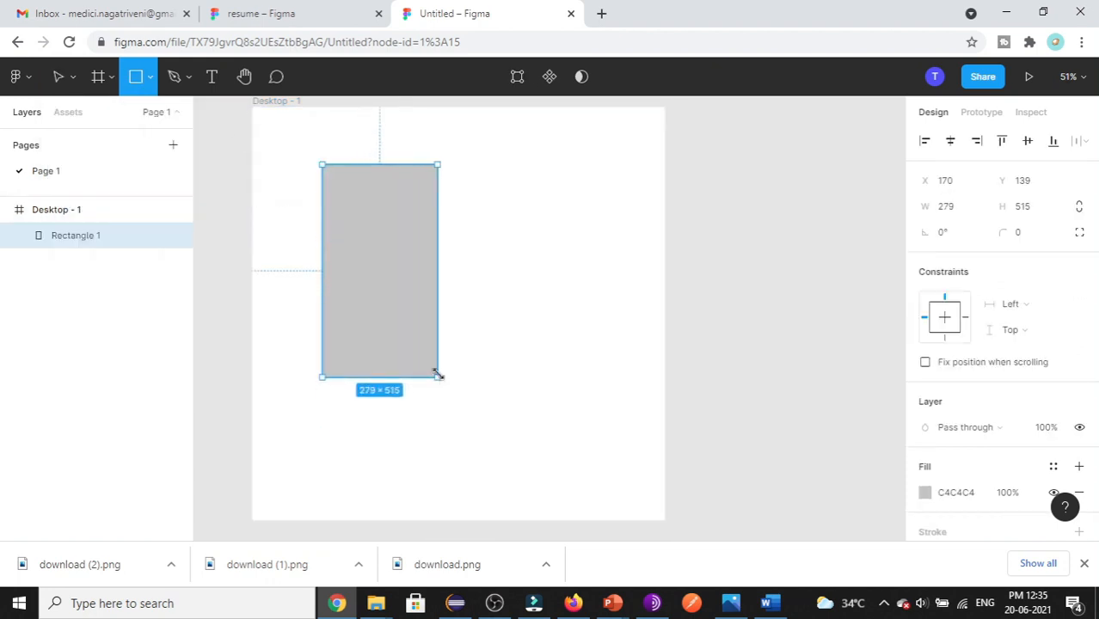
click(561, 319)
click(358, 306)
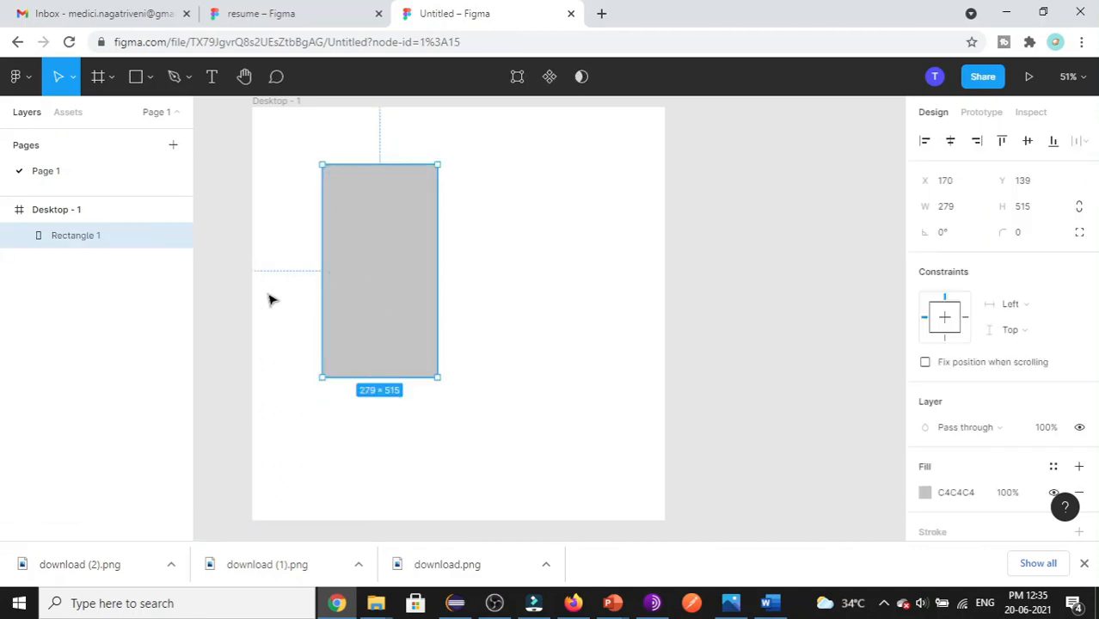
- Resize the rectangle to 218 × 1000 and move it to the frame's top-left corner
click(950, 209)
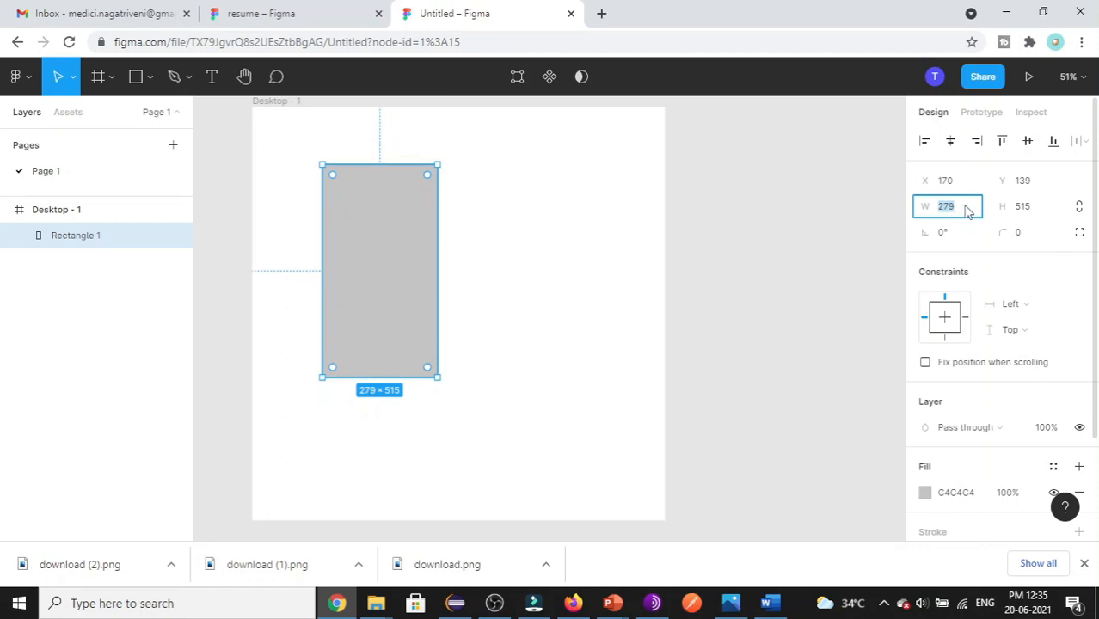
text(218)
key(Tab)
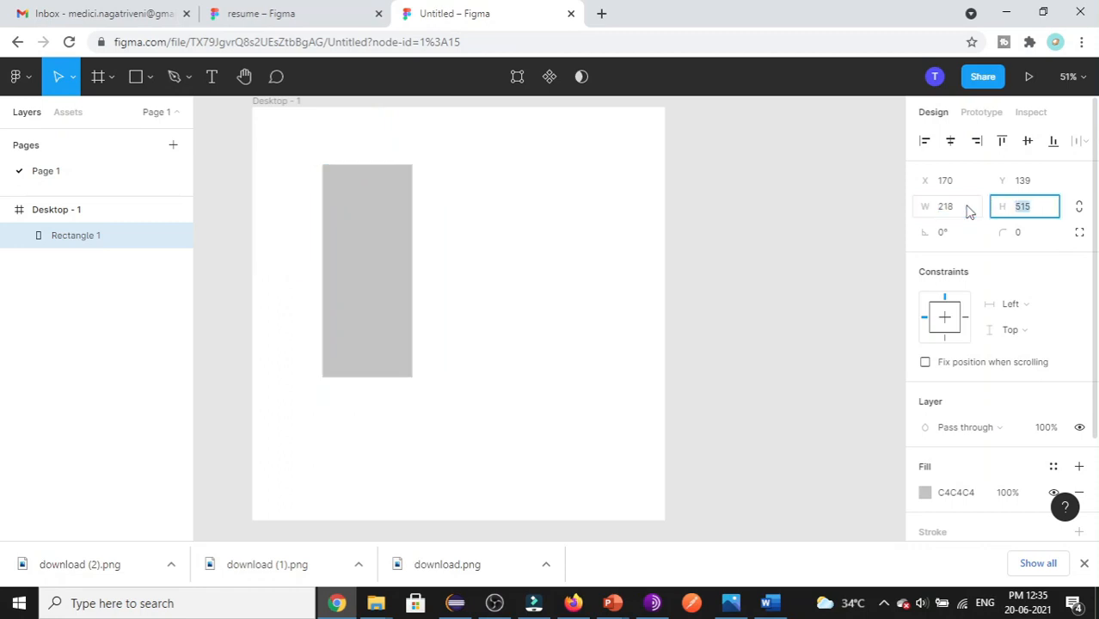
text(100)
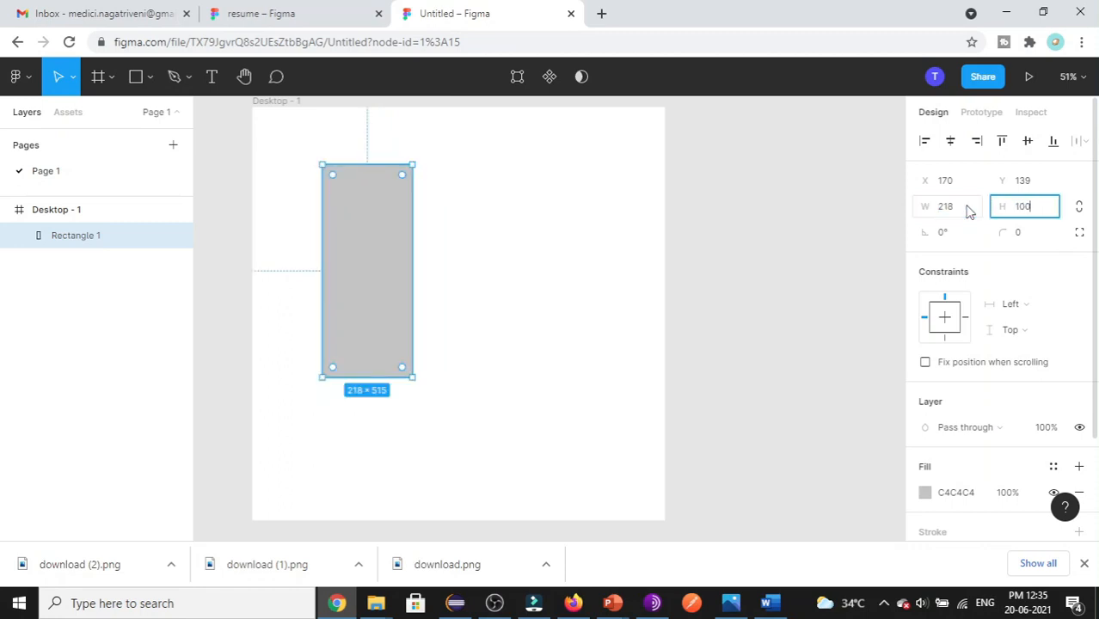
text(0)
key(Return)
drag(377, 364, 310, 308)
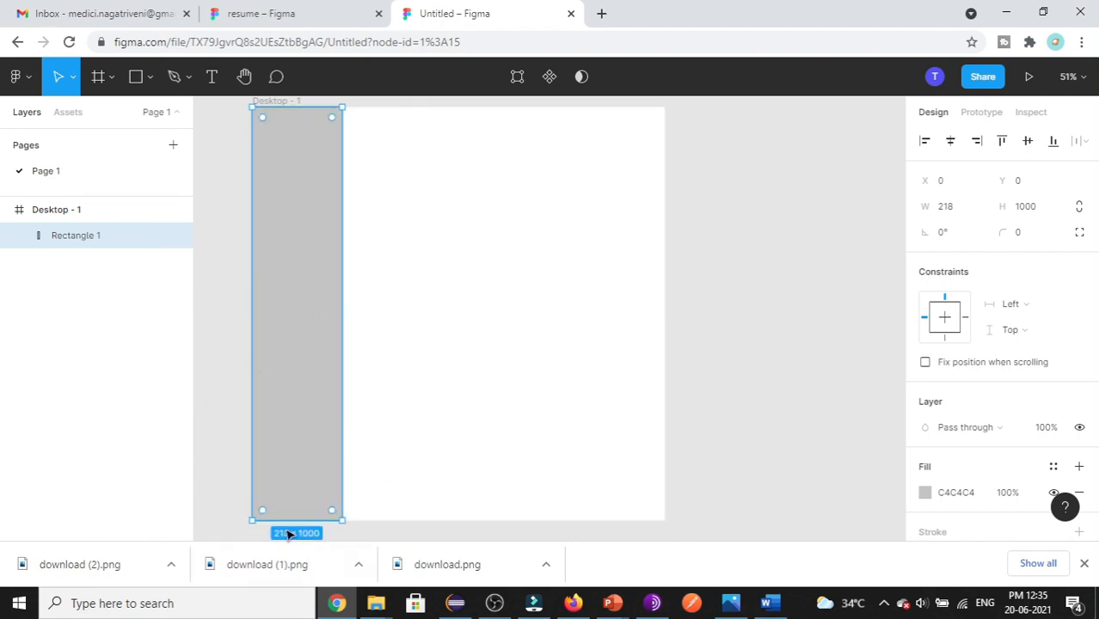
mouse_move(295, 376)
mouse_down()
mouse_move(305, 400)
mouse_move(293, 402)
mouse_move(293, 380)
mouse_up()
scroll(421, 464, up, 1)
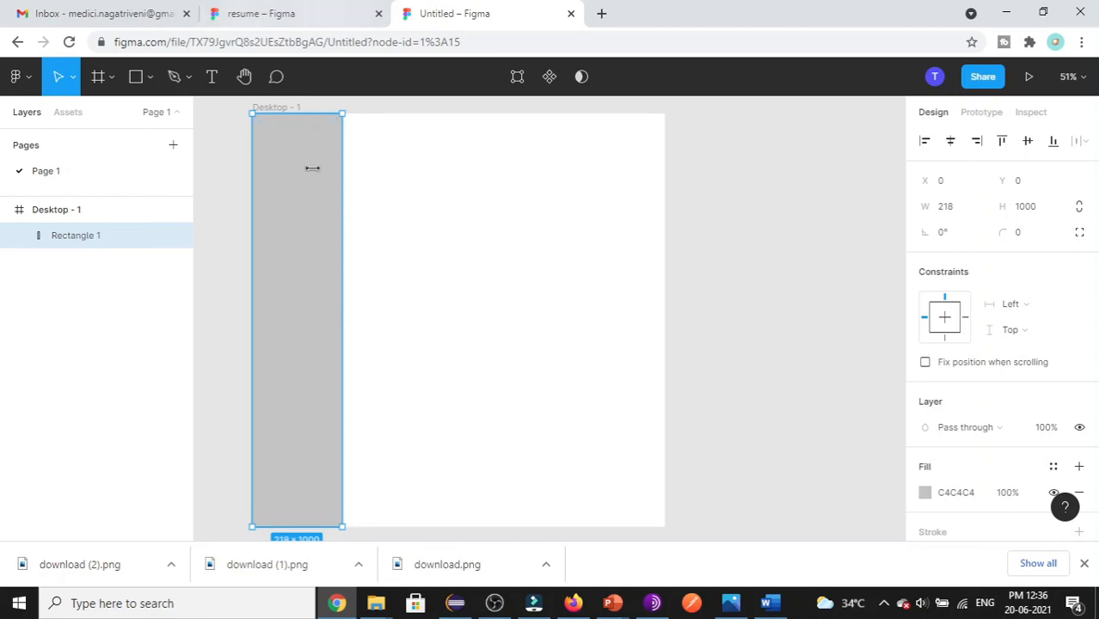
- Fill the sidebar with the resume's purple 50539D
click(961, 497)
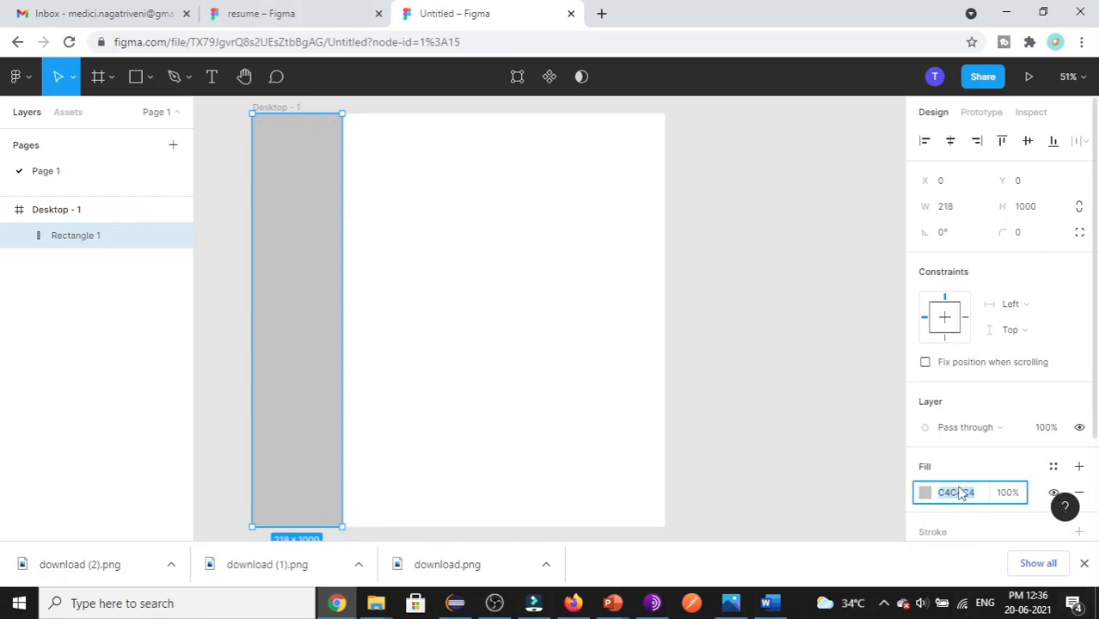
click(262, 12)
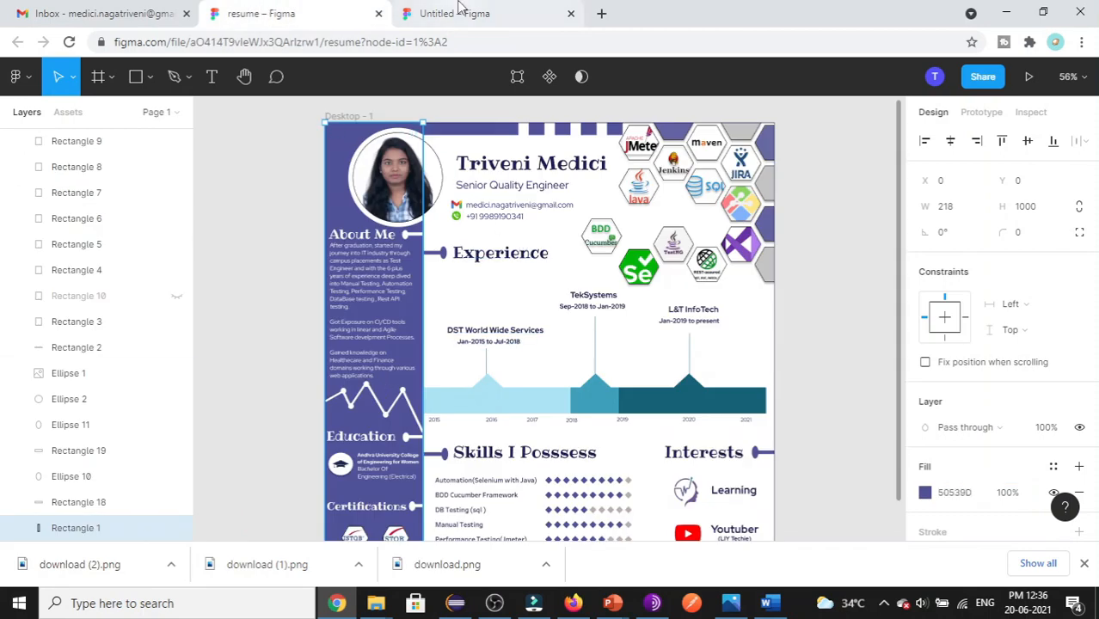
click(455, 13)
click(965, 494)
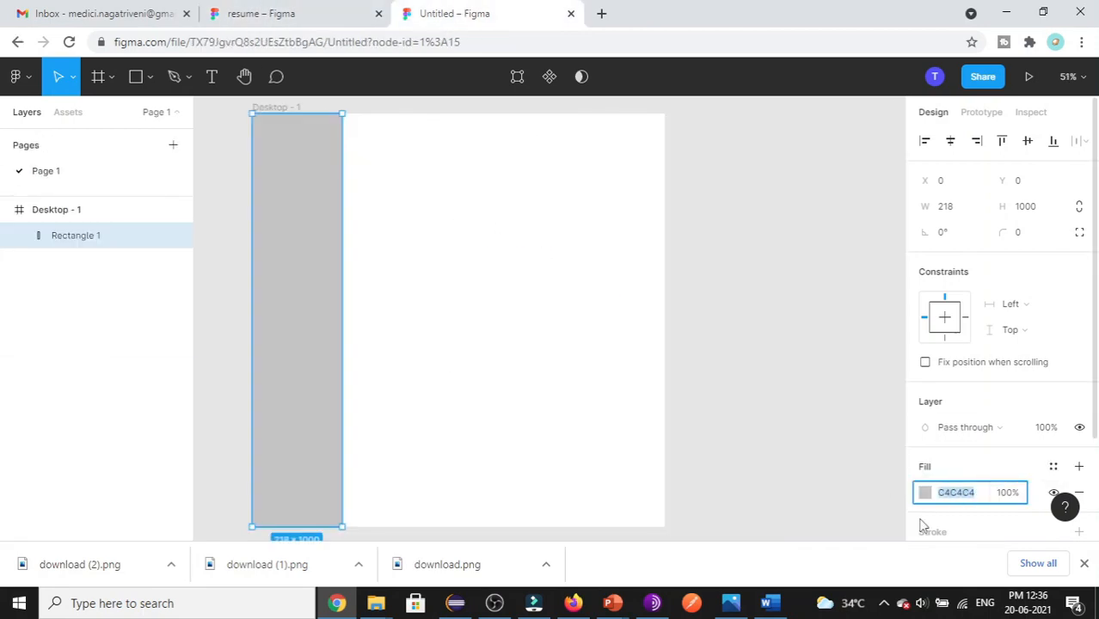
text(50539D)
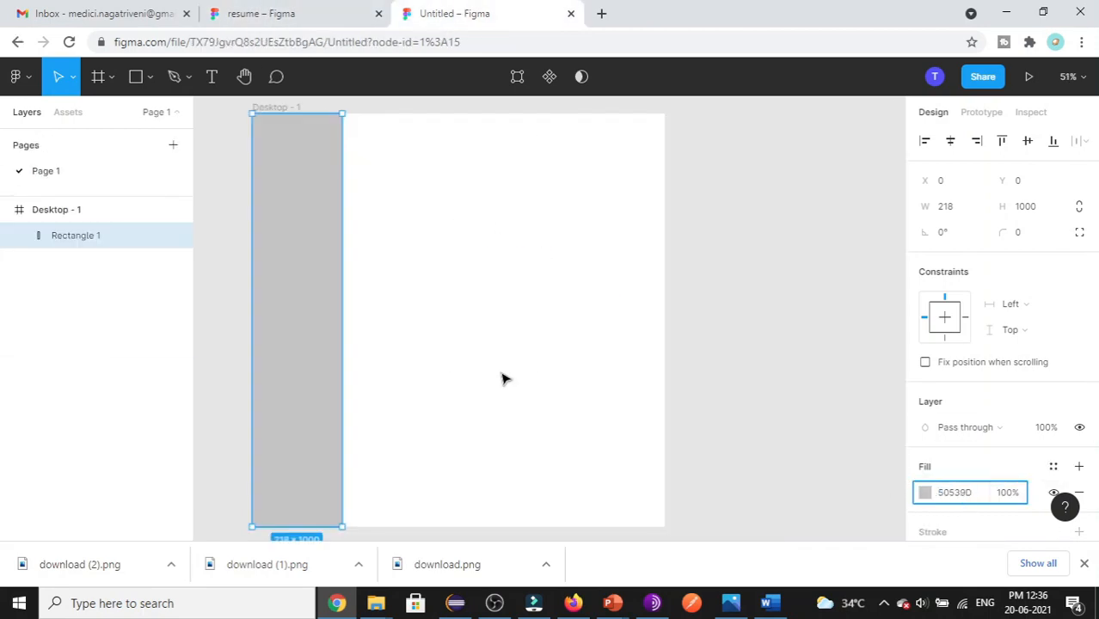
click(502, 385)
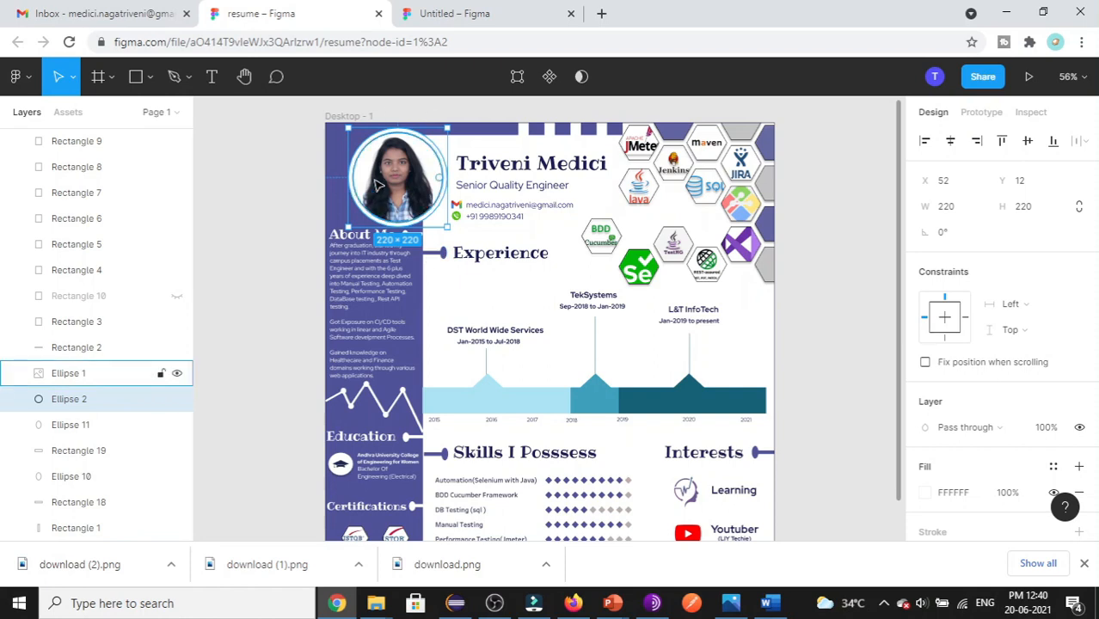
- Draw an ellipse and make it a 220 × 220 circle
click(422, 12)
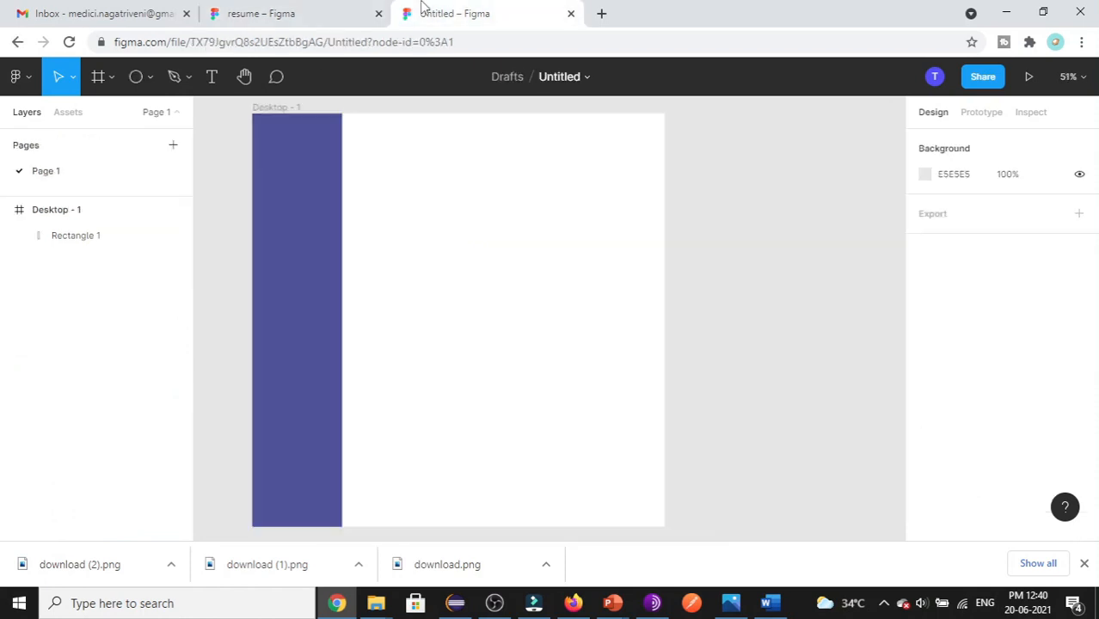
click(149, 80)
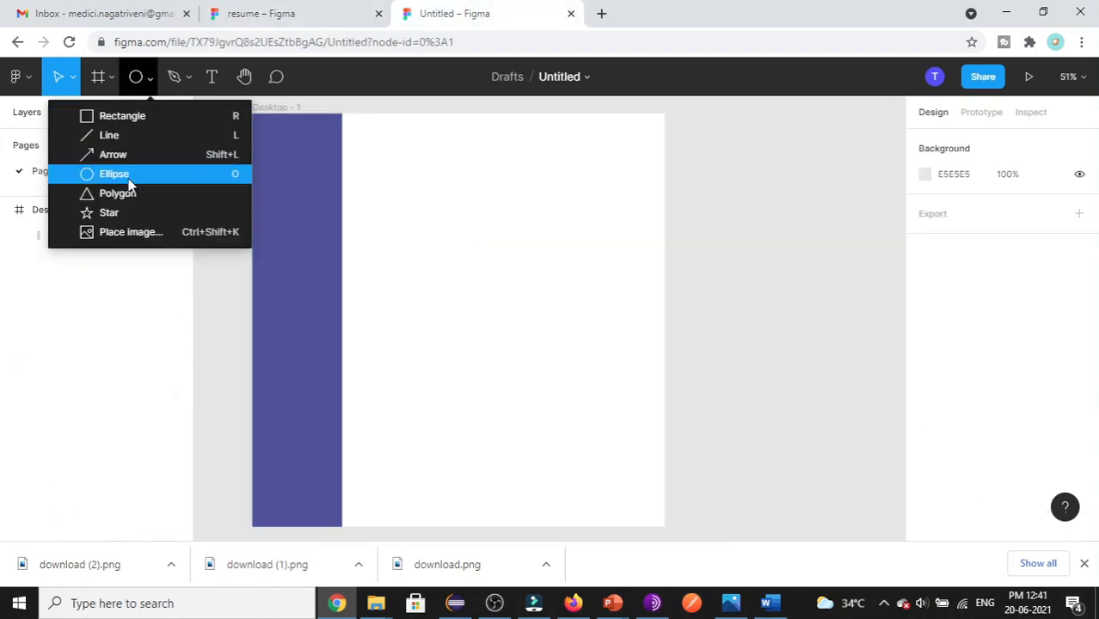
click(114, 174)
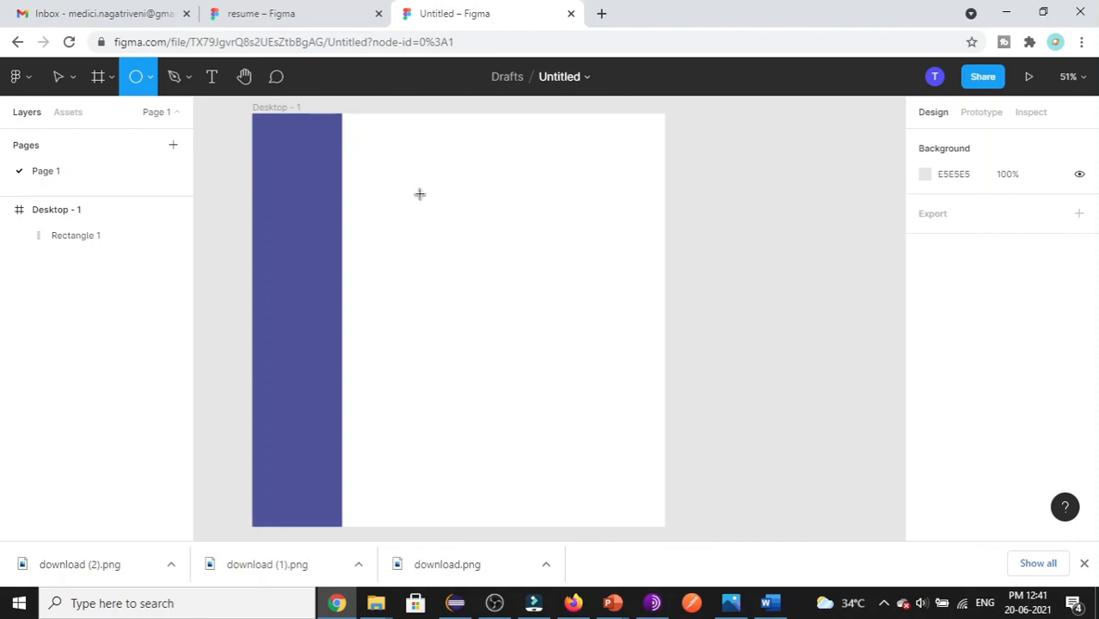
mouse_move(418, 194)
mouse_down()
mouse_move(498, 228)
mouse_move(513, 294)
mouse_move(555, 297)
mouse_move(527, 301)
mouse_up()
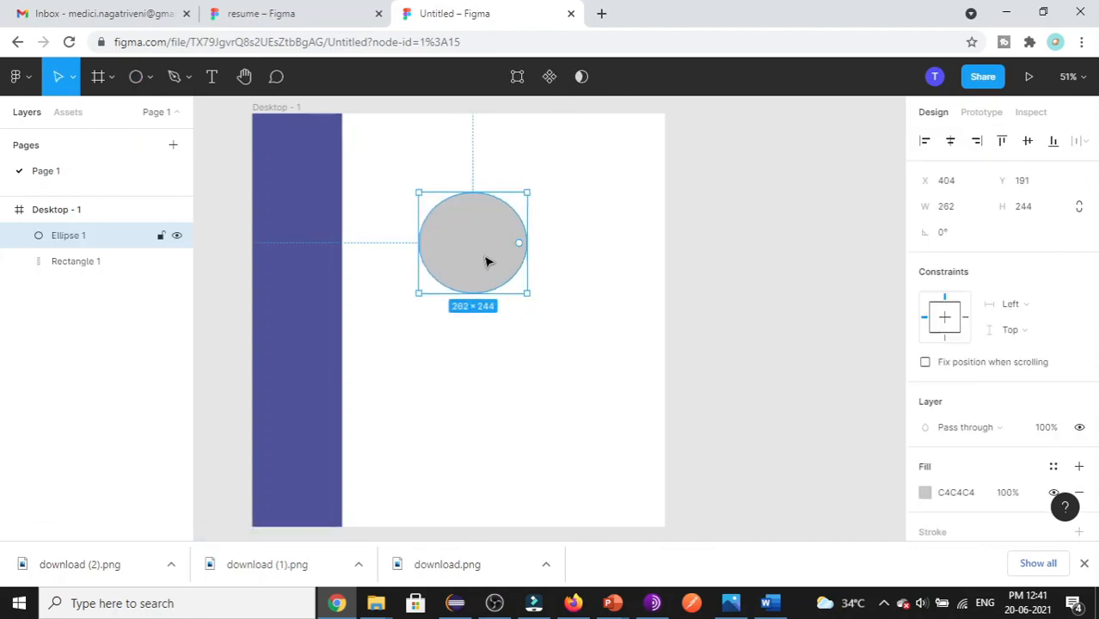
click(947, 208)
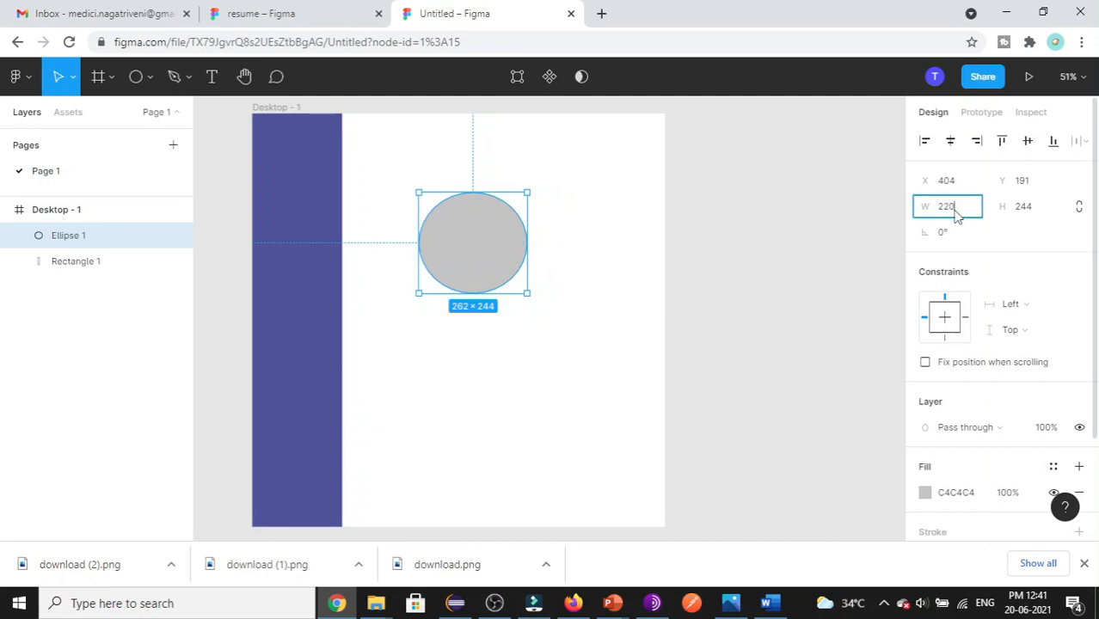
key(Tab)
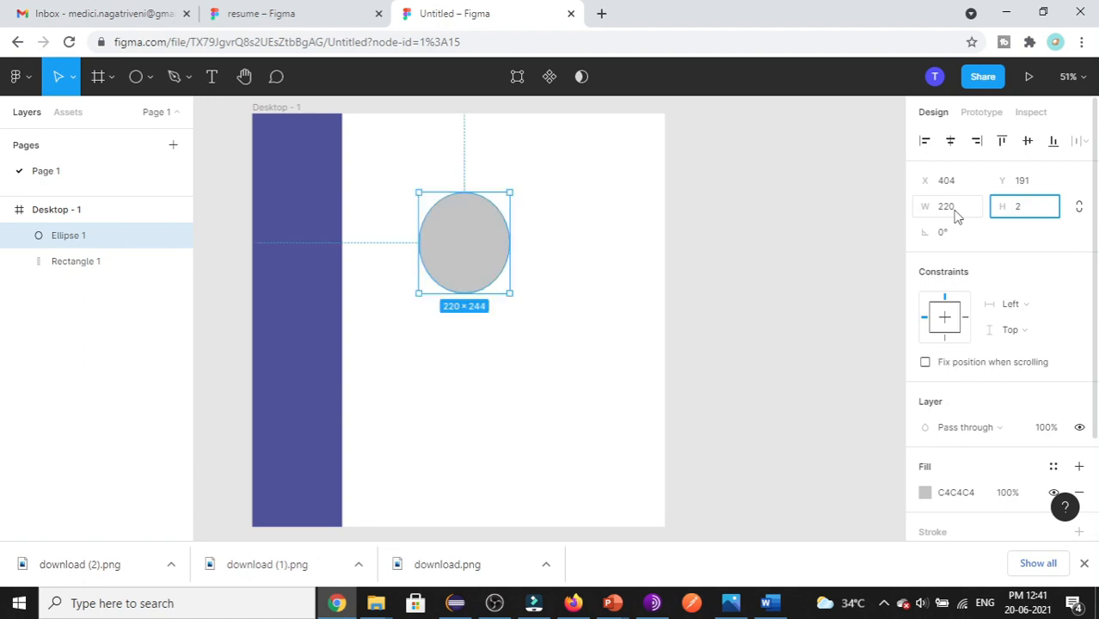
key(Return)
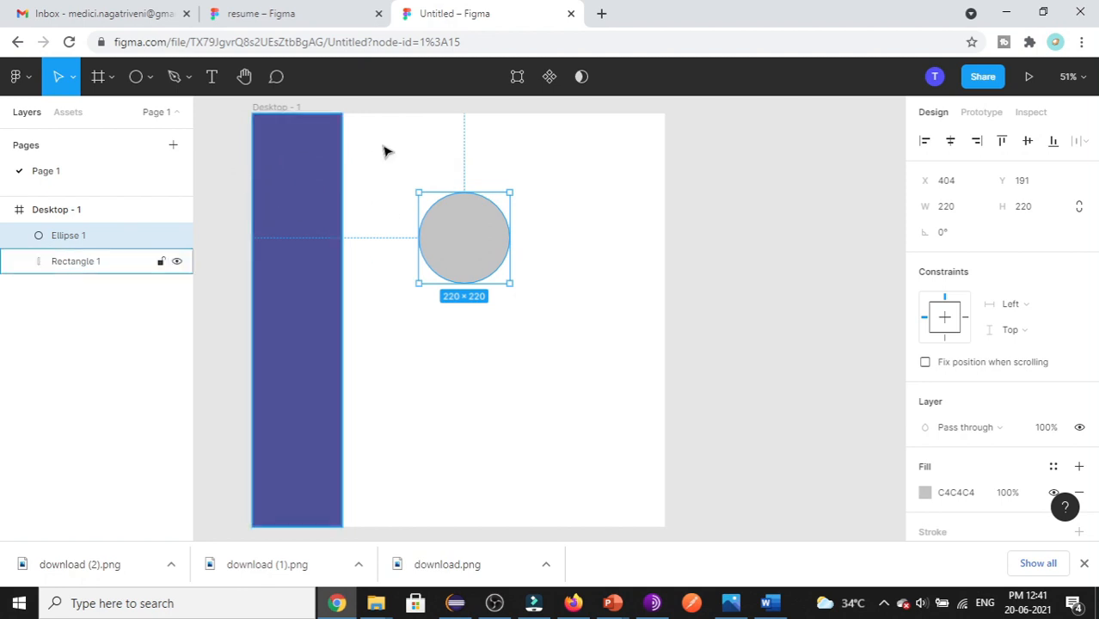
- Place the circle at X 52, Y 12 over the sidebar
click(951, 183)
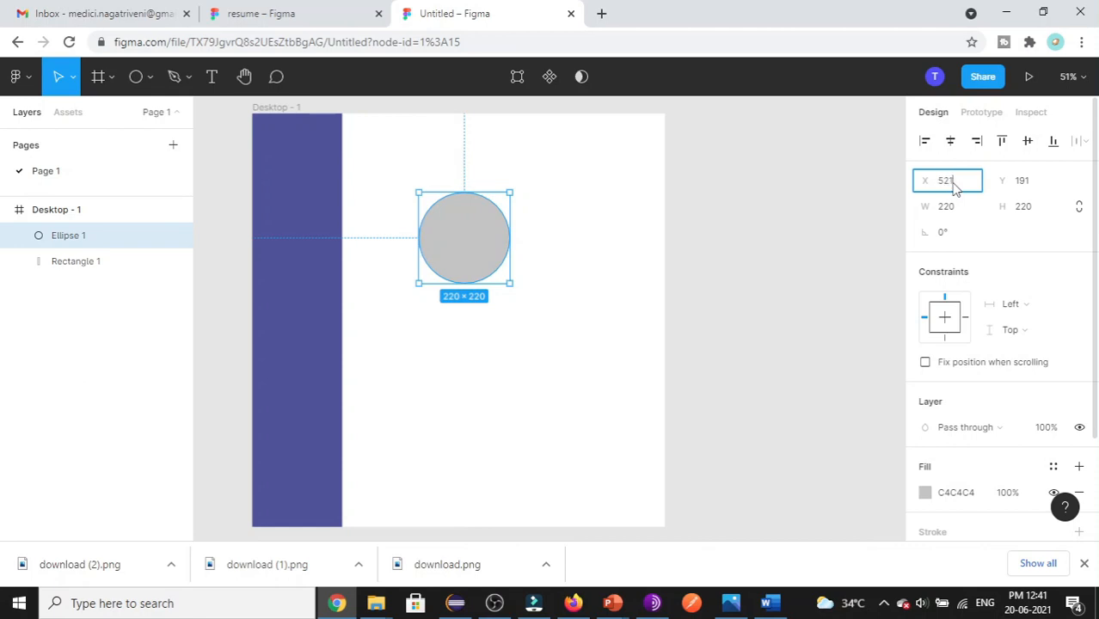
key(Tab)
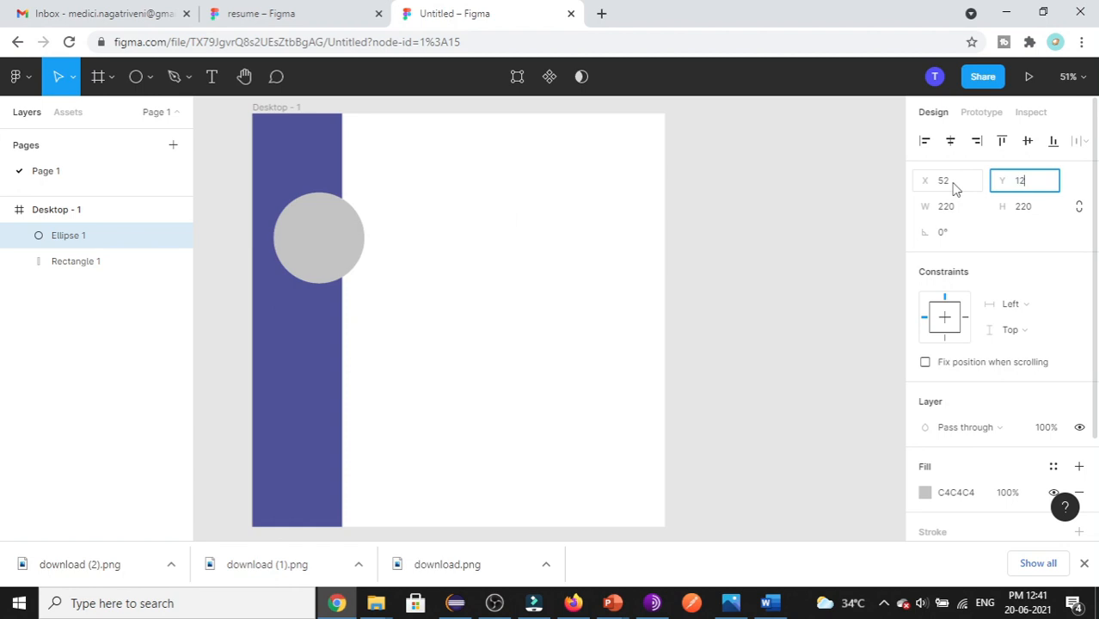
click(582, 242)
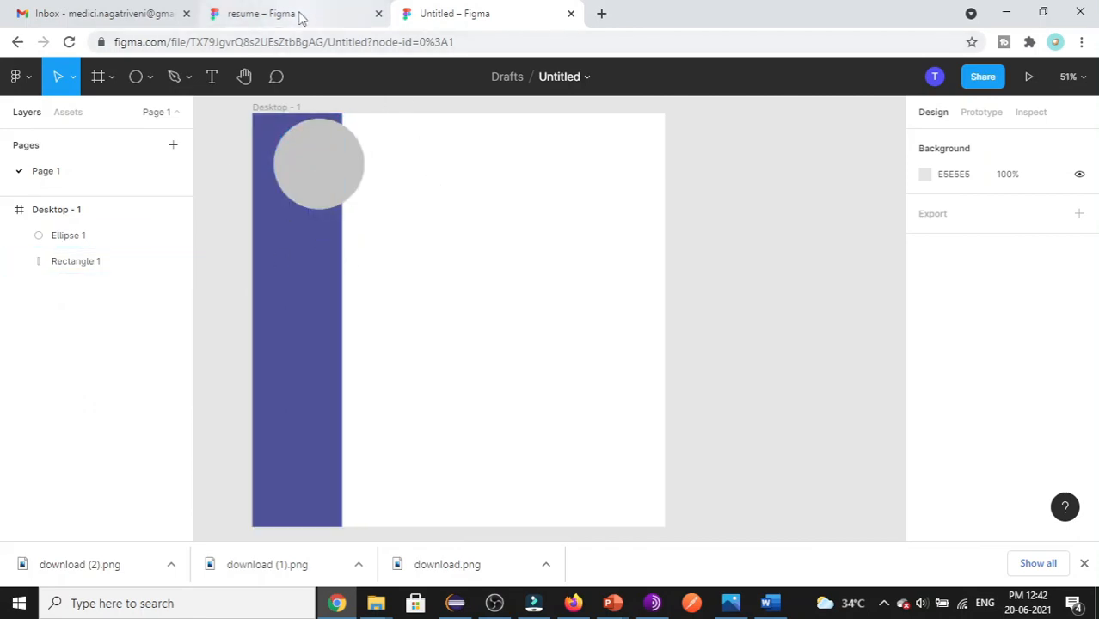
- After checking the resume's inner photo circle, draw a new ellipse
click(301, 15)
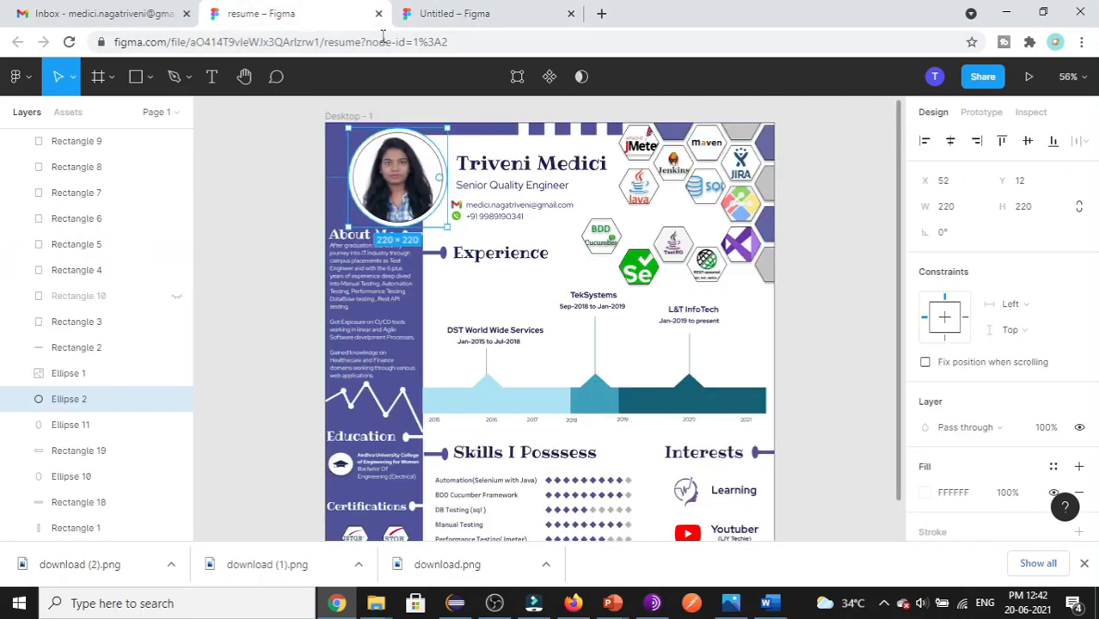
click(426, 152)
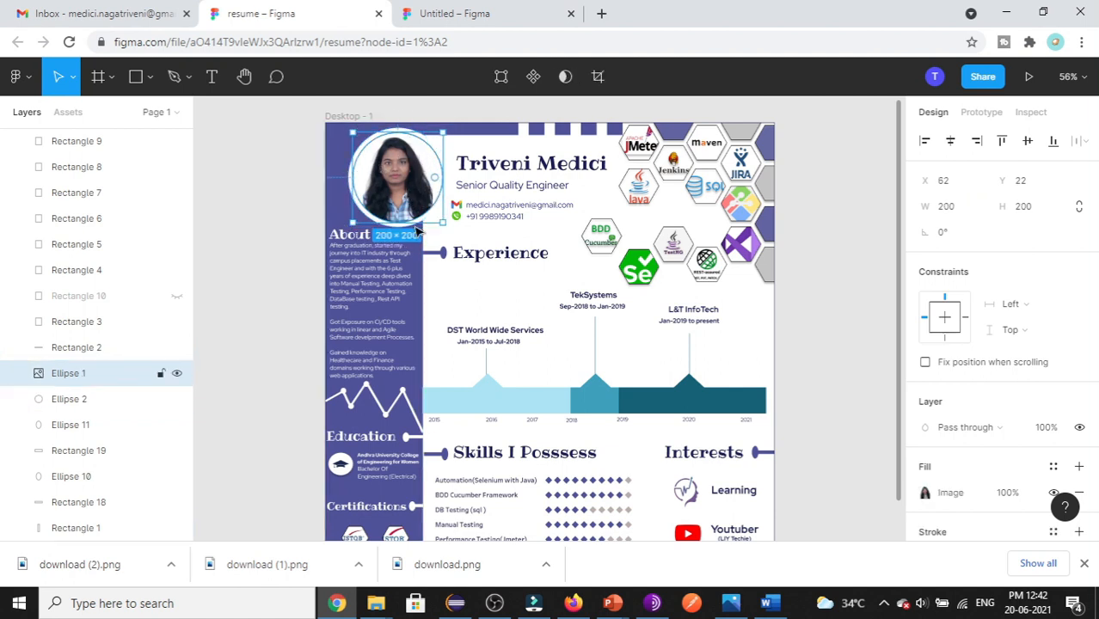
key(ctrl+Tab)
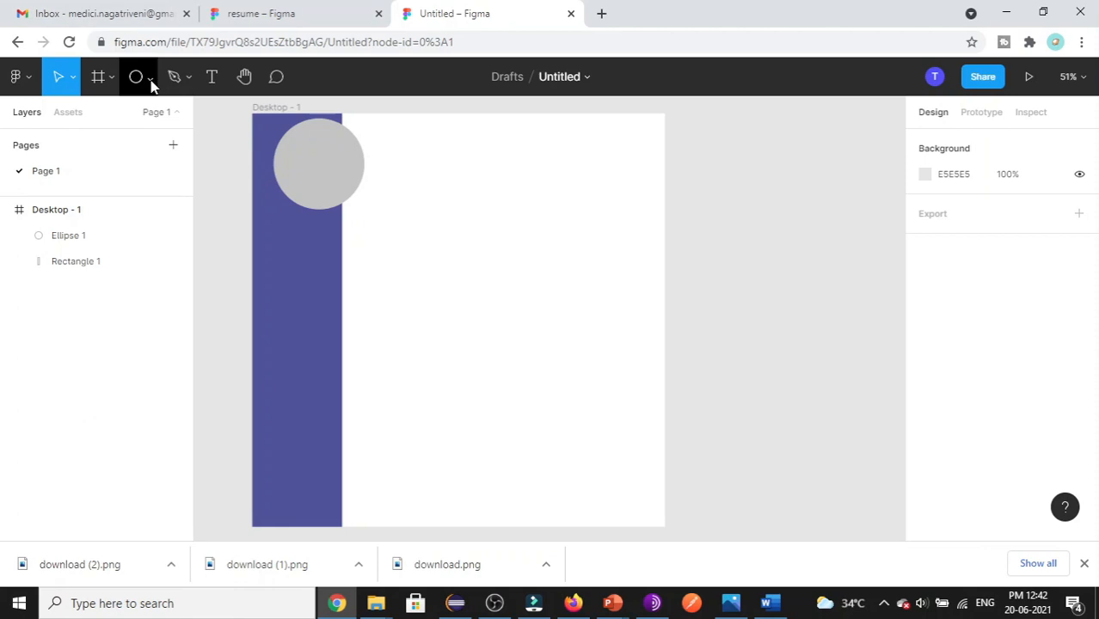
click(151, 79)
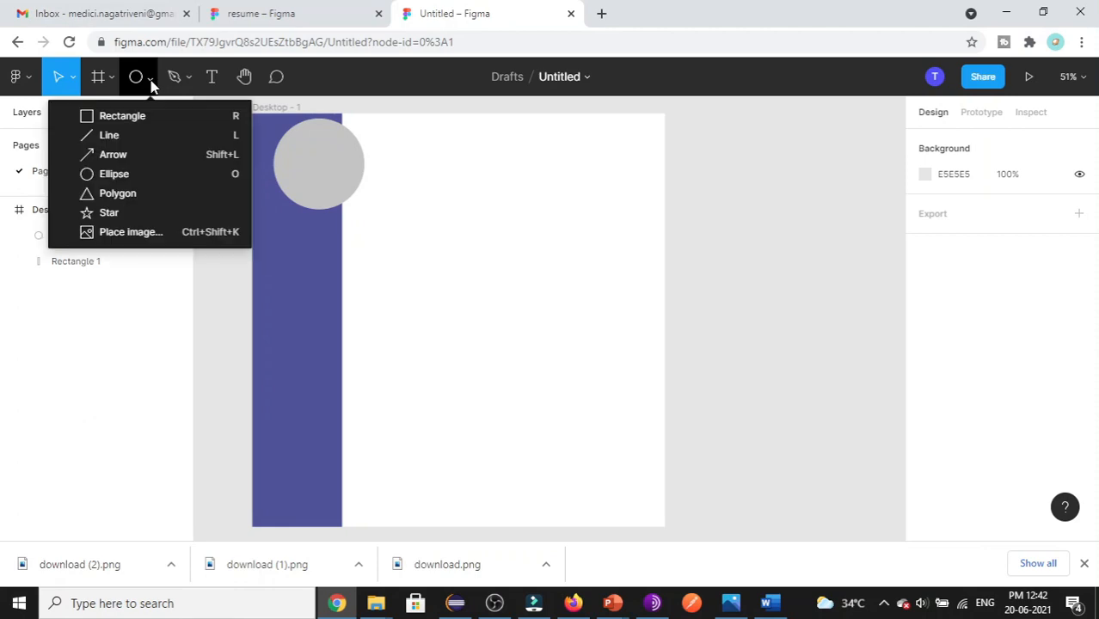
click(129, 179)
drag(473, 206, 549, 296)
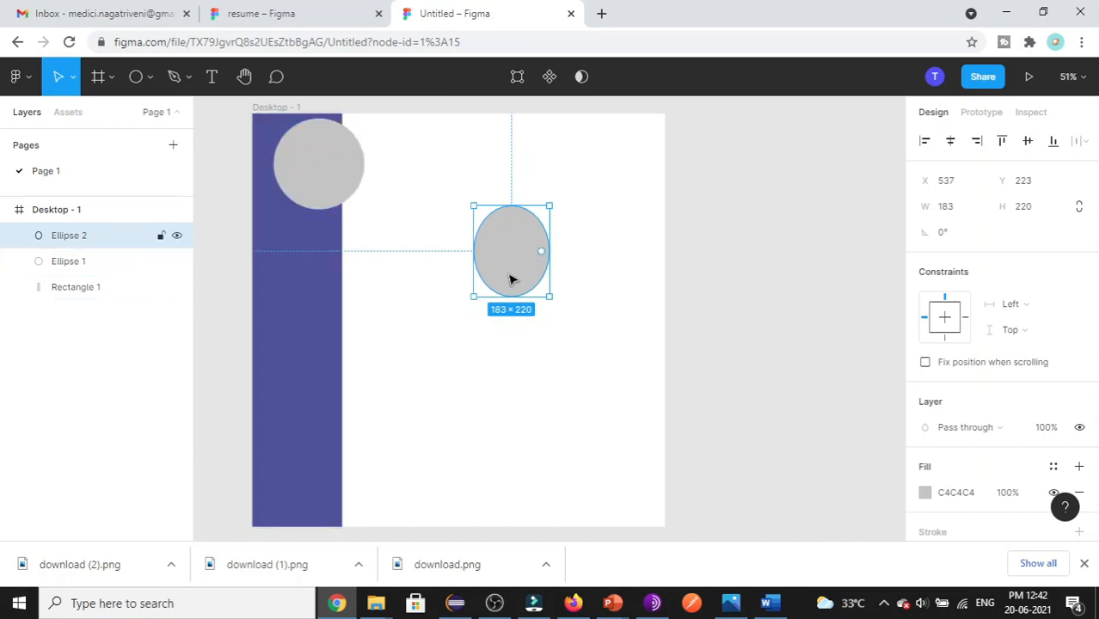
- Resize the new ellipse to 200 × 200
click(948, 209)
text(2)
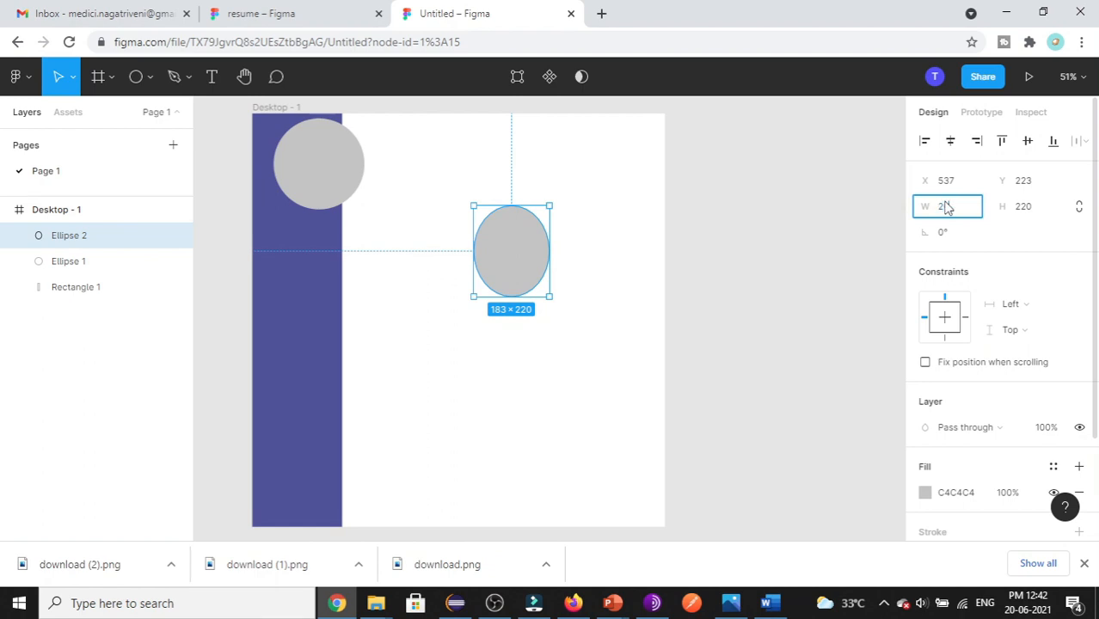
text(00)
key(Tab)
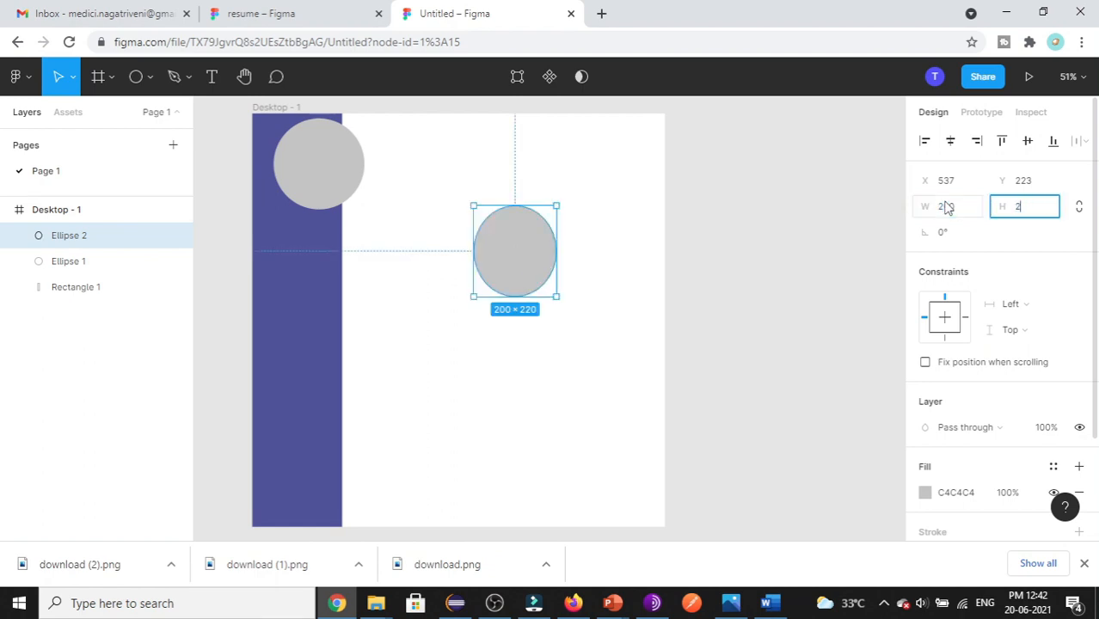
text(200)
key(Return)
- Fill the larger circle white FFFFFF and centre the smaller circle within it at X 62, Y 22
key(Tab)
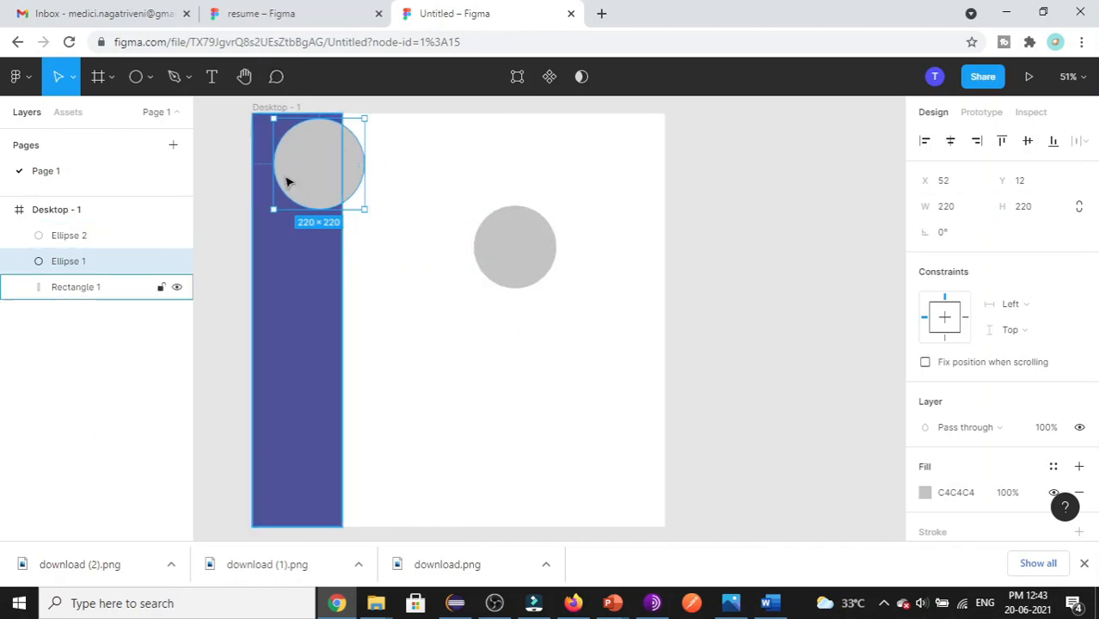
click(953, 498)
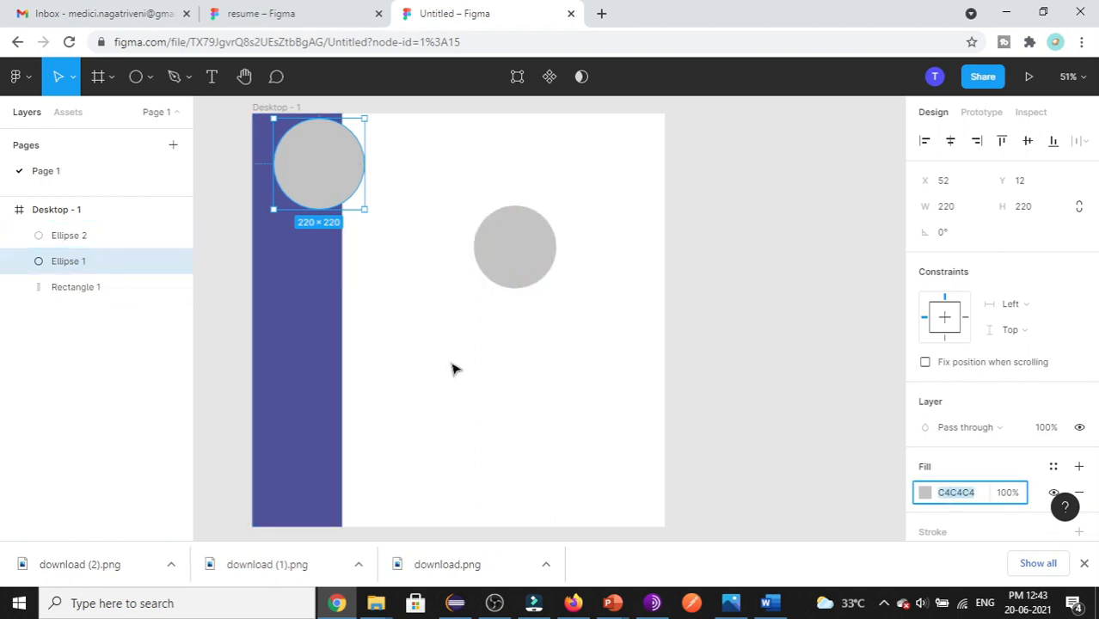
text(FFFFFF)
drag(518, 265, 324, 182)
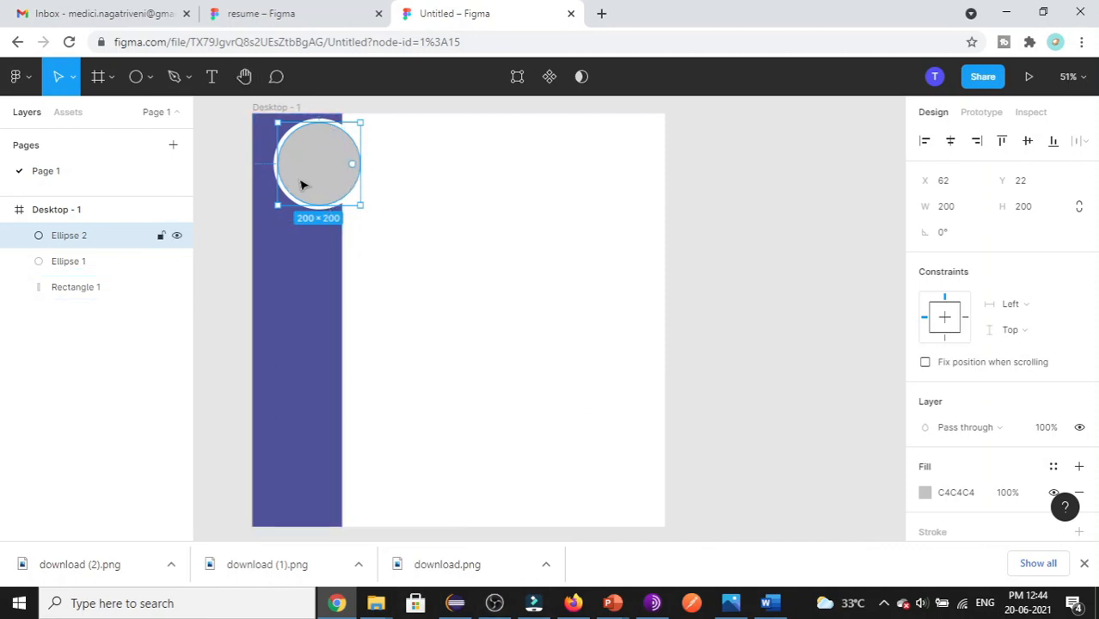
click(925, 495)
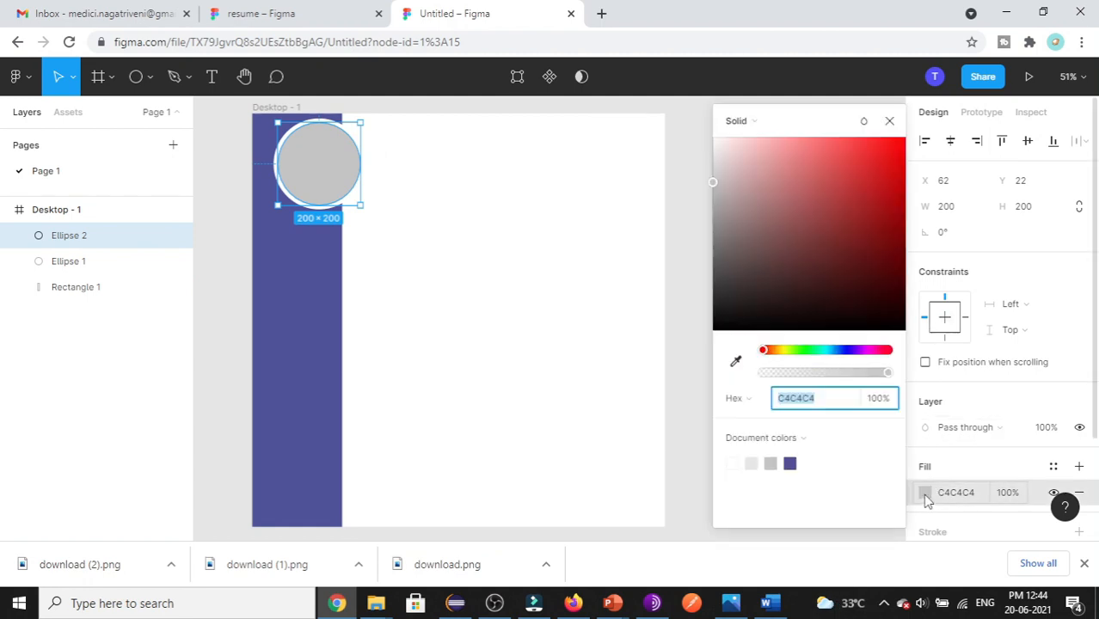
click(746, 124)
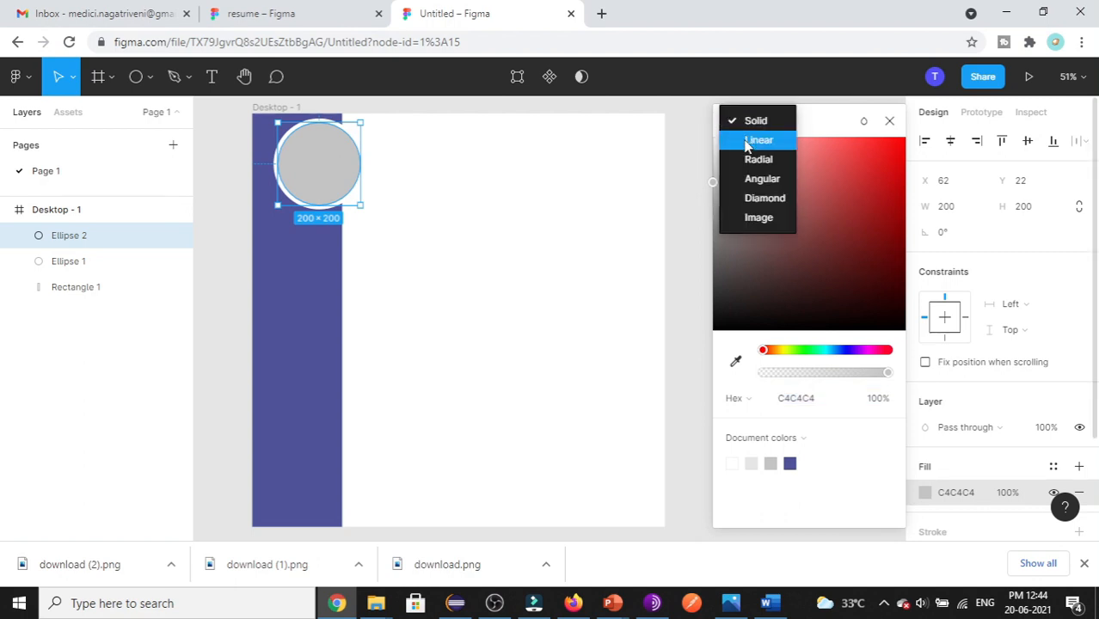
- Give the inner circle an image fill using download (2).png and review its scaling options
click(757, 219)
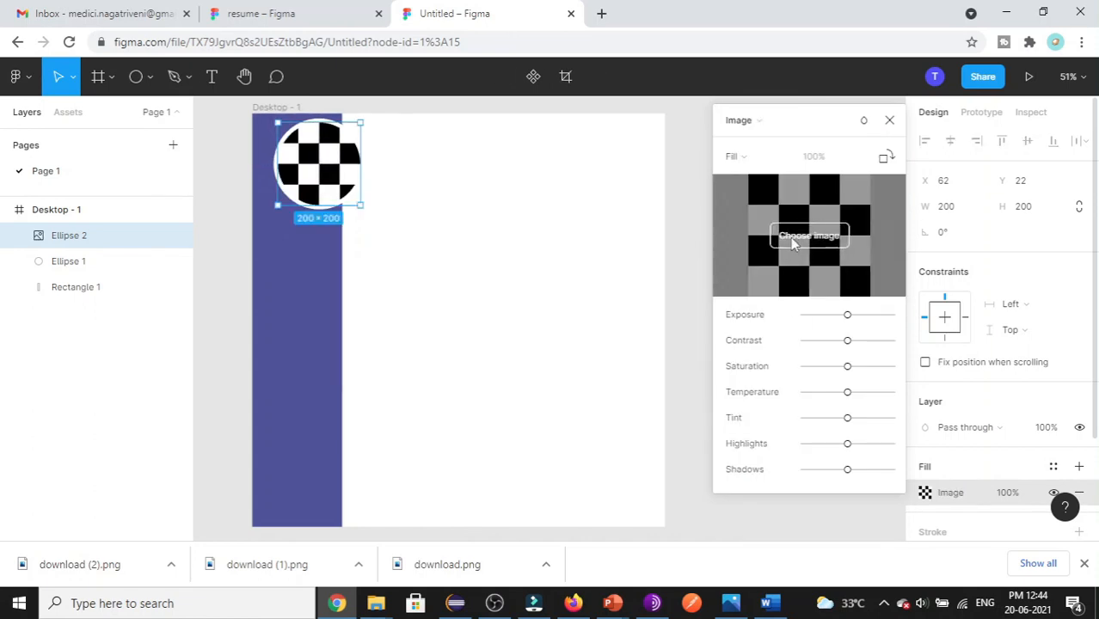
click(824, 249)
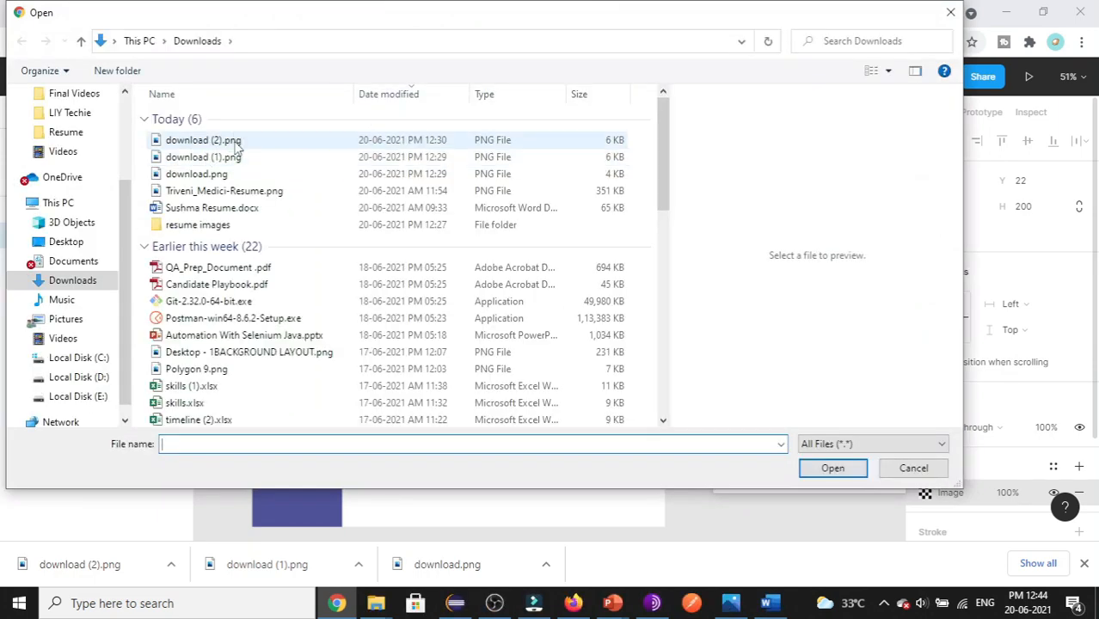
click(235, 143)
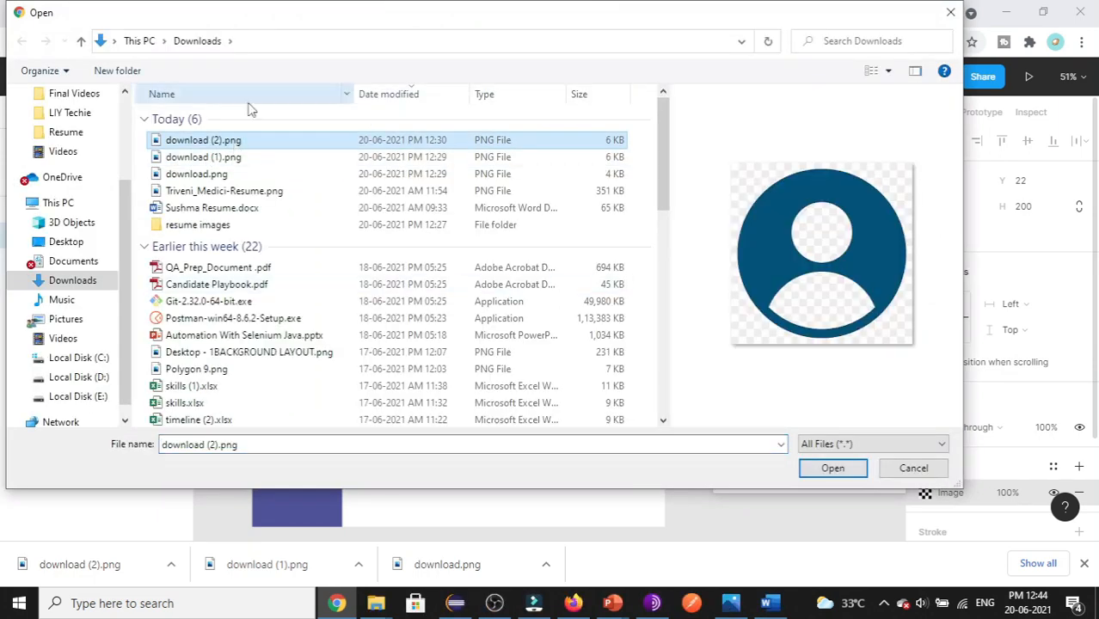
click(832, 468)
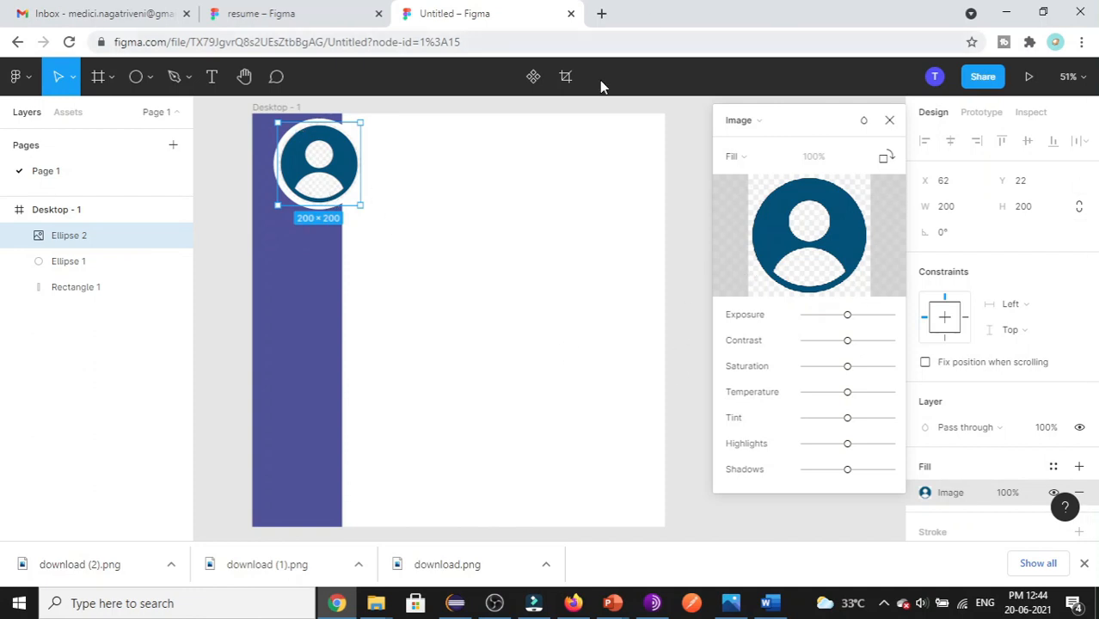
click(767, 161)
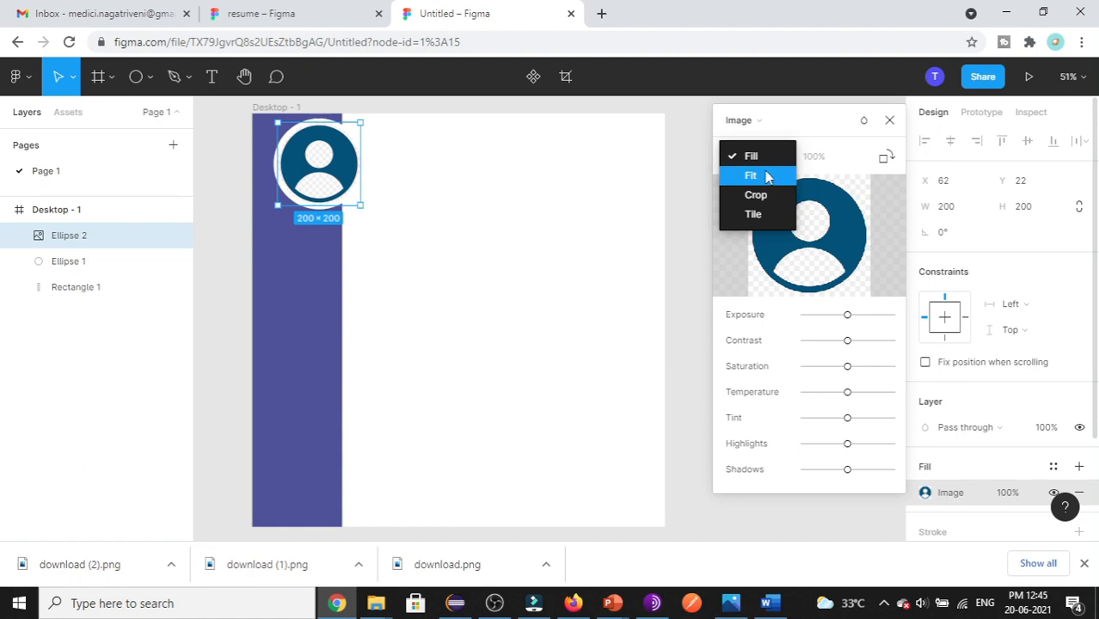
click(274, 14)
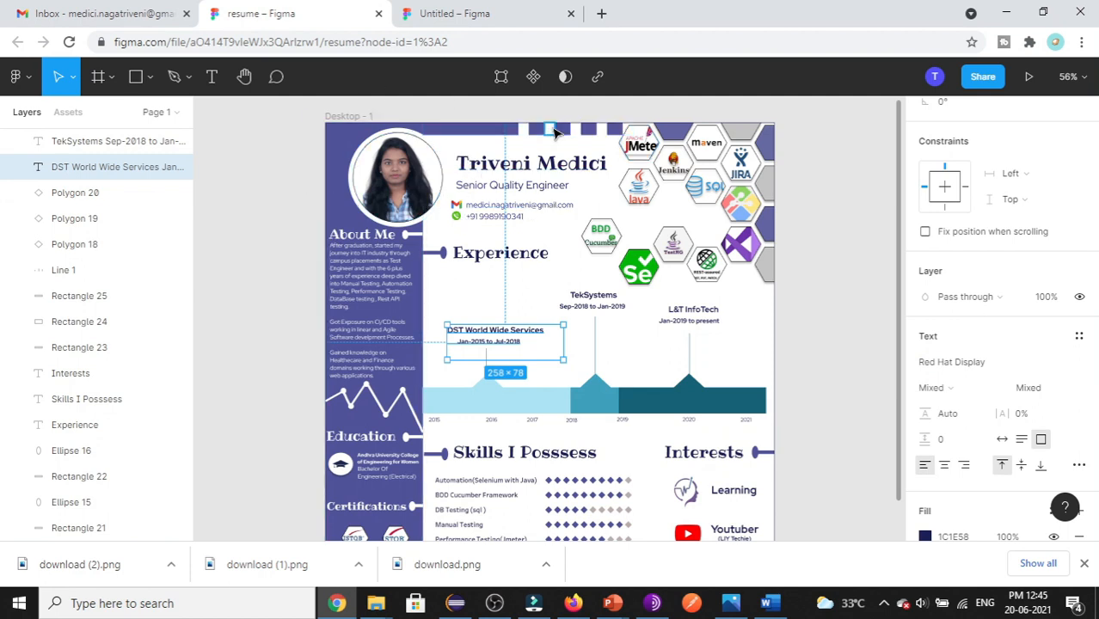
- Draw a thin bar on the frame's top edge and stretch it to 454 × 27
click(459, 12)
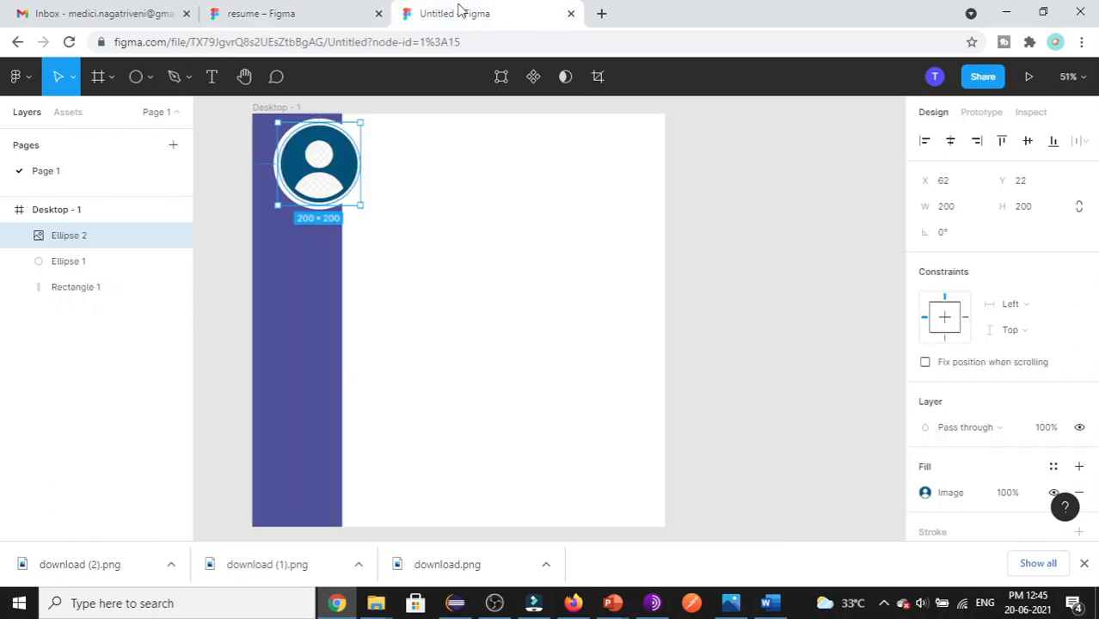
click(401, 299)
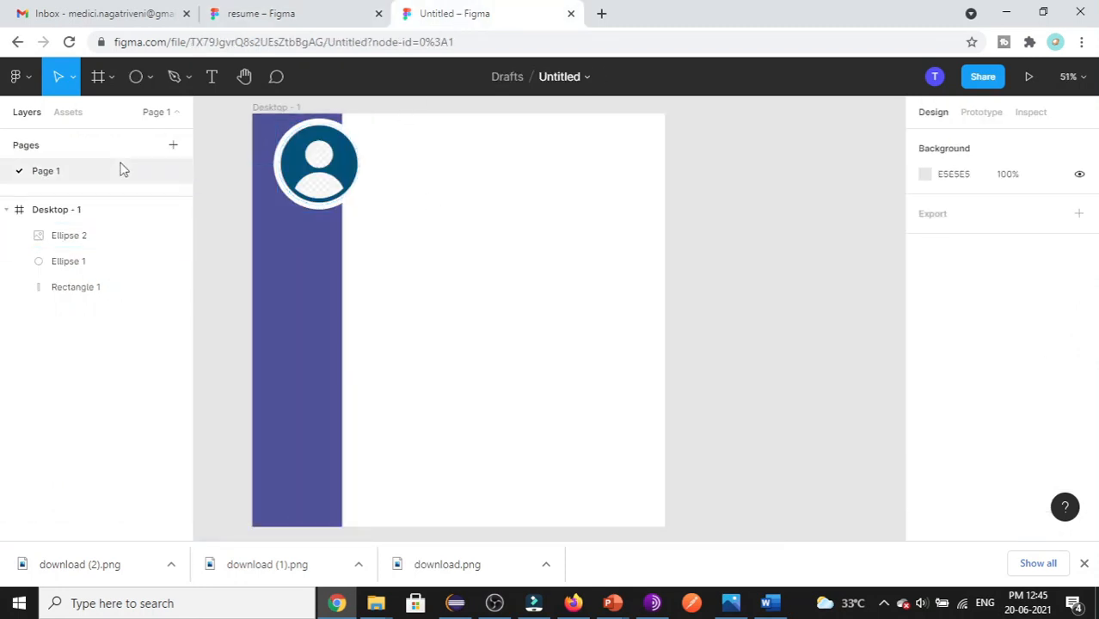
click(153, 85)
click(123, 118)
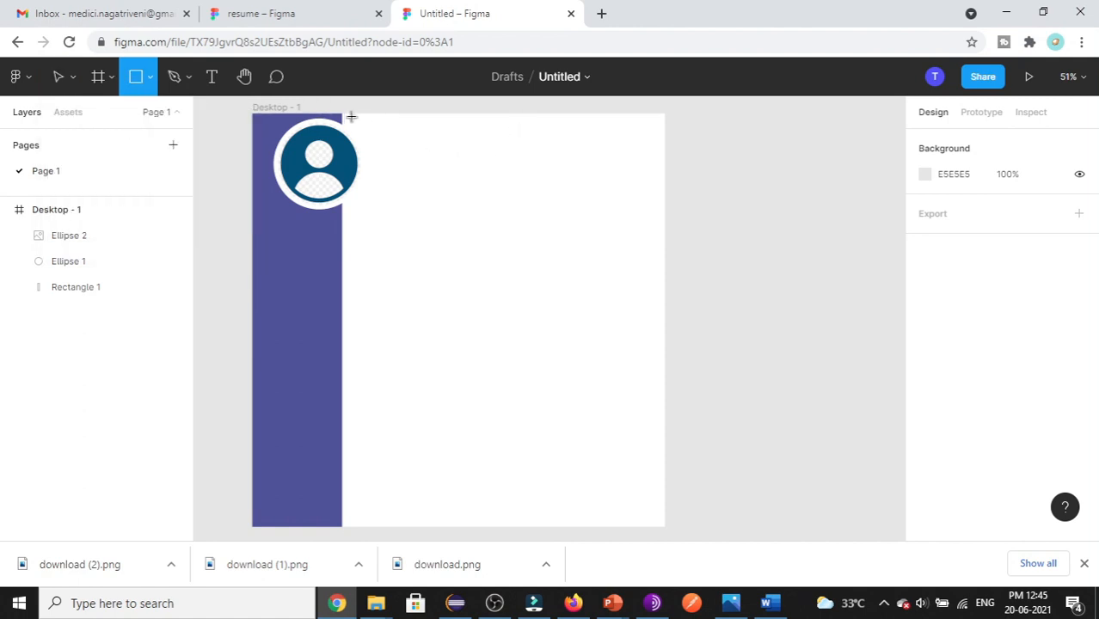
mouse_move(370, 268)
mouse_down()
mouse_move(537, 292)
mouse_move(545, 277)
mouse_up()
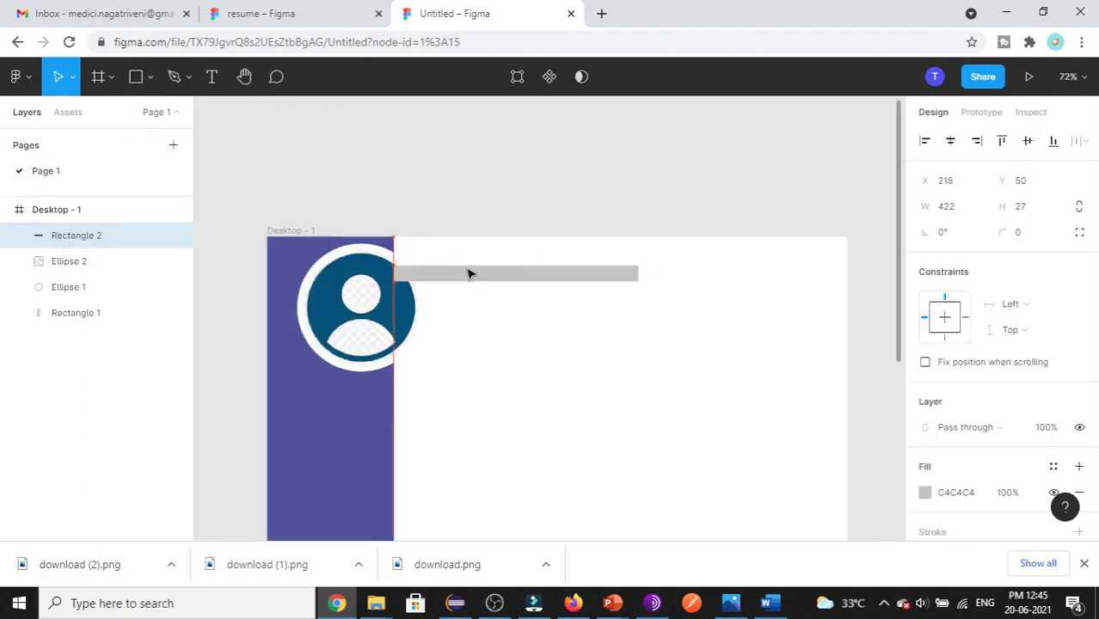
mouse_move(468, 269)
mouse_down()
mouse_move(449, 248)
mouse_move(472, 251)
mouse_up()
drag(638, 245, 658, 245)
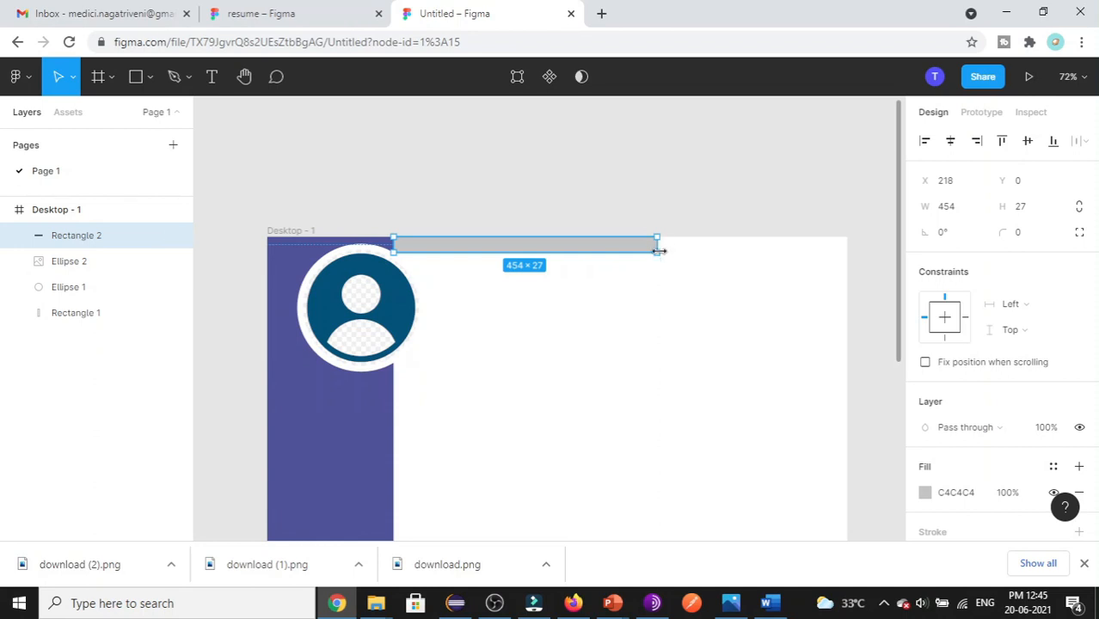
scroll(447, 288, up, 1)
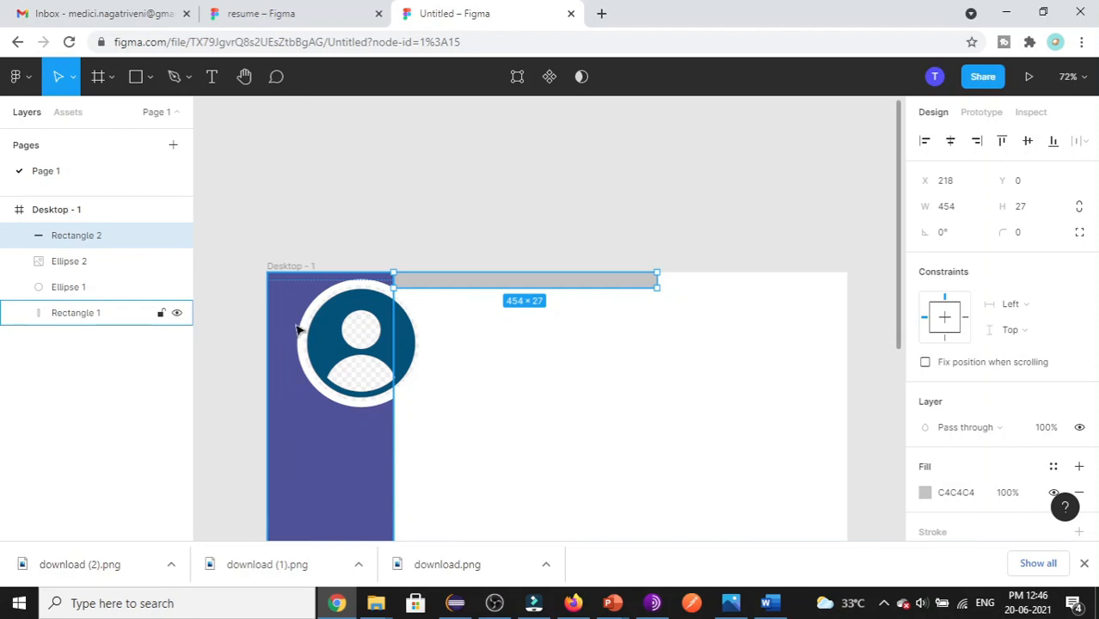
- Fill the top bar with purple 50539D
click(958, 497)
text(50539D)
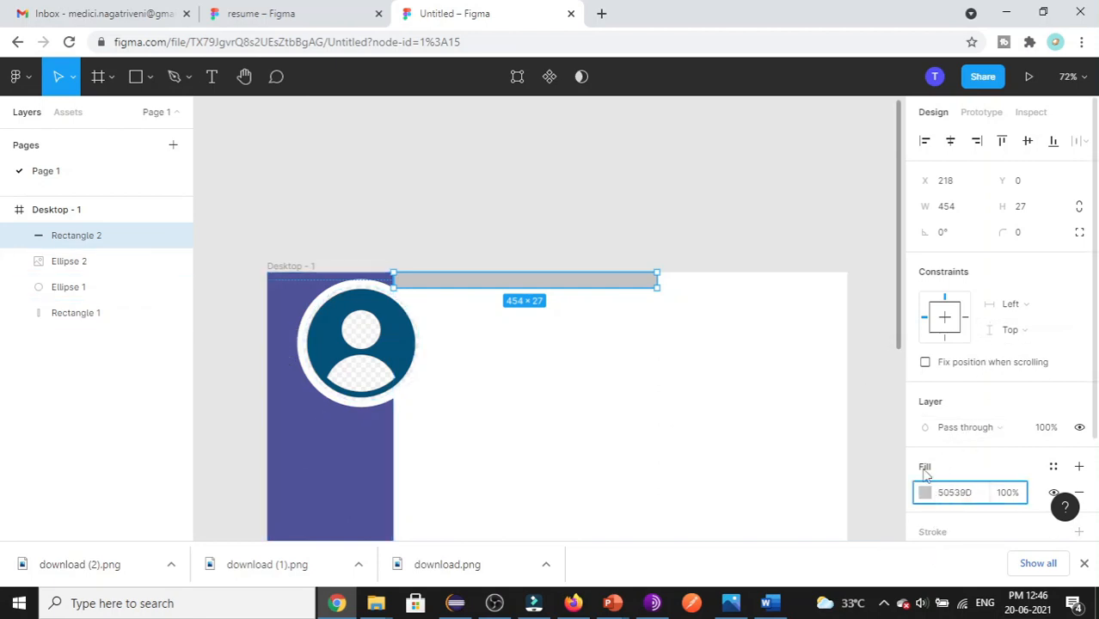
click(528, 368)
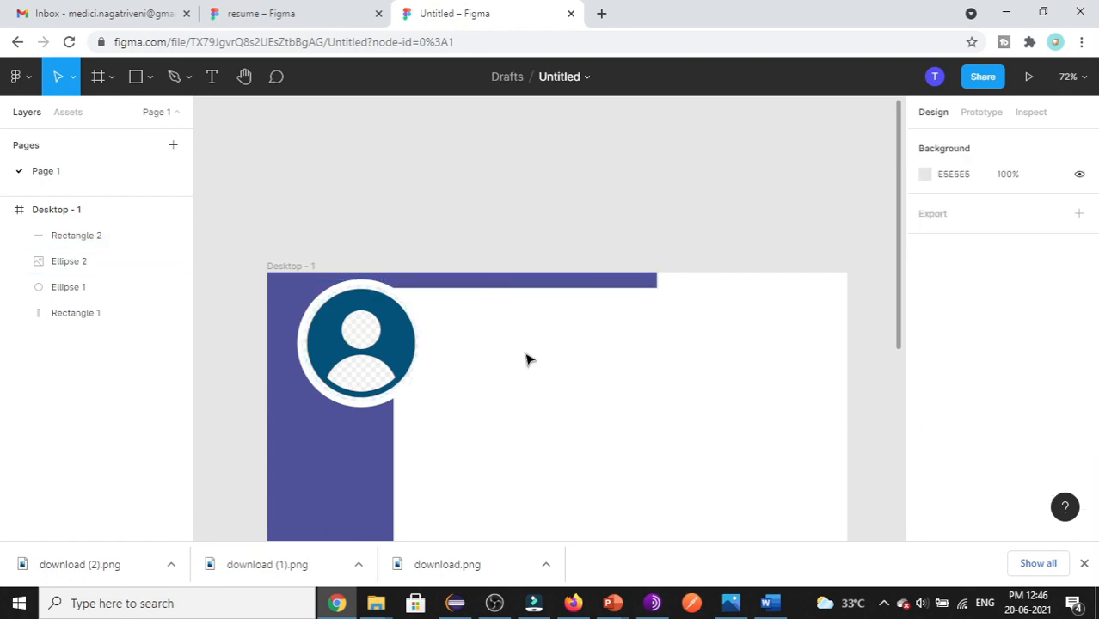
scroll(567, 431, up, 1)
click(297, 16)
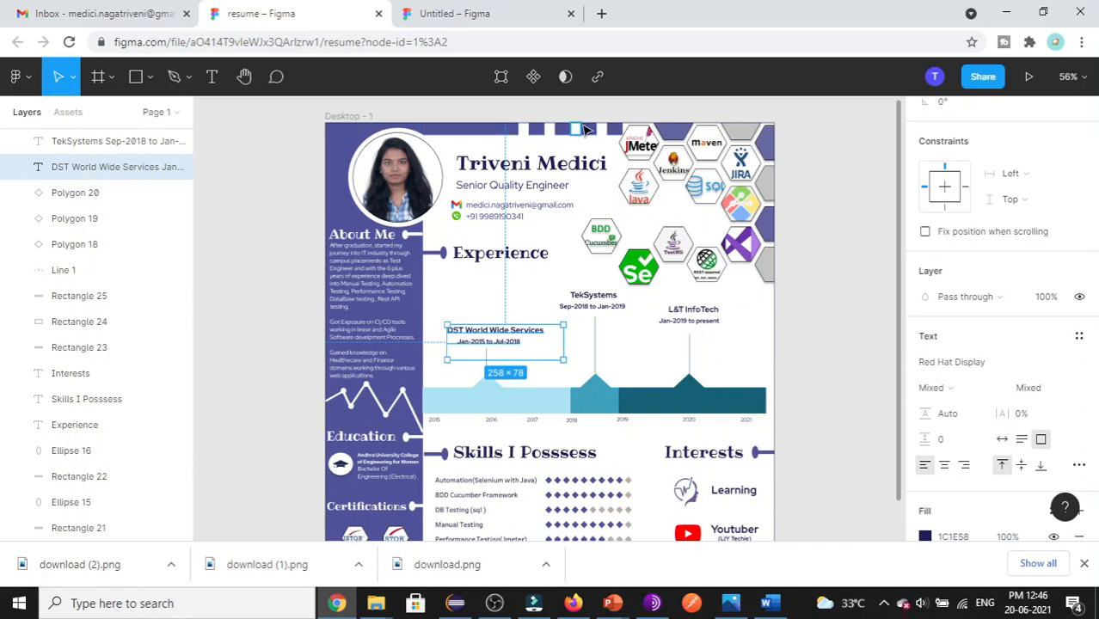
- Draw a small rectangle and set its height to 27, matching the top bar
click(505, 15)
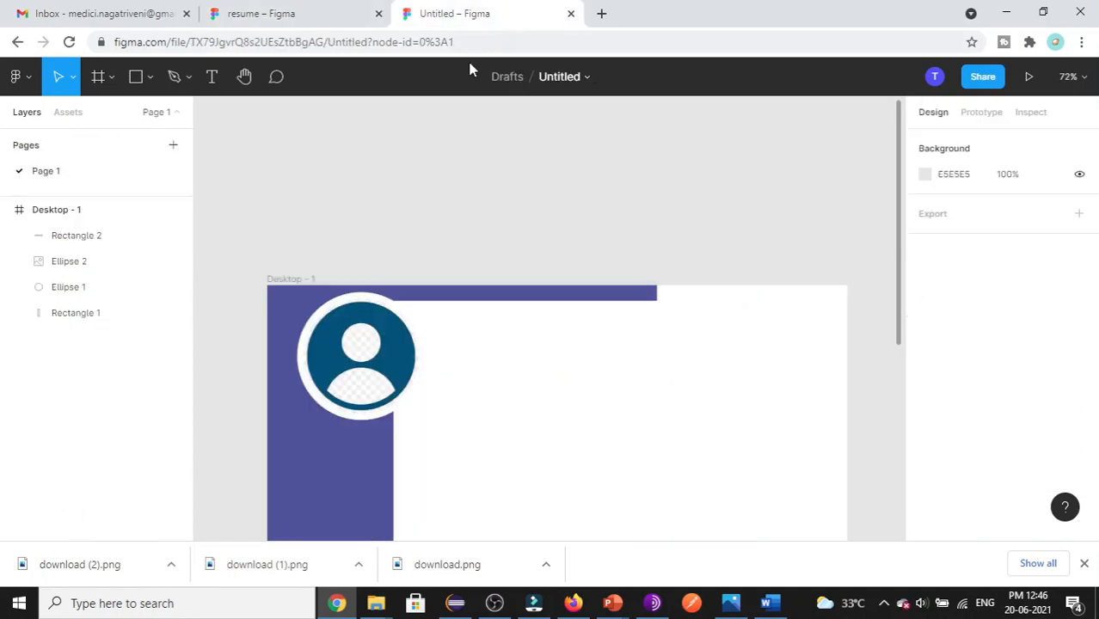
click(149, 77)
click(155, 115)
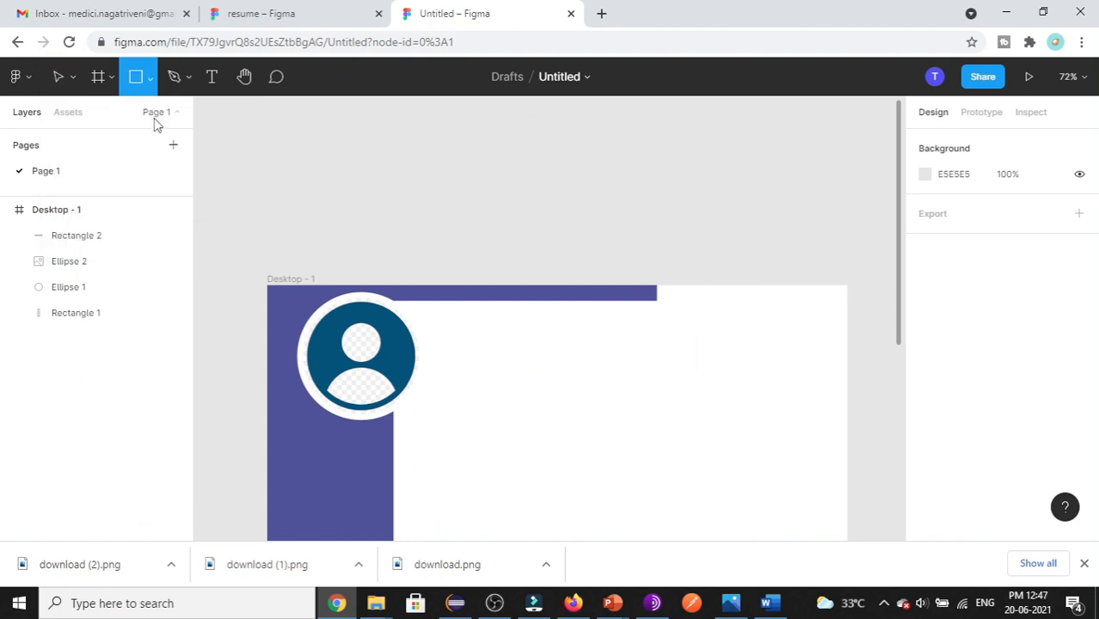
drag(502, 339, 540, 373)
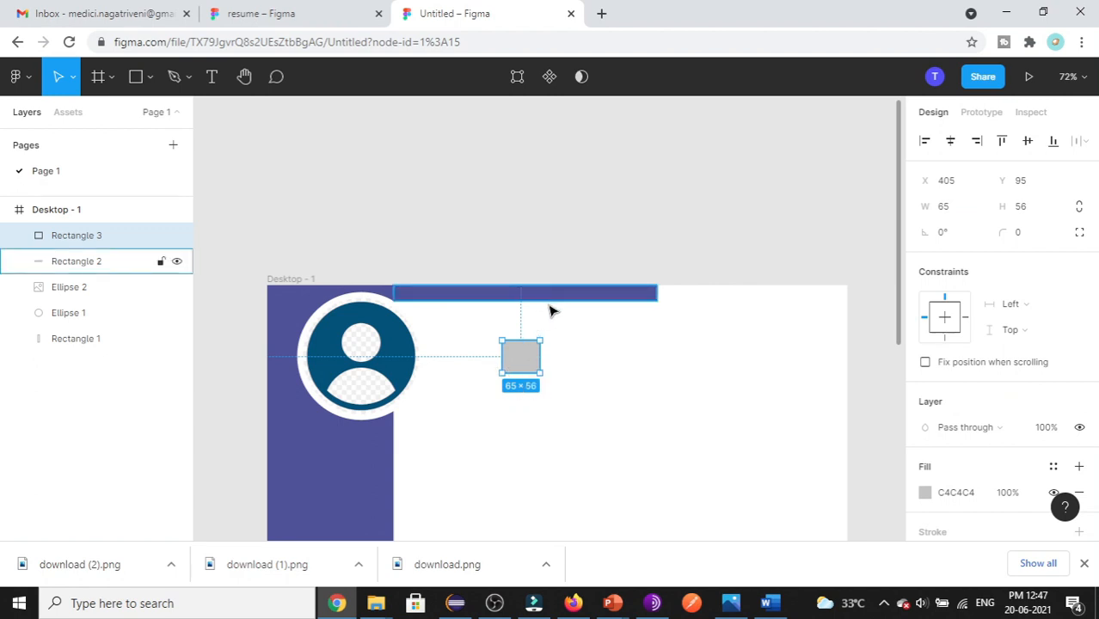
click(573, 297)
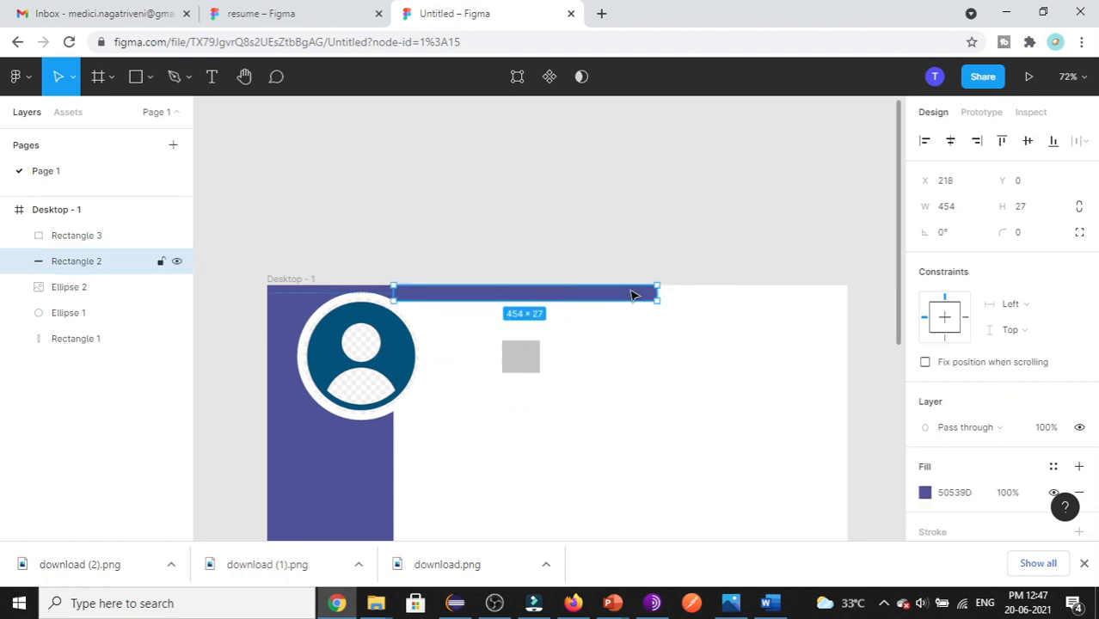
click(1020, 208)
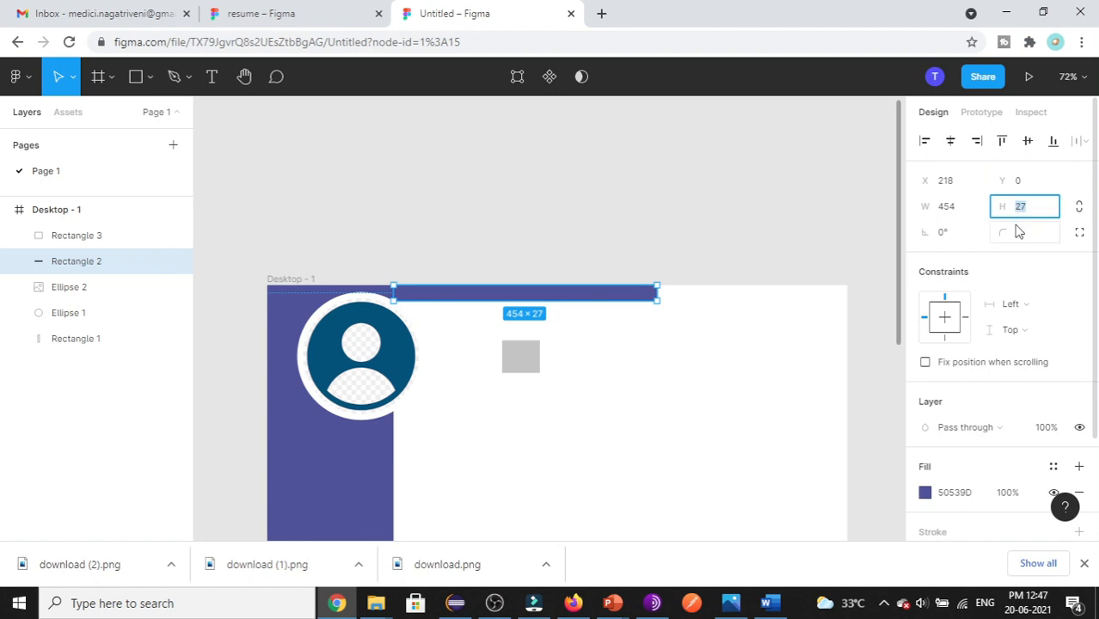
click(530, 360)
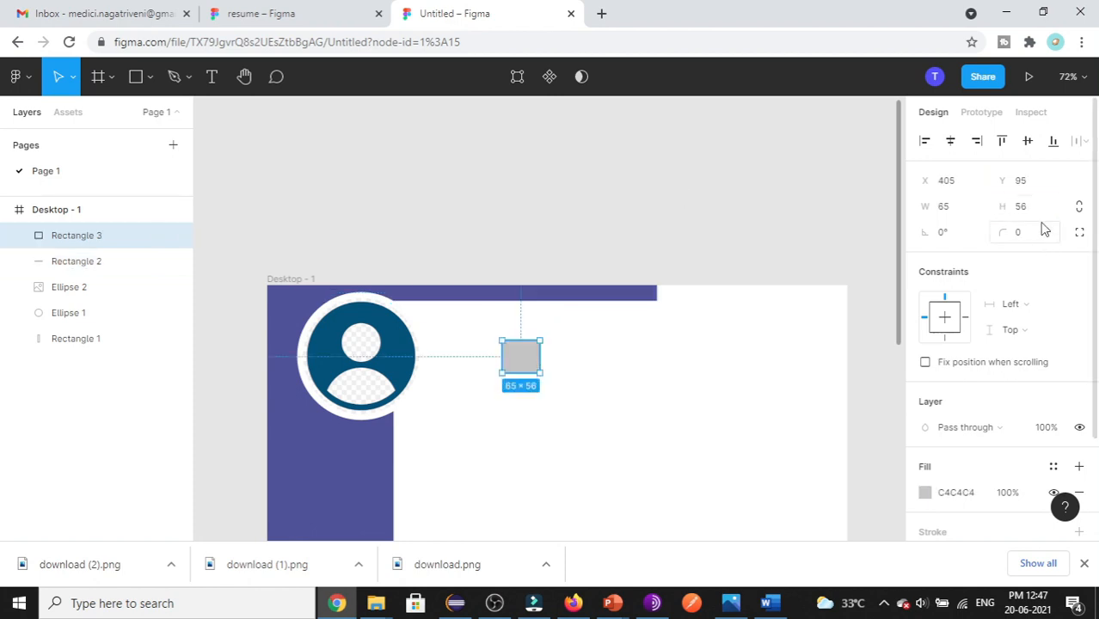
click(1020, 208)
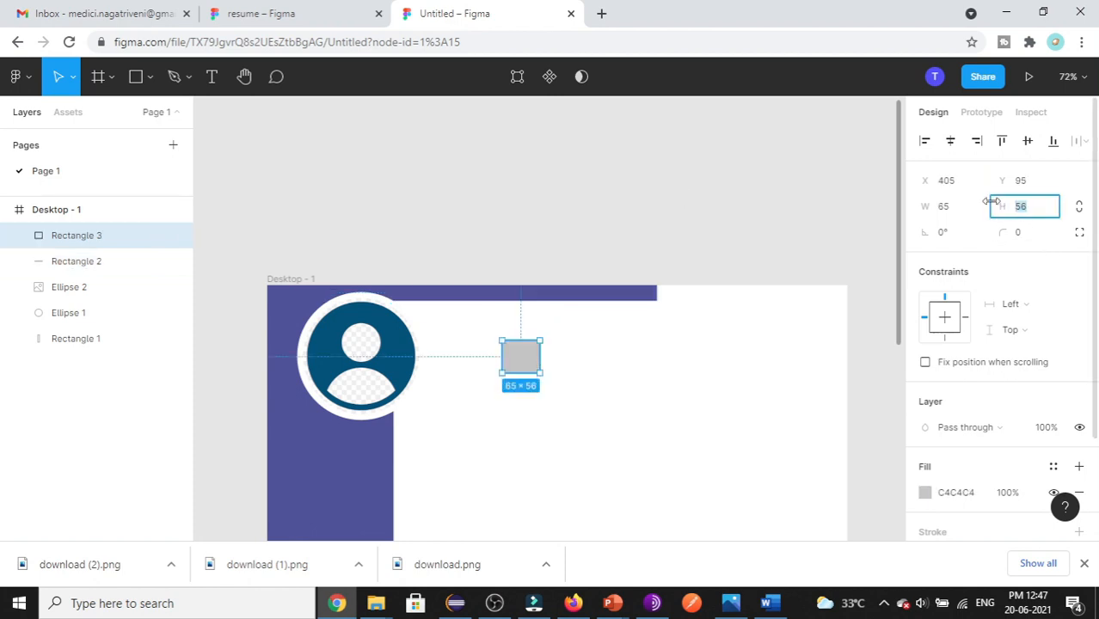
key(Return)
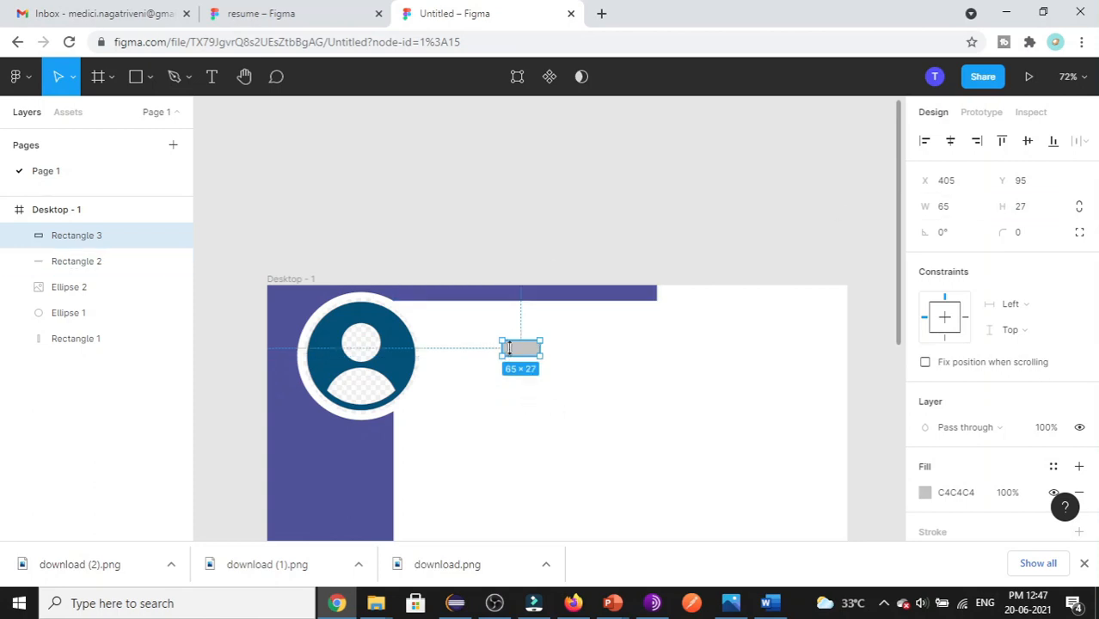
- Move the rectangle into the top bar, narrow it to 23 wide, and fill it FFFFFF
drag(530, 359, 607, 300)
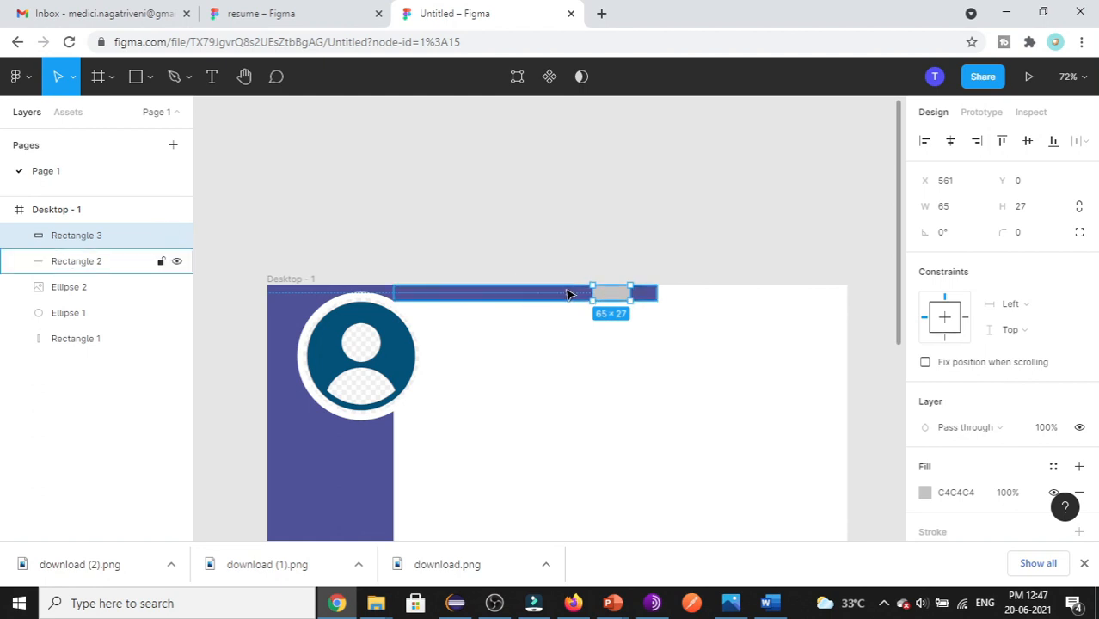
drag(588, 294, 617, 295)
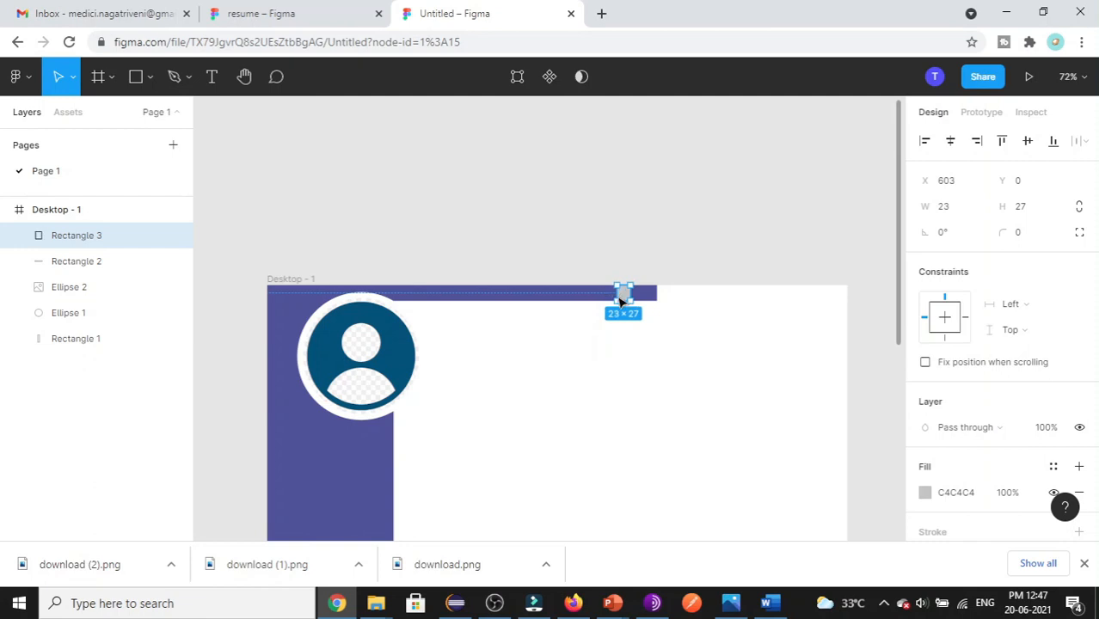
key(ctrl+shift+Tab)
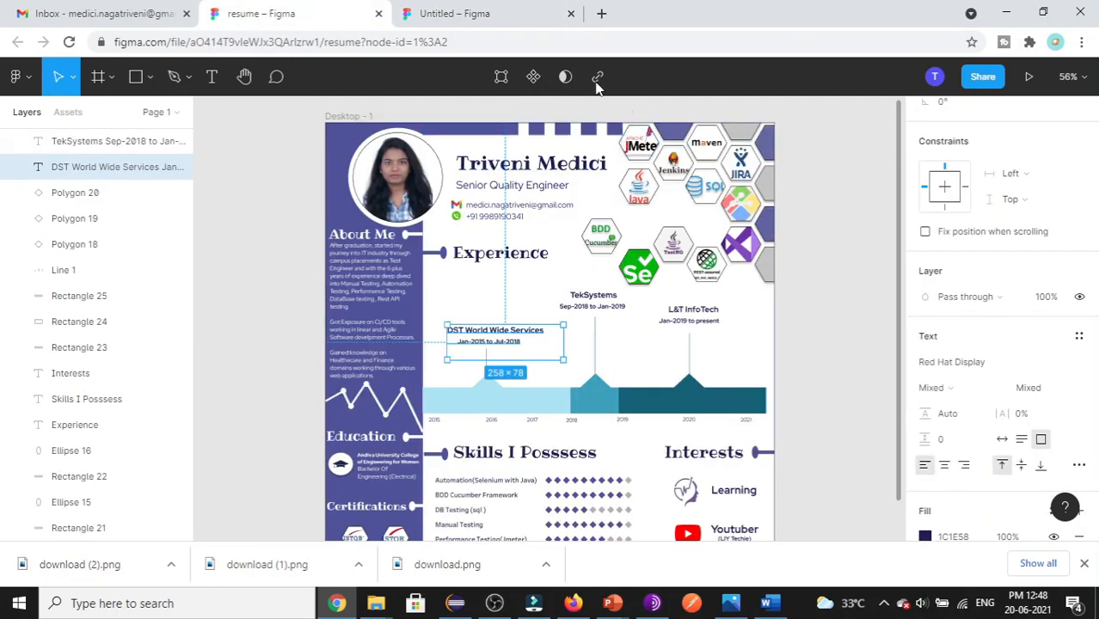
click(447, 13)
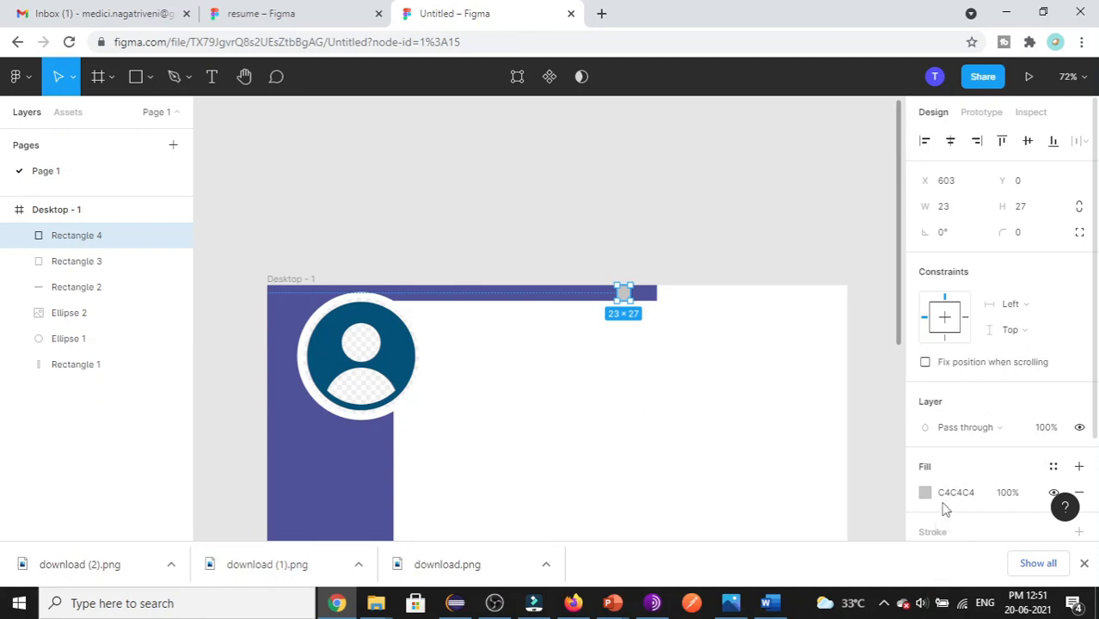
scroll(943, 509, down, 3)
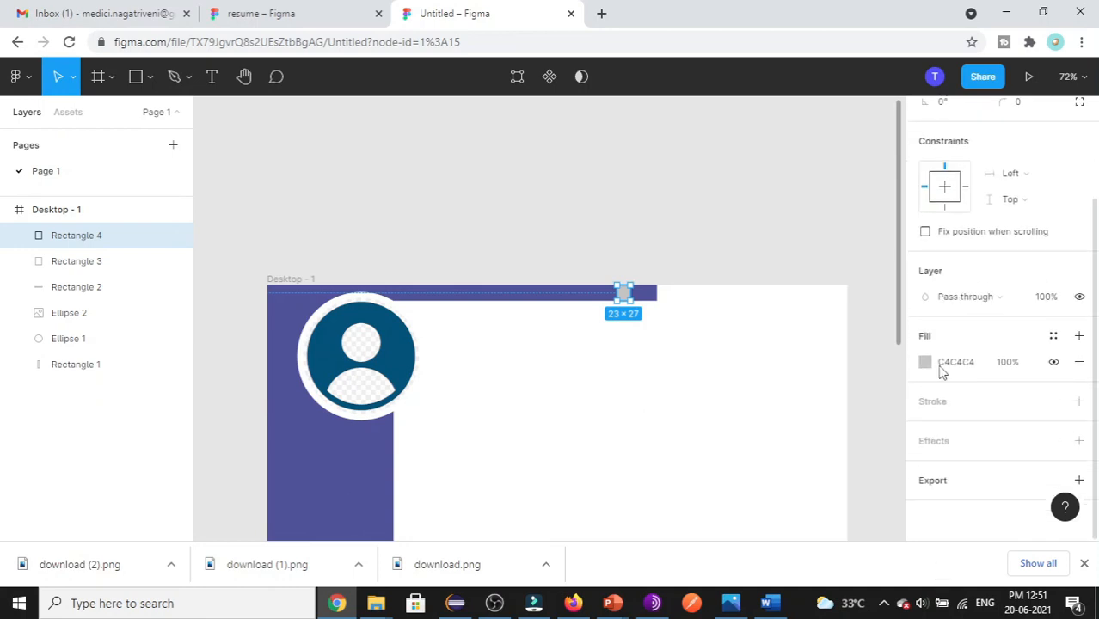
click(950, 363)
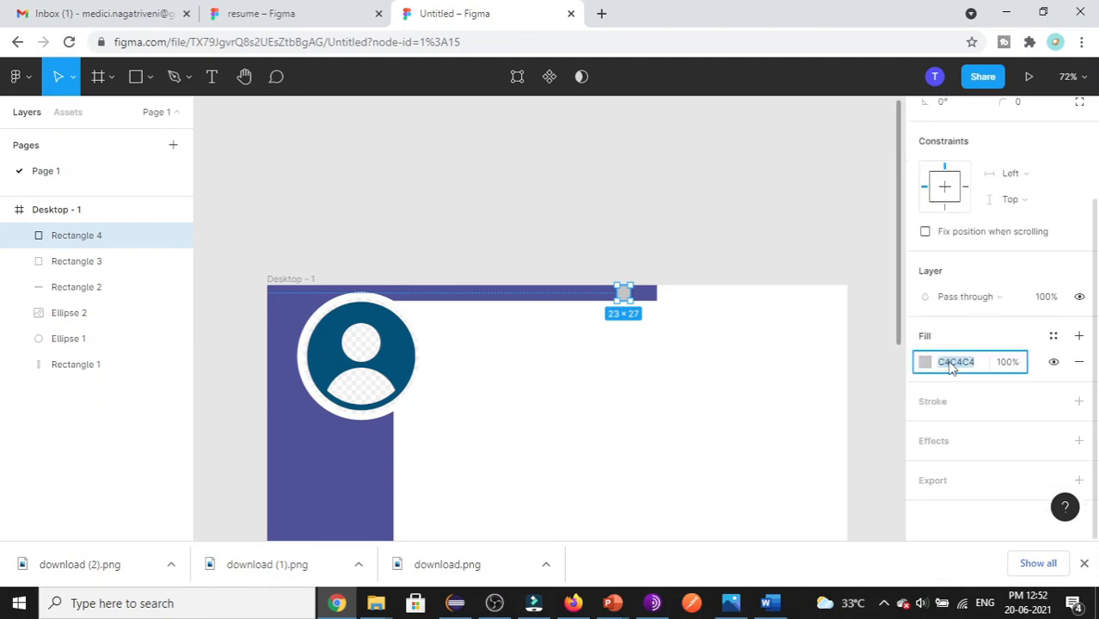
text(FFFFFF)
click(639, 264)
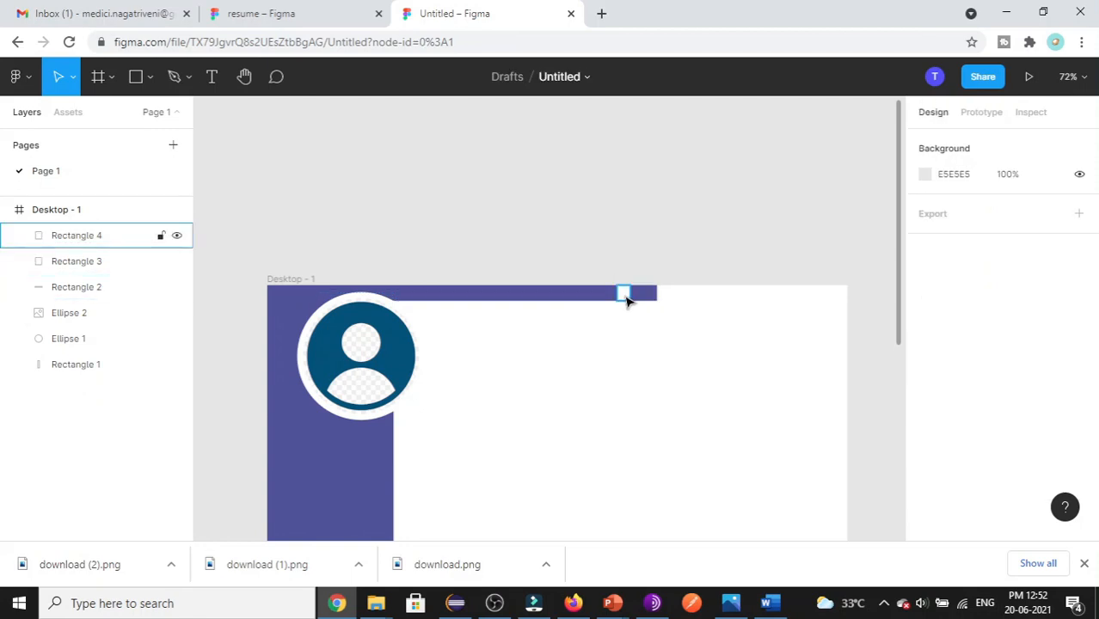
- Paste copies of the white notch and shift them along the top bar
click(624, 296)
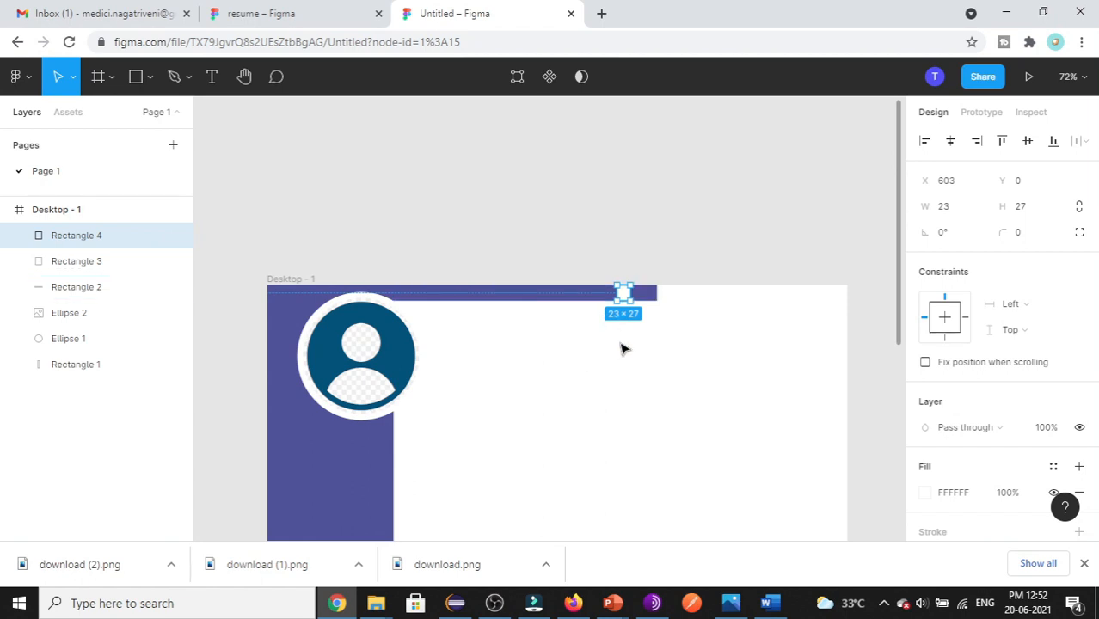
key(ctrl+v)
drag(628, 296, 587, 300)
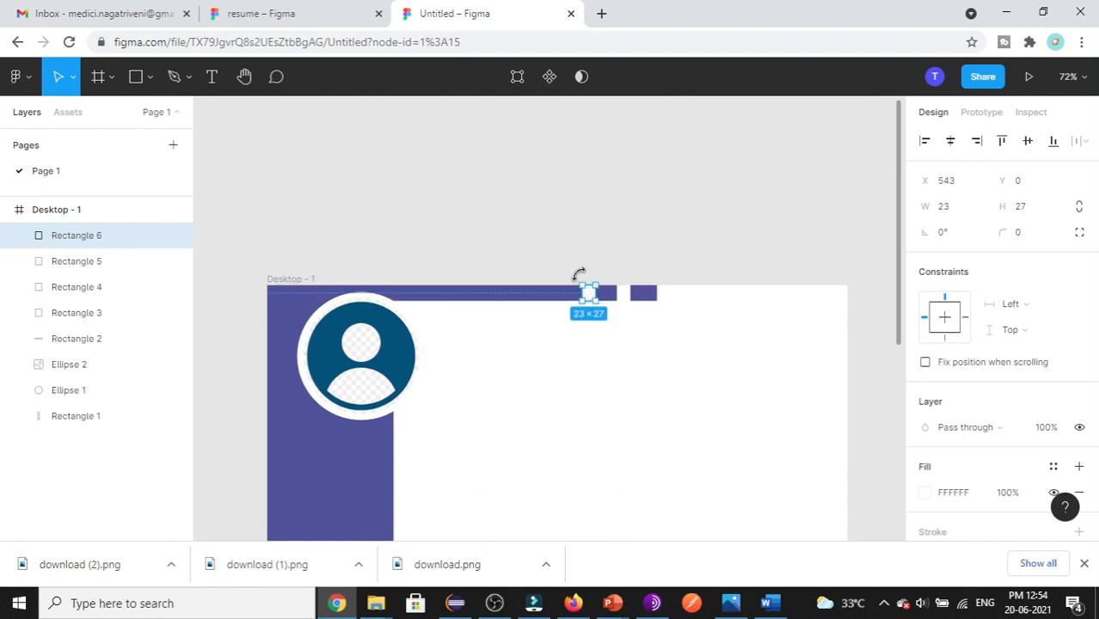
key(ctrl+v)
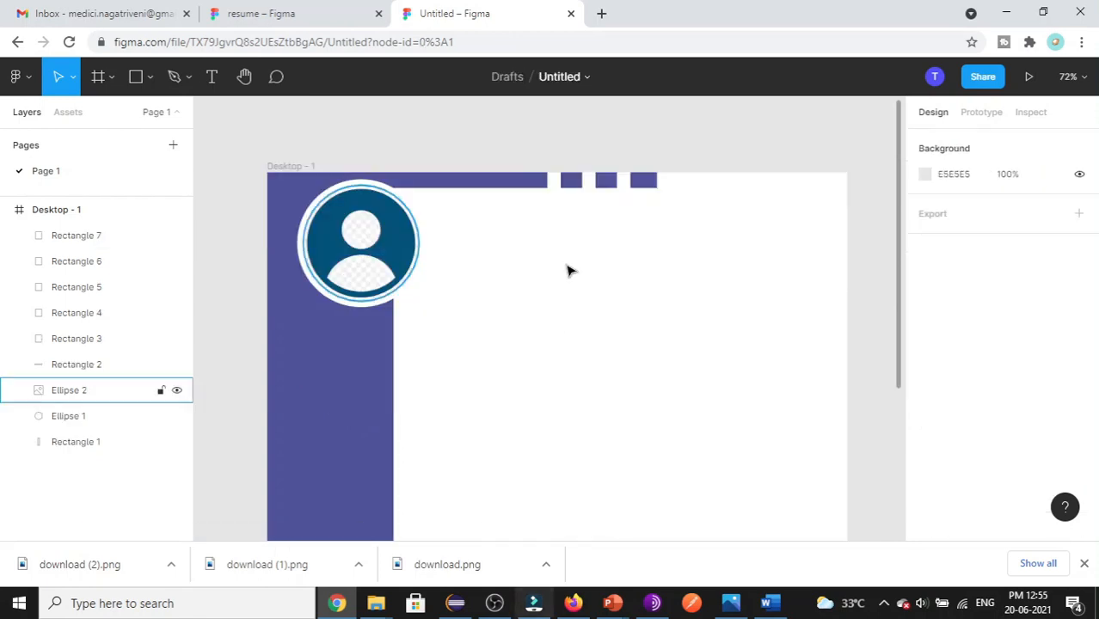
click(293, 12)
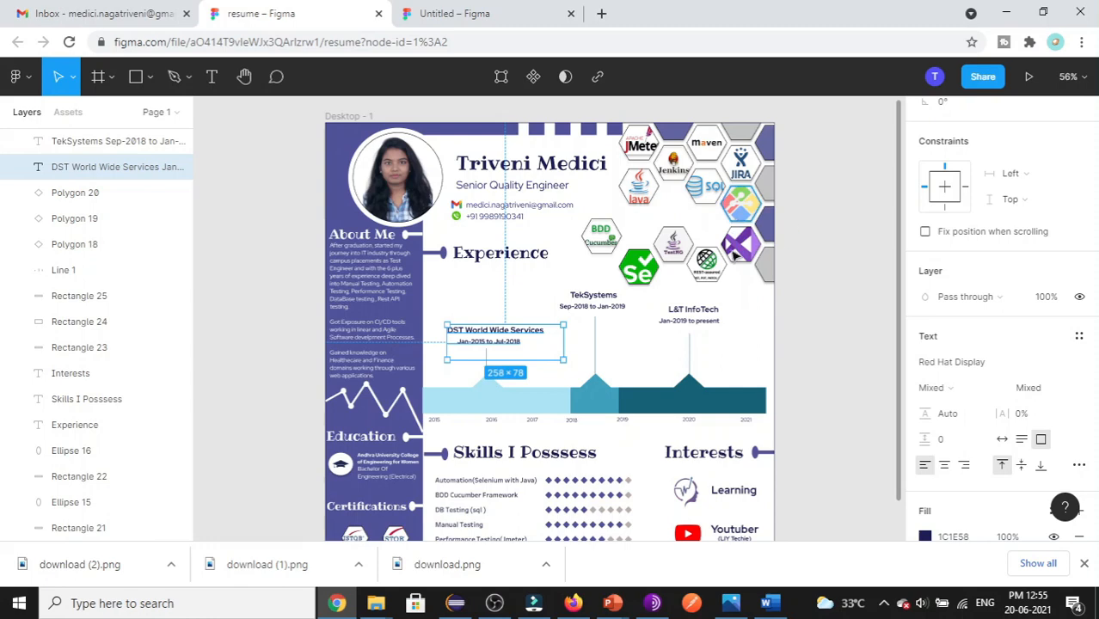
- Draw a polygon, give it 6 points to make a hexagon, and adjust its rotation
click(520, 22)
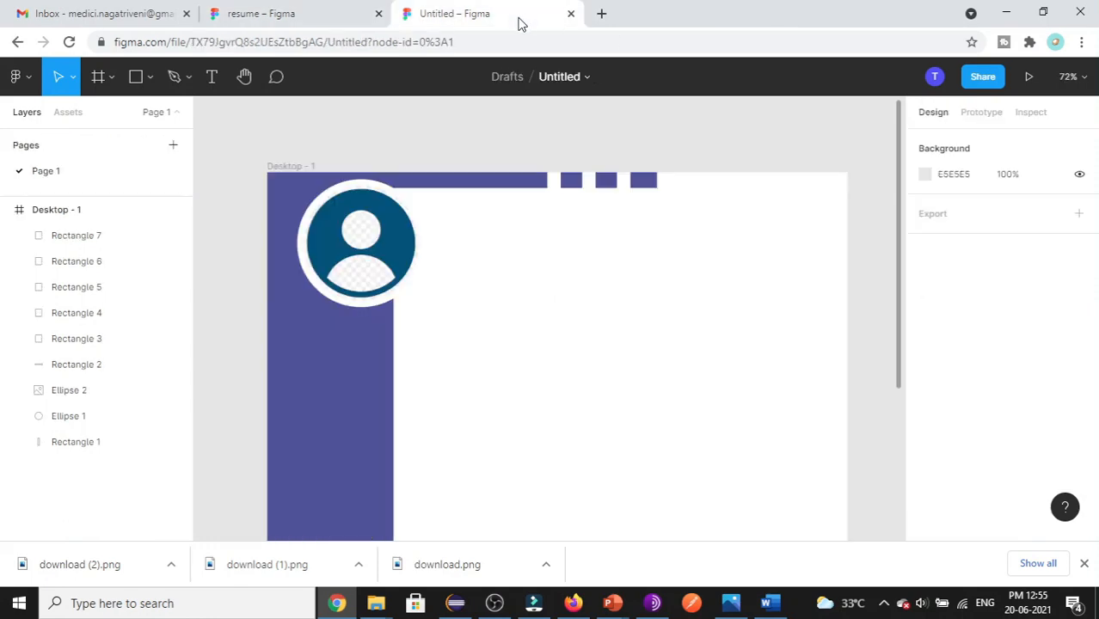
click(150, 77)
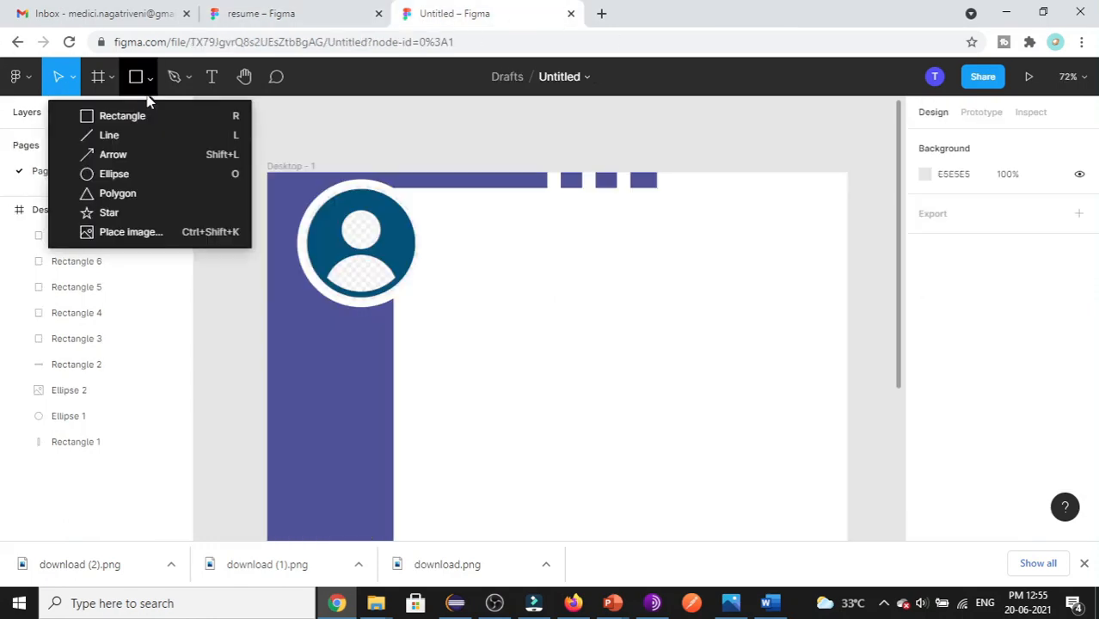
click(118, 194)
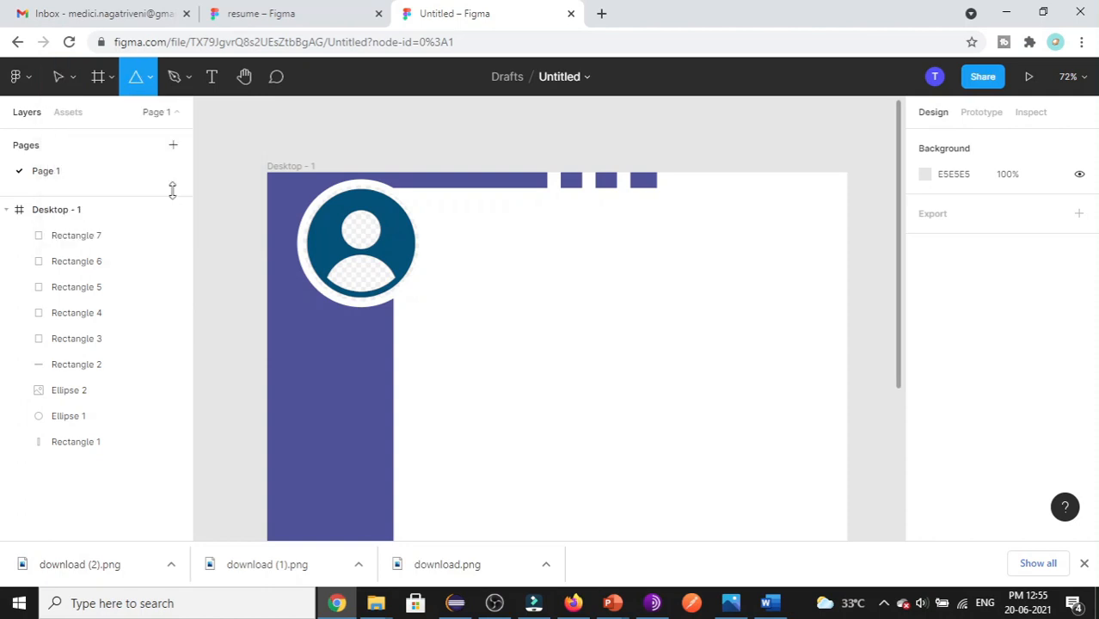
drag(556, 300, 607, 351)
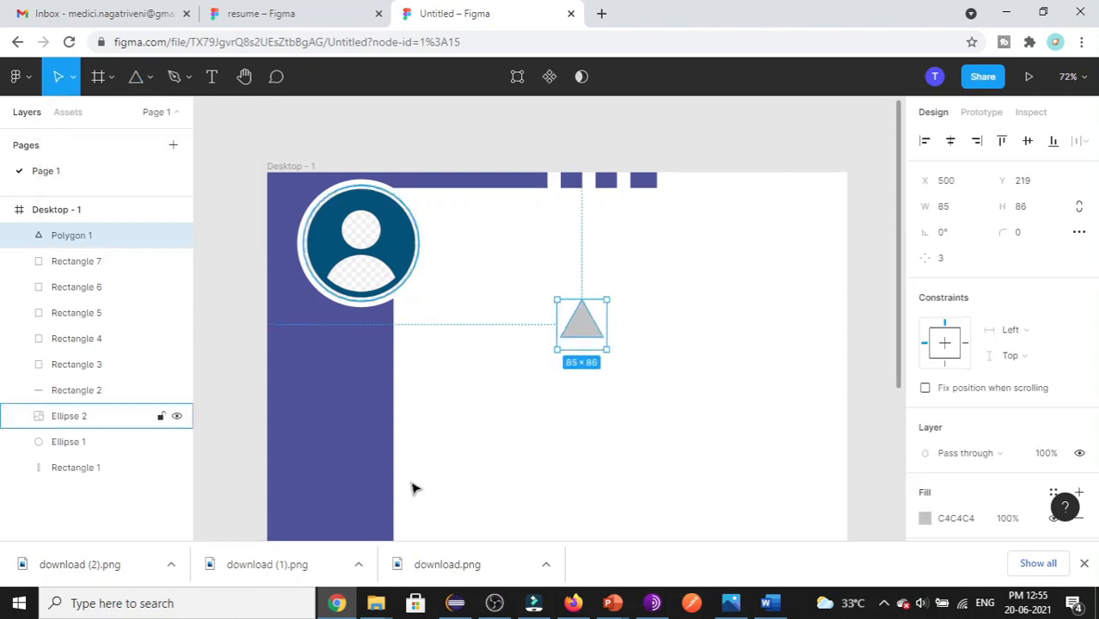
click(947, 260)
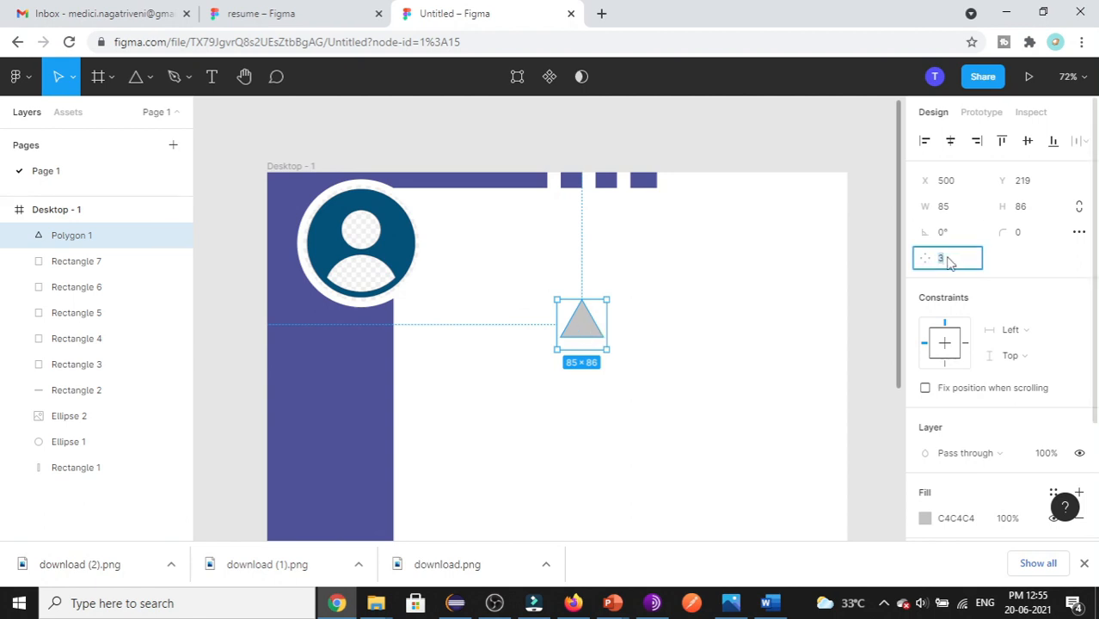
text(6)
click(722, 379)
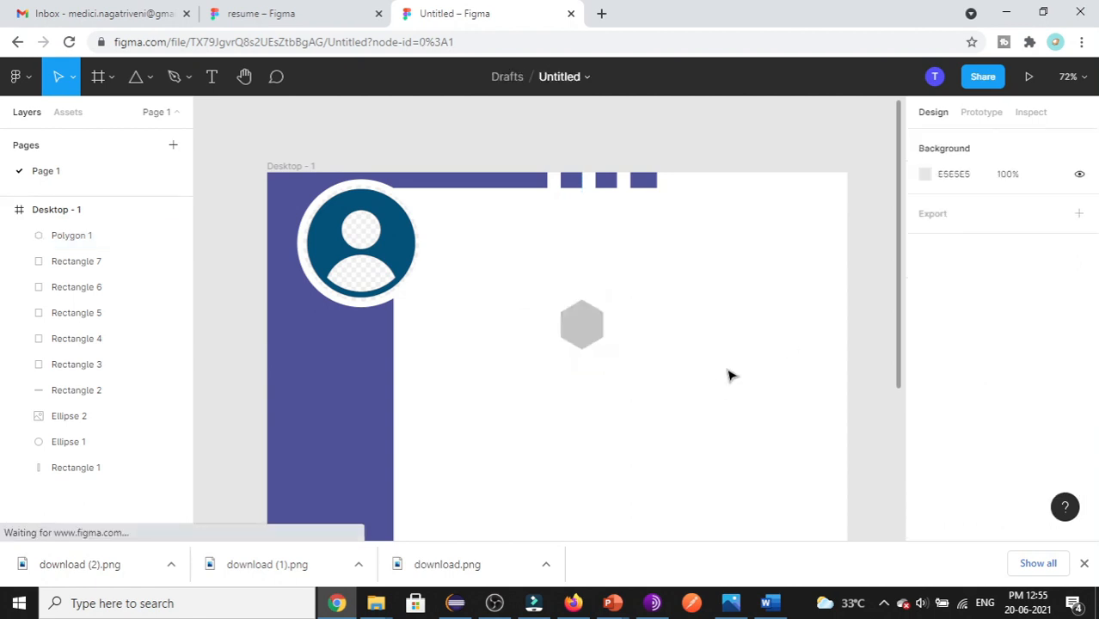
click(581, 337)
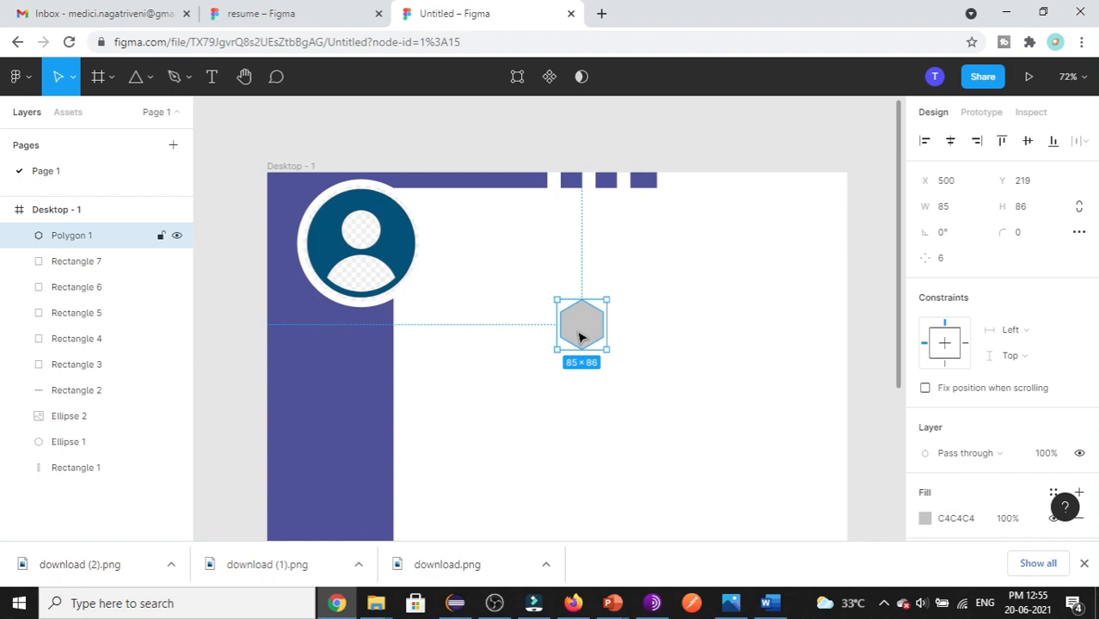
click(943, 239)
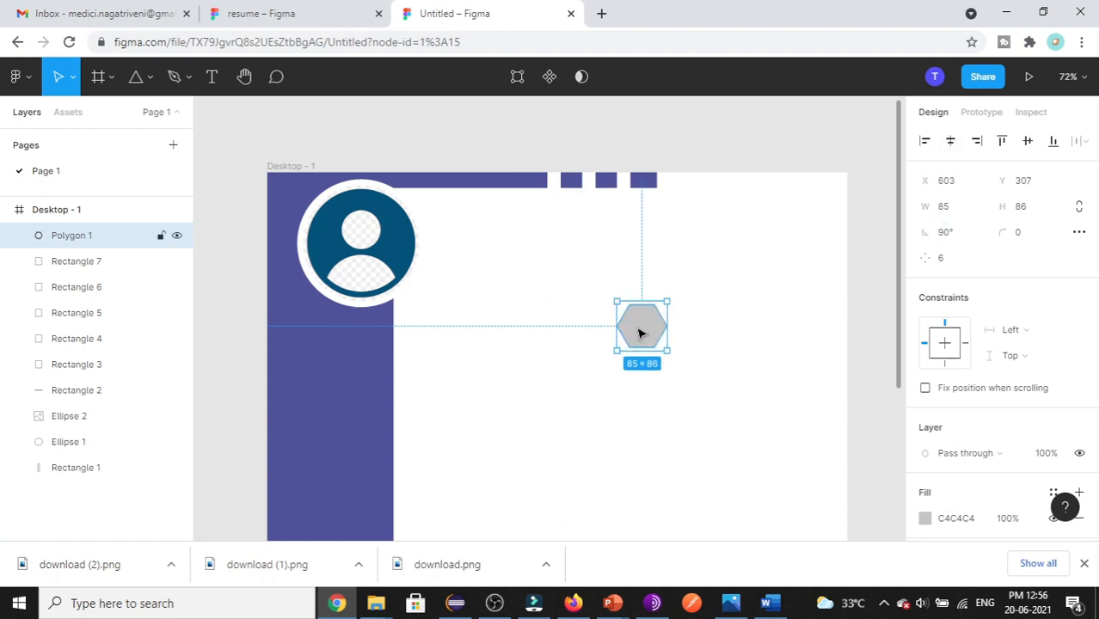
- Place the hexagon at the frame's top-right corner and add a copy below it
click(279, 10)
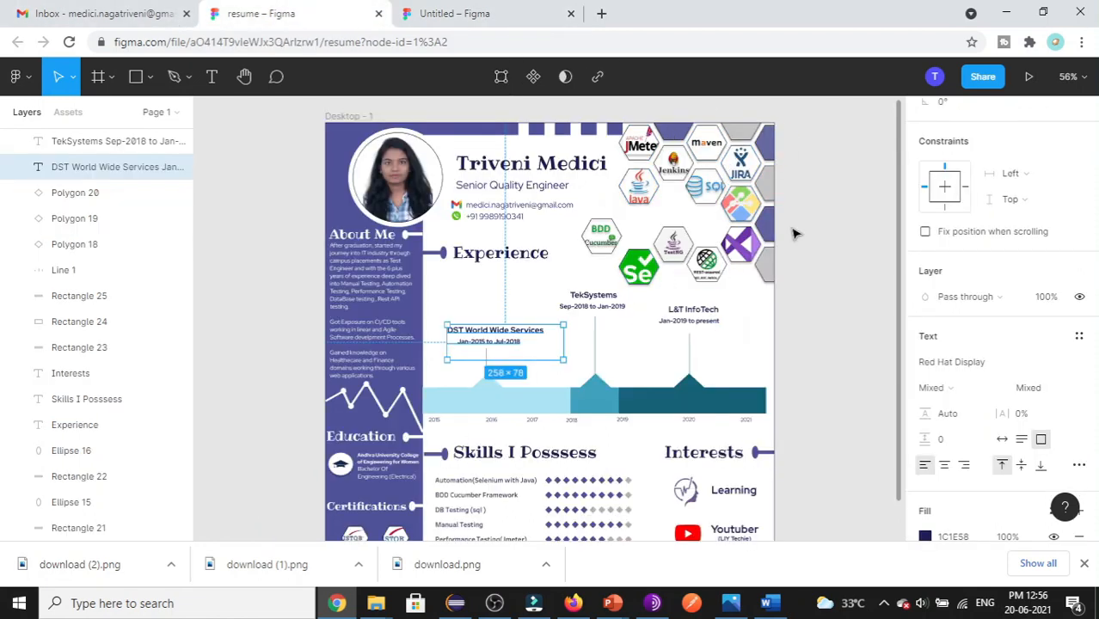
key(ctrl+Tab)
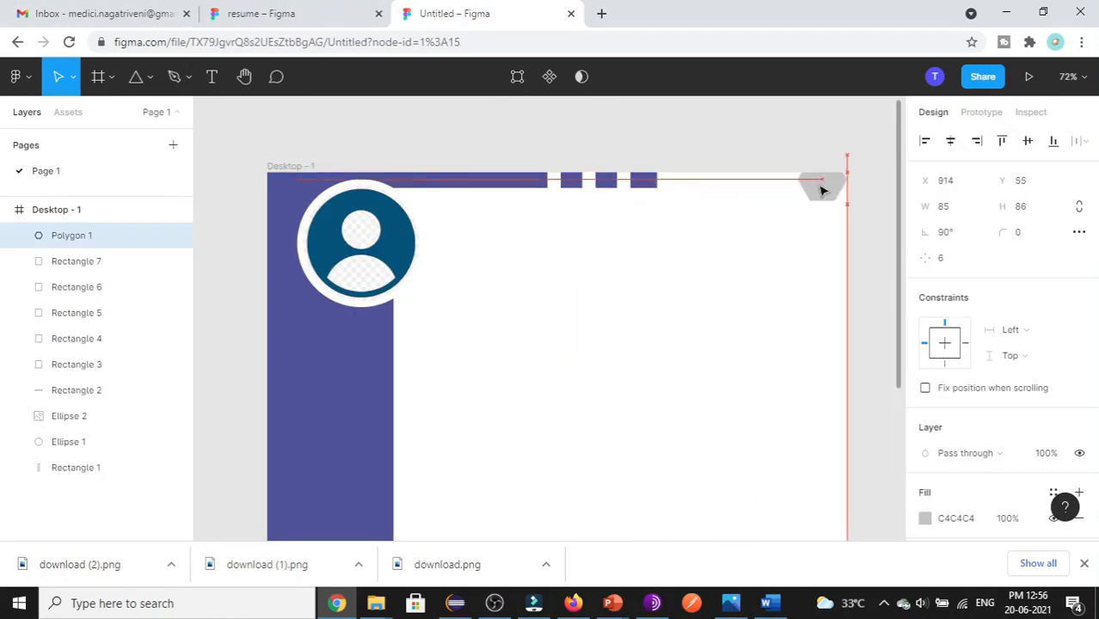
mouse_move(807, 194)
mouse_down()
mouse_move(797, 184)
mouse_move(811, 188)
mouse_up()
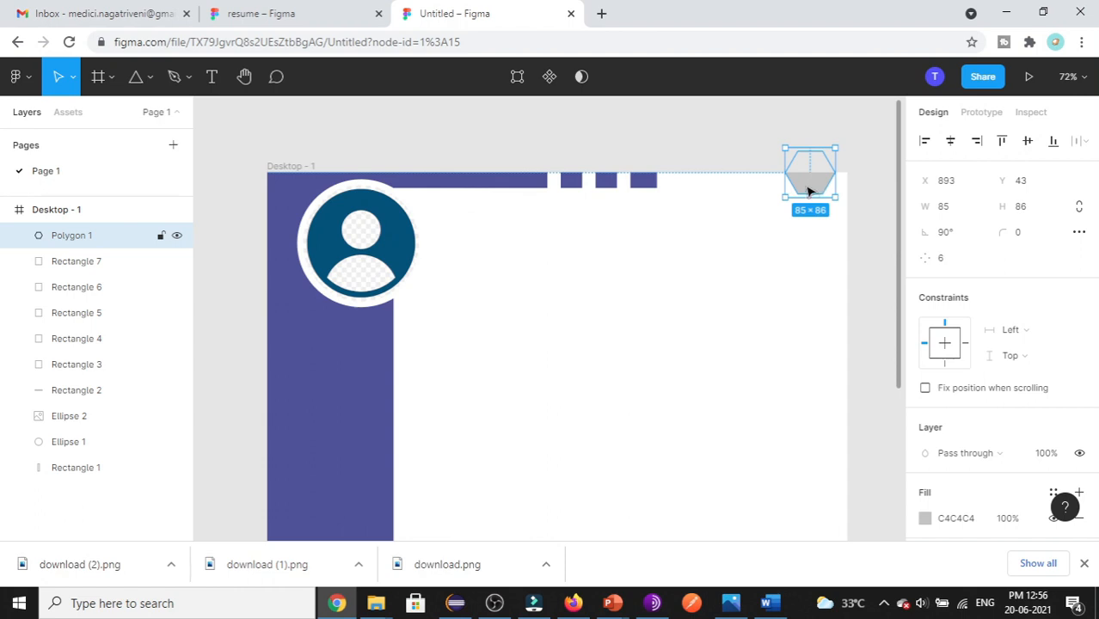
key(ctrl+v)
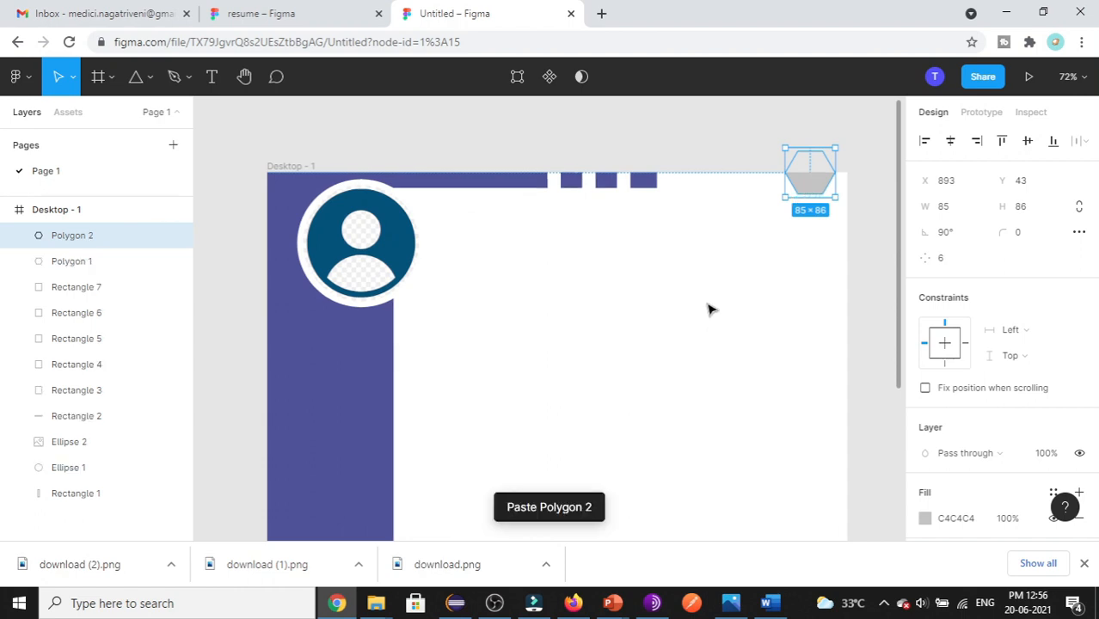
drag(820, 179, 863, 204)
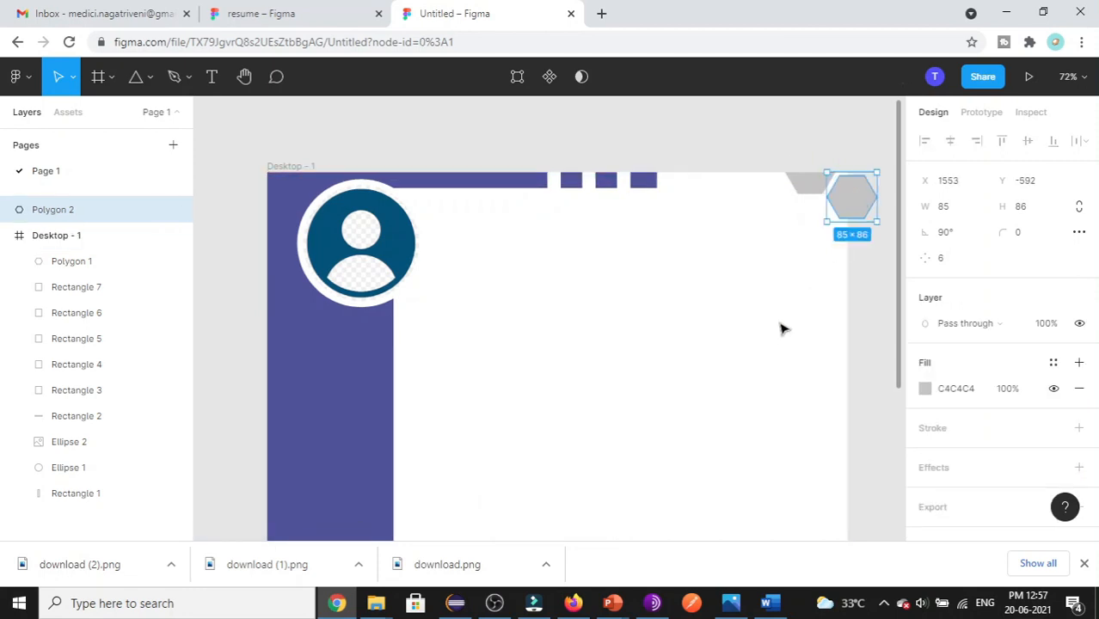
click(782, 320)
click(848, 186)
click(325, 16)
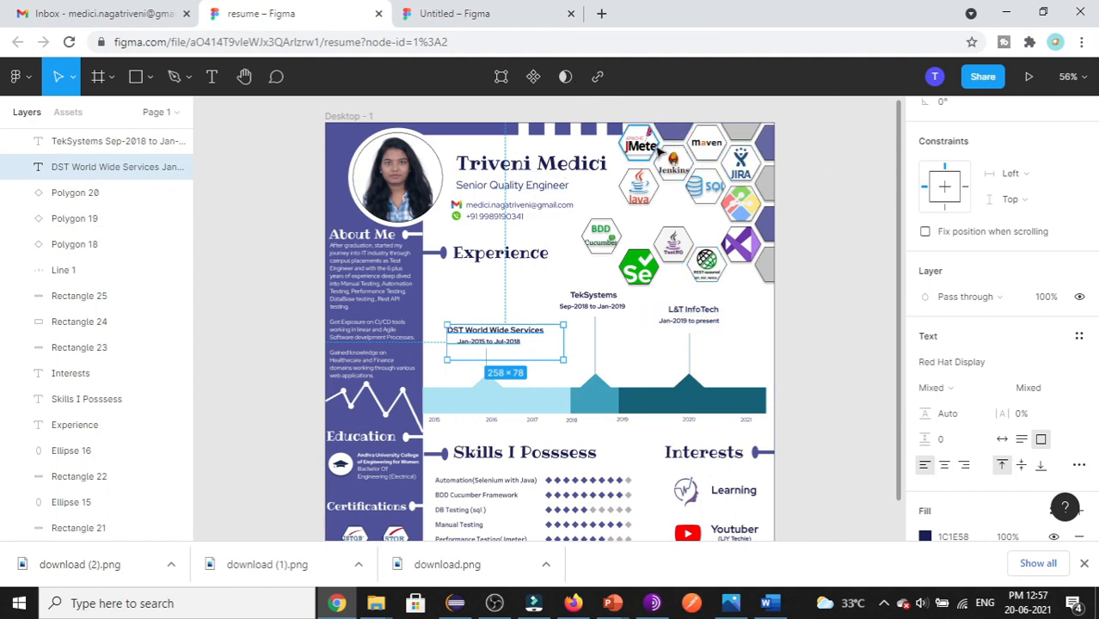
click(458, 15)
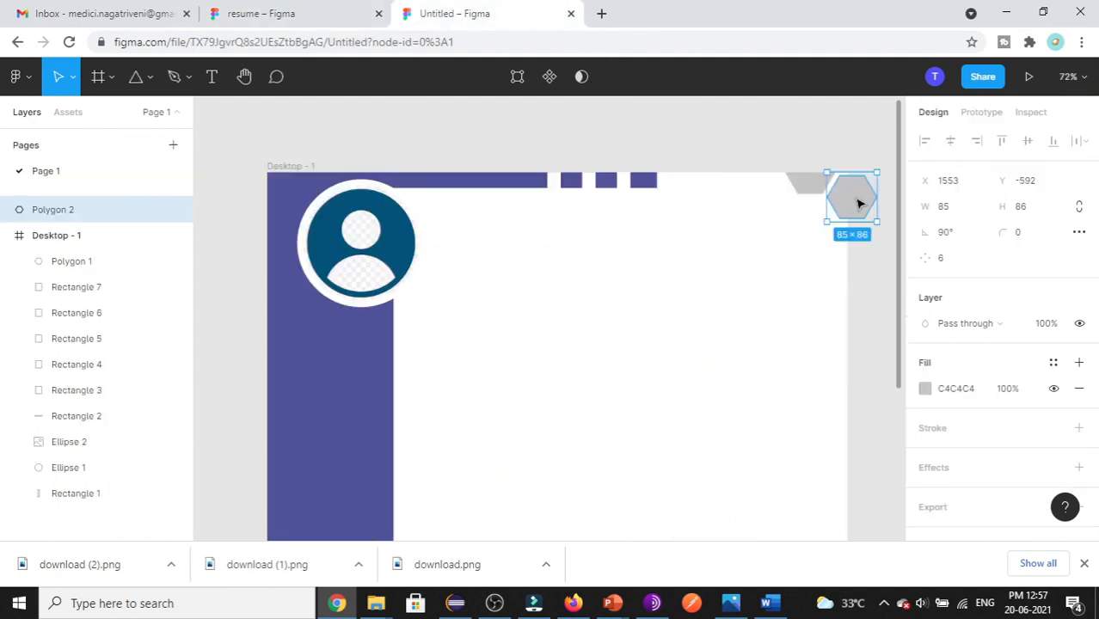
- Paste more hexagon copies and arrange them into a honeycomb in the top-right corner
key(ctrl+v)
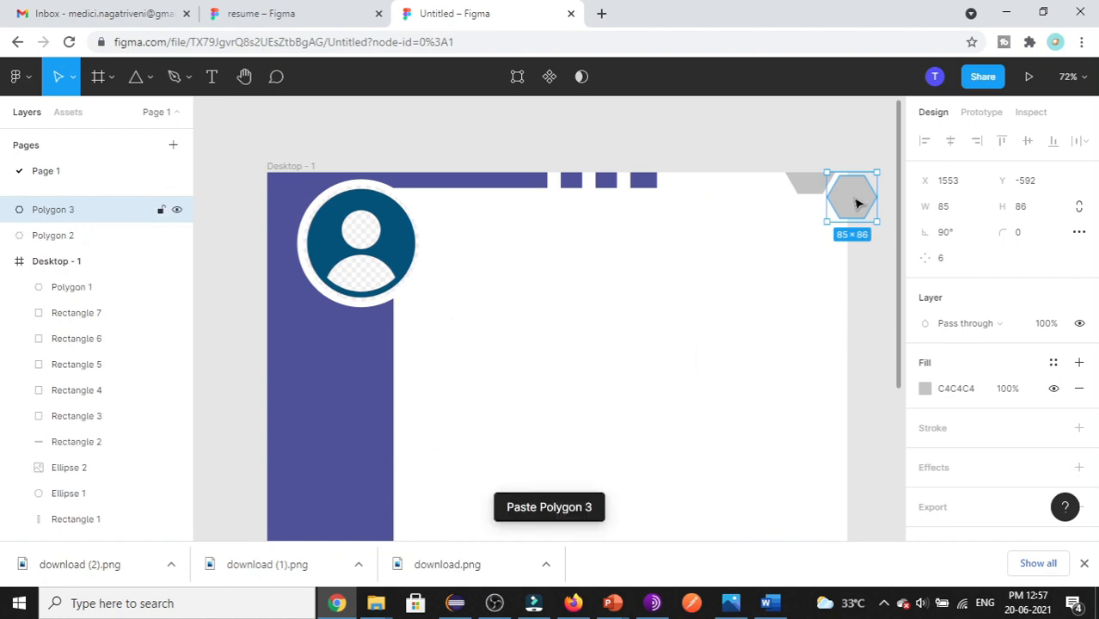
drag(854, 203, 817, 227)
key(ctrl+v)
drag(808, 232, 688, 203)
key(ctrl+v)
key(ctrl+v)
key(ctrl+v)
key(ctrl+v)
key(ctrl+v)
key(ctrl+v)
key(ctrl+v)
key(ctrl+v)
key(ctrl+v)
key(ctrl+v)
key(ctrl+v)
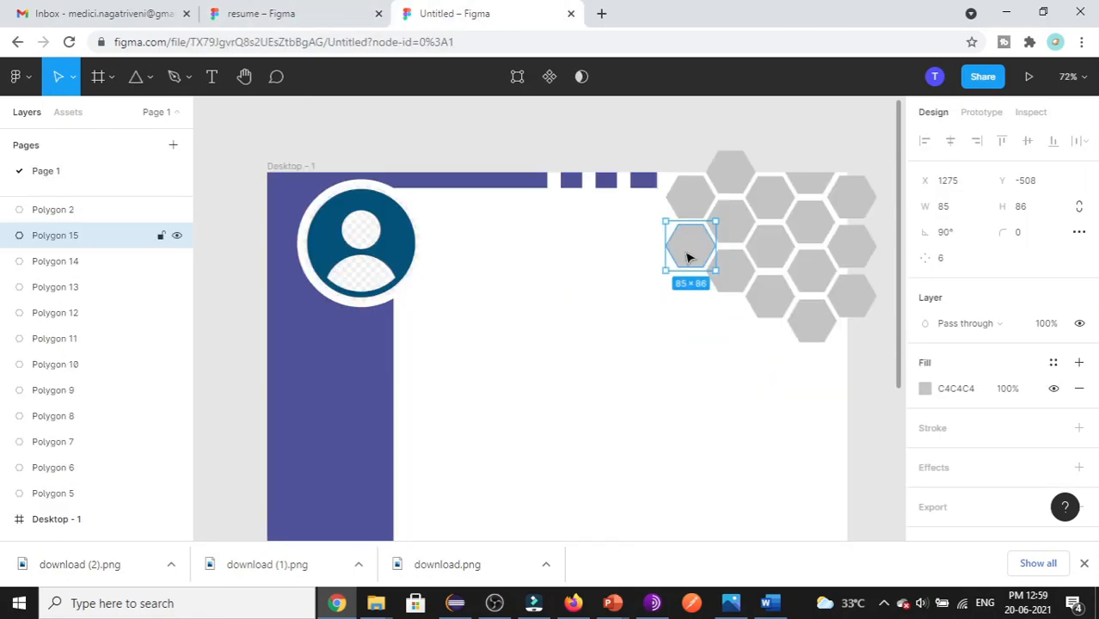
click(768, 247)
drag(730, 273, 786, 318)
click(516, 310)
scroll(731, 156, down, 1)
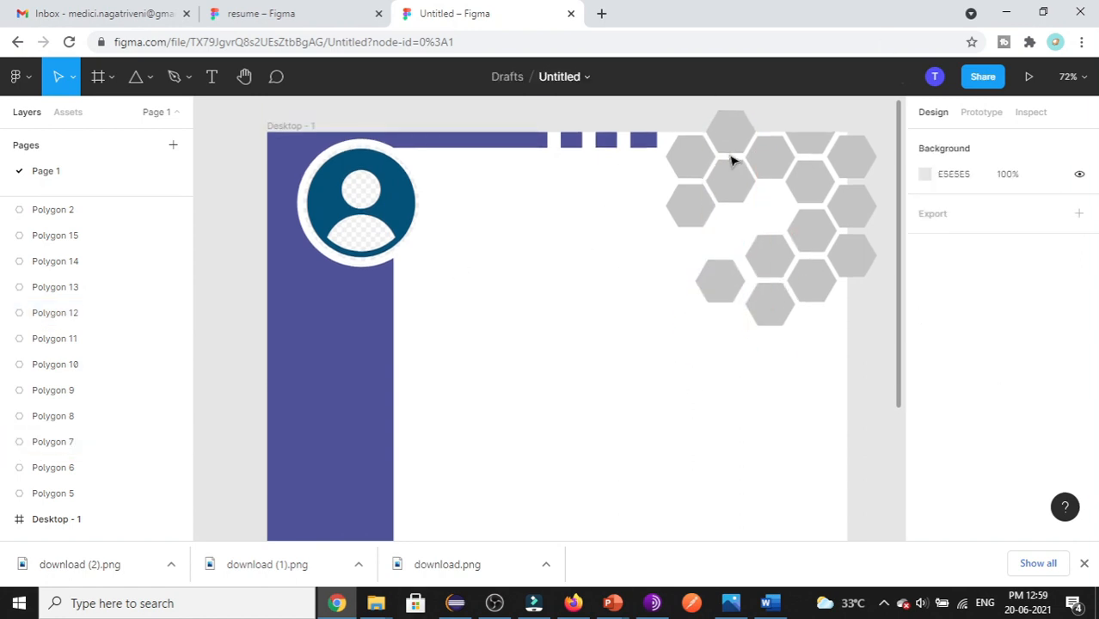
click(272, 12)
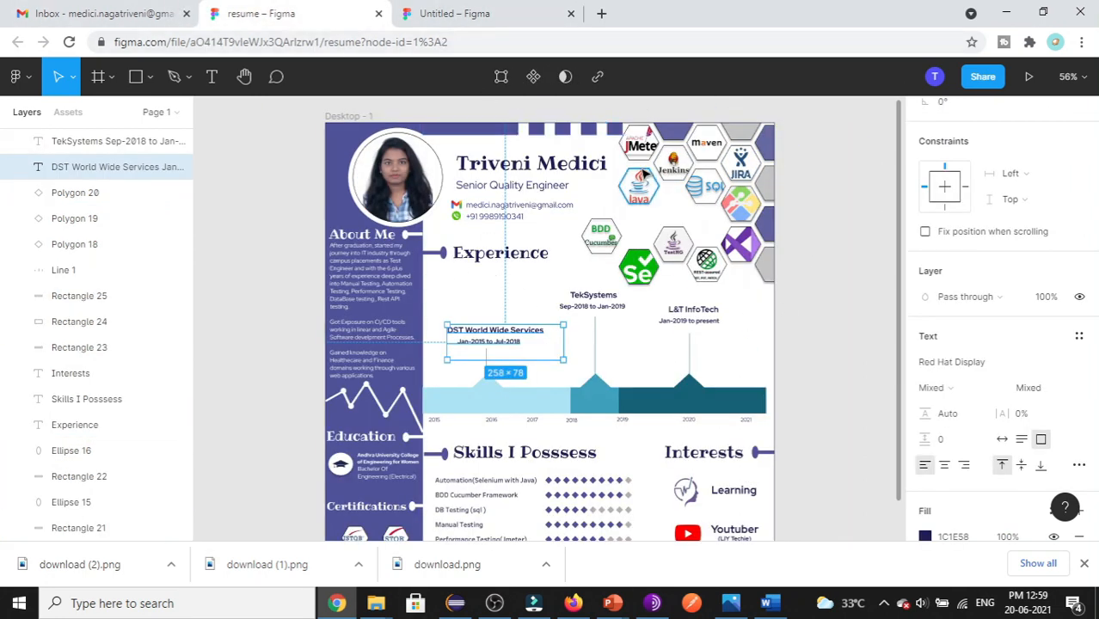
click(675, 138)
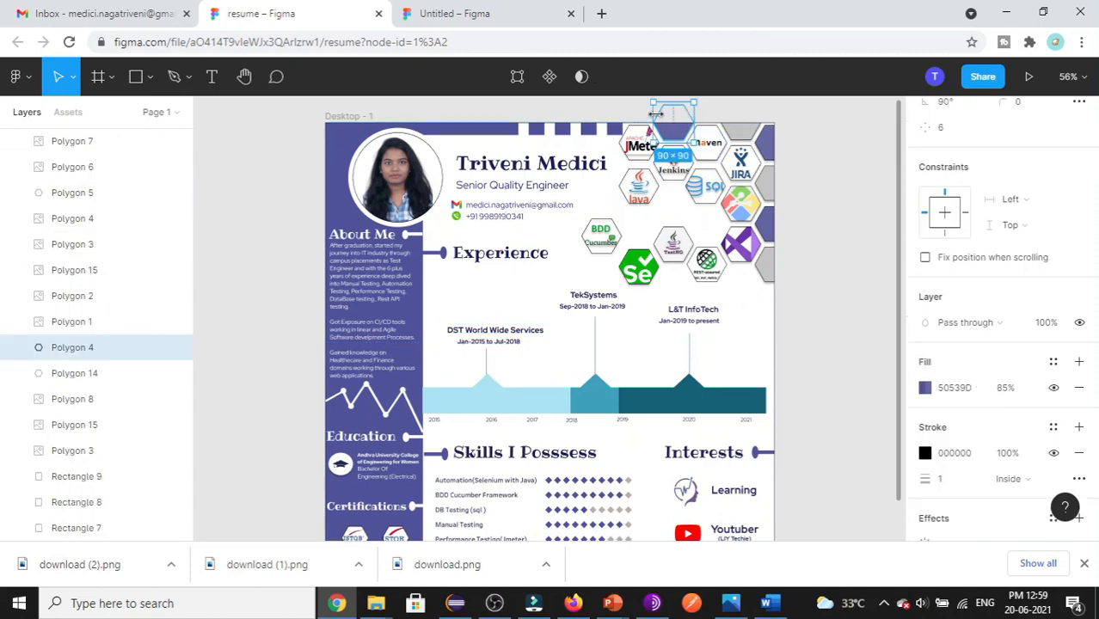
key(ctrl+Tab)
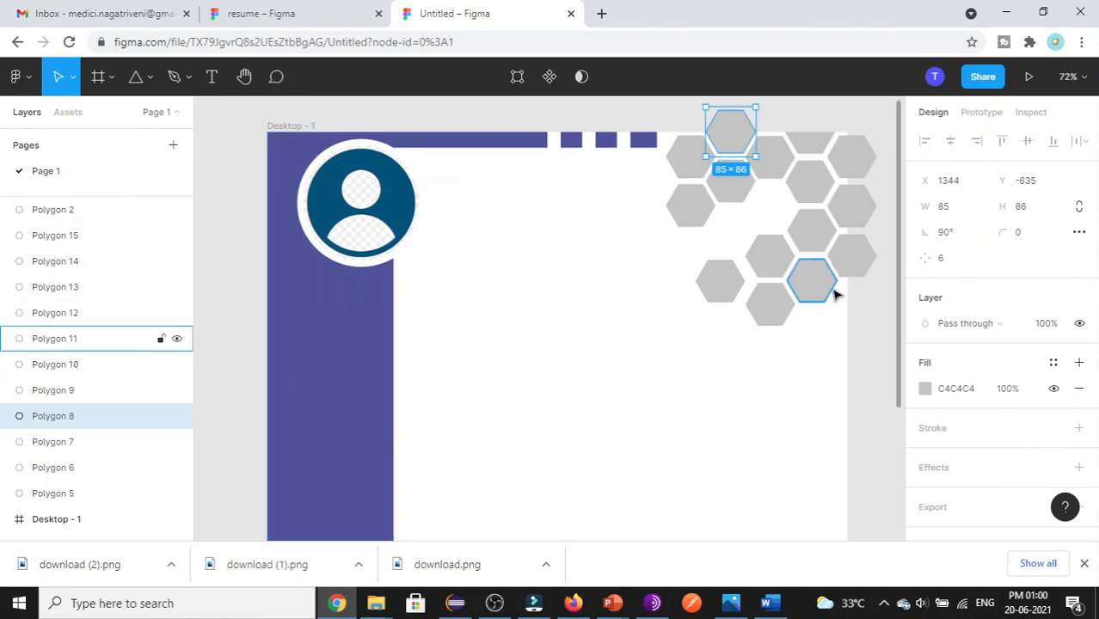
- Paste the purple 50539D fill onto three honeycomb hexagons, then select a grey one near the top
click(955, 389)
text(50539D)
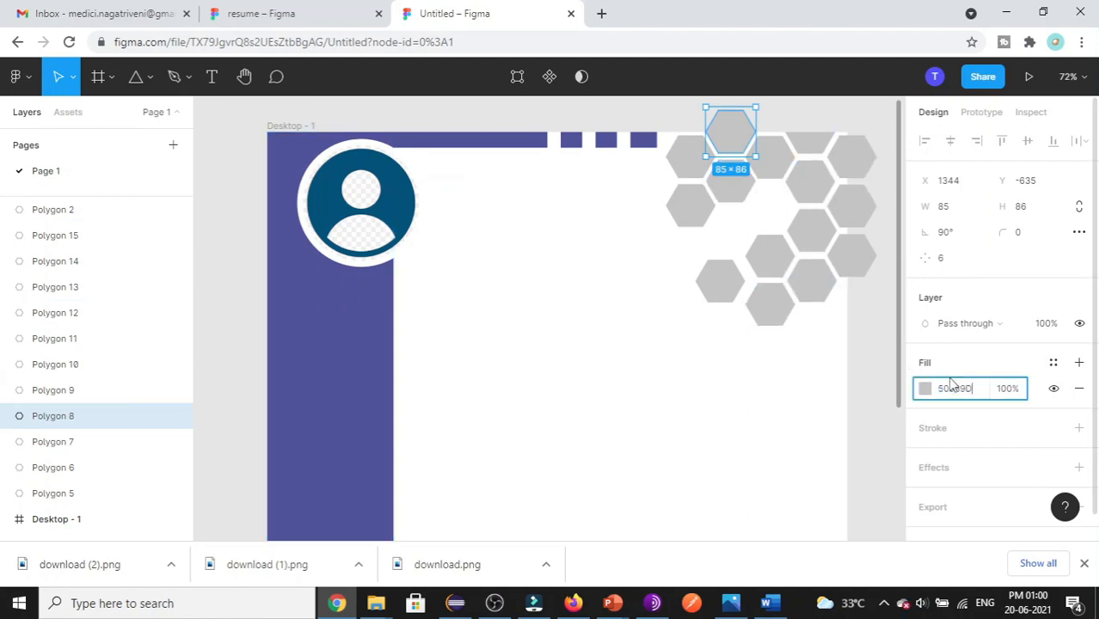
click(811, 150)
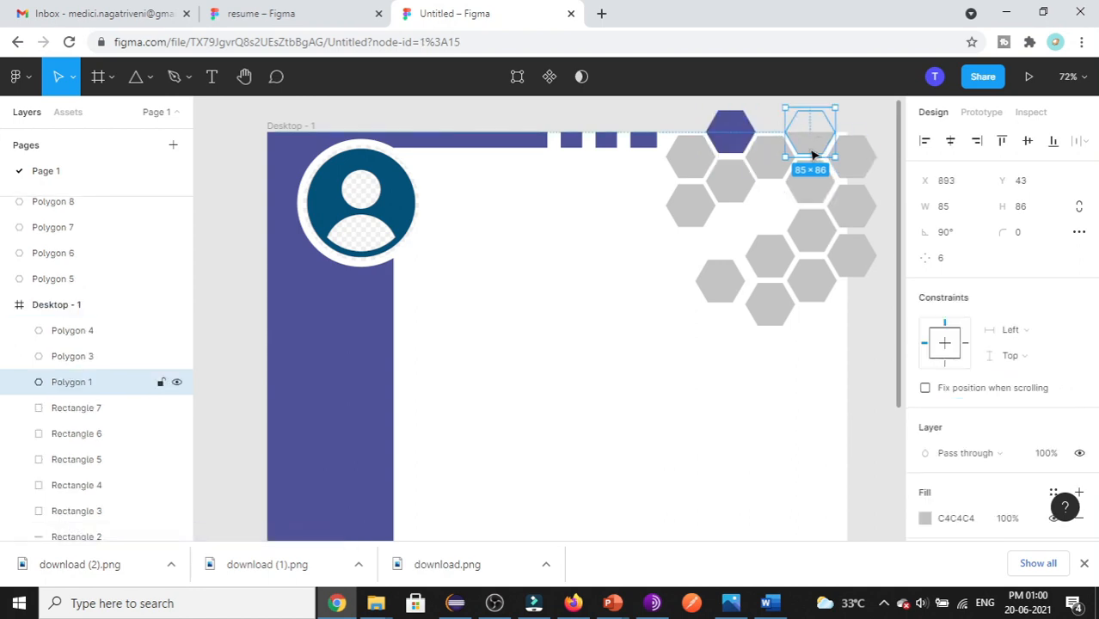
click(851, 162)
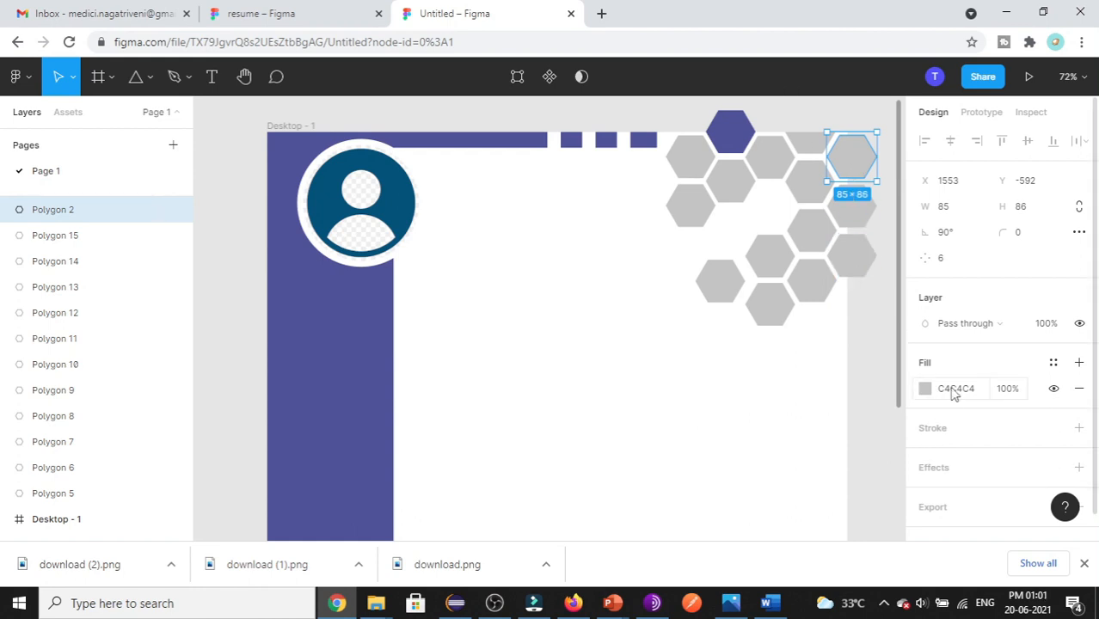
click(937, 389)
text(50539D)
click(853, 254)
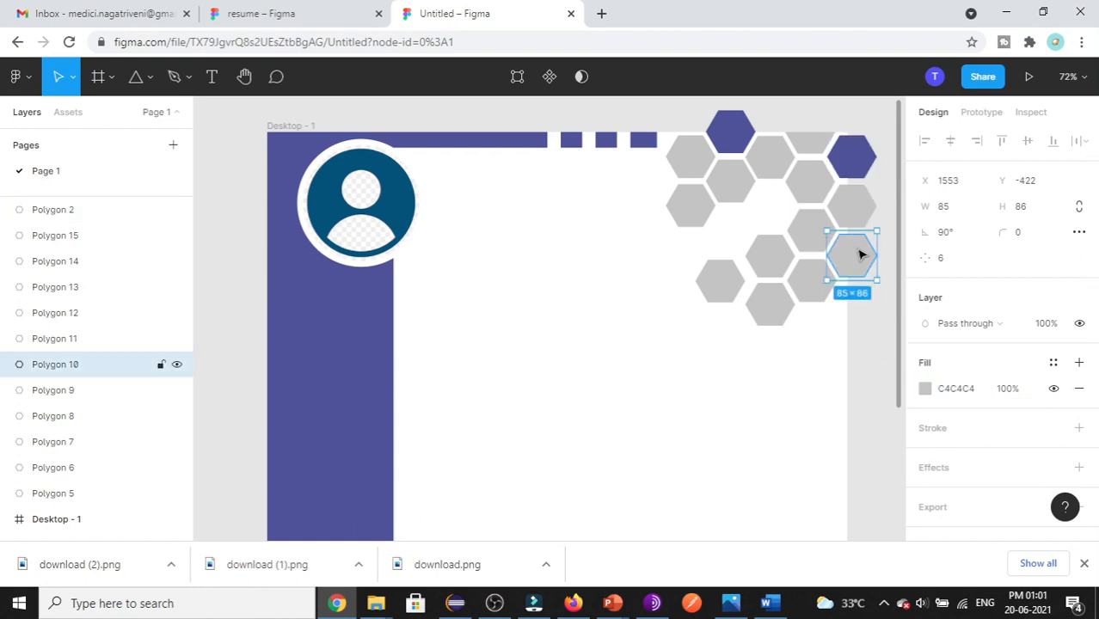
click(956, 389)
text(50539D)
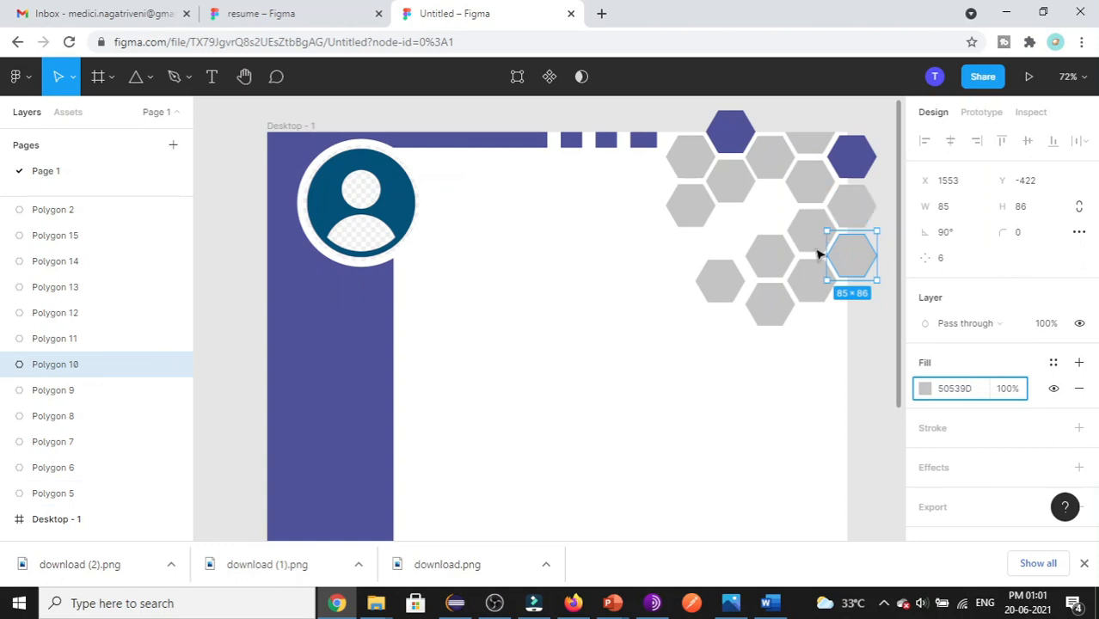
click(658, 394)
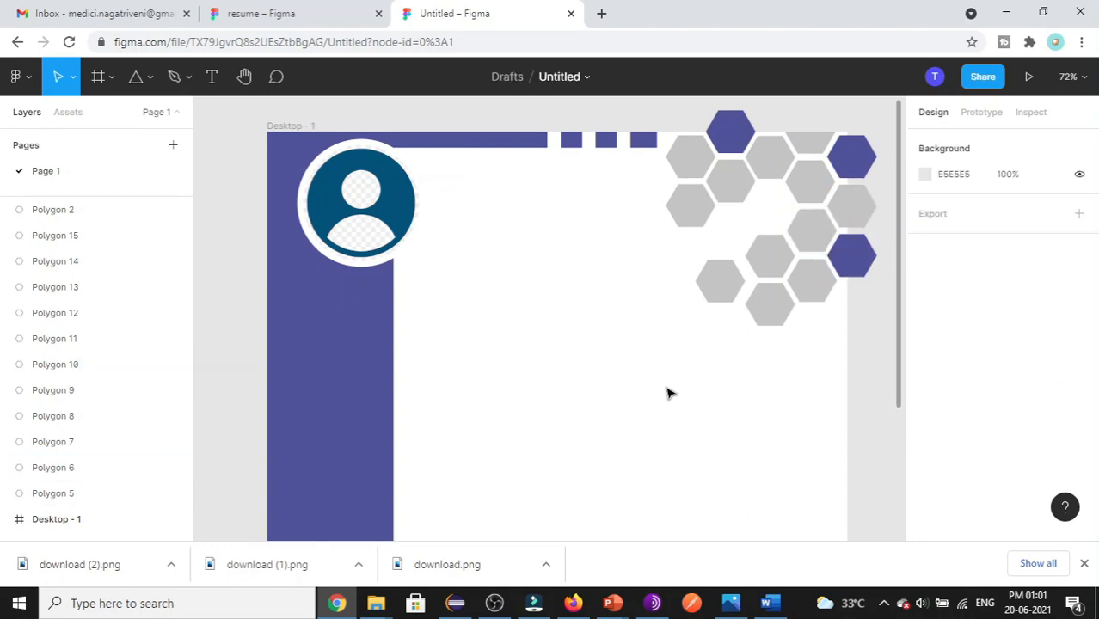
click(769, 171)
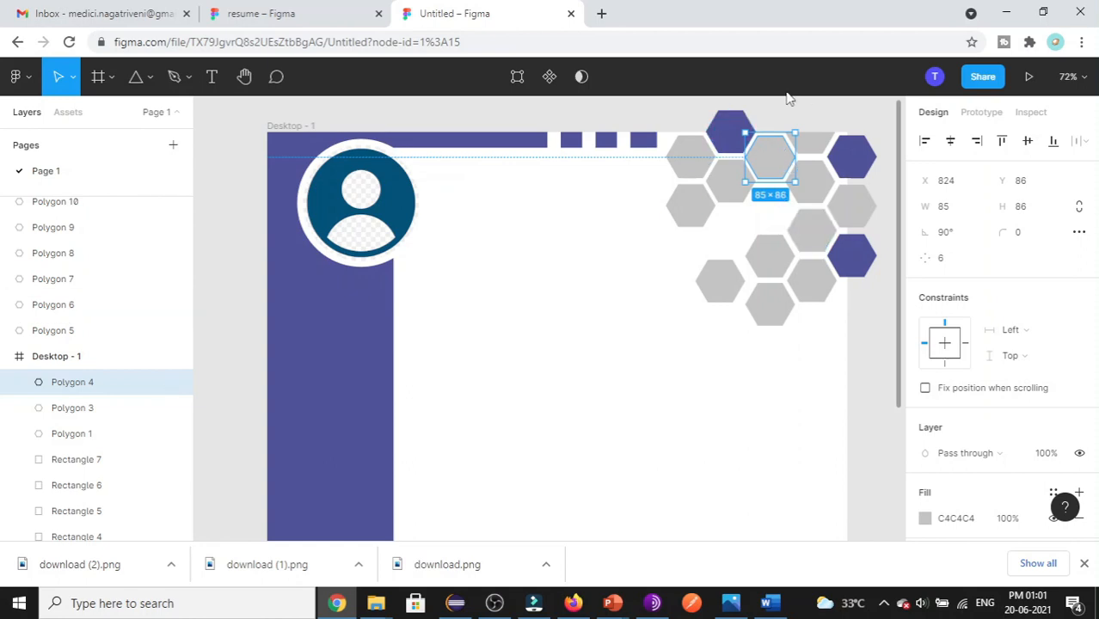
- Switch the hexagon's fill to an image using the Selenium logo file download.png
click(924, 520)
click(748, 125)
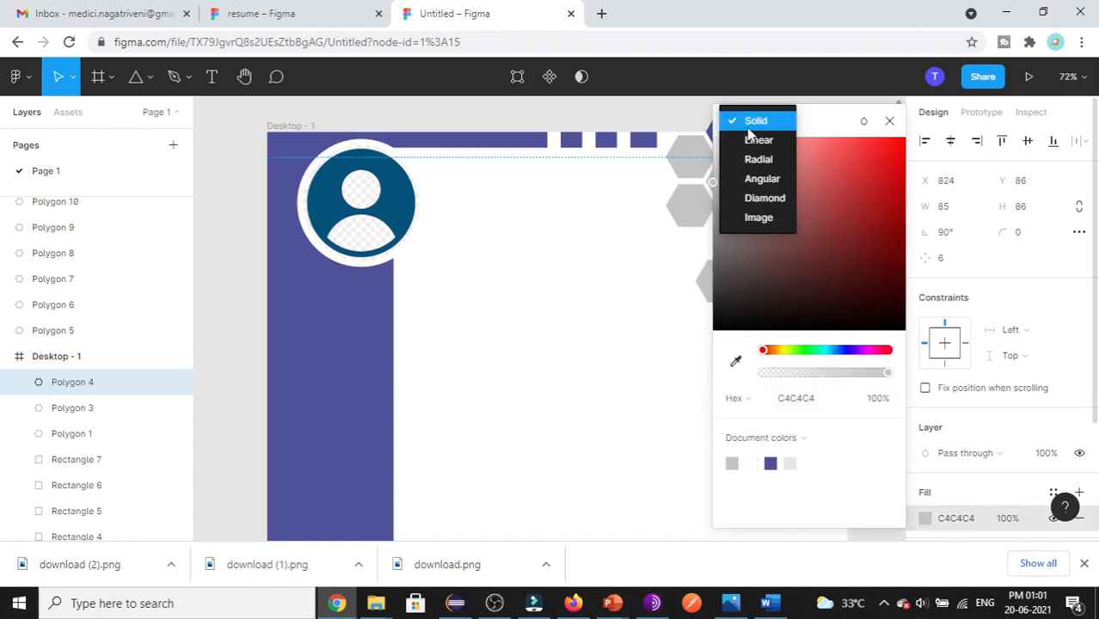
click(765, 220)
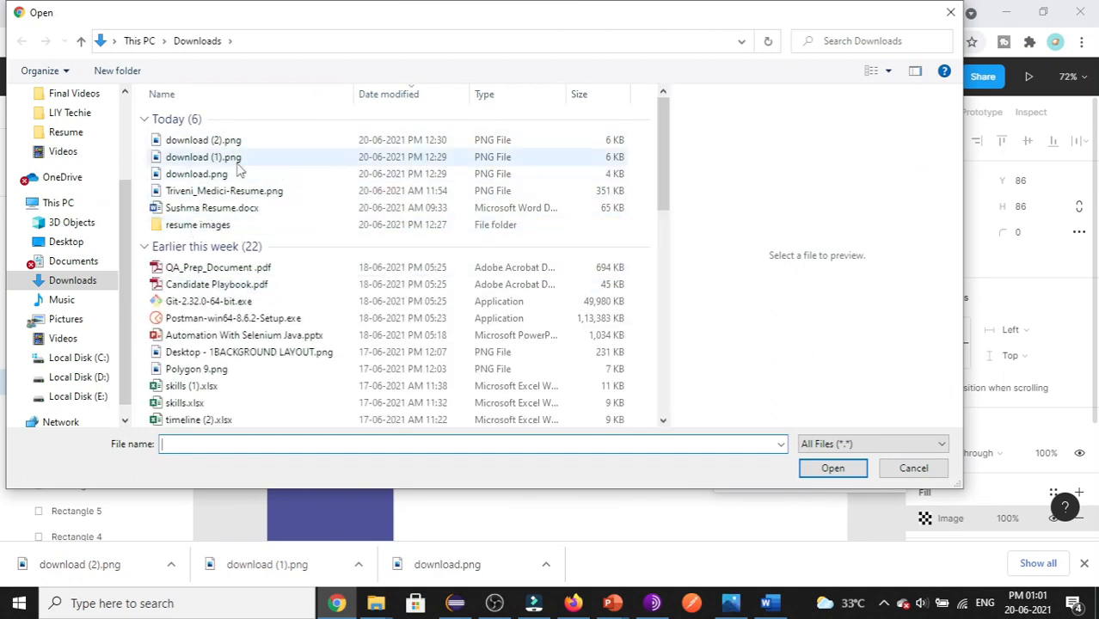
click(237, 162)
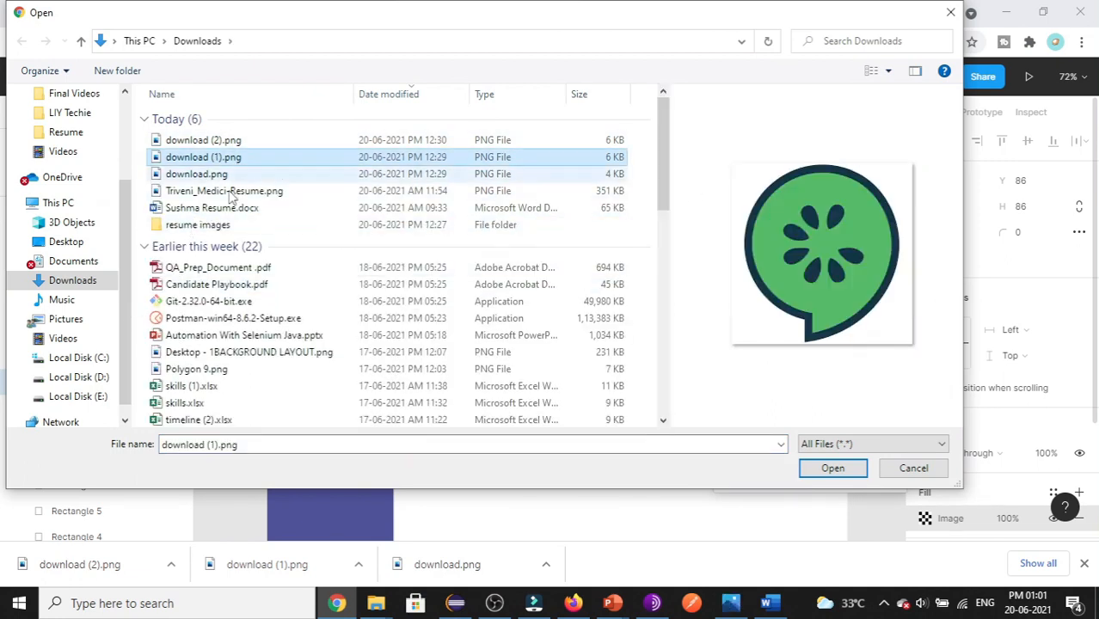
click(231, 174)
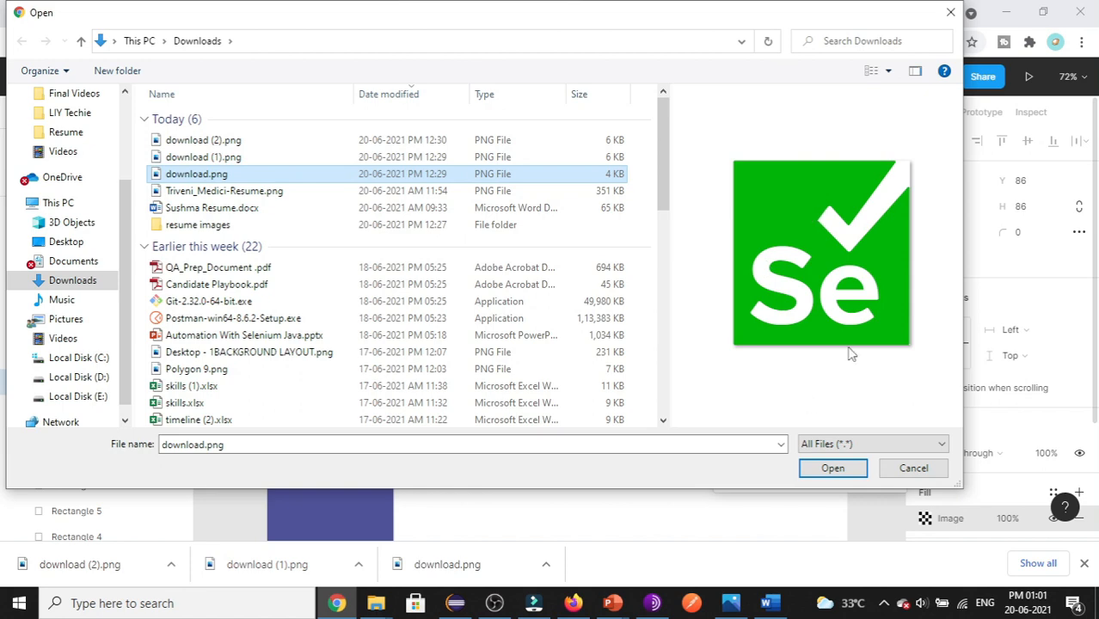
click(831, 468)
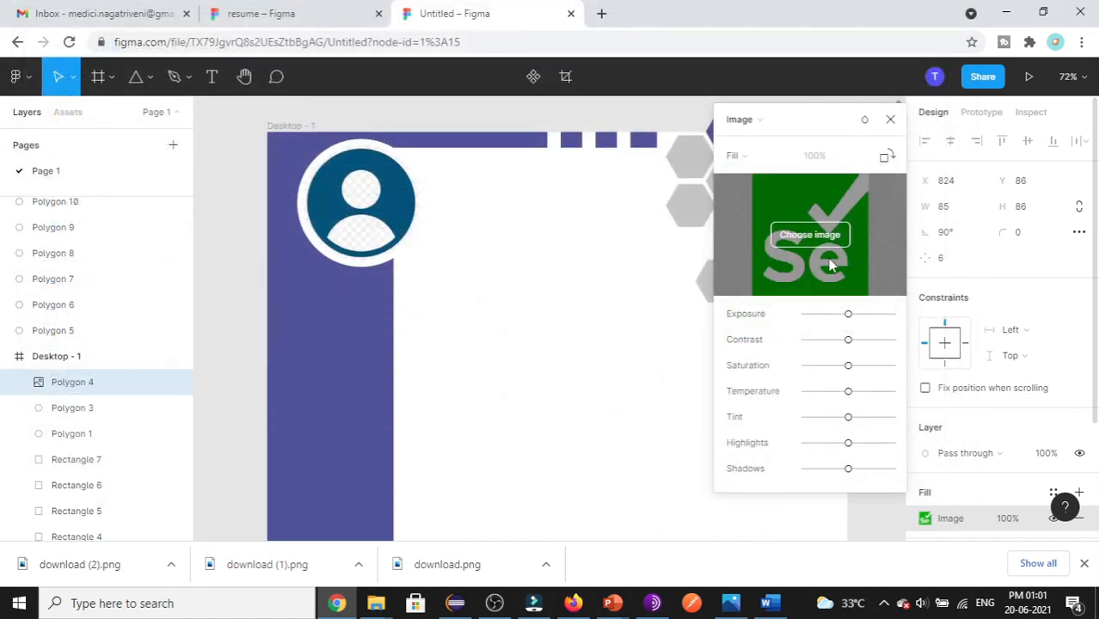
- Set the Selenium logo image to Fit inside the hexagon and close the image settings
click(735, 154)
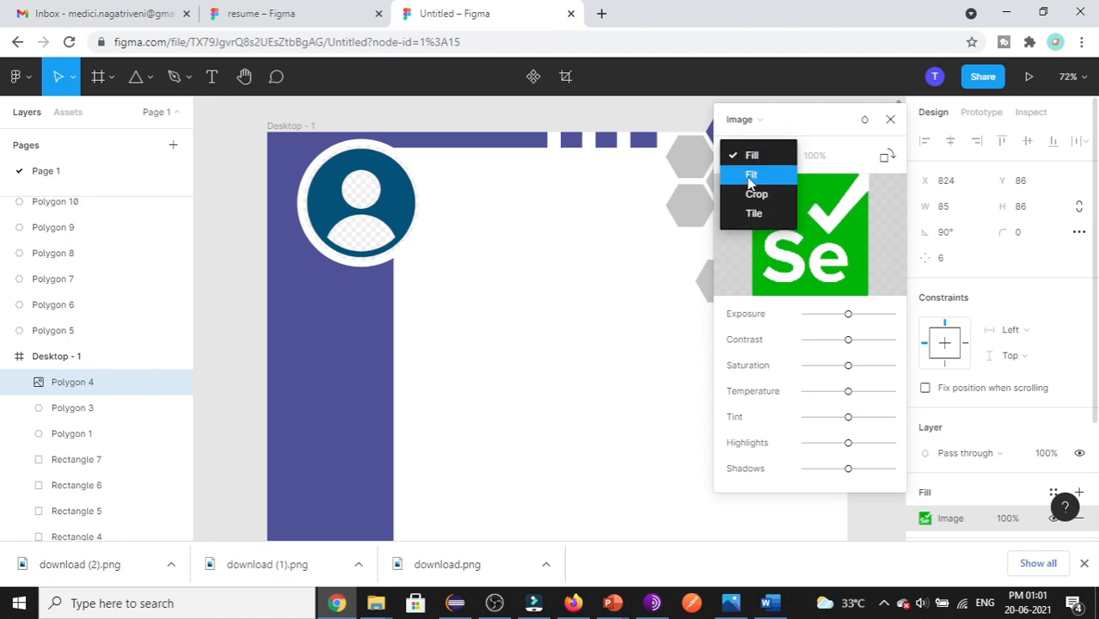
click(750, 175)
click(886, 155)
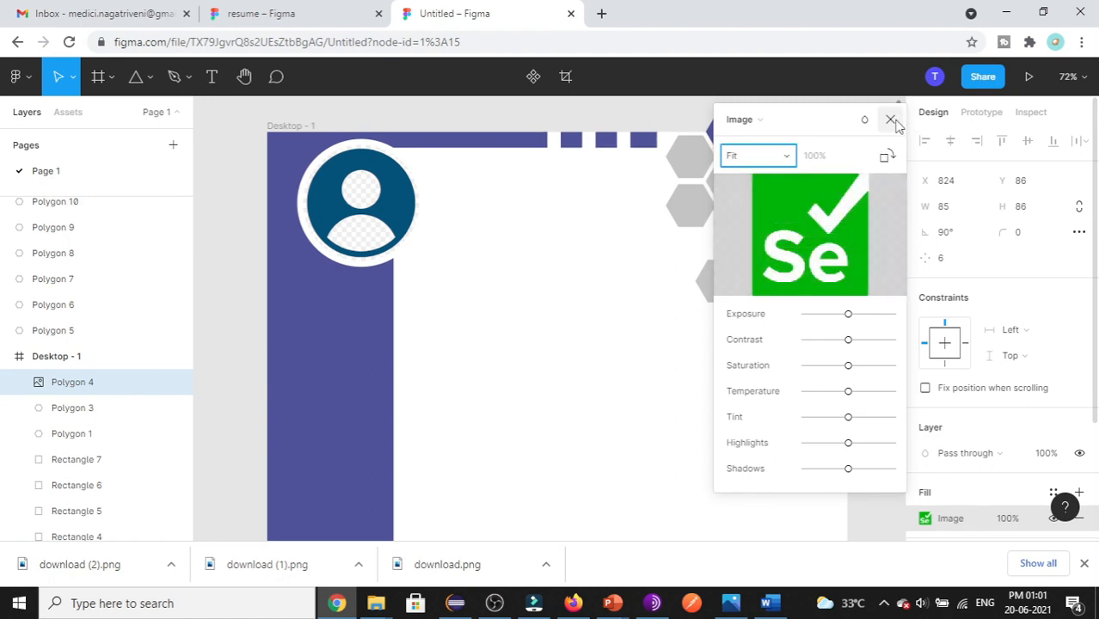
click(890, 119)
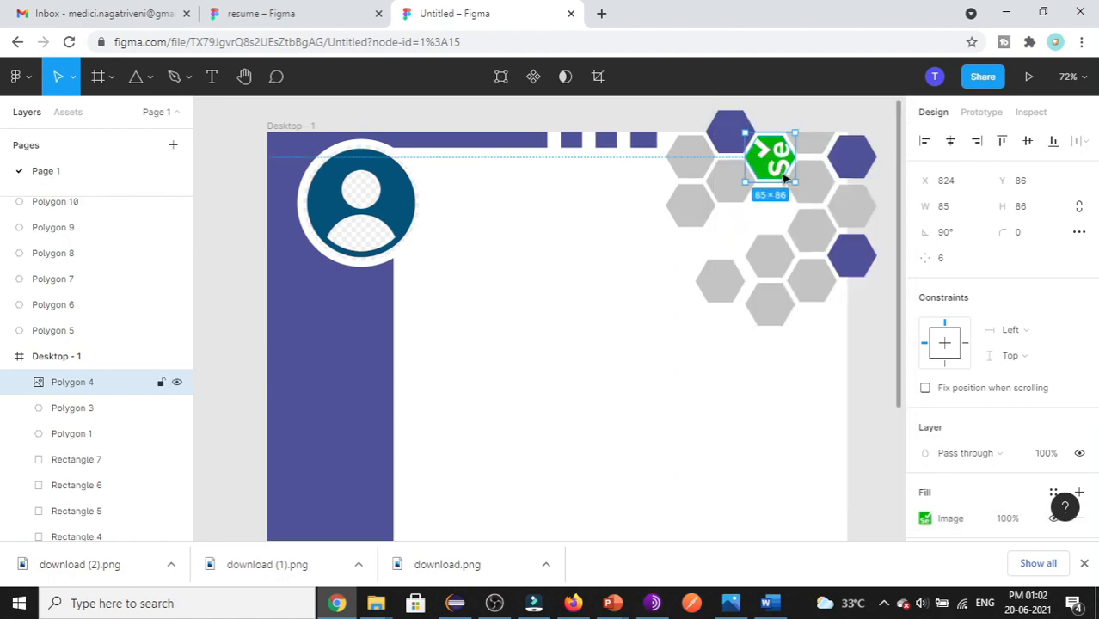
click(924, 518)
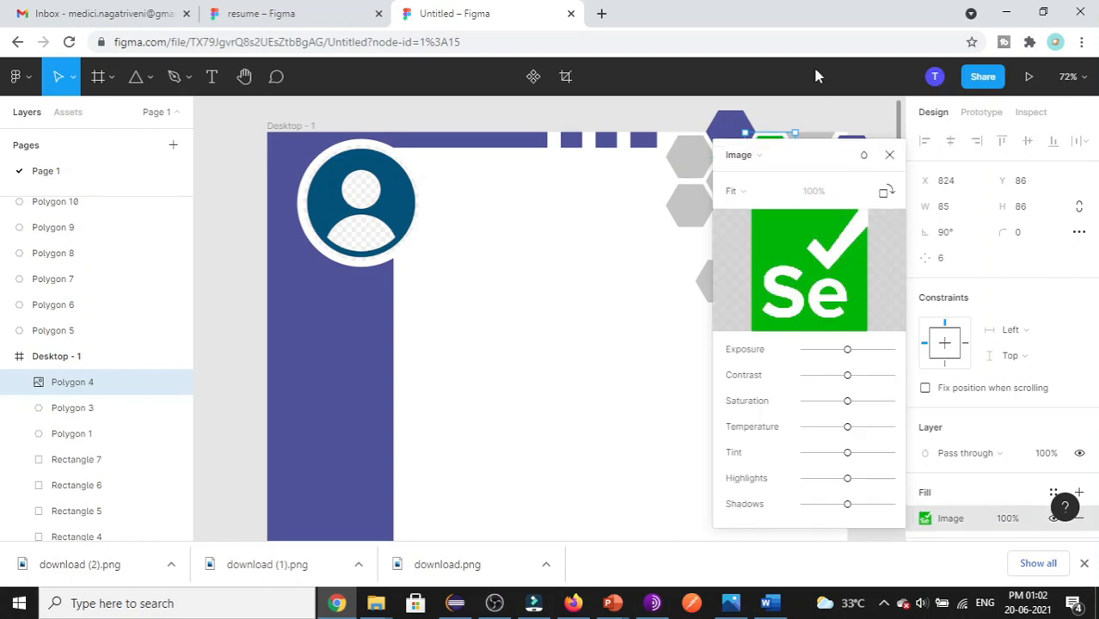
click(889, 156)
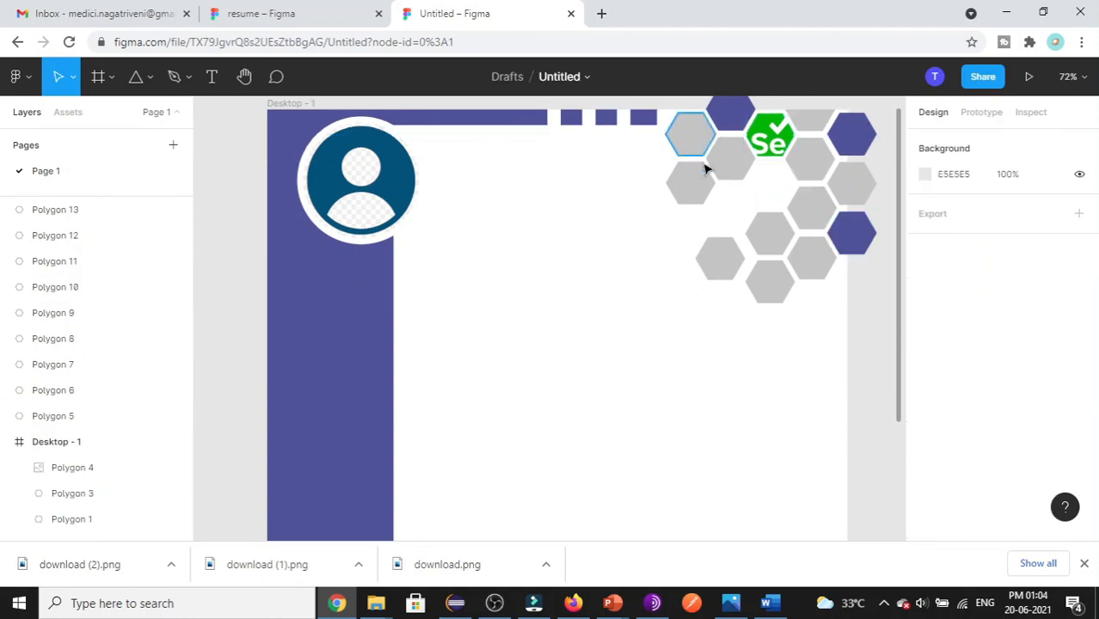
click(768, 137)
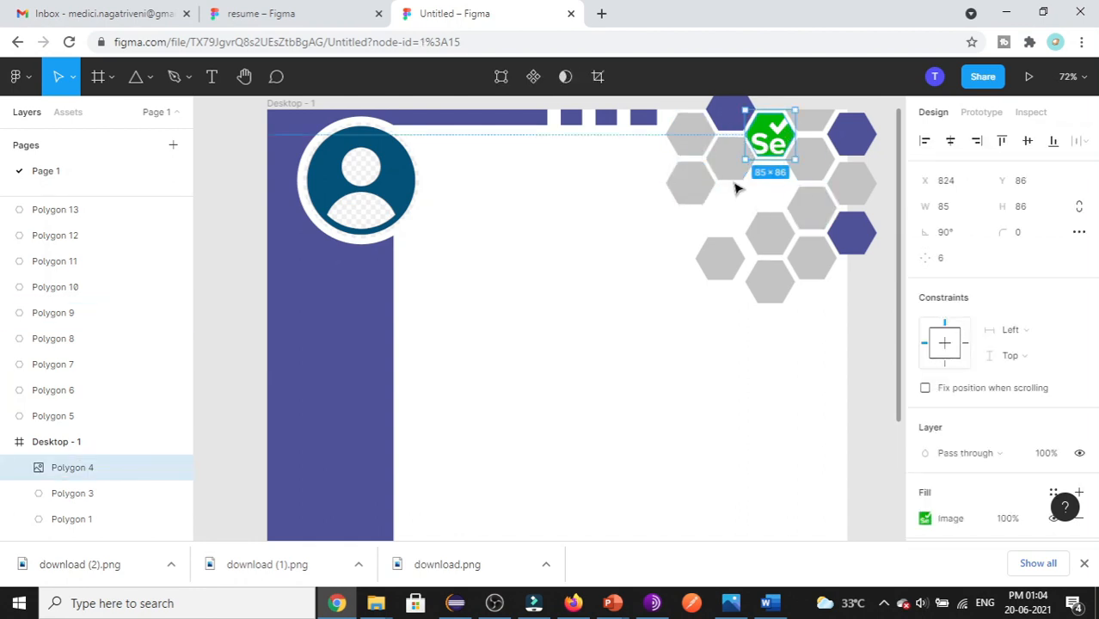
scroll(1024, 419, down, 3)
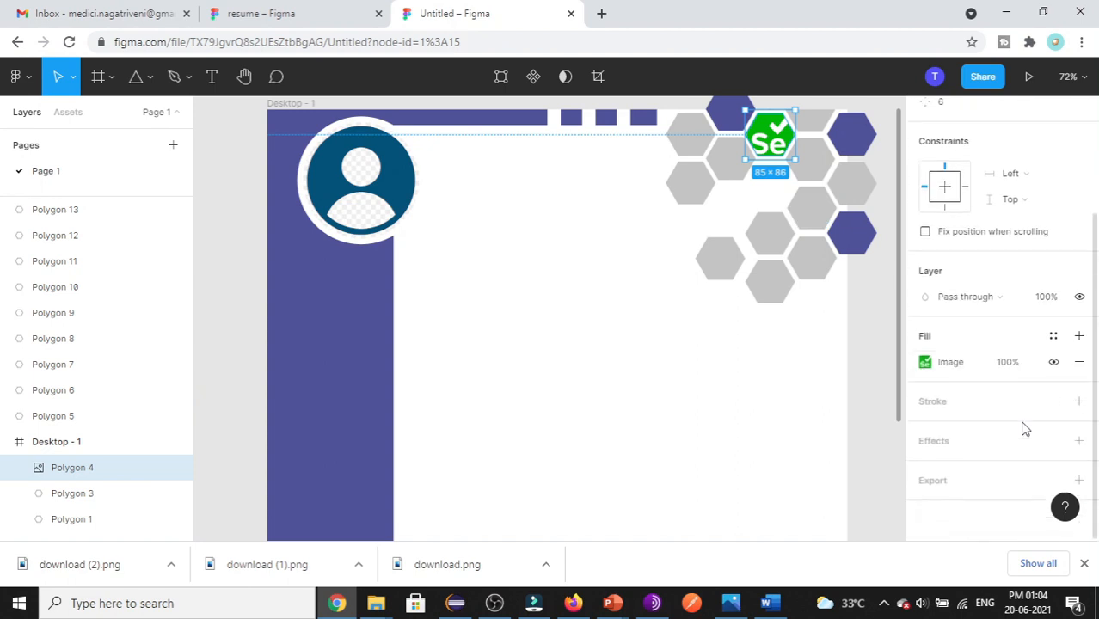
click(1080, 402)
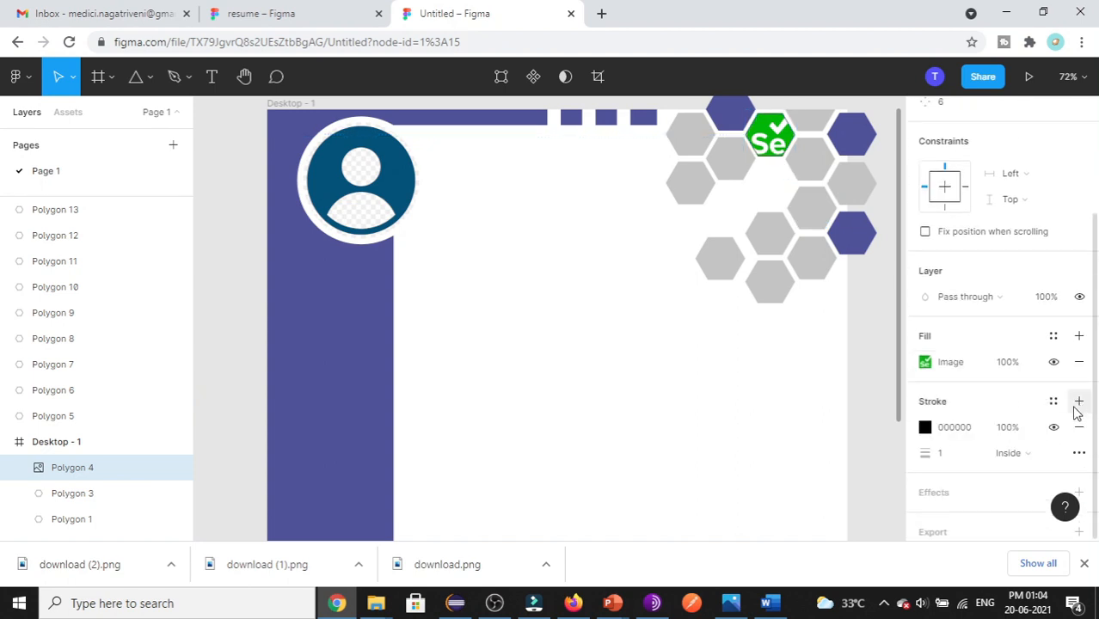
scroll(1028, 408, down, 1)
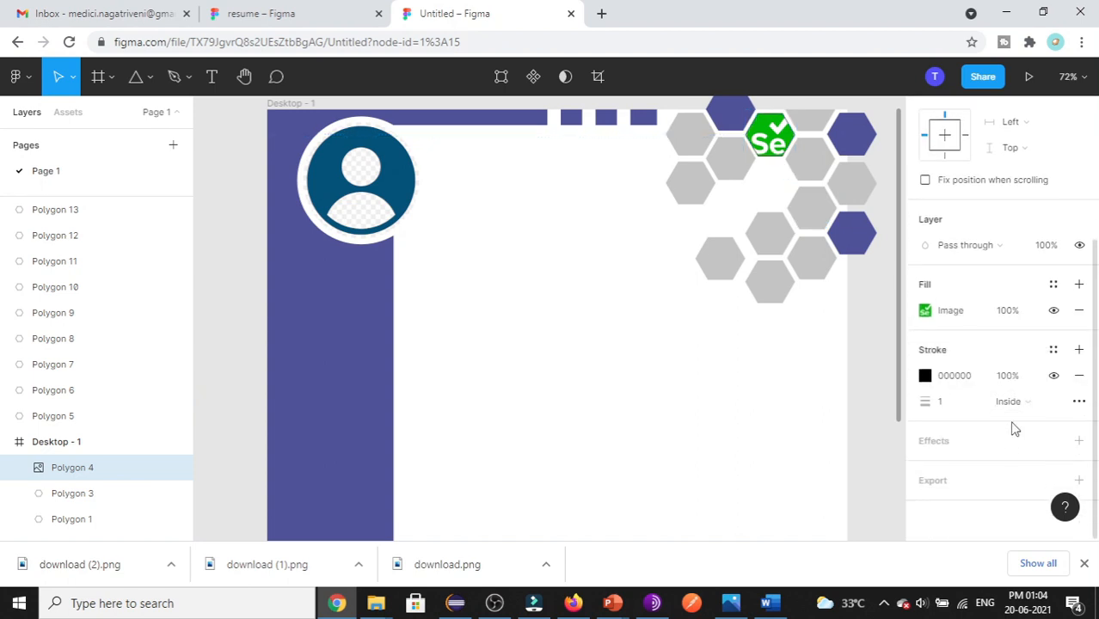
click(1079, 441)
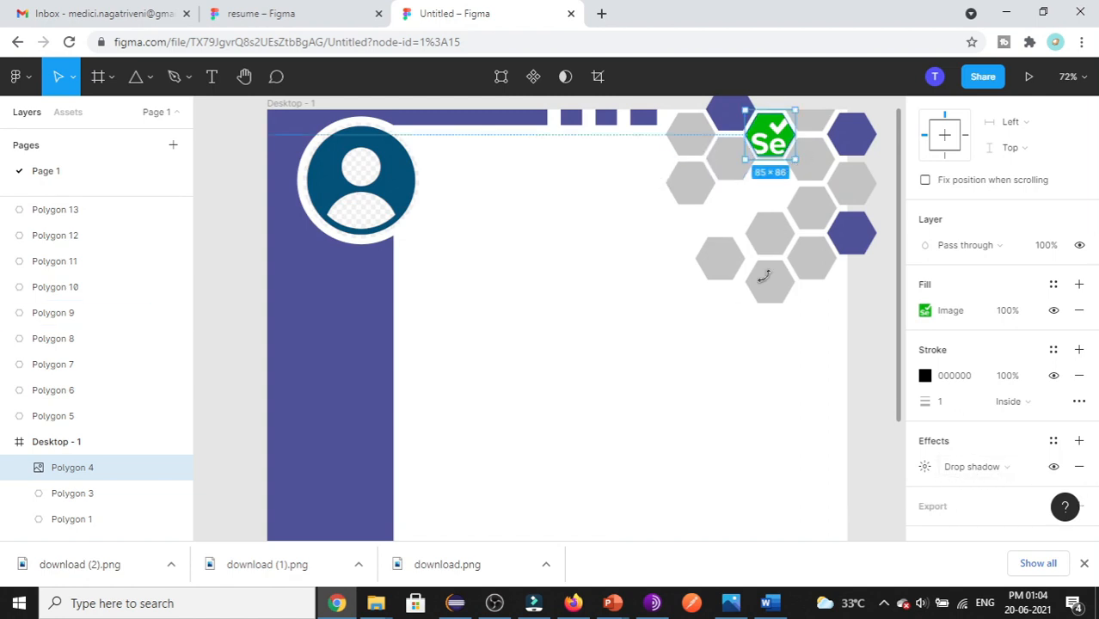
click(769, 240)
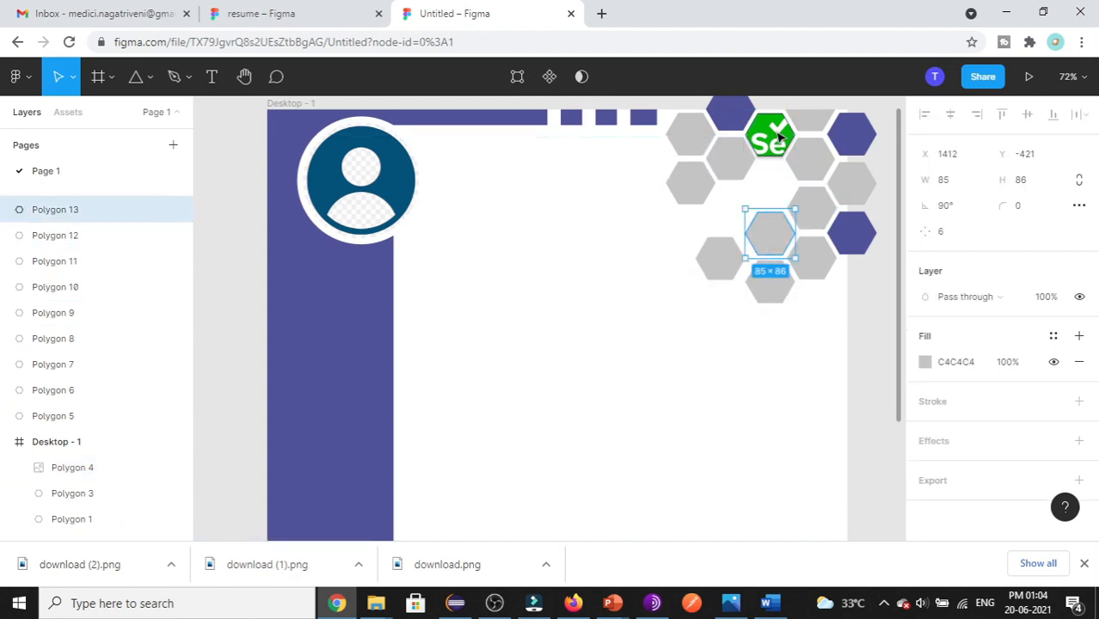
click(778, 136)
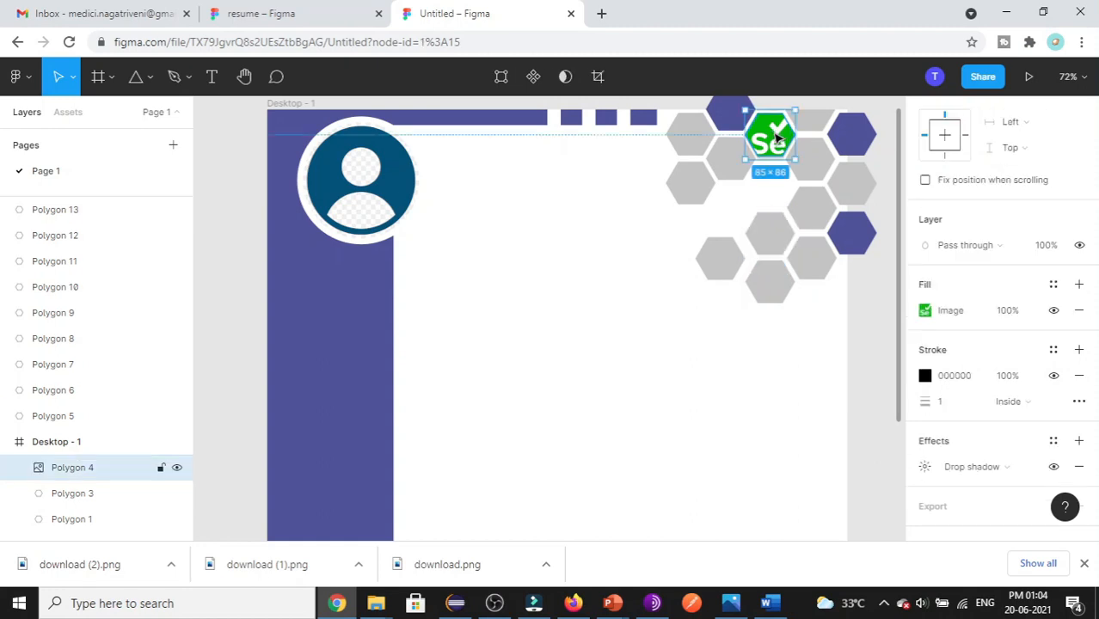
click(626, 302)
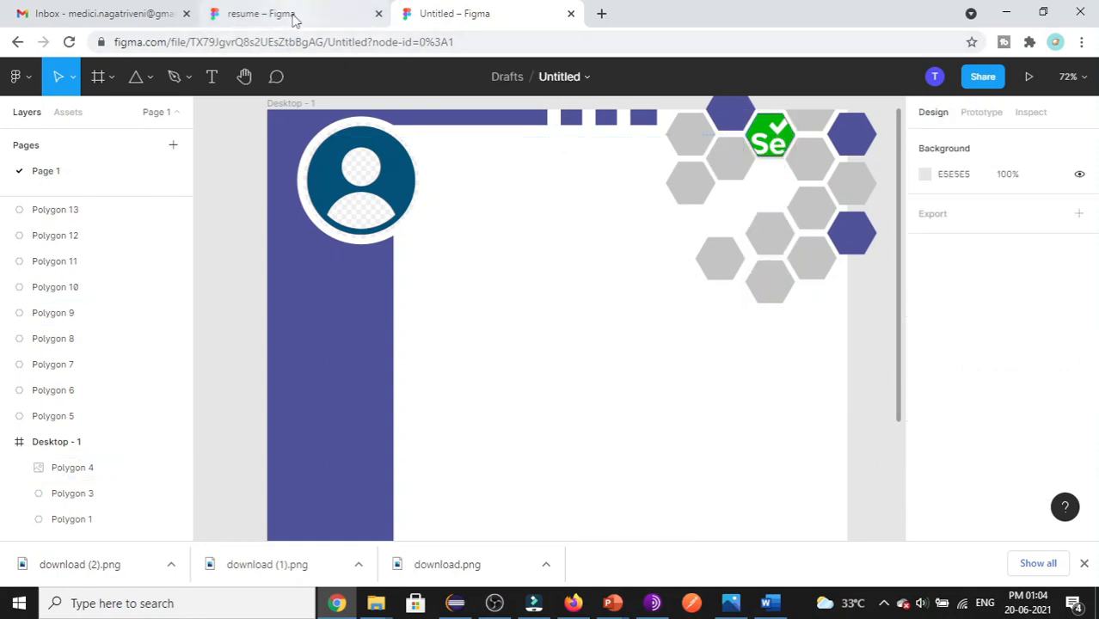
click(292, 14)
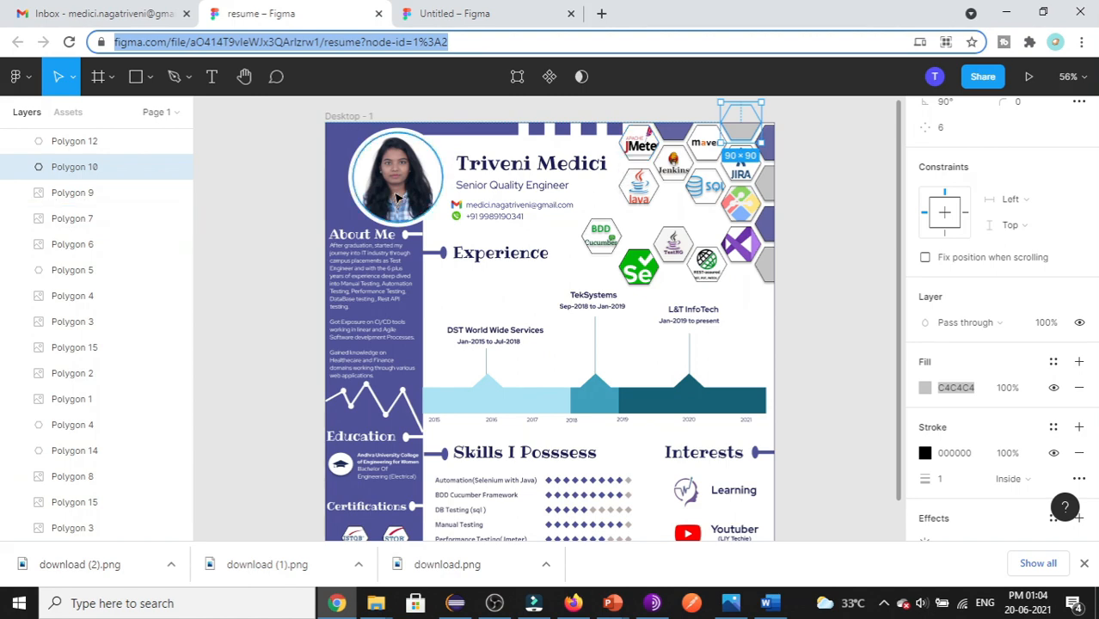
click(430, 14)
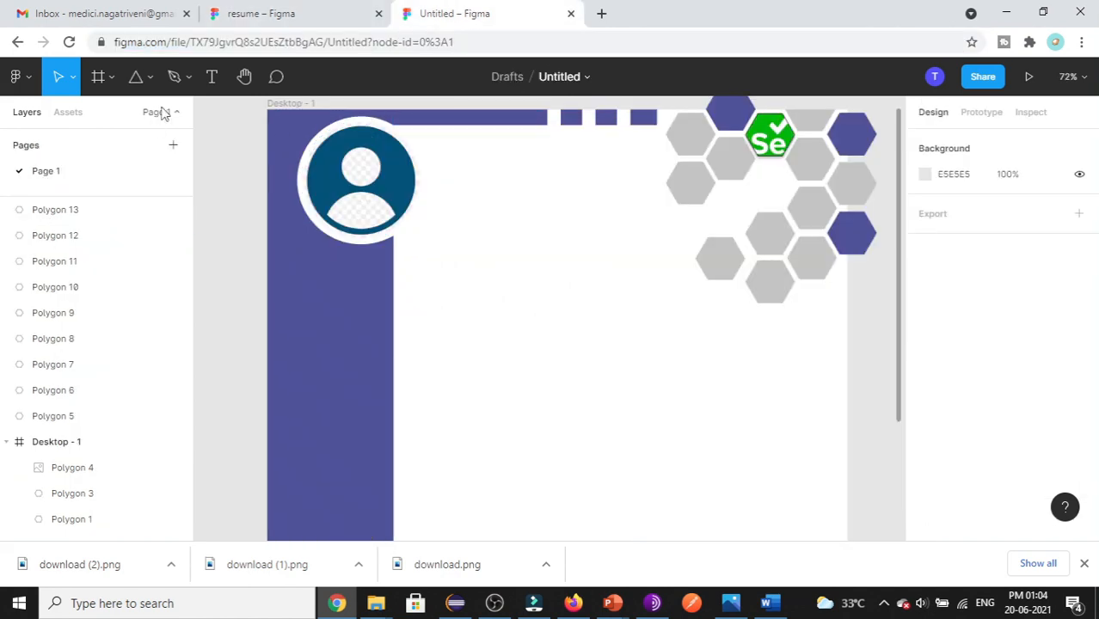
- Add a text box beside the profile picture containing the person's name
click(212, 82)
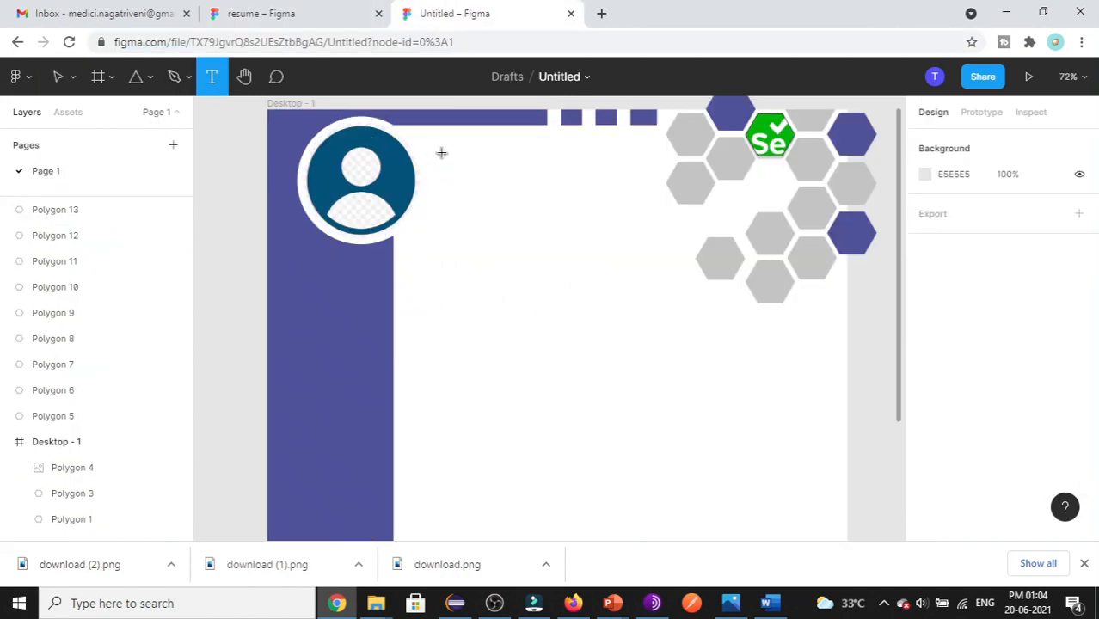
drag(435, 149, 638, 190)
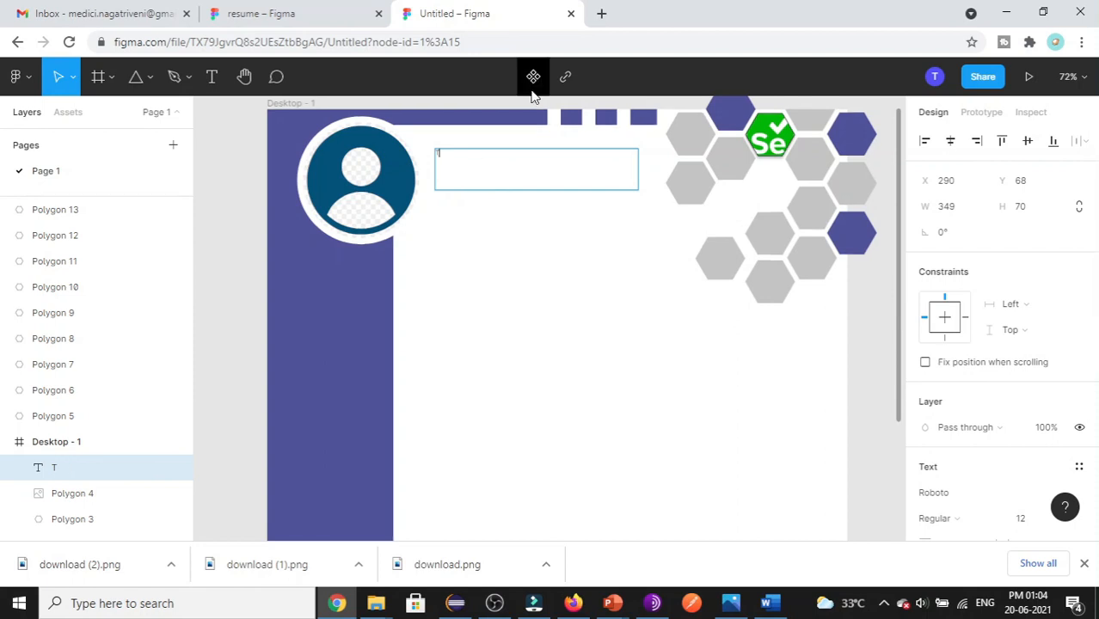
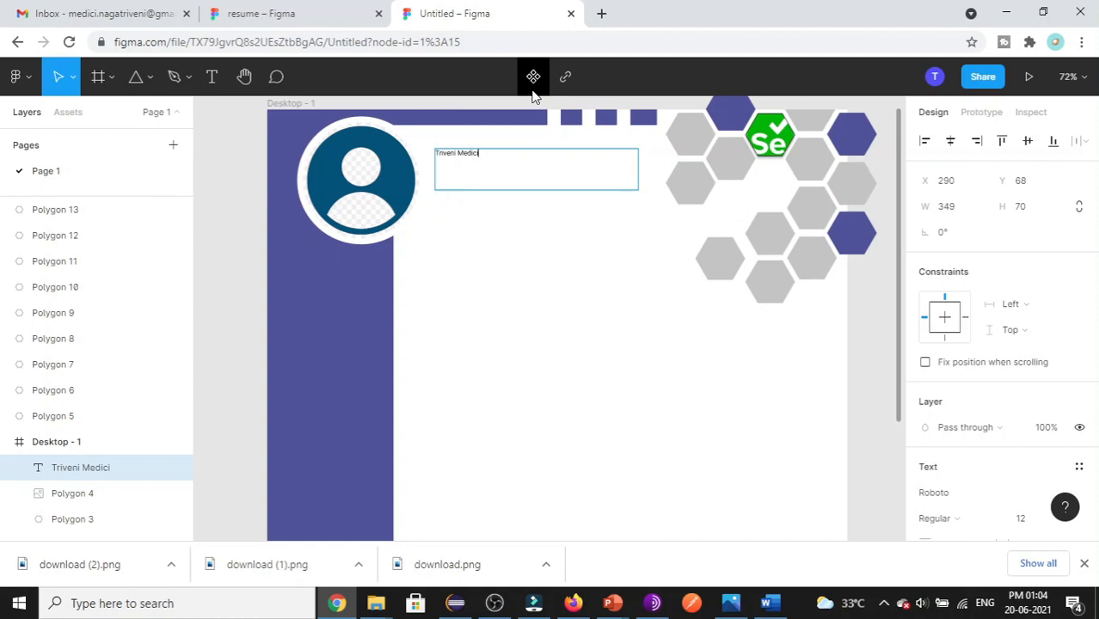
- Style the name in Ropa Sans at size 64, then bring up the reference resume
key(ctrl+a)
scroll(991, 216, down, 4)
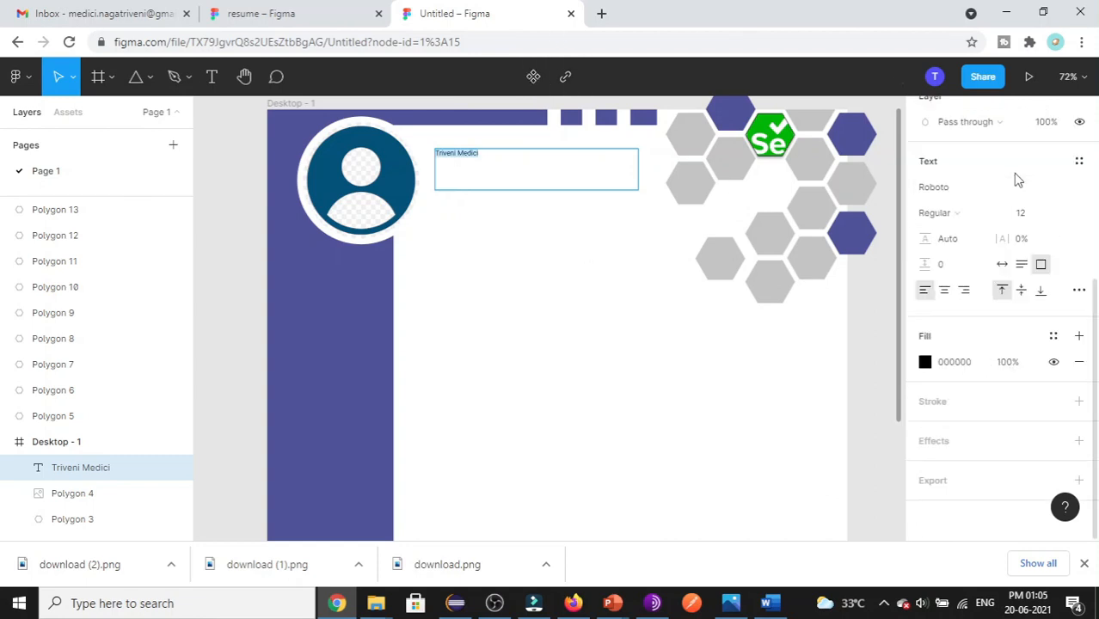
click(1080, 191)
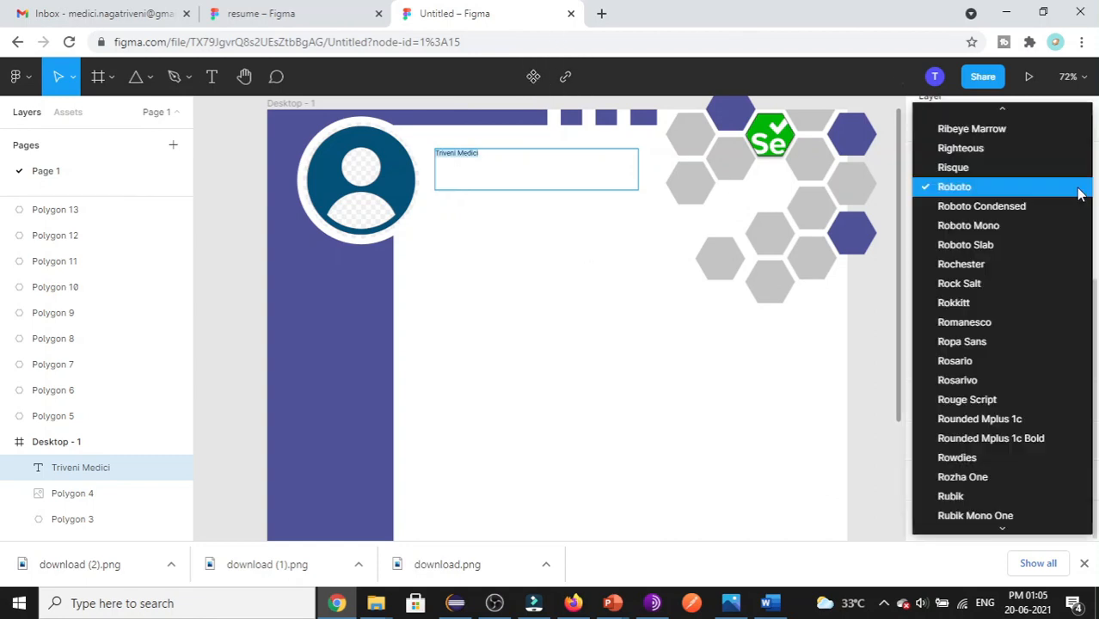
click(983, 348)
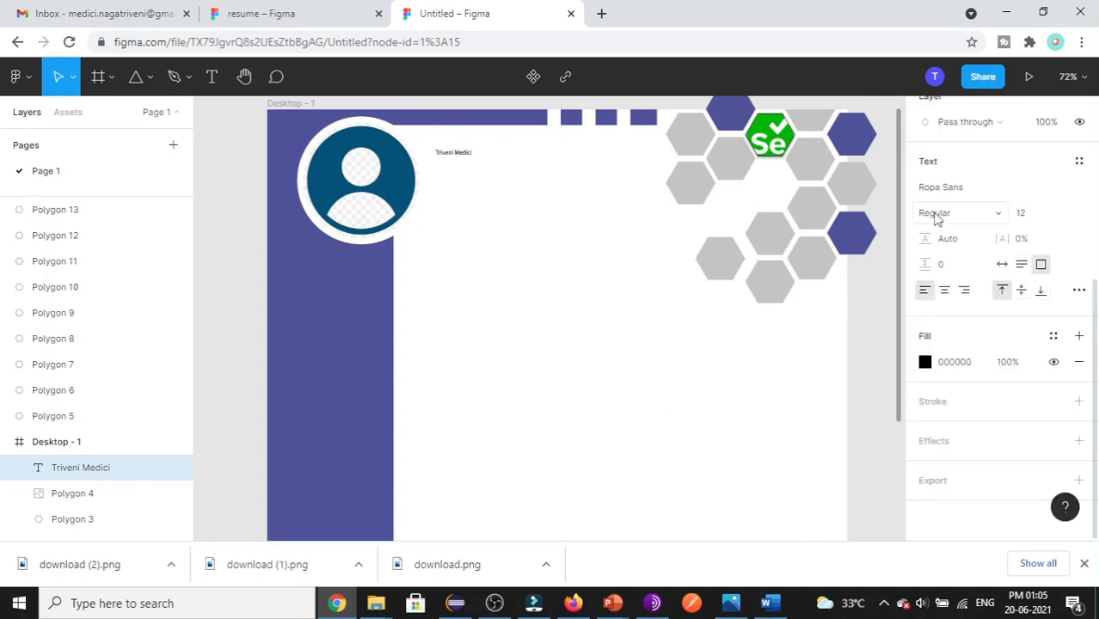
click(1063, 216)
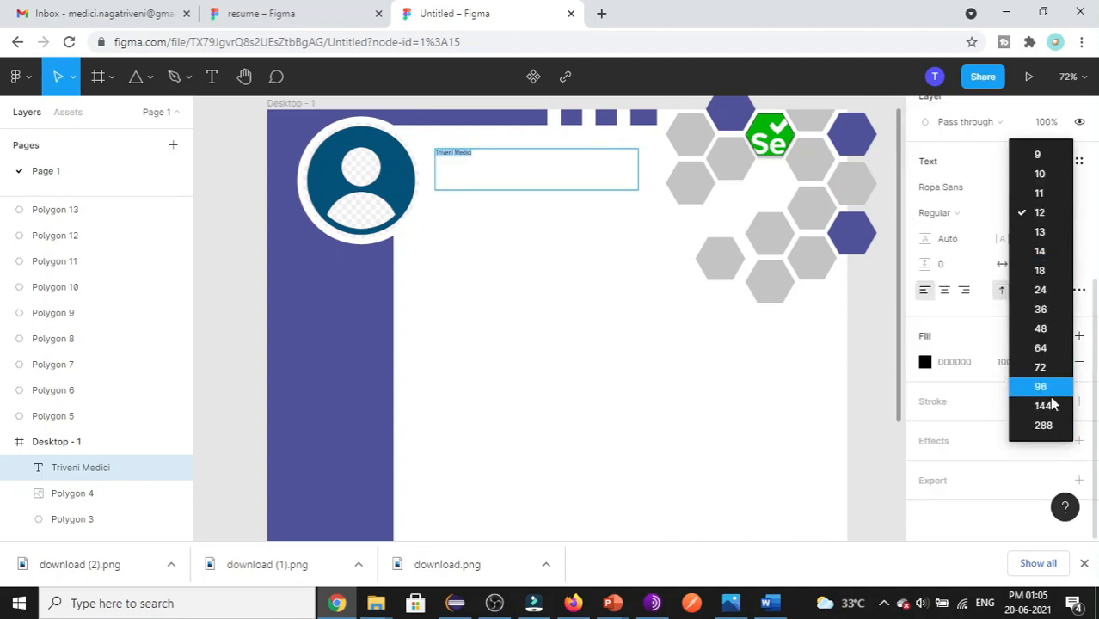
key(Return)
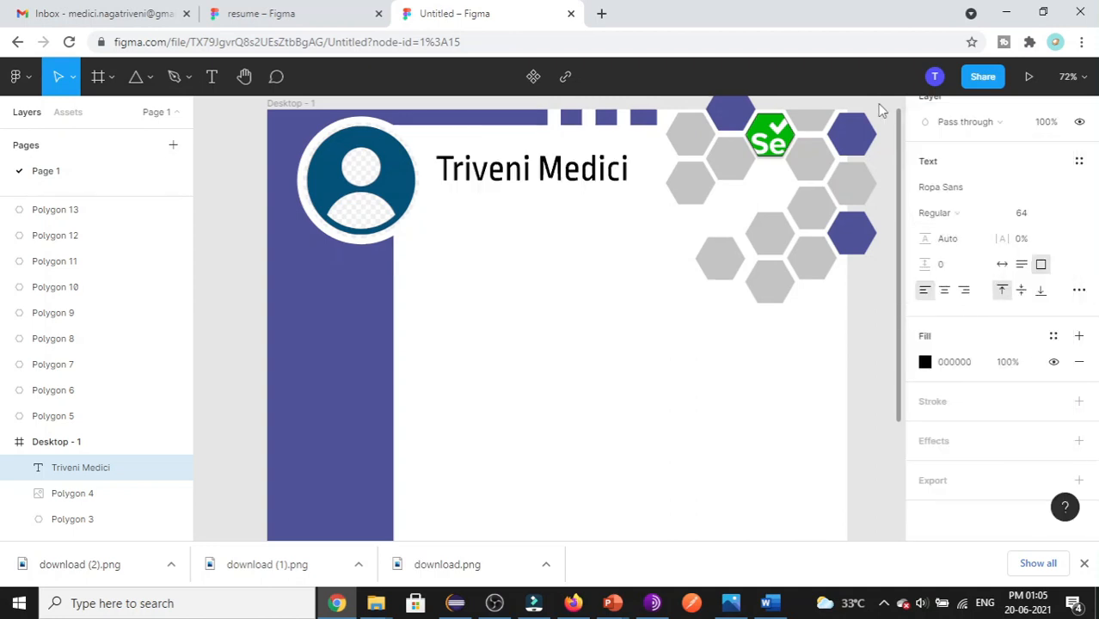
click(569, 373)
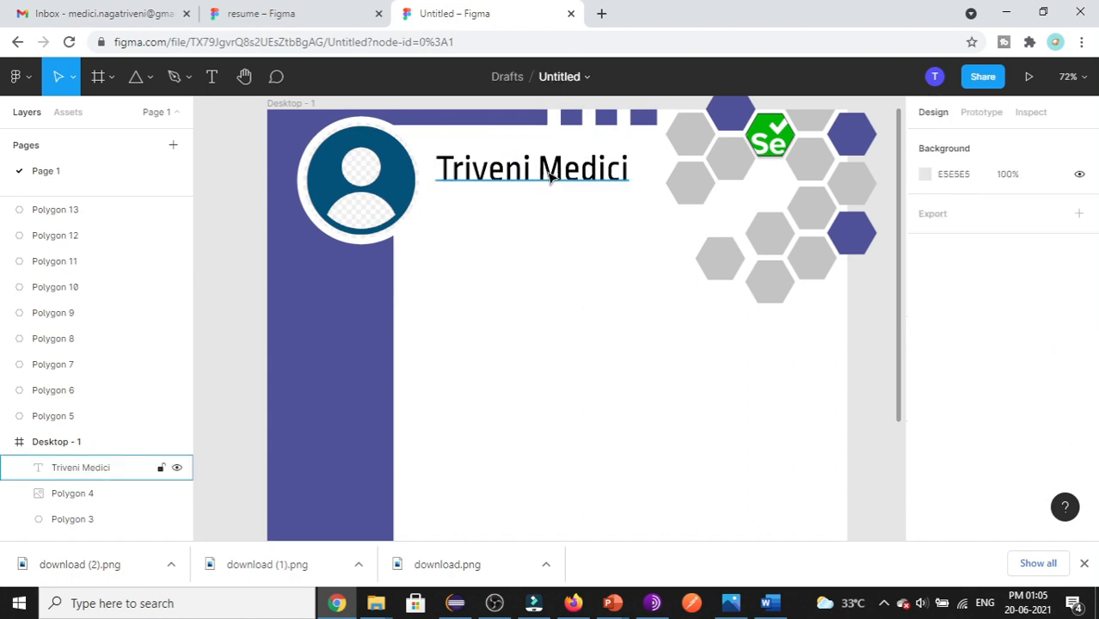
click(331, 12)
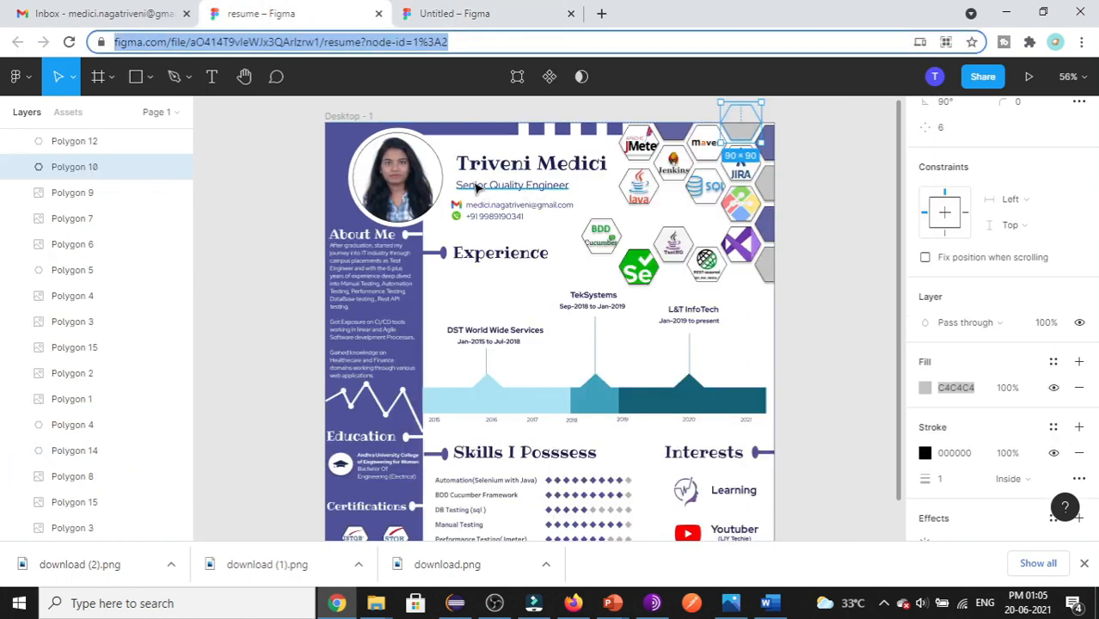
- Back in the draft, add a 'Software Engineer' text box under the name
click(471, 15)
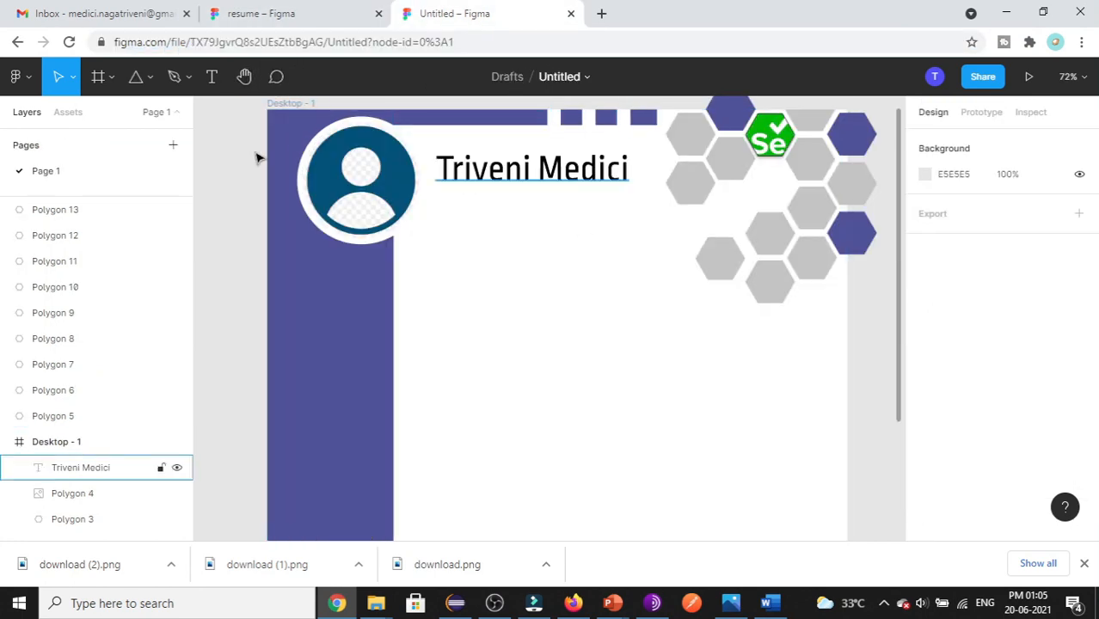
click(220, 84)
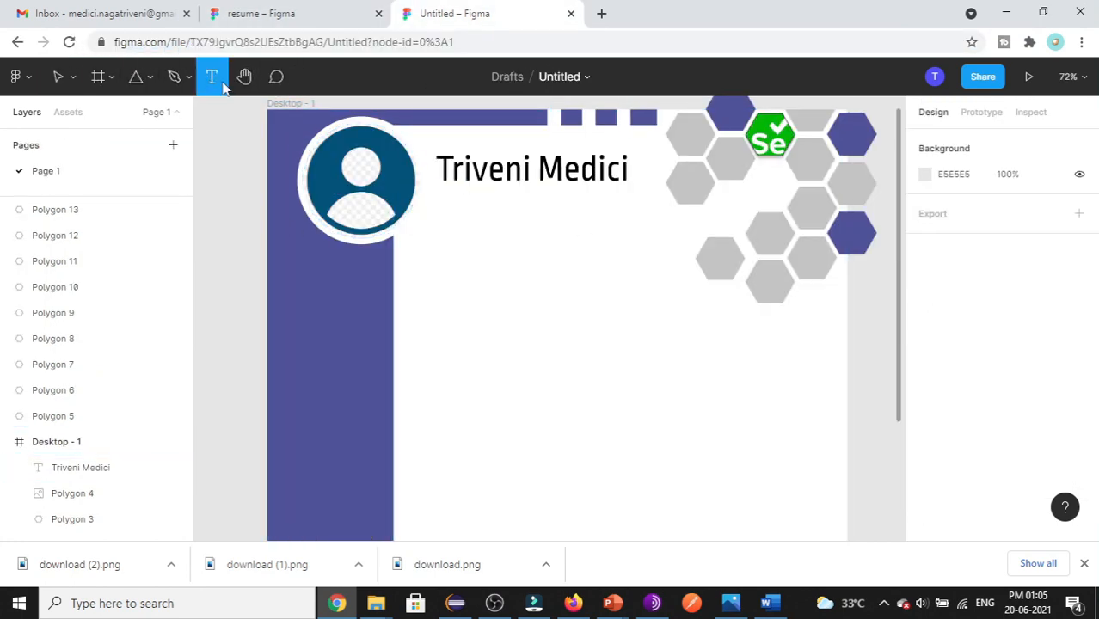
drag(442, 196, 628, 223)
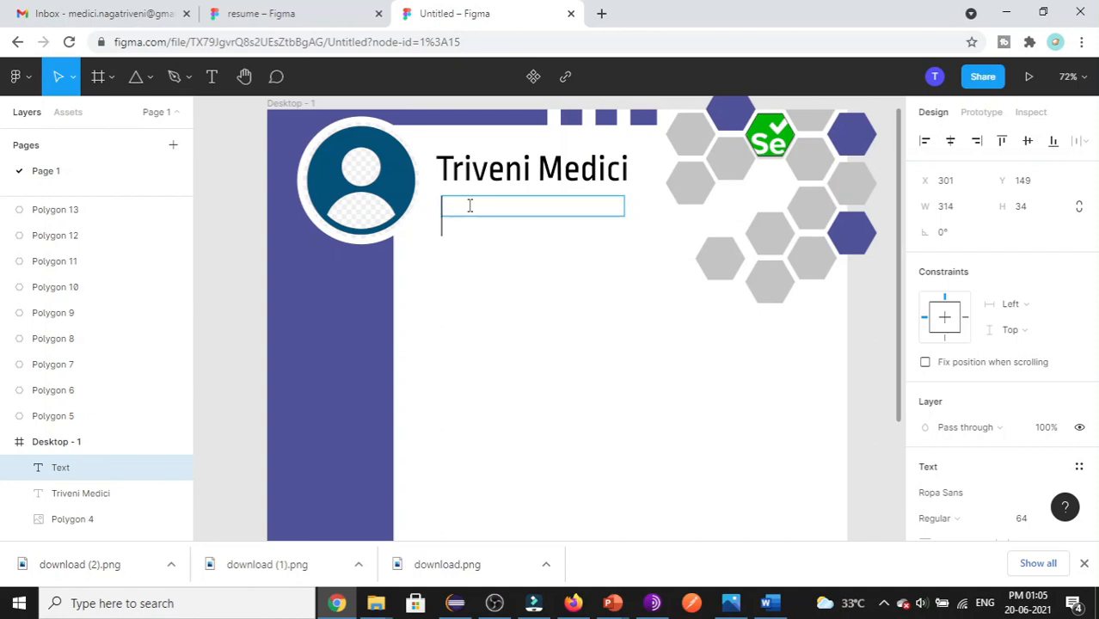
text(Software Engineer)
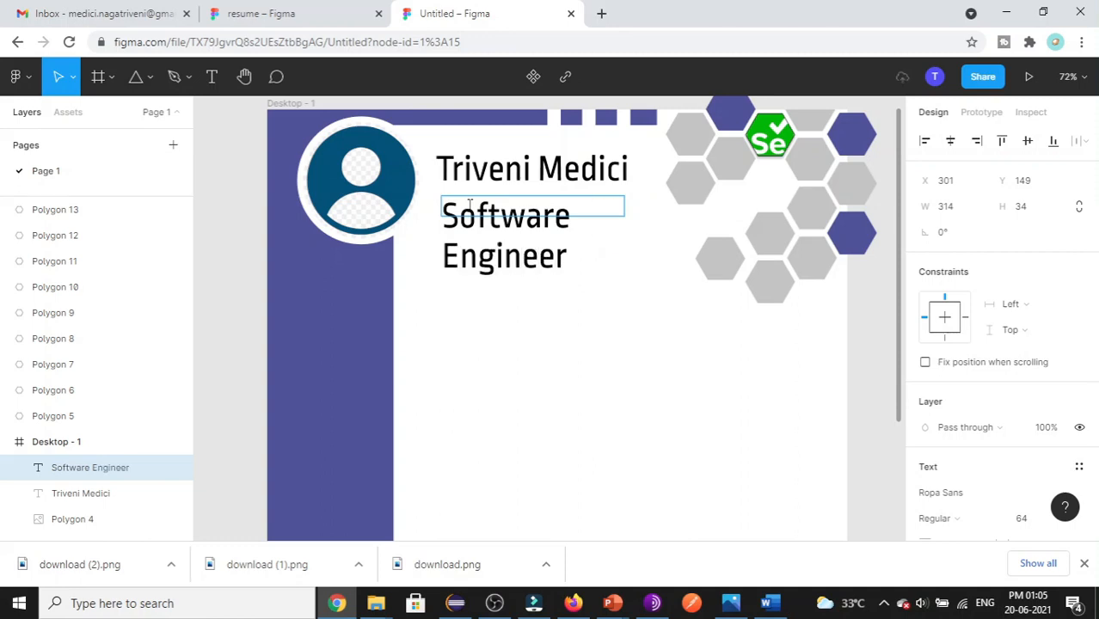
- Set the Software Engineer subtitle to size 24 and check the reference resume
key(ctrl+a)
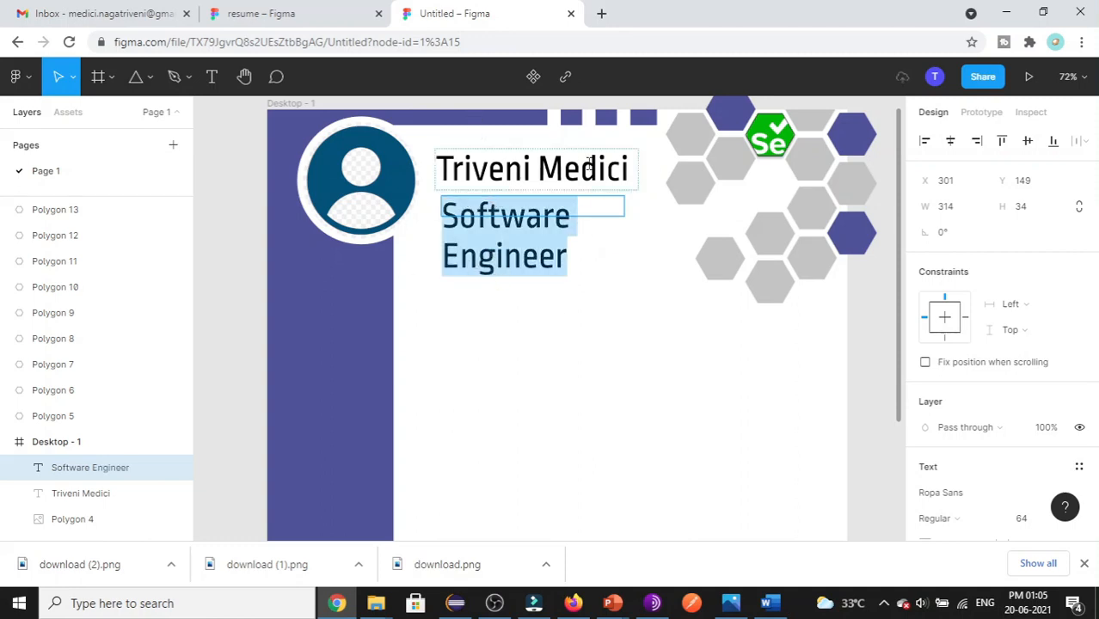
scroll(981, 373, down, 2)
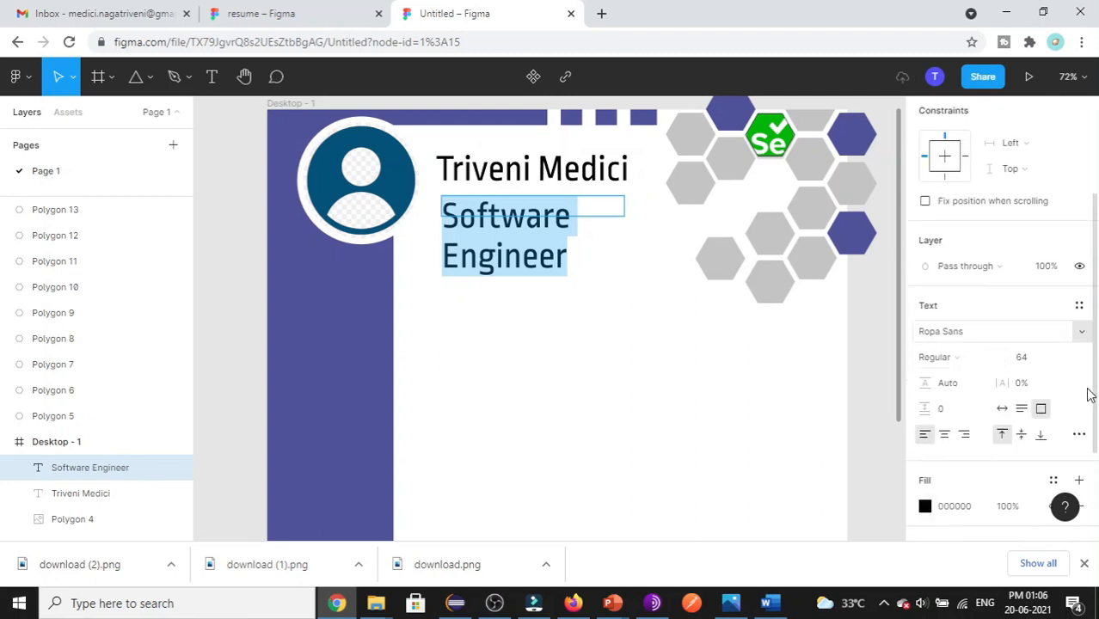
click(1065, 360)
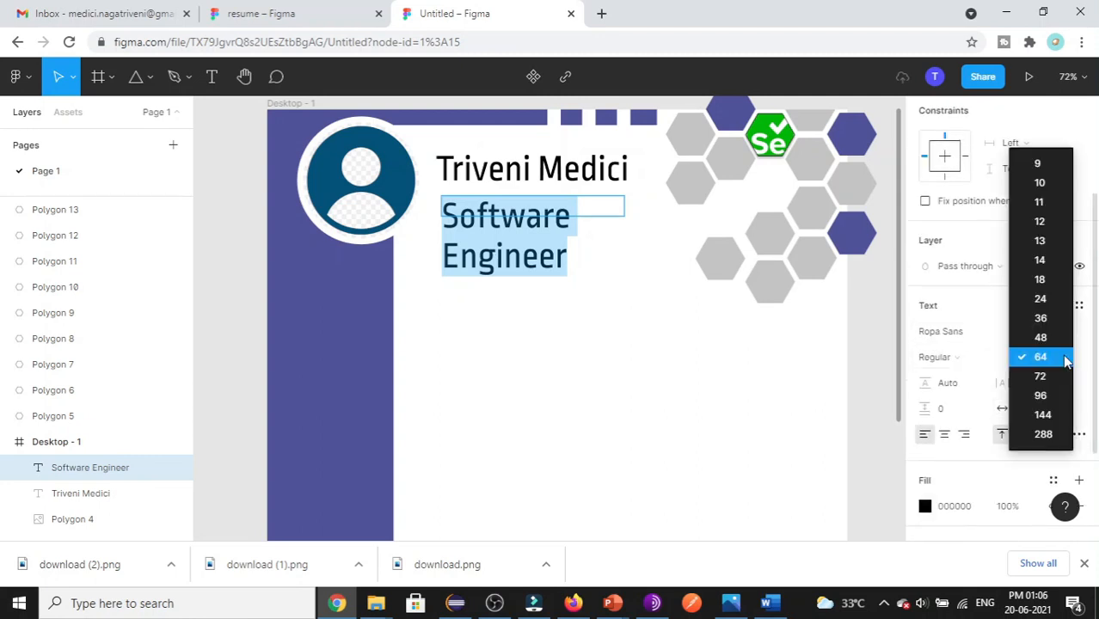
click(1045, 264)
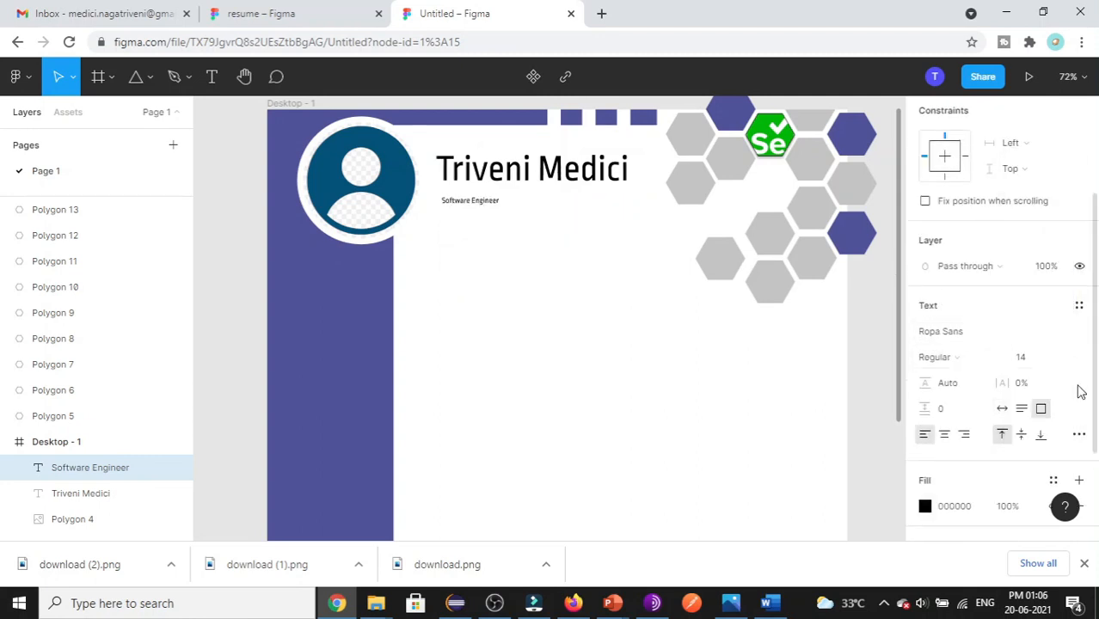
click(1063, 359)
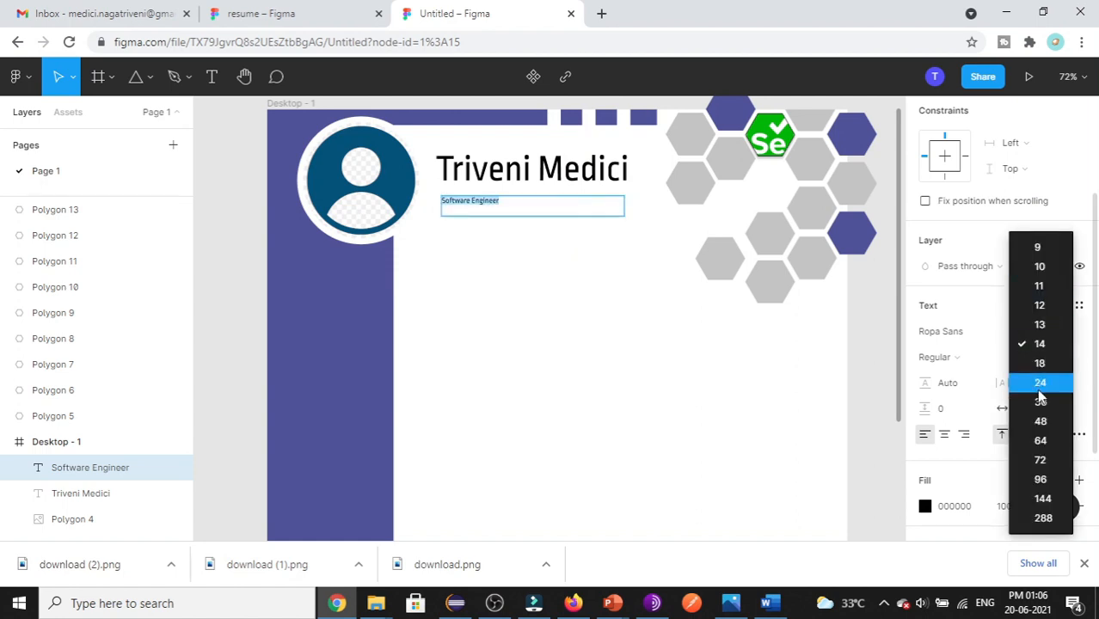
click(1040, 383)
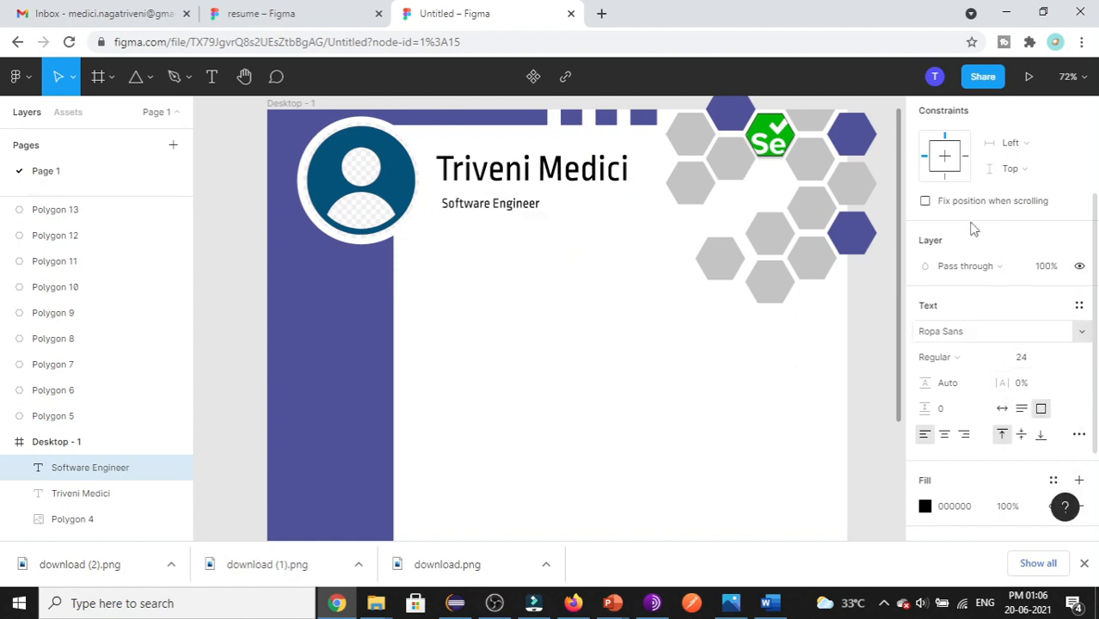
click(527, 375)
scroll(527, 380, down, 1)
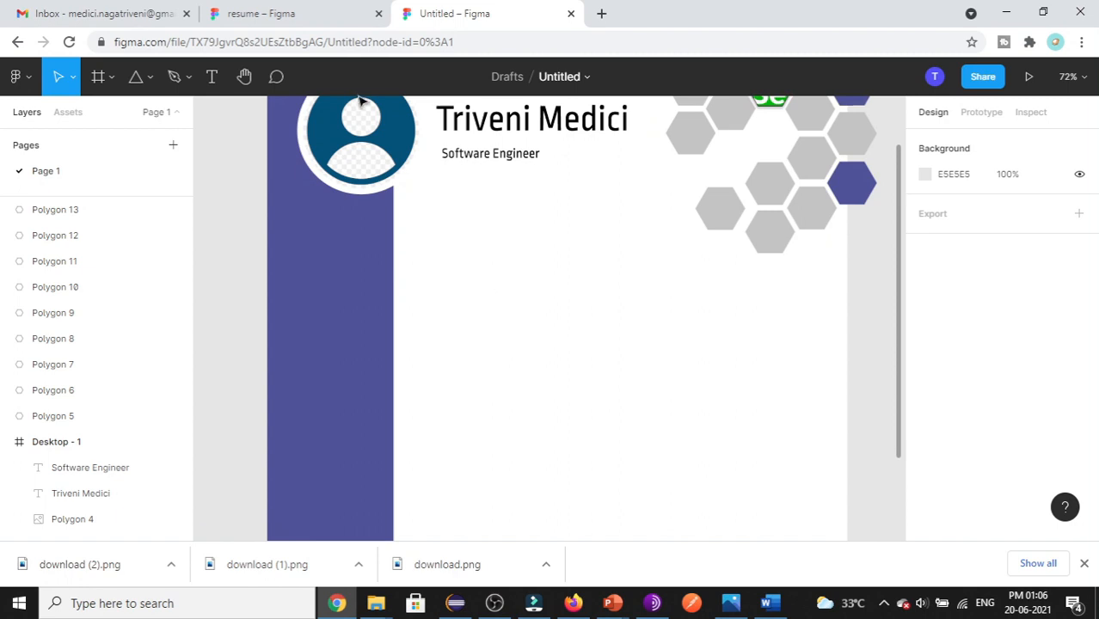
click(307, 12)
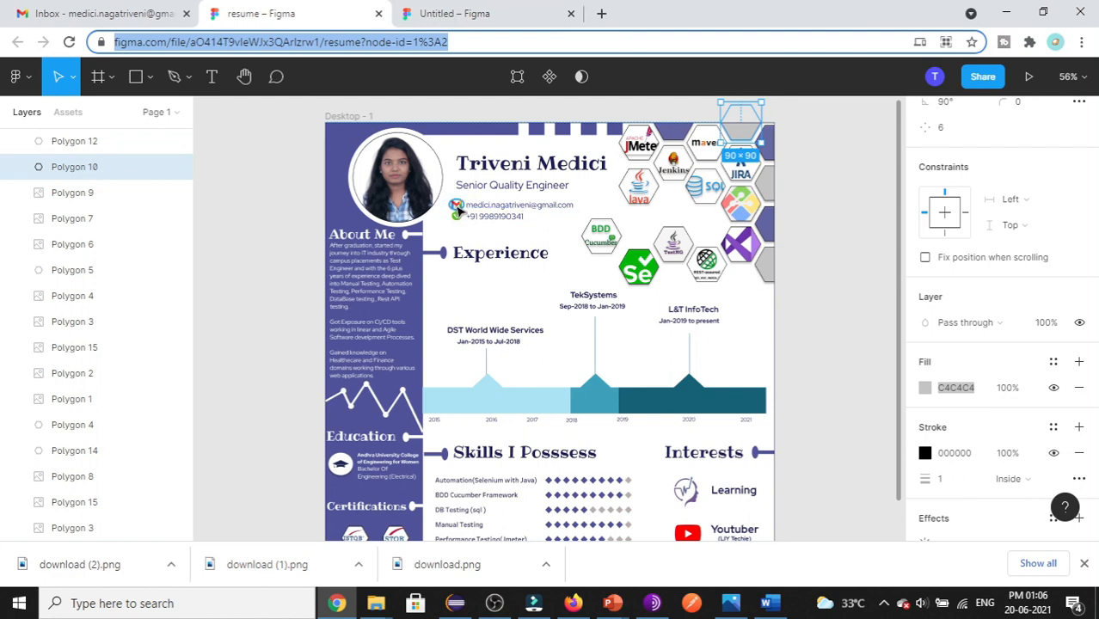
- Draw a small ellipse below the Software Engineer subtitle in the draft
click(471, 17)
scroll(466, 206, up, 3)
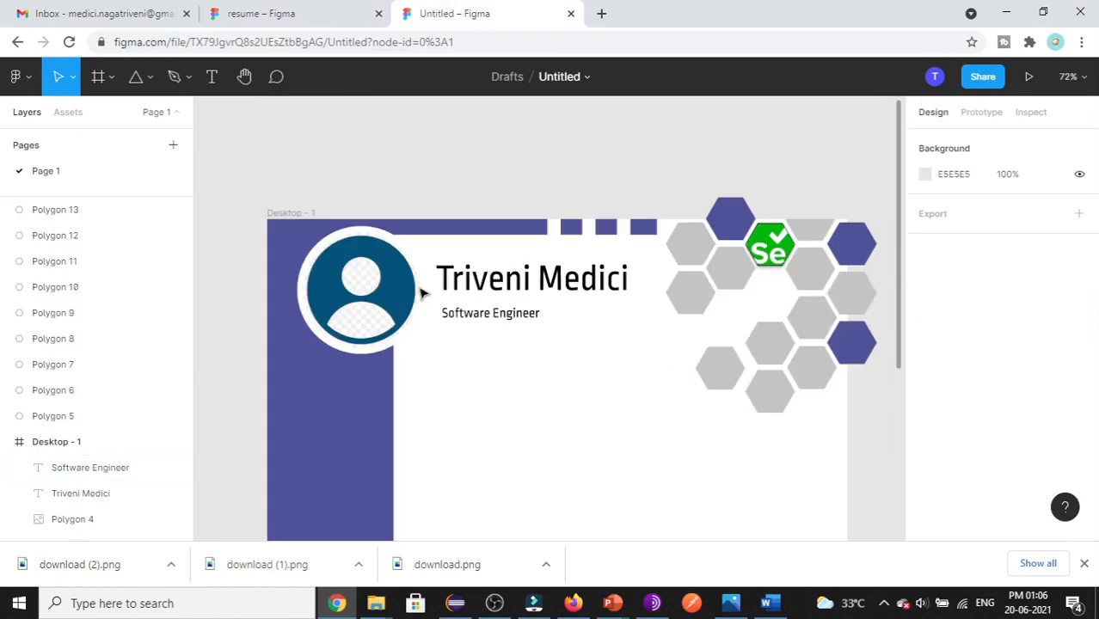
click(152, 78)
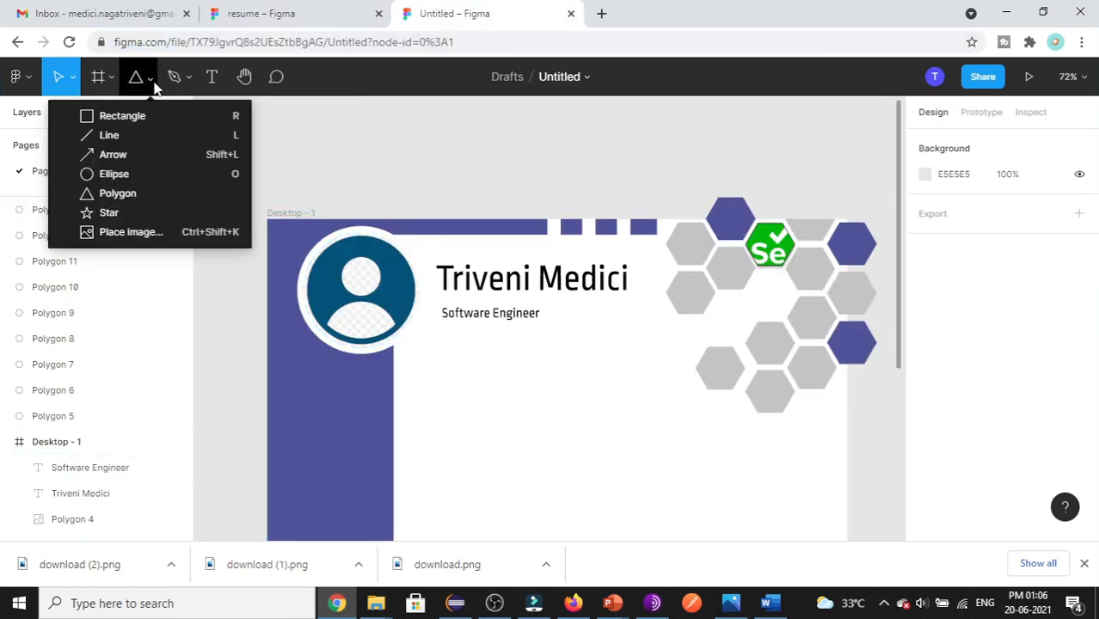
click(129, 177)
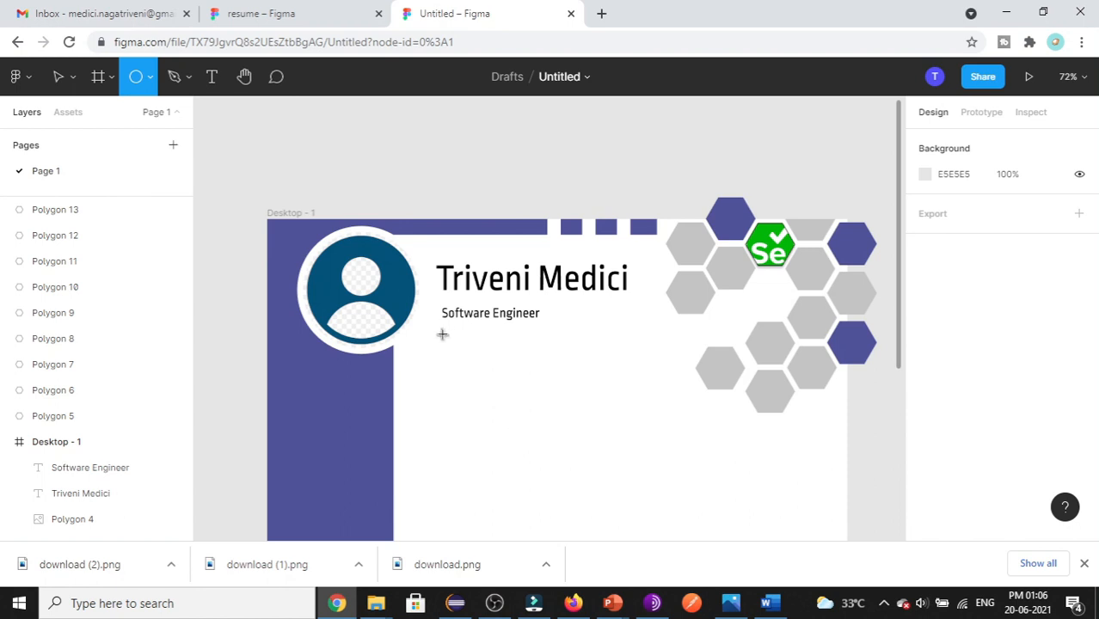
mouse_move(454, 345)
mouse_down()
mouse_move(467, 350)
mouse_move(455, 387)
mouse_up()
- Fill the ellipse with the Gmail-logo.jpg image, scaled to Fit
scroll(455, 388, down, 1)
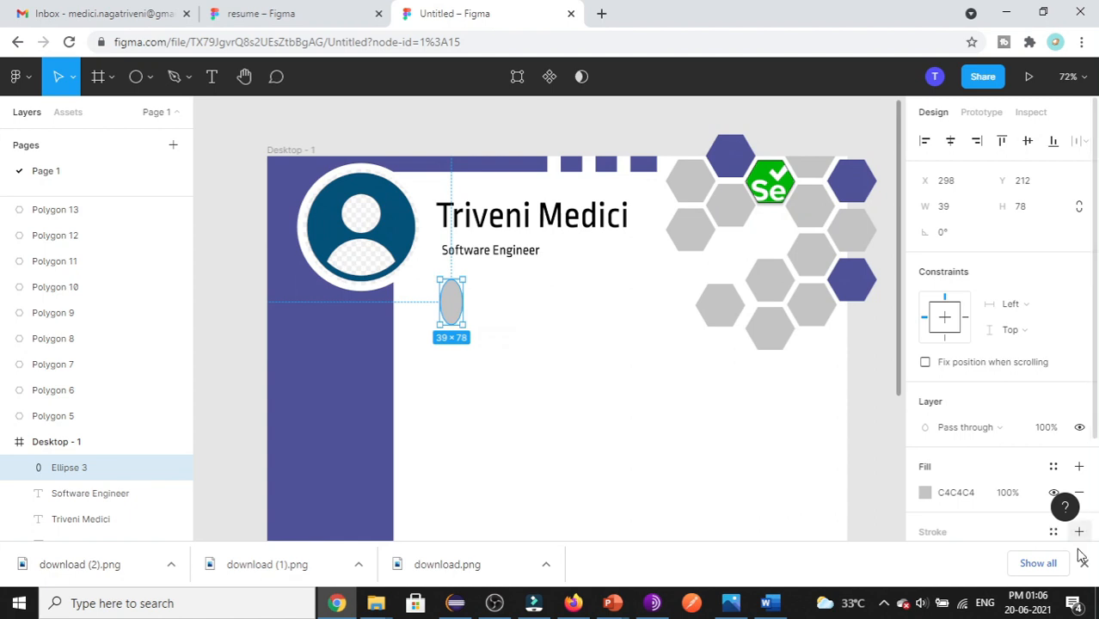
click(925, 493)
click(776, 129)
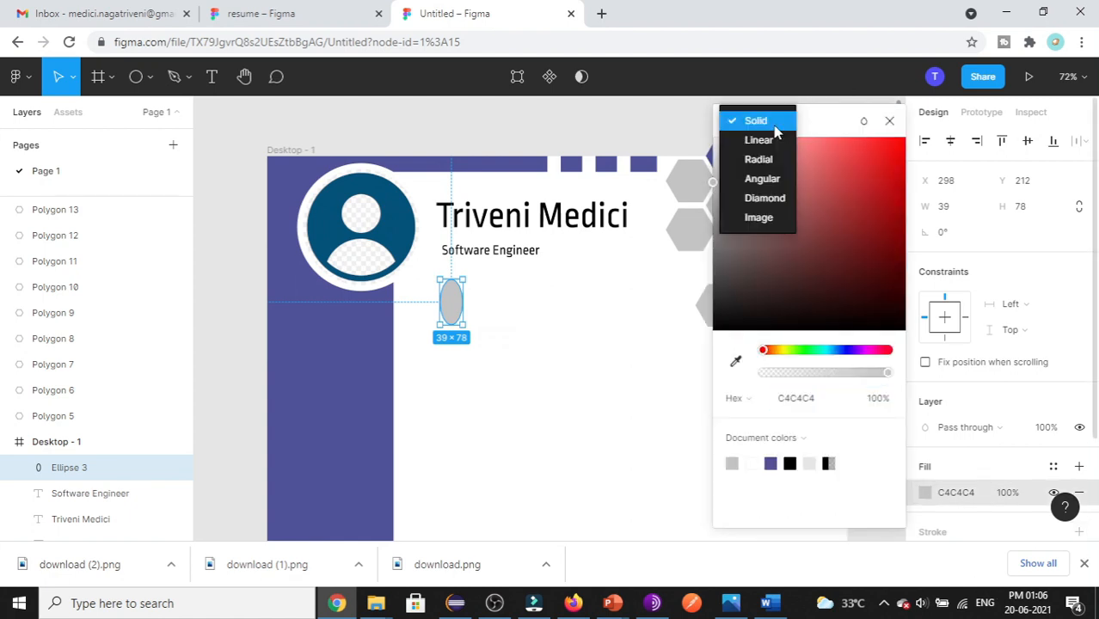
click(760, 219)
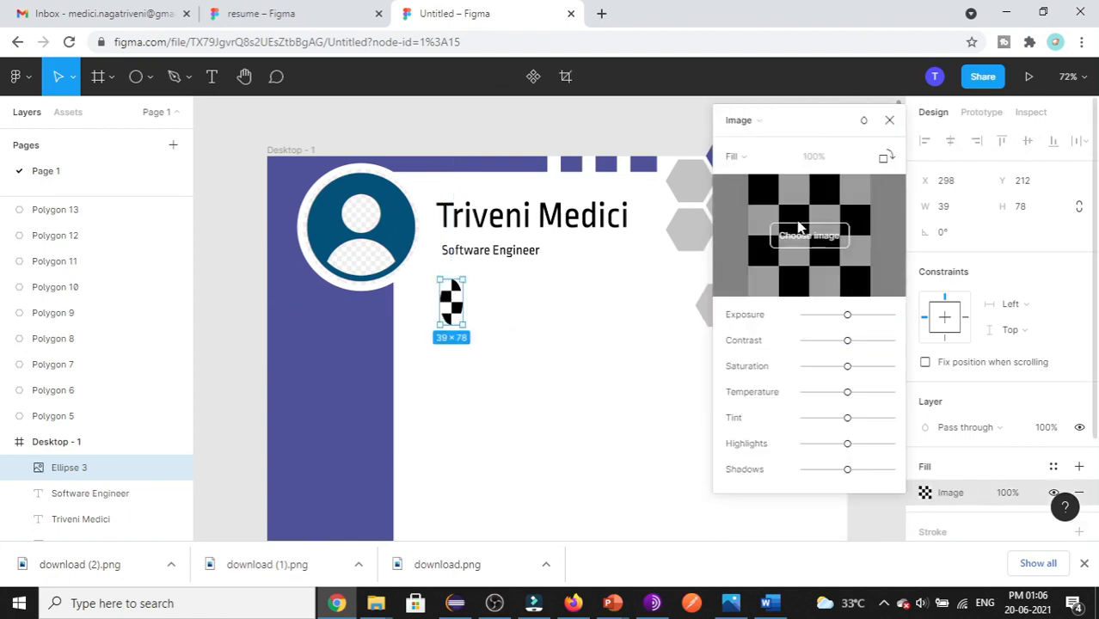
click(805, 239)
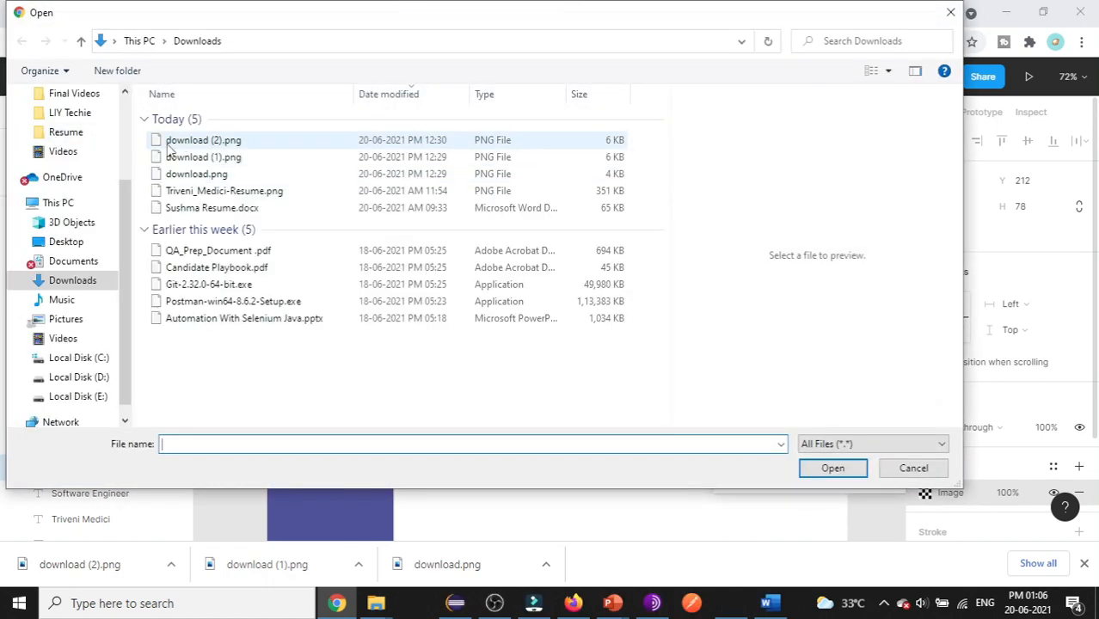
click(211, 143)
click(833, 468)
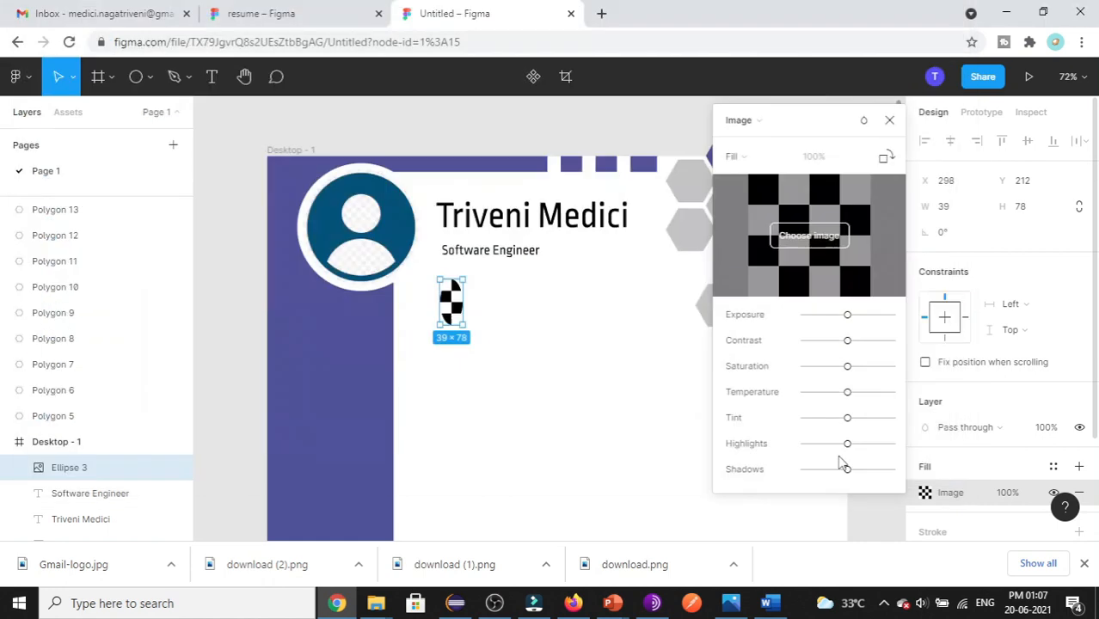
click(735, 157)
click(749, 177)
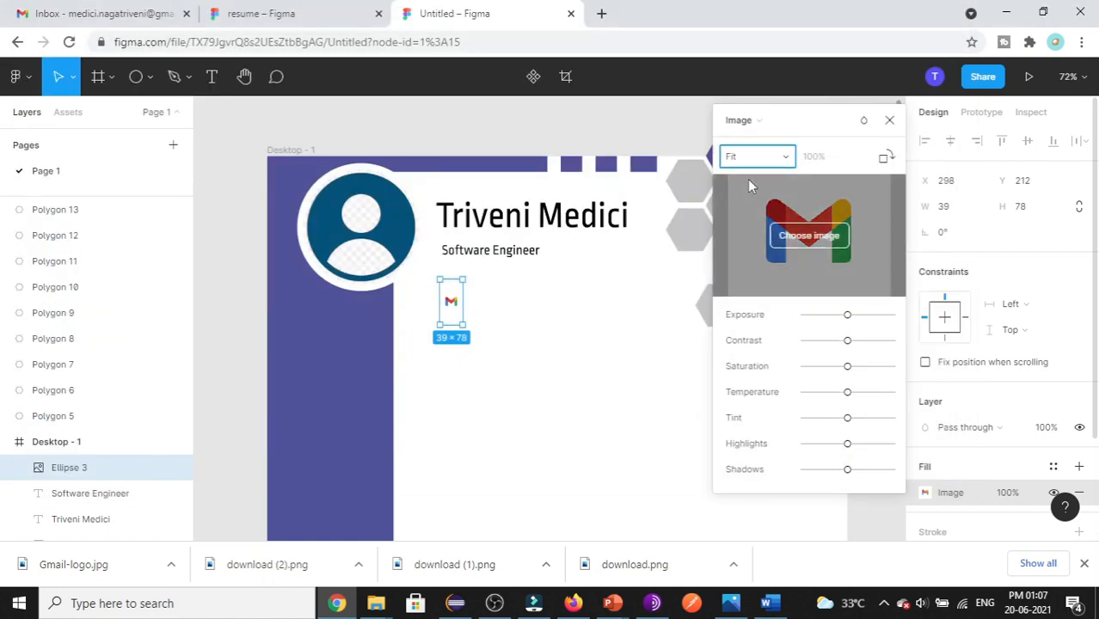
click(889, 120)
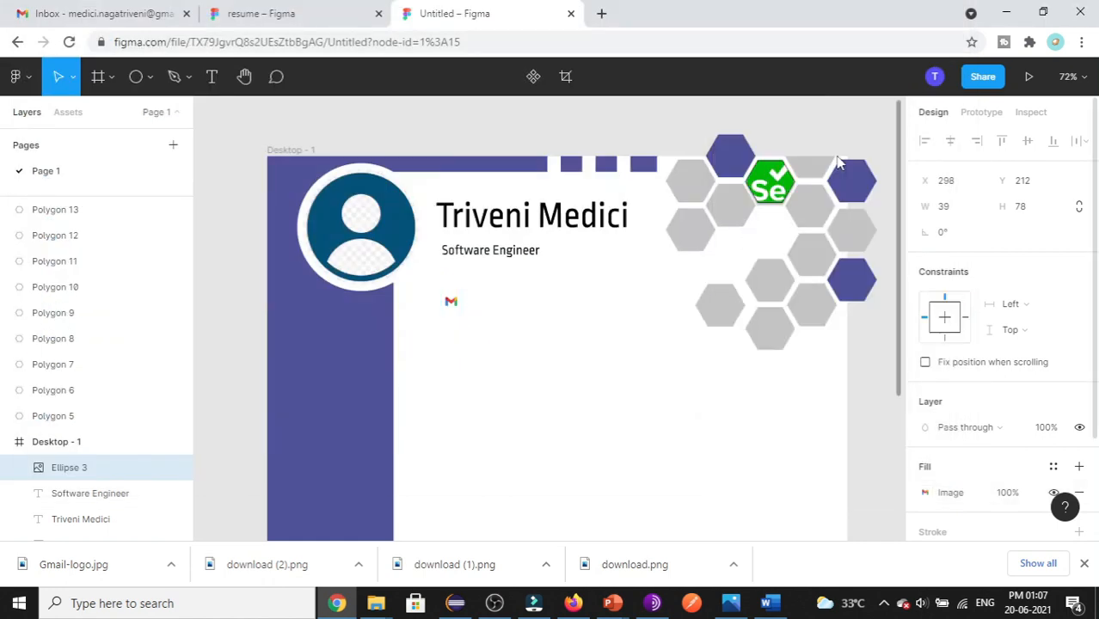
- Move the Gmail logo ellipse up beside the subtitle and glance at the finished resume
double_click(451, 304)
key(Escape)
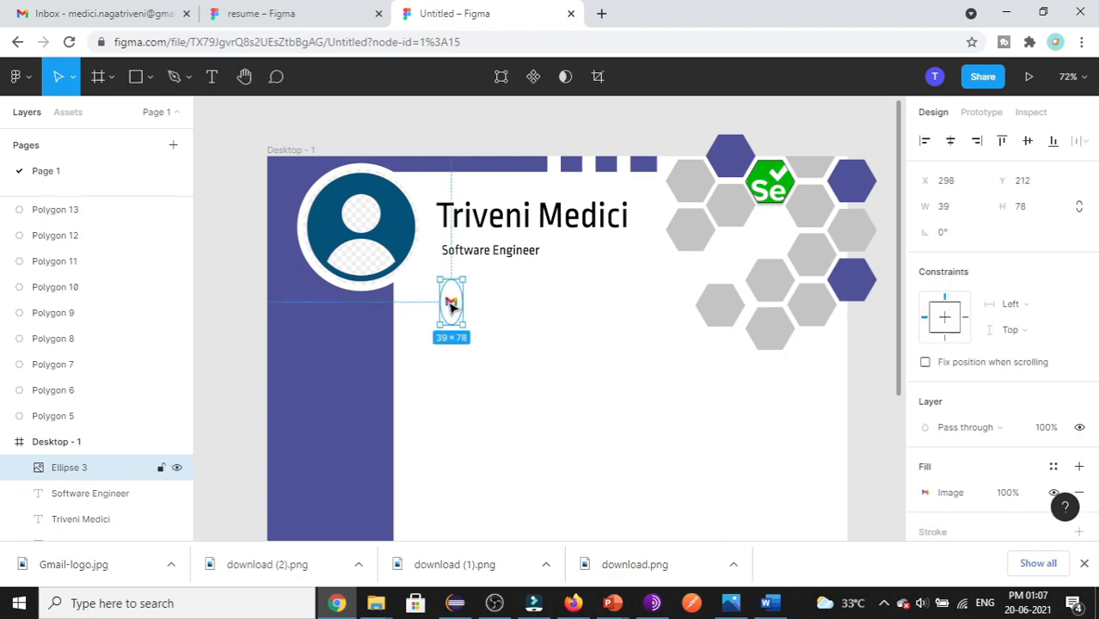
drag(445, 276, 441, 273)
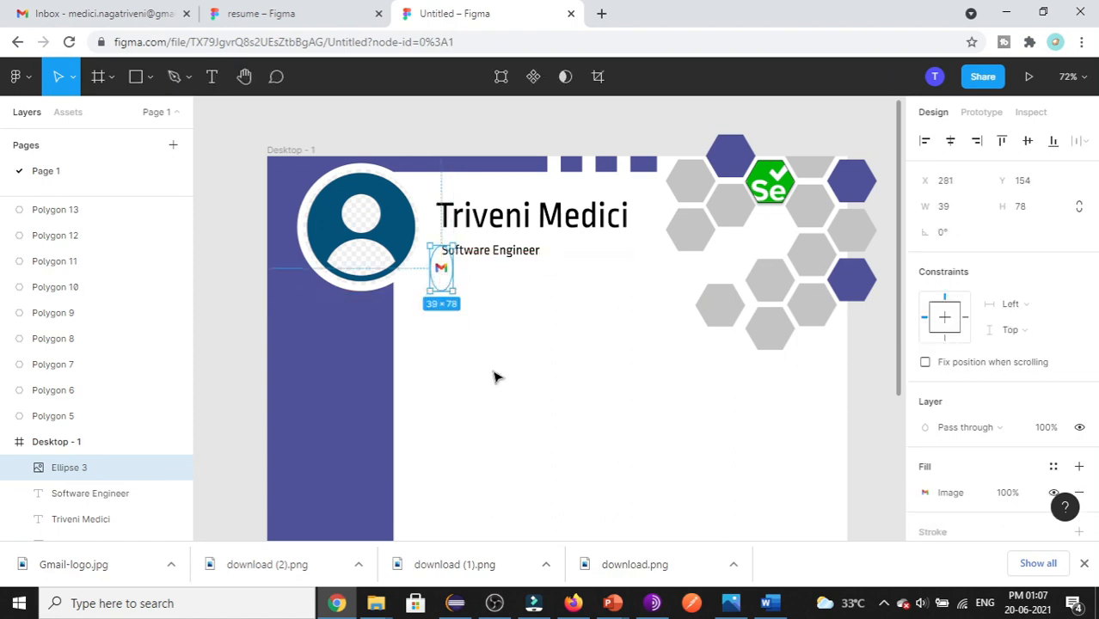
key(ctrl+shift+Tab)
click(456, 14)
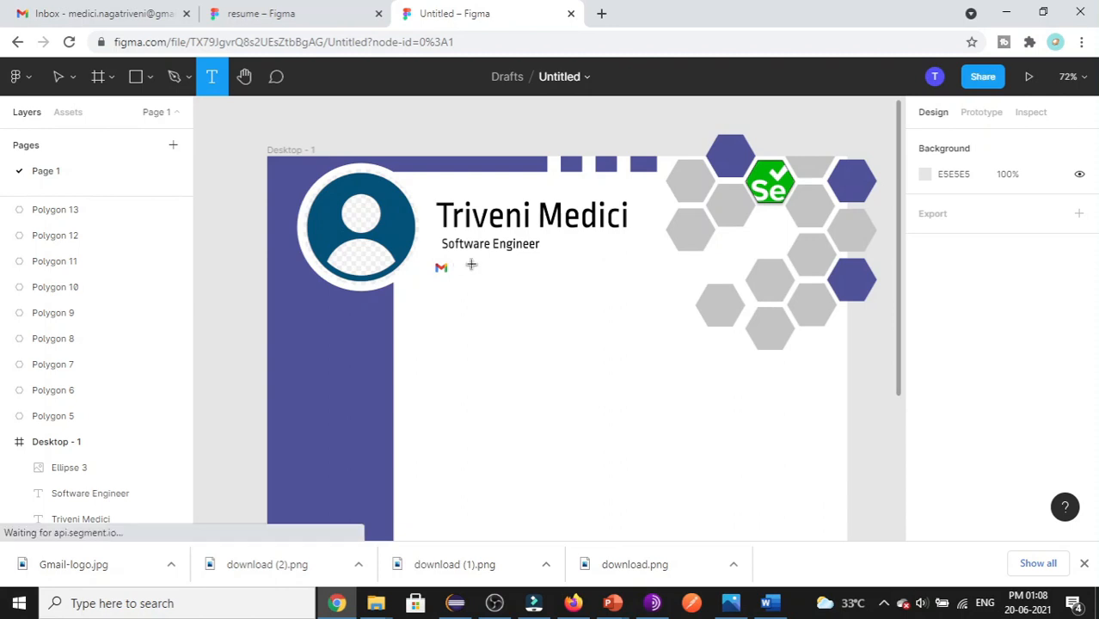
- Type the contact's e-mail address into a text box beside the Gmail logo
drag(458, 265, 609, 284)
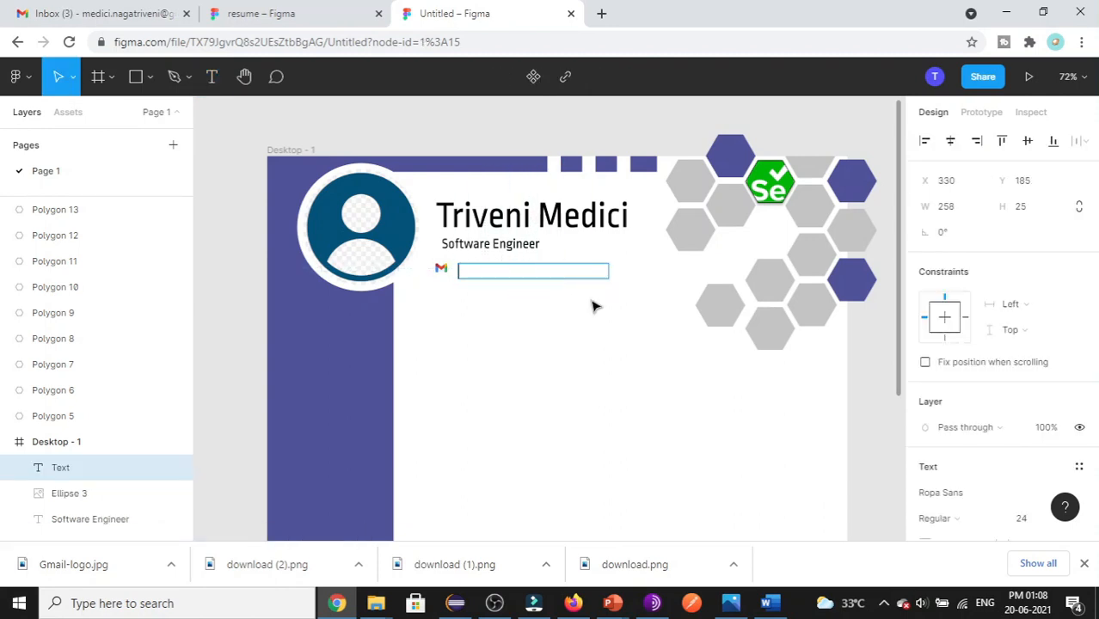
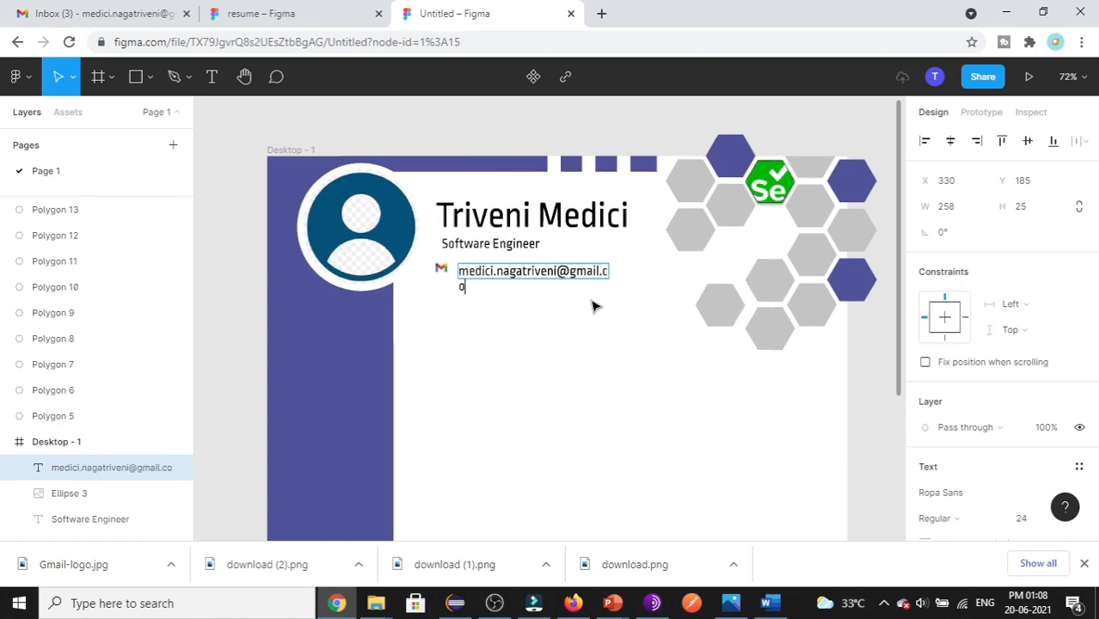
double_click(588, 273)
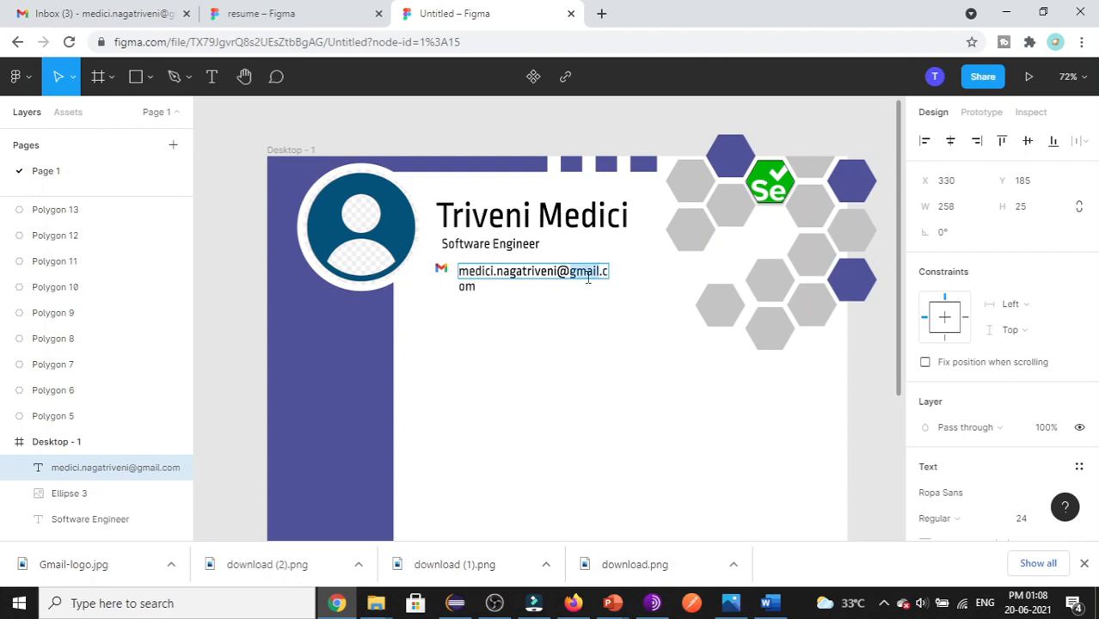
key(ctrl+a)
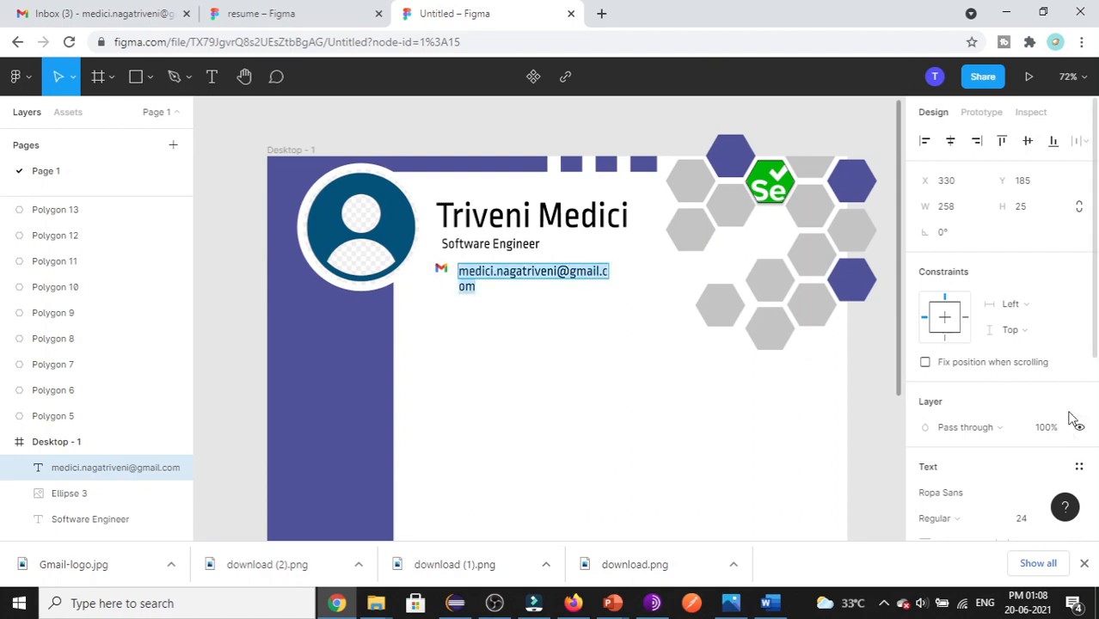
- Set the e-mail text to Rosarivo size 14 and nudge it next to the logo
scroll(1077, 362, down, 4)
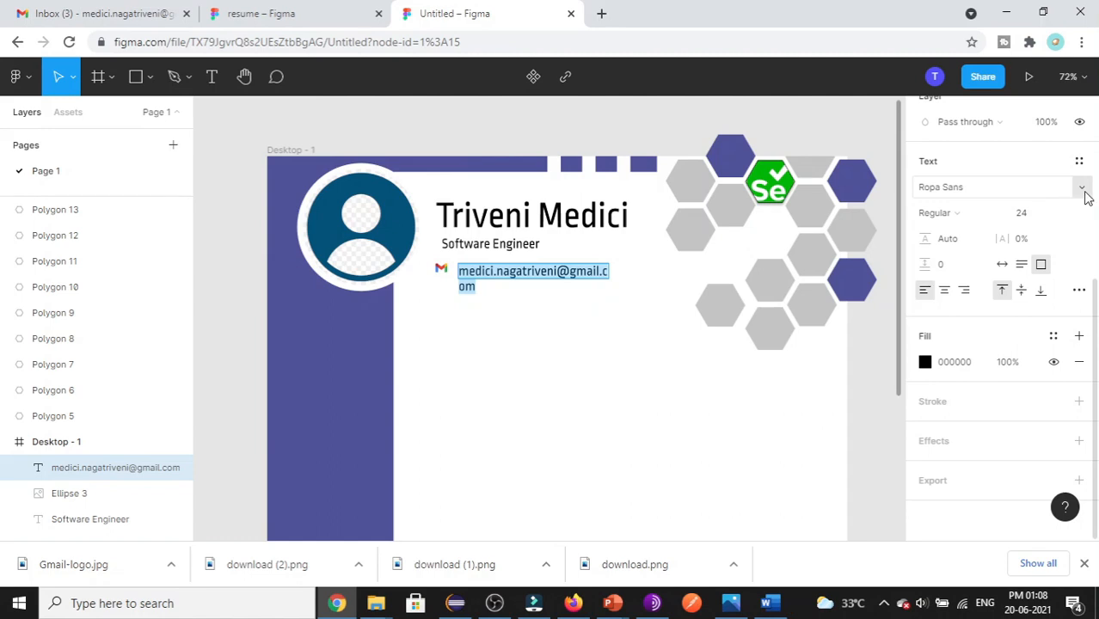
click(1082, 190)
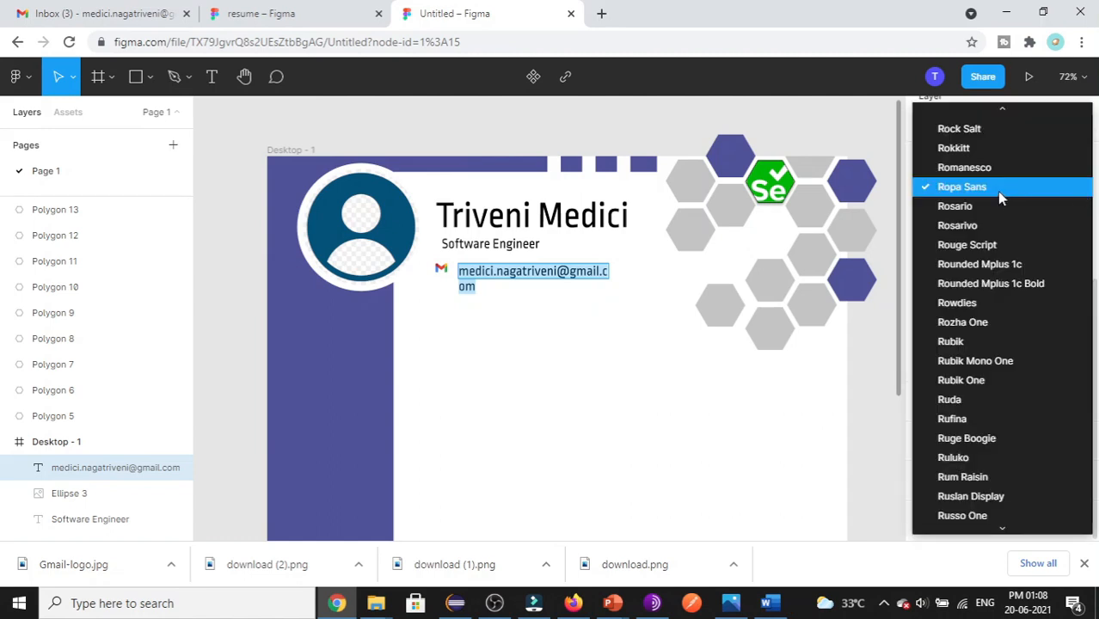
click(1066, 225)
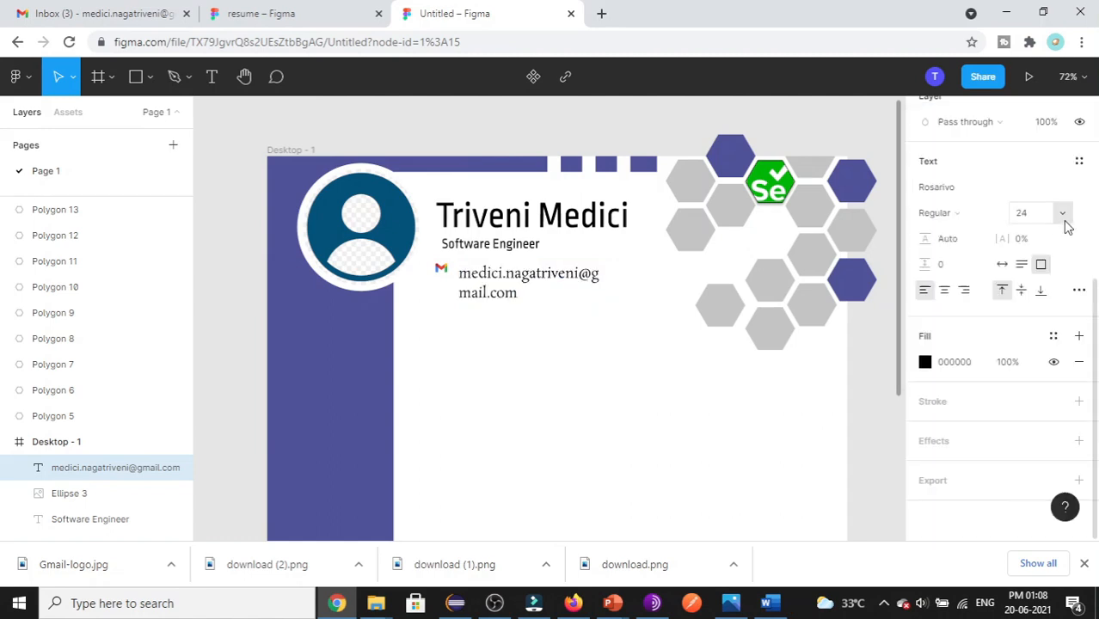
click(1067, 219)
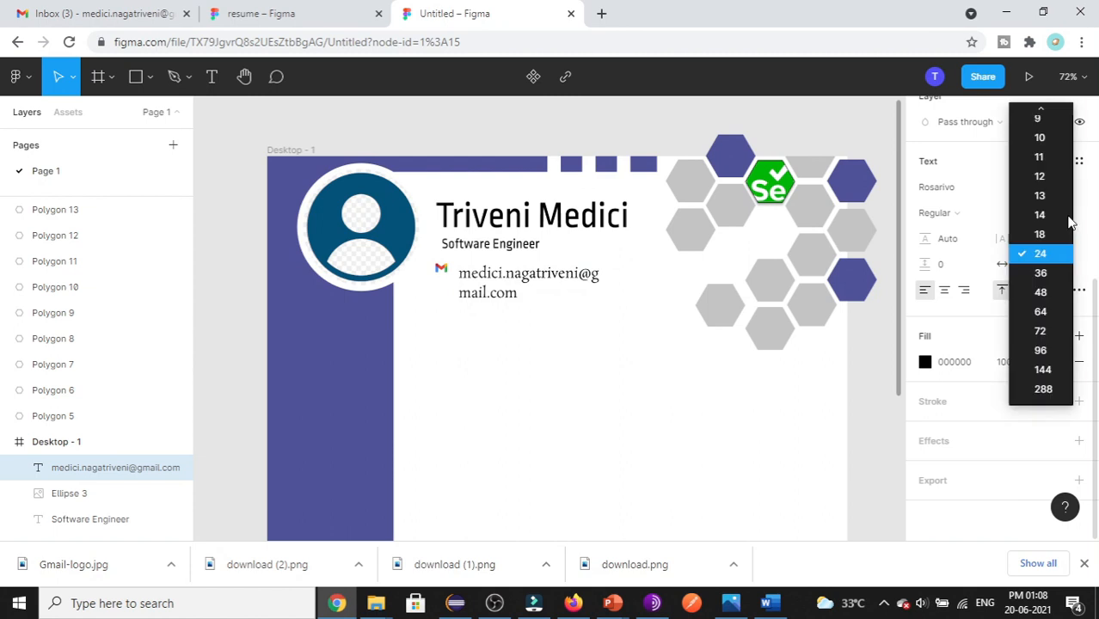
click(1041, 214)
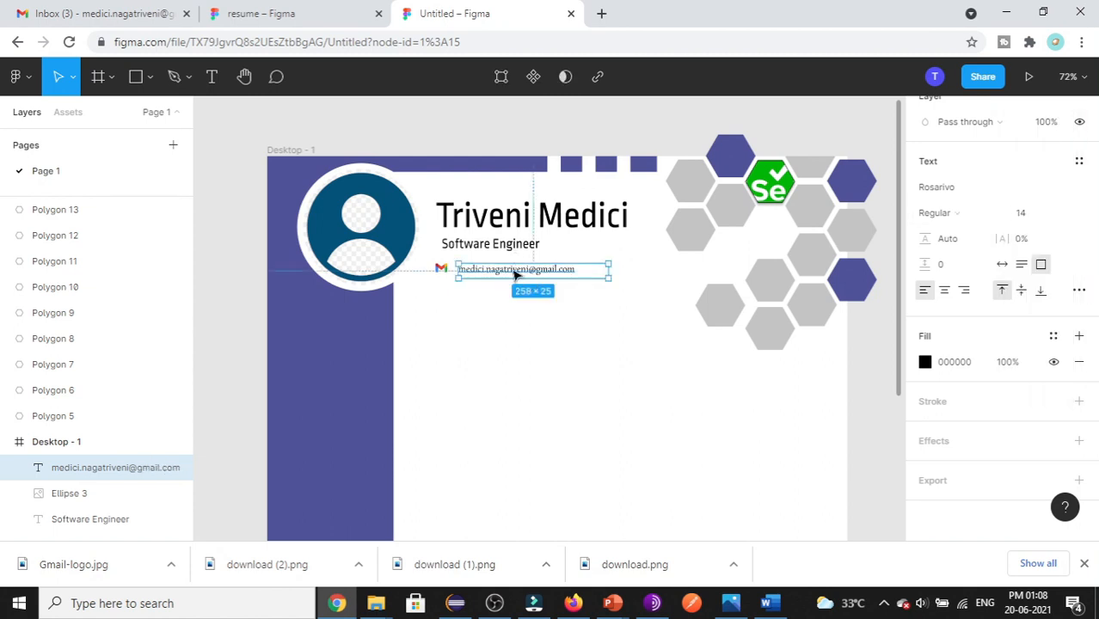
drag(513, 274, 496, 270)
click(517, 377)
click(516, 386)
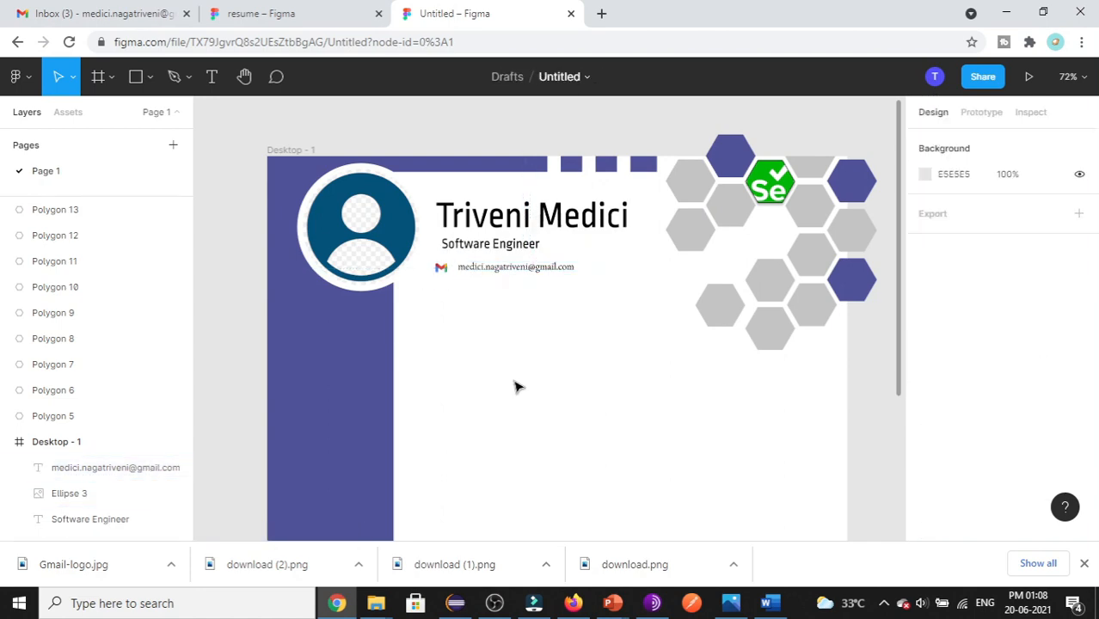
scroll(533, 440, up, 1)
scroll(538, 428, down, 4)
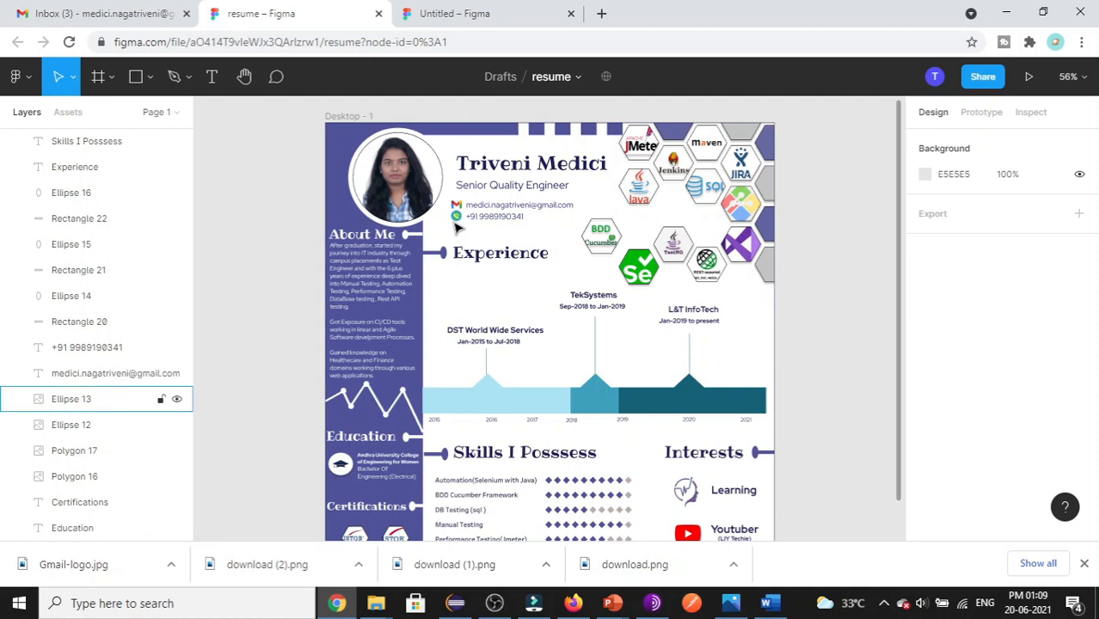
- Inspect the reference resume's phone icon and phone number, then go back to the Untitled draft
click(457, 221)
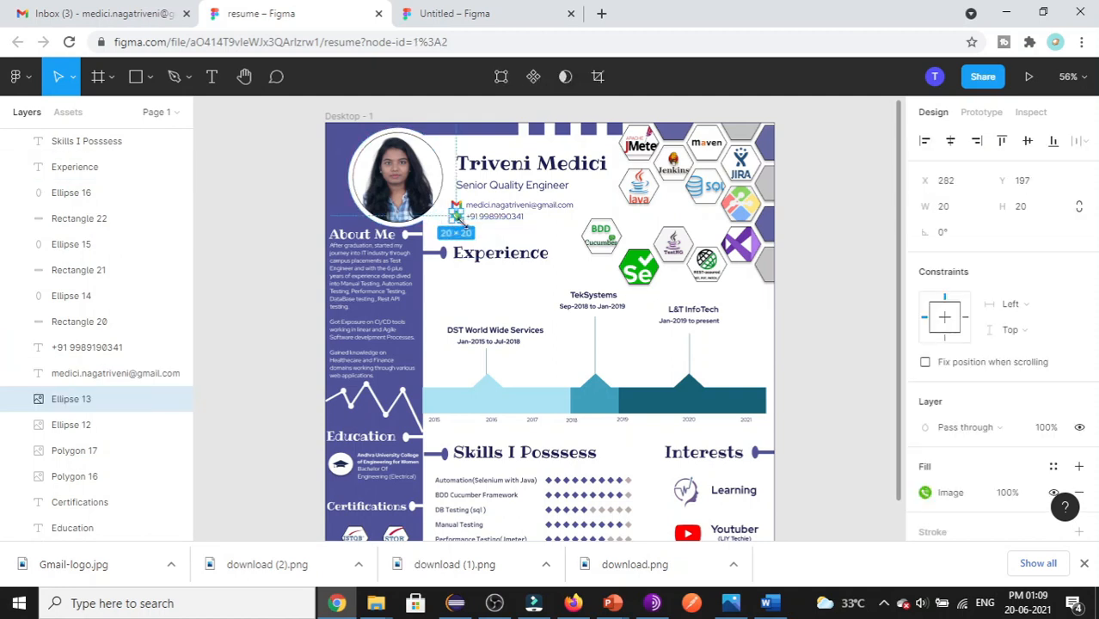
click(499, 221)
click(503, 216)
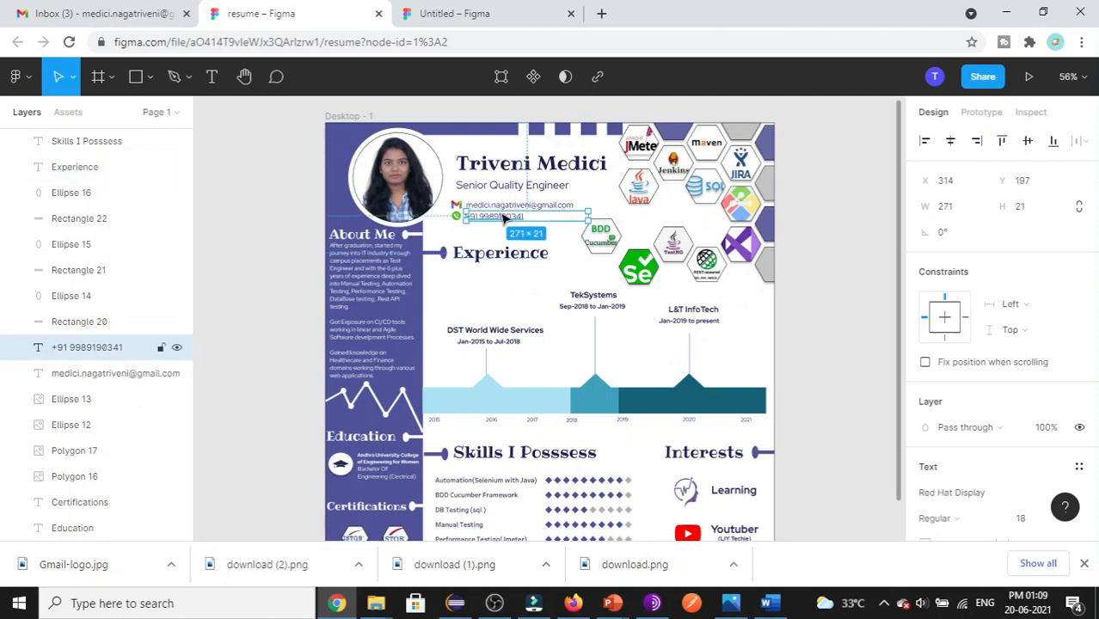
click(454, 278)
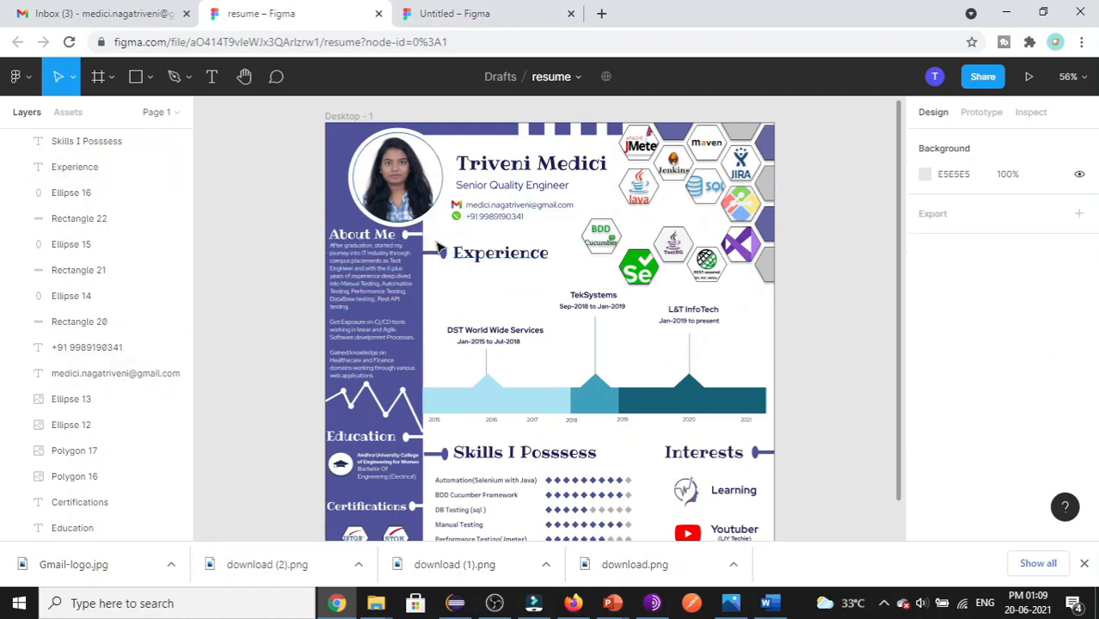
click(471, 7)
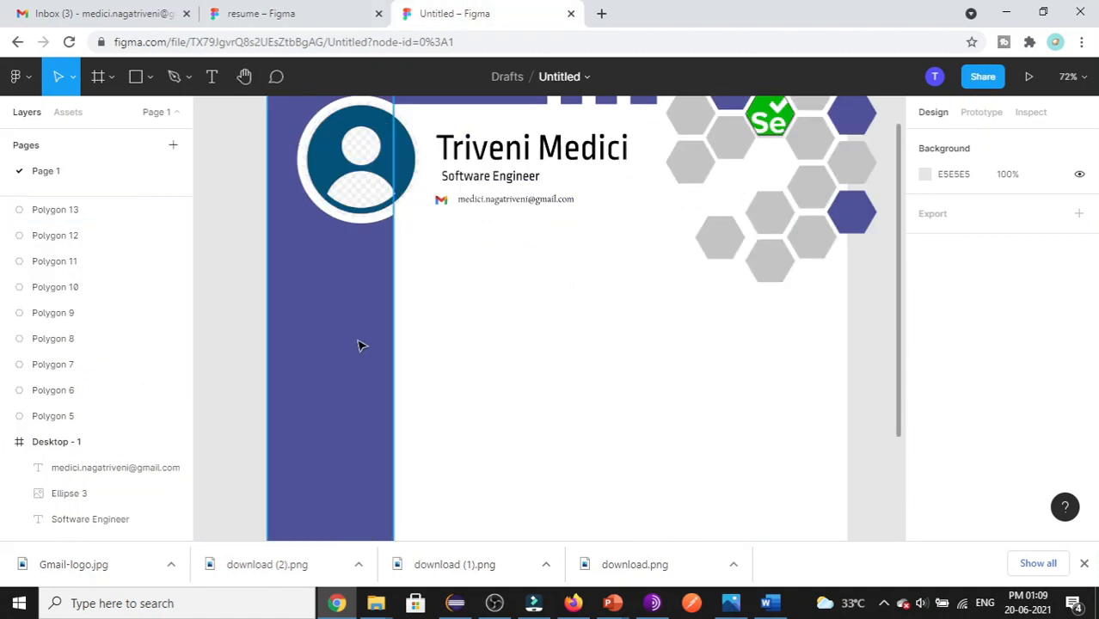
click(160, 125)
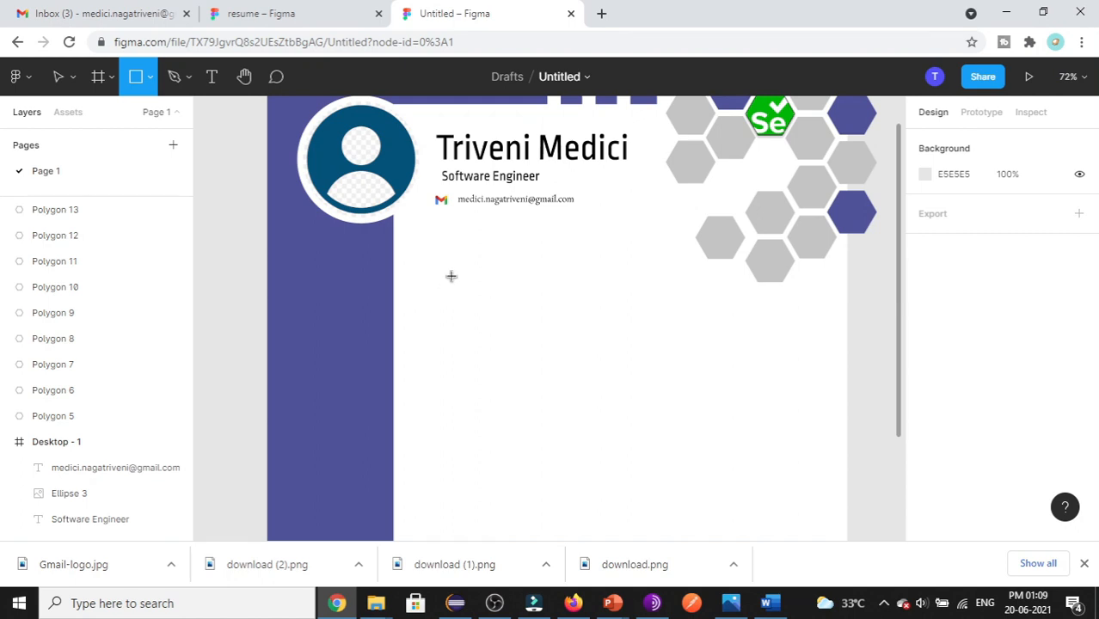
mouse_move(448, 276)
mouse_down()
mouse_move(510, 291)
mouse_move(483, 293)
mouse_move(368, 252)
mouse_move(380, 249)
mouse_up()
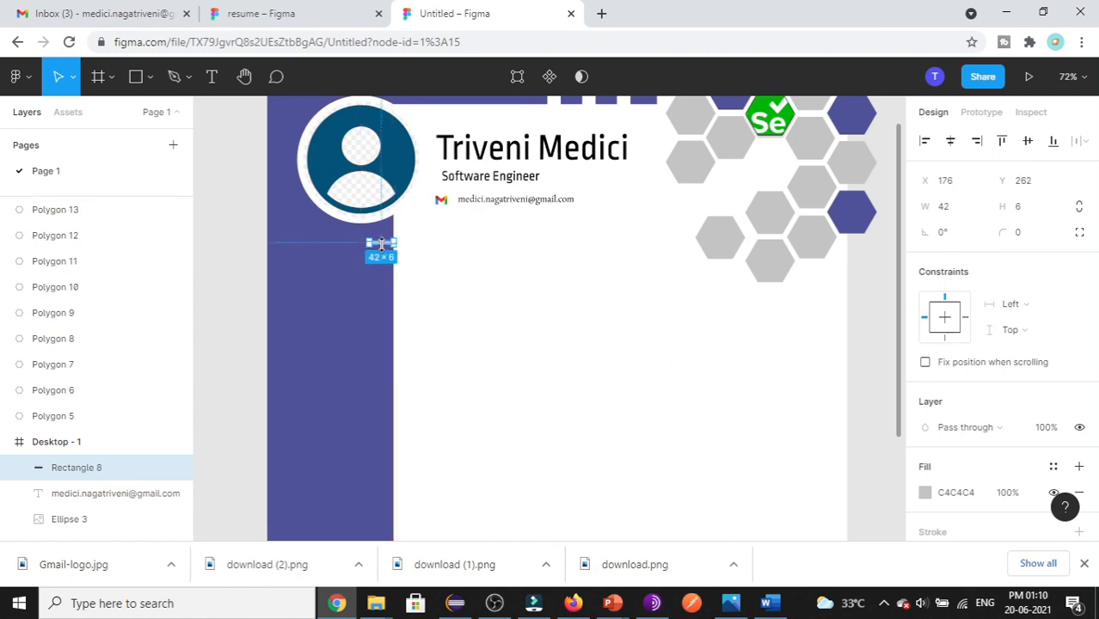
click(499, 343)
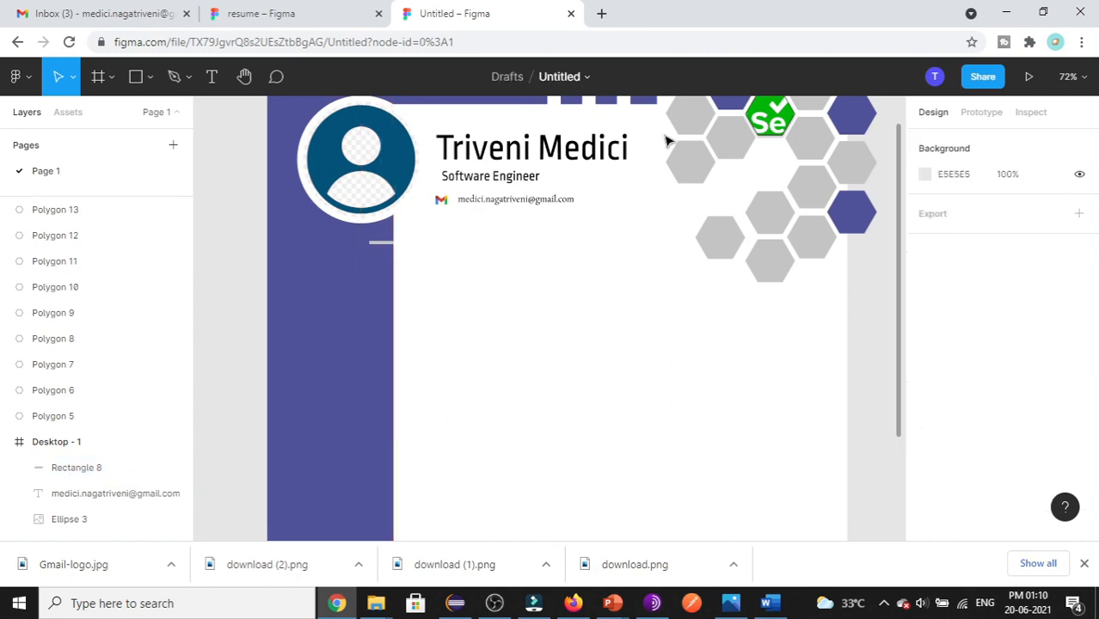
click(150, 77)
click(116, 173)
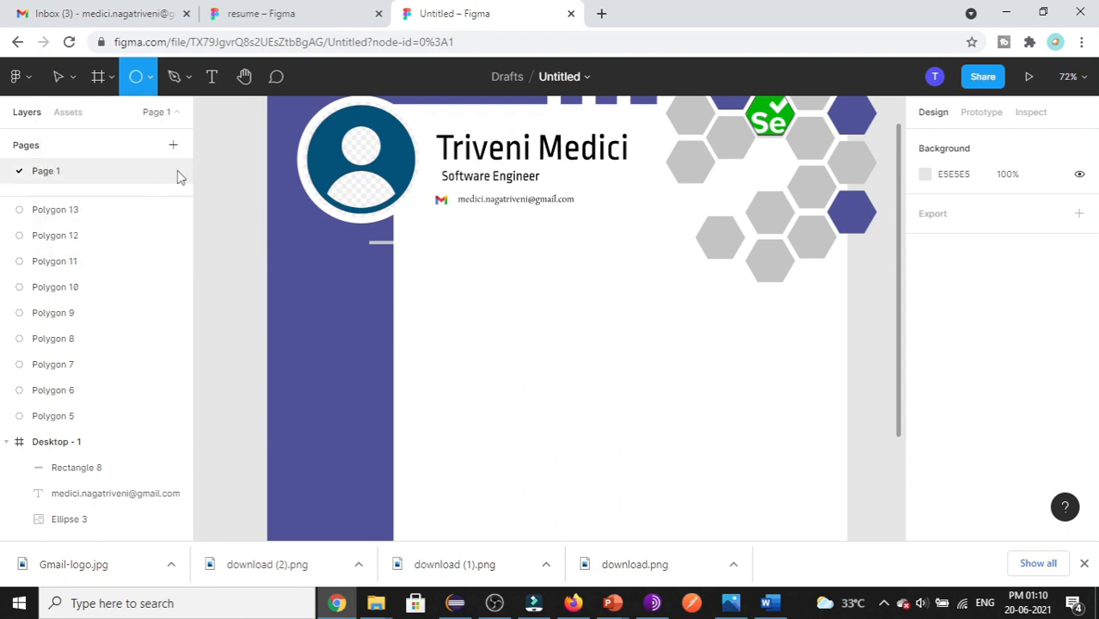
mouse_move(493, 262)
mouse_down()
mouse_move(509, 279)
mouse_move(355, 245)
mouse_move(365, 249)
mouse_up()
click(534, 280)
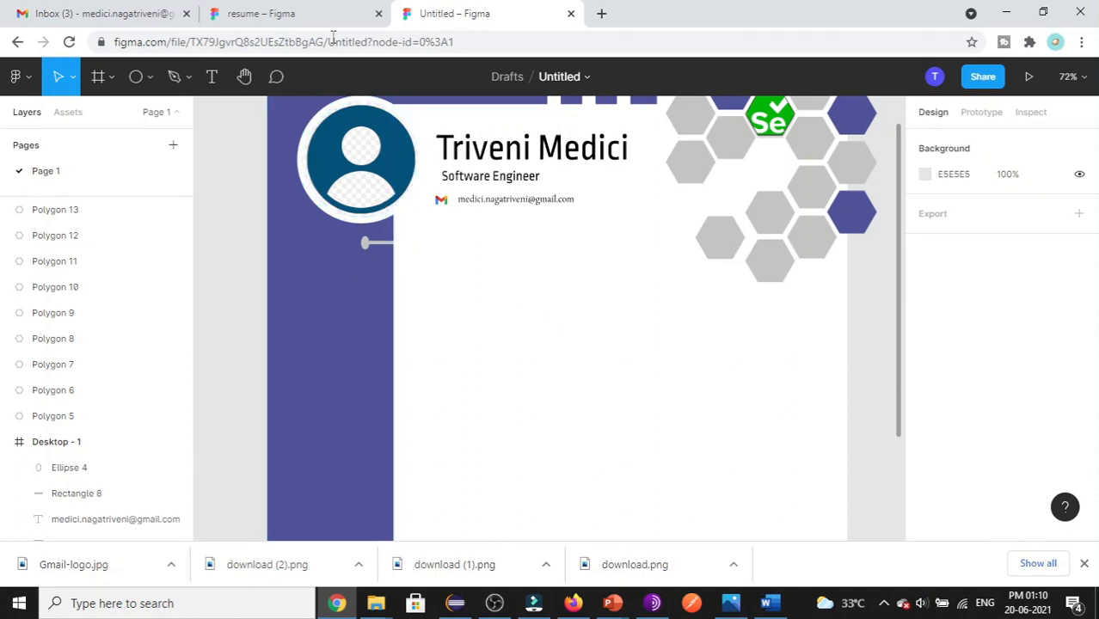
click(314, 16)
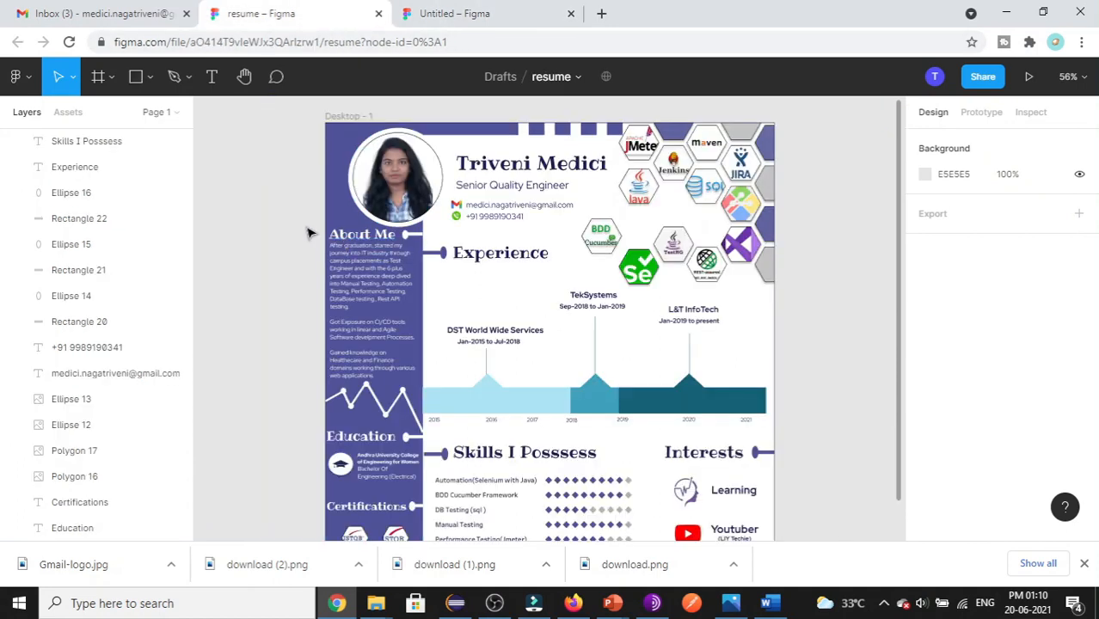
click(481, 14)
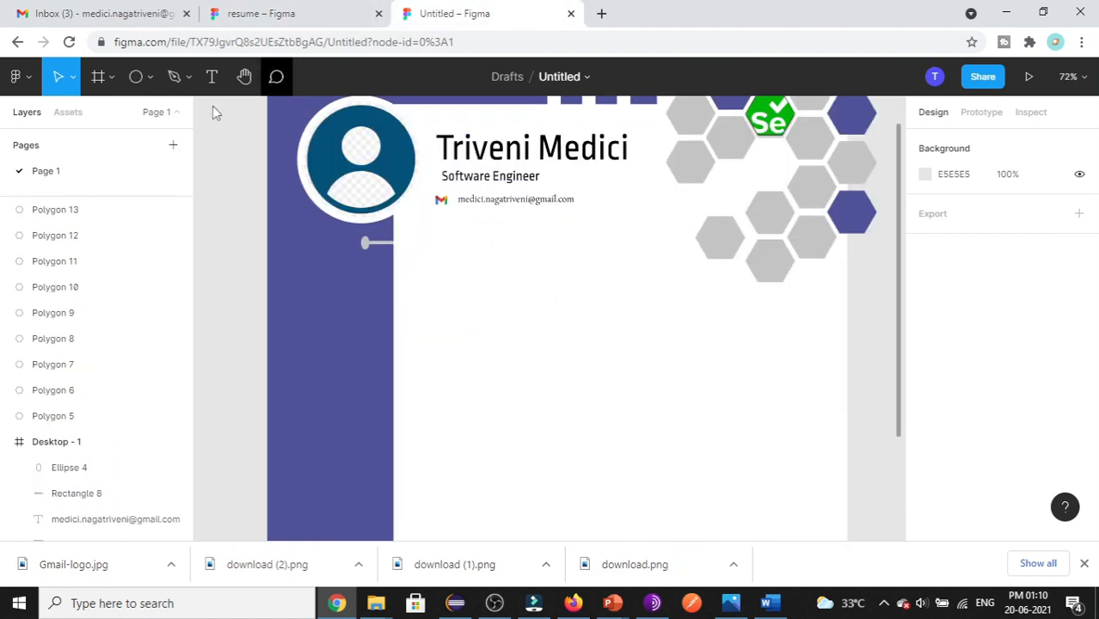
- Add the About Me heading on the sidebar beside the connector in Rounded Mplus 1c
click(213, 79)
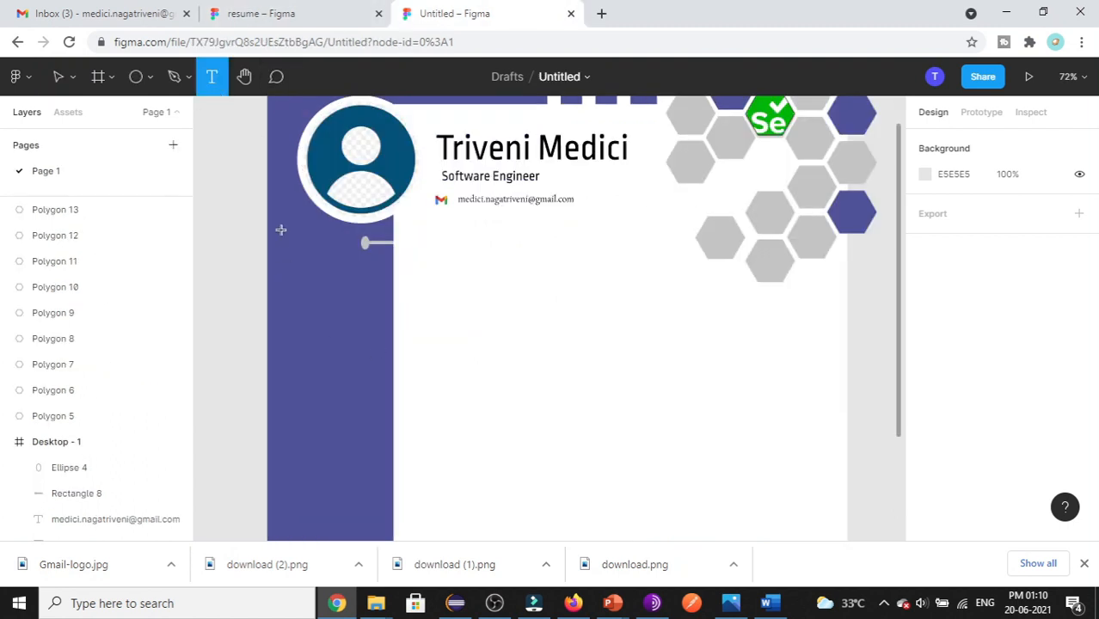
drag(280, 236, 362, 266)
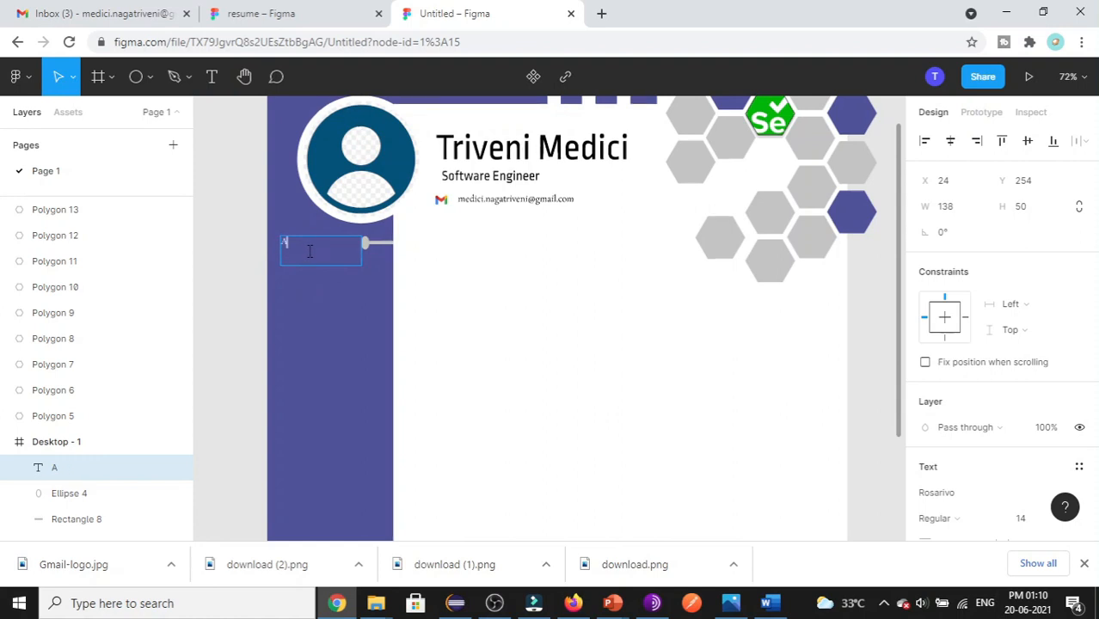
text(About Me)
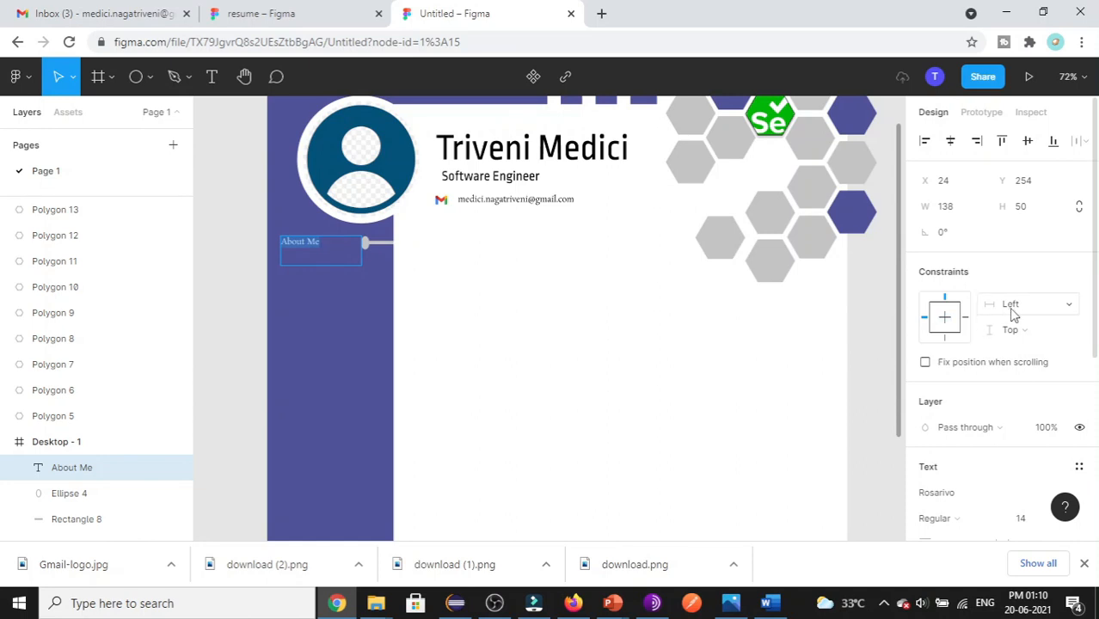
scroll(1010, 307, down, 4)
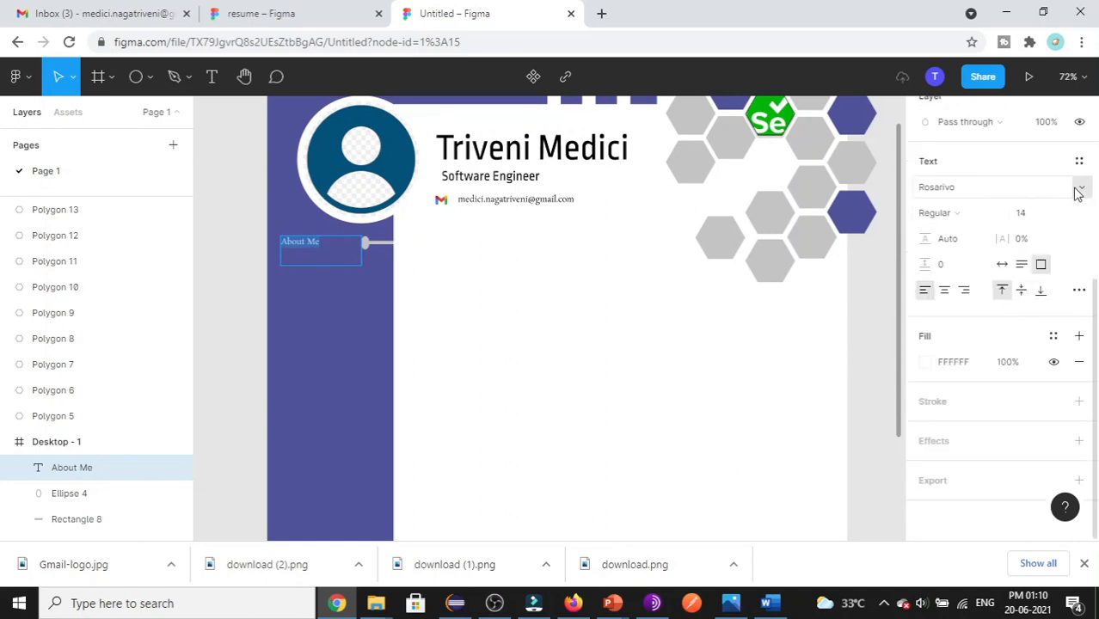
click(1078, 188)
click(969, 230)
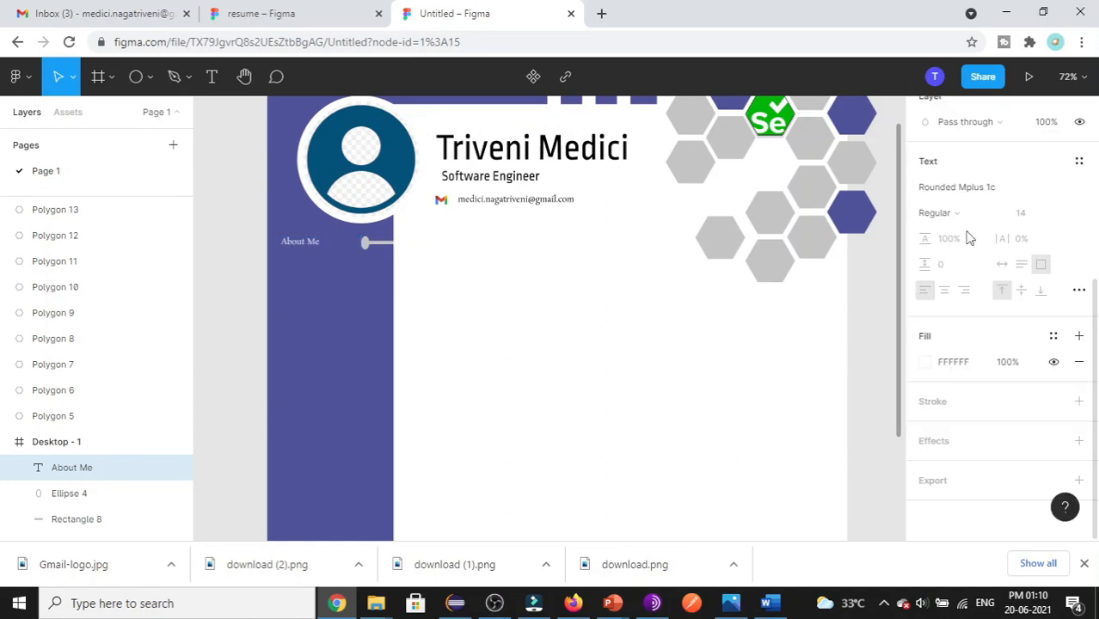
- Settle the About Me heading at size 24, align it by the connector, and view the finished resume
click(1065, 217)
click(1039, 252)
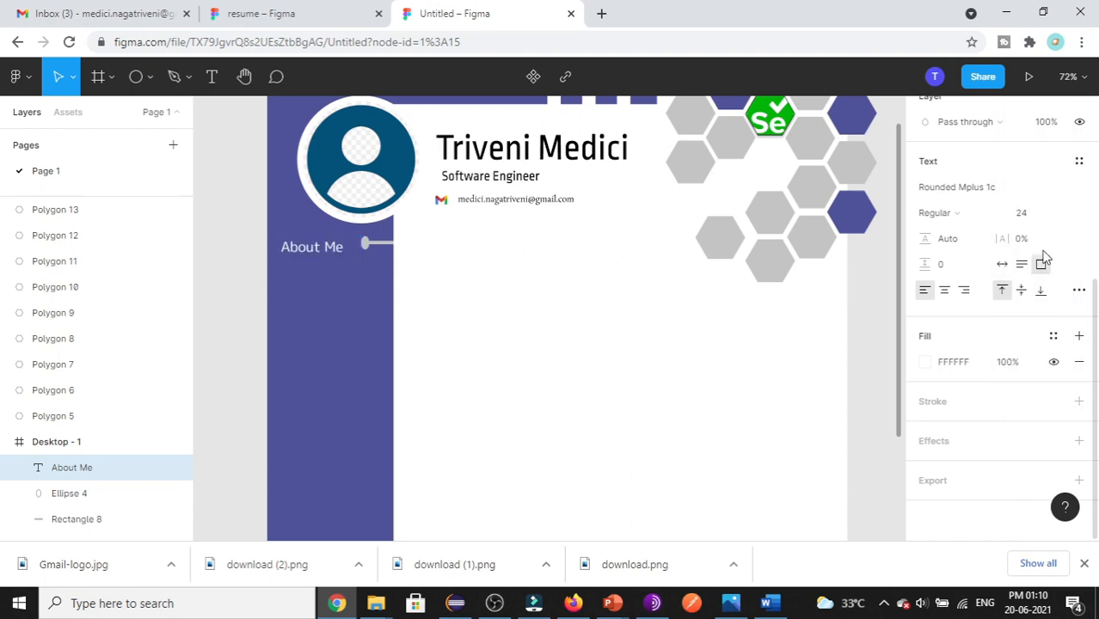
click(1065, 217)
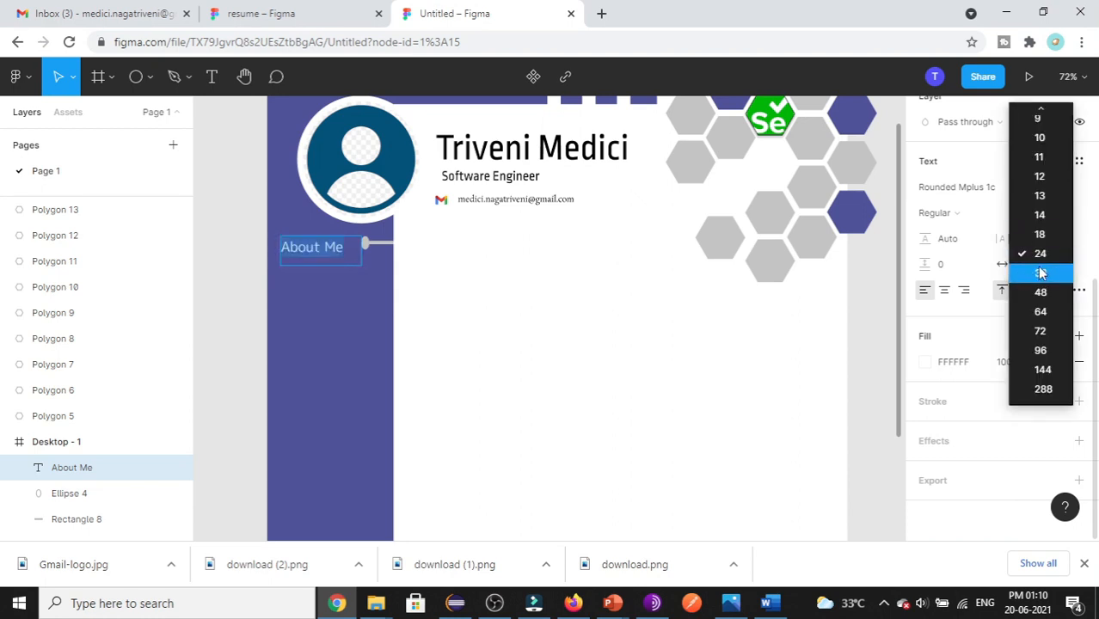
key(Return)
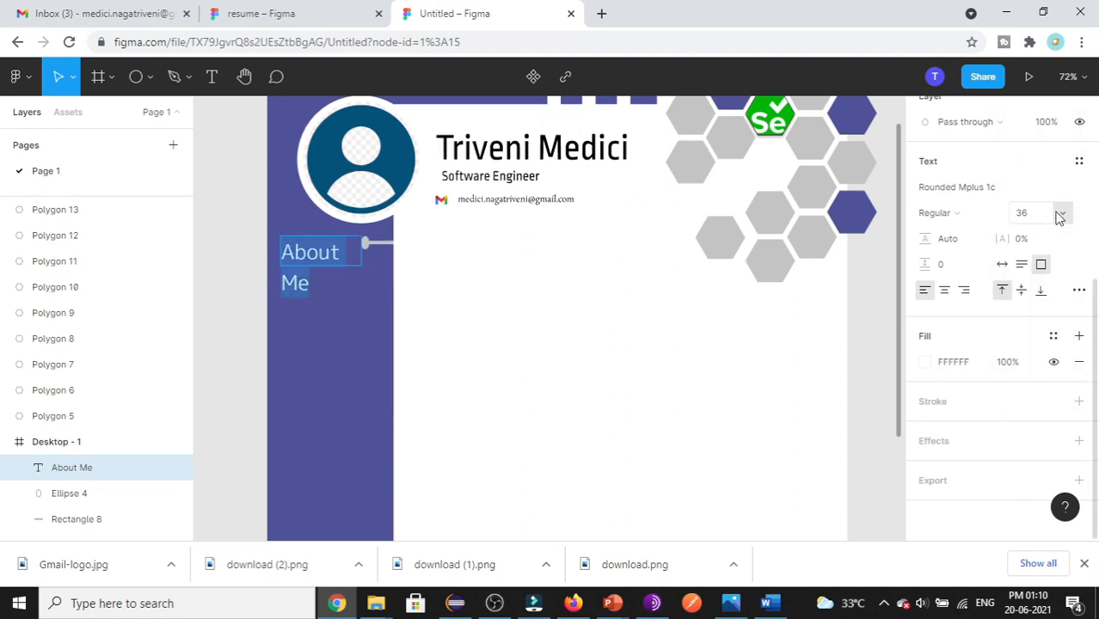
click(1061, 216)
click(1040, 253)
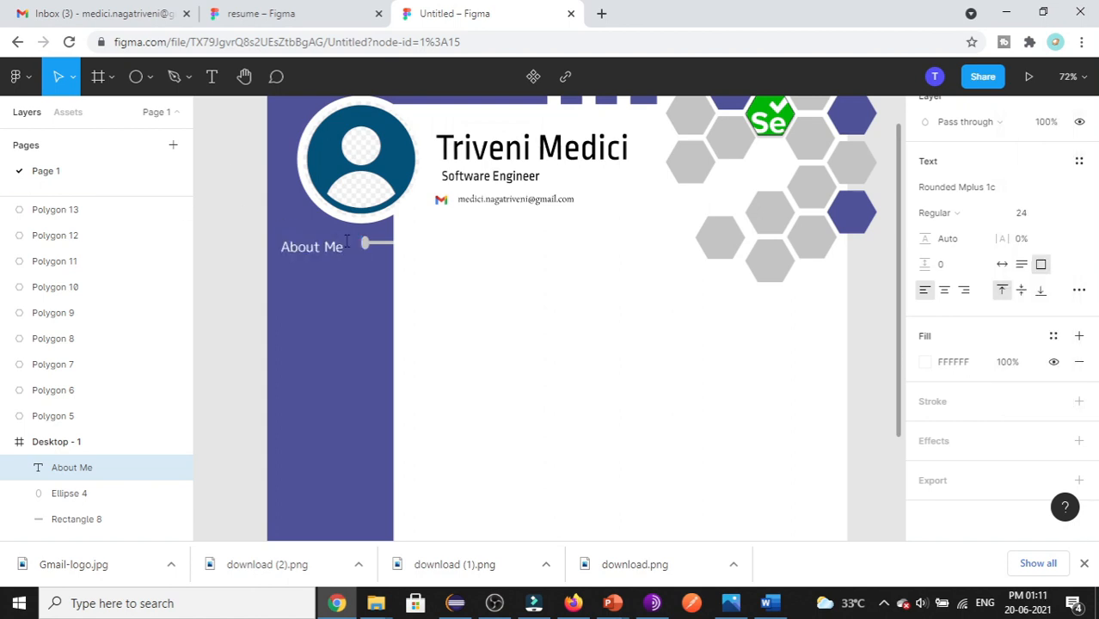
drag(359, 246, 362, 244)
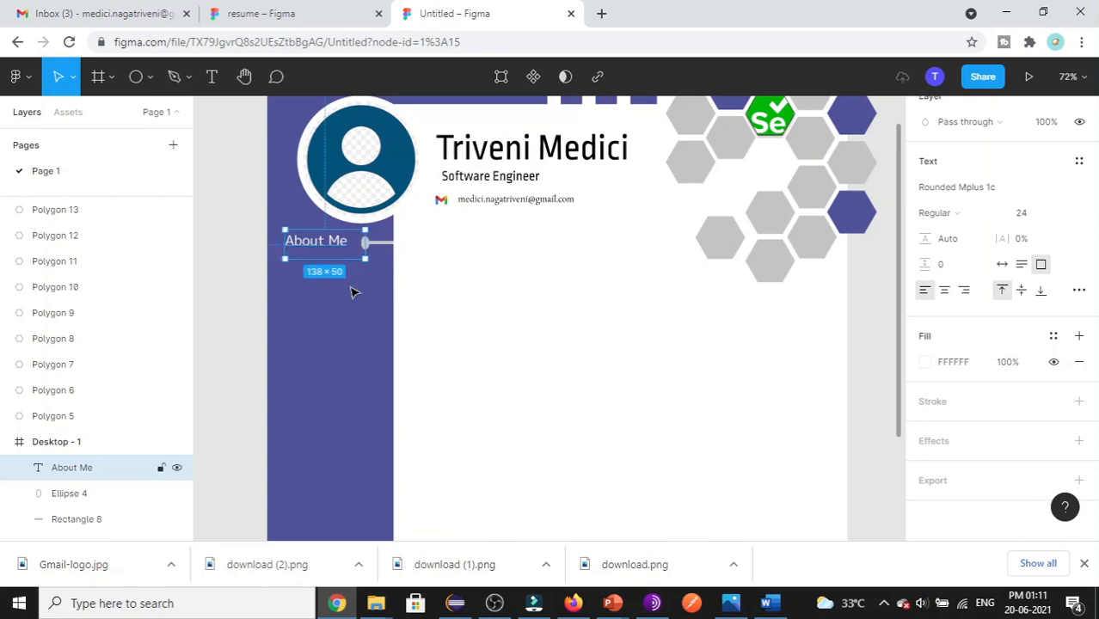
click(520, 365)
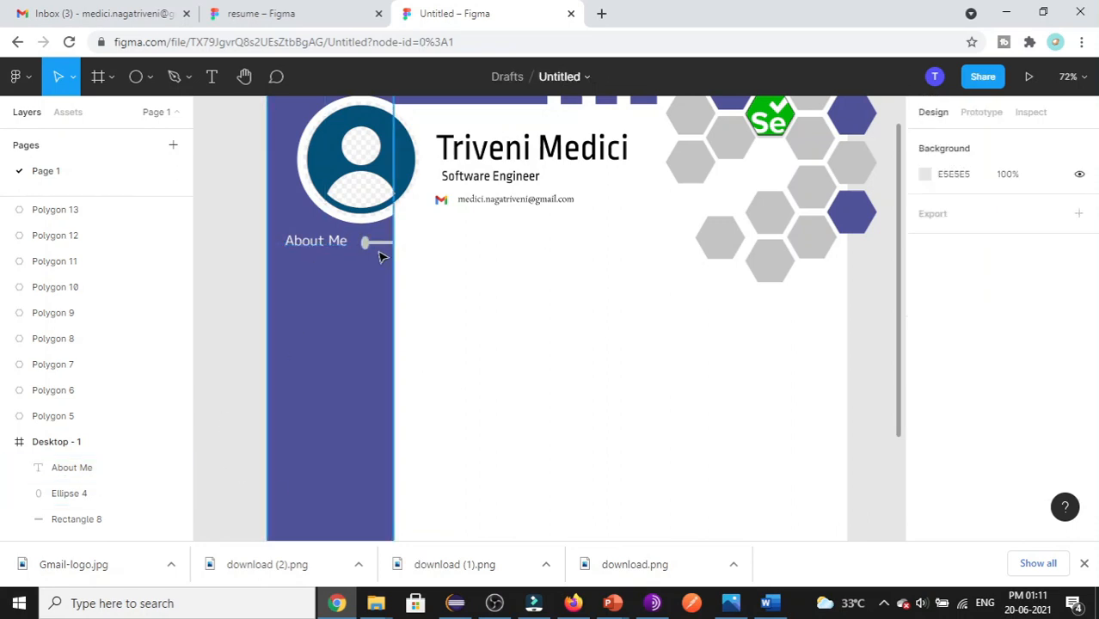
click(266, 13)
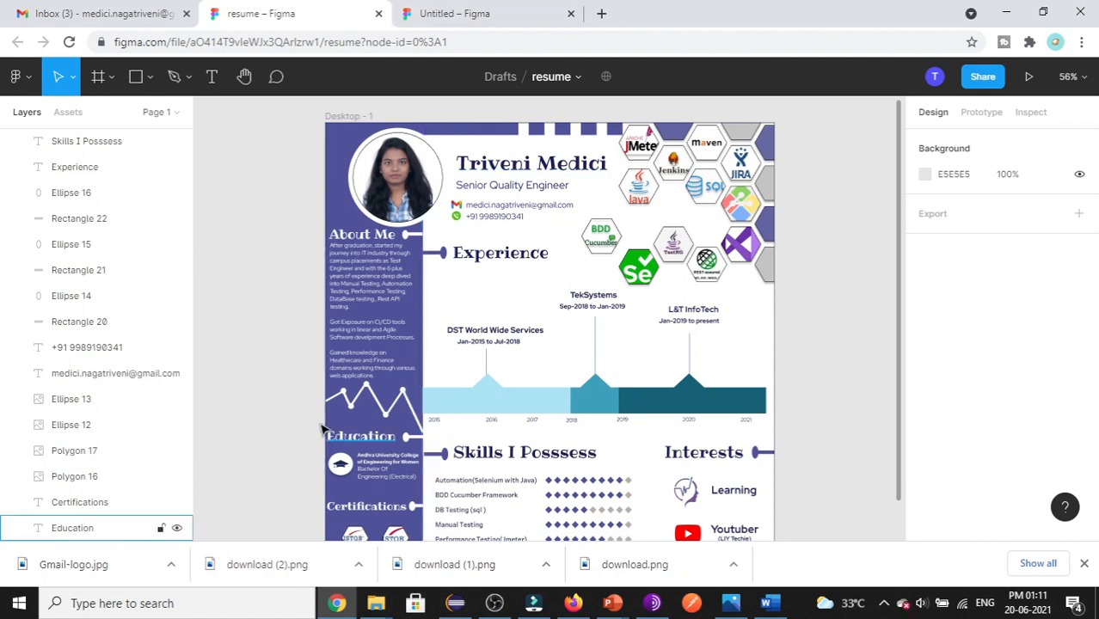
- Draw a thin grey bar on the purple sidebar and tilt it to about -39°
click(502, 13)
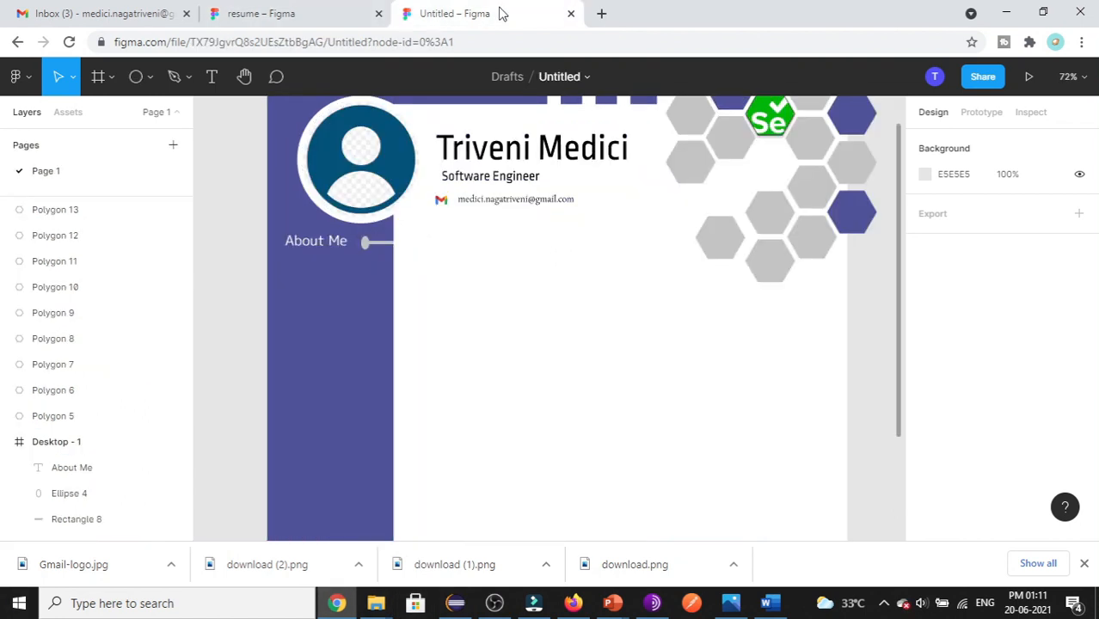
click(150, 78)
click(135, 120)
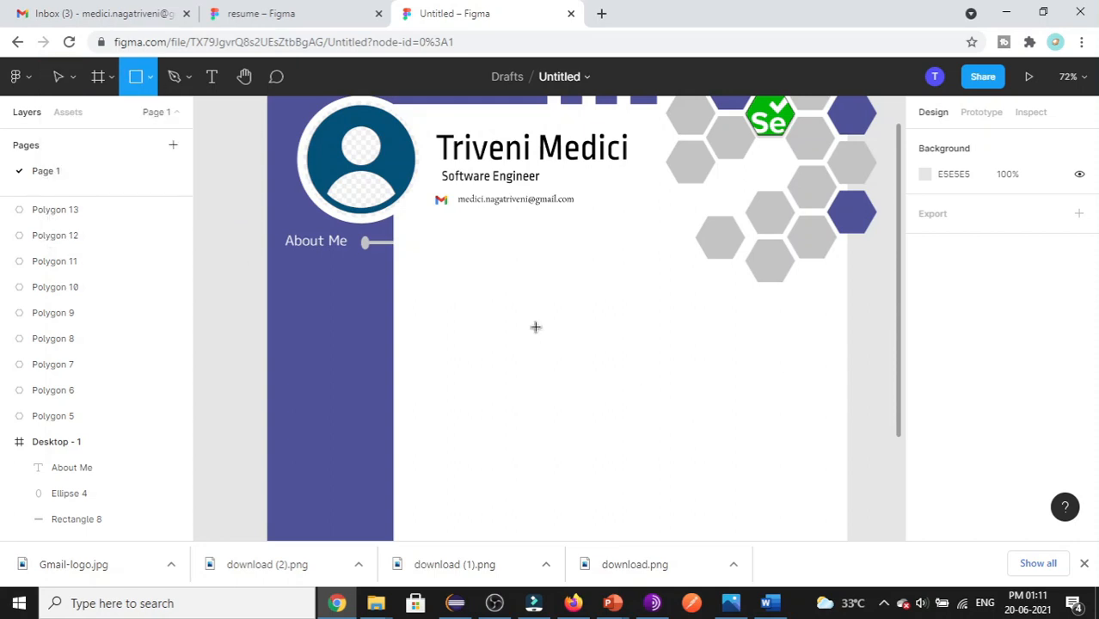
drag(581, 371, 602, 441)
mouse_move(595, 406)
mouse_down()
mouse_move(446, 392)
mouse_move(308, 403)
mouse_up()
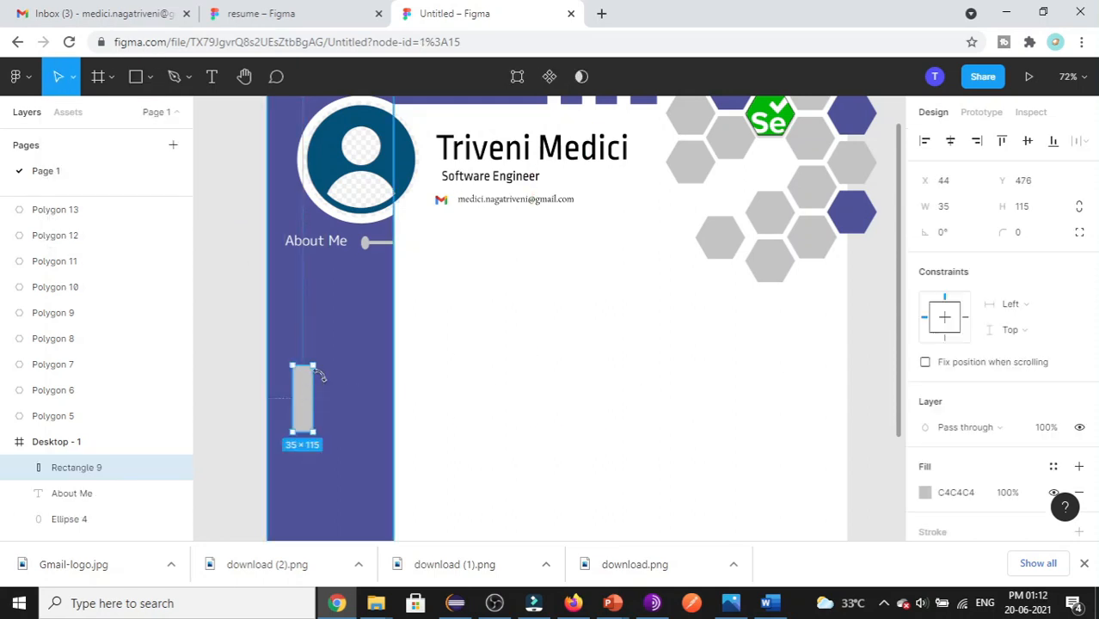
mouse_move(303, 355)
mouse_down()
mouse_move(342, 383)
mouse_move(330, 366)
mouse_move(292, 394)
mouse_move(302, 401)
mouse_move(291, 398)
mouse_move(297, 332)
mouse_move(287, 343)
mouse_up()
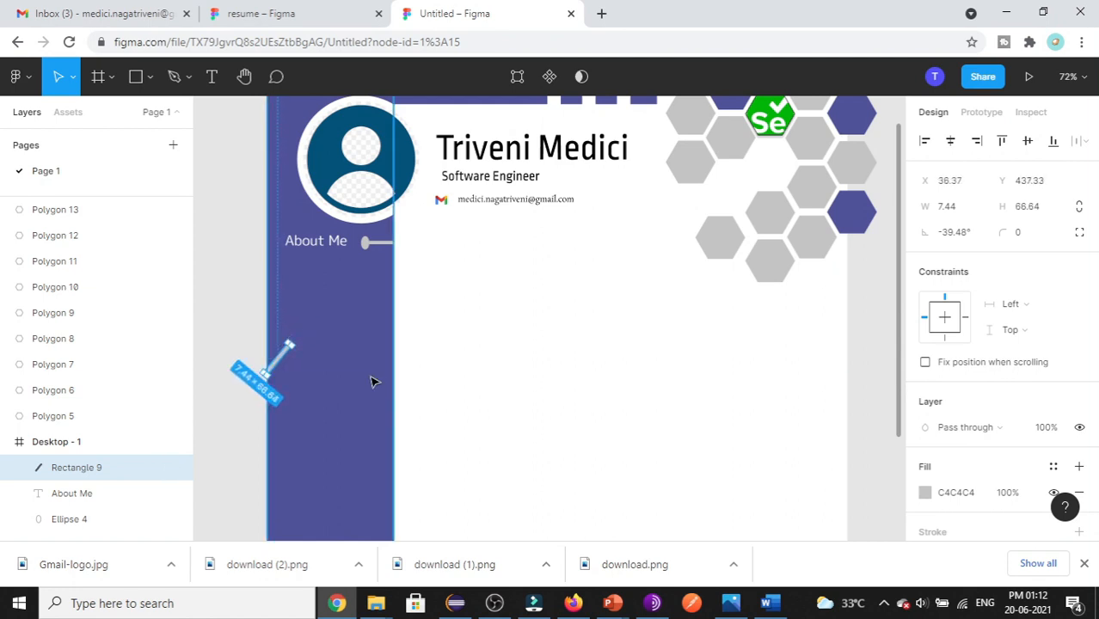
click(602, 356)
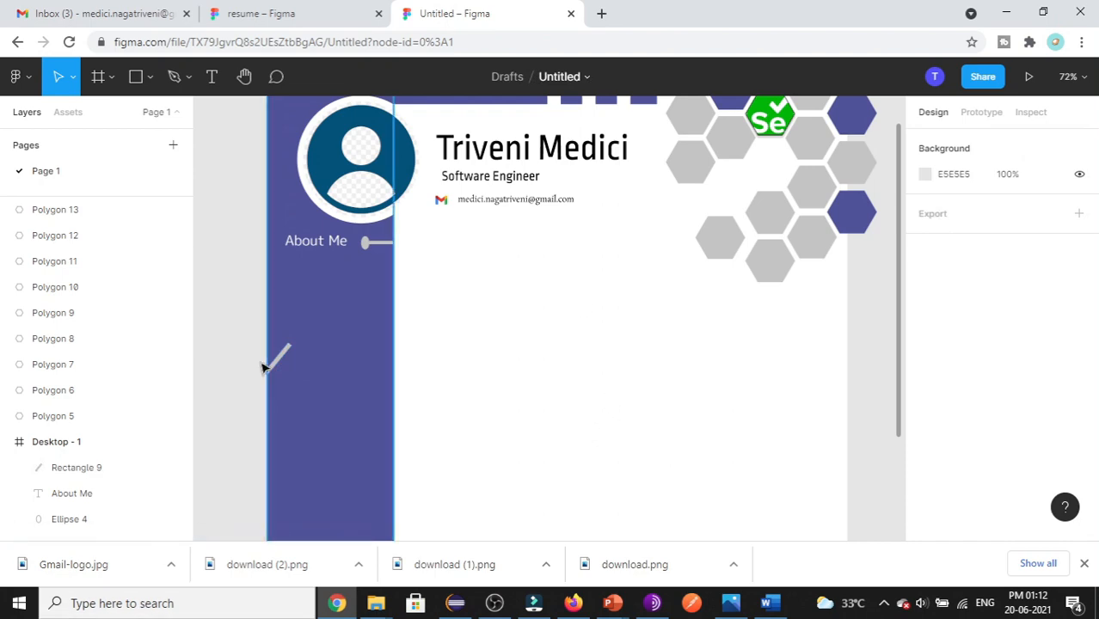
- Compare with the reference zigzag, then paste a copy of the bar and place it to form a peak
click(282, 10)
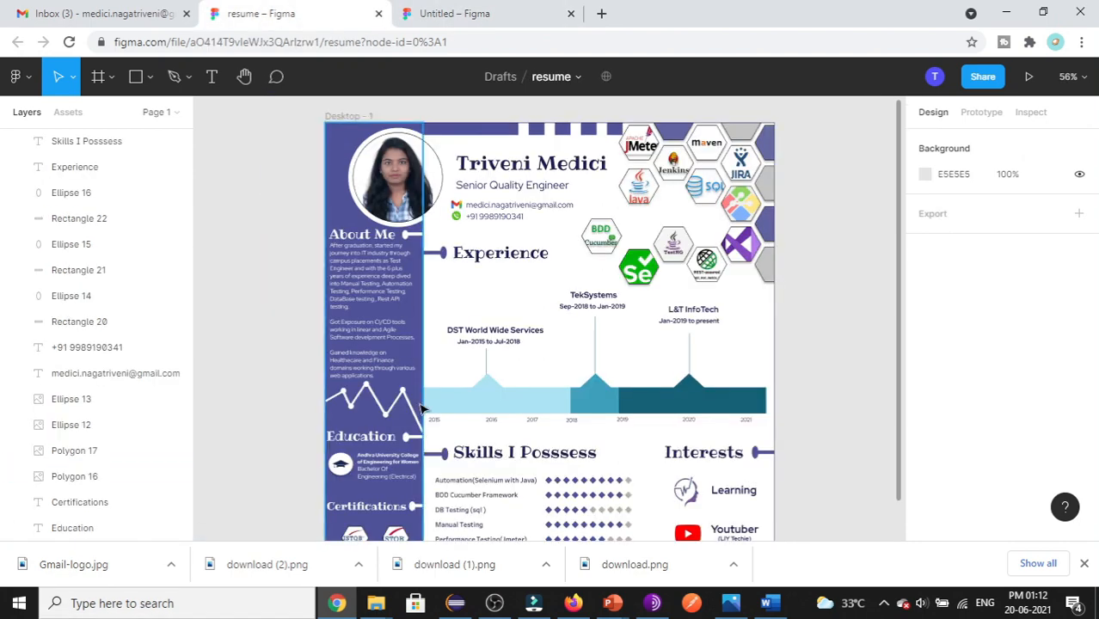
click(428, 10)
click(281, 358)
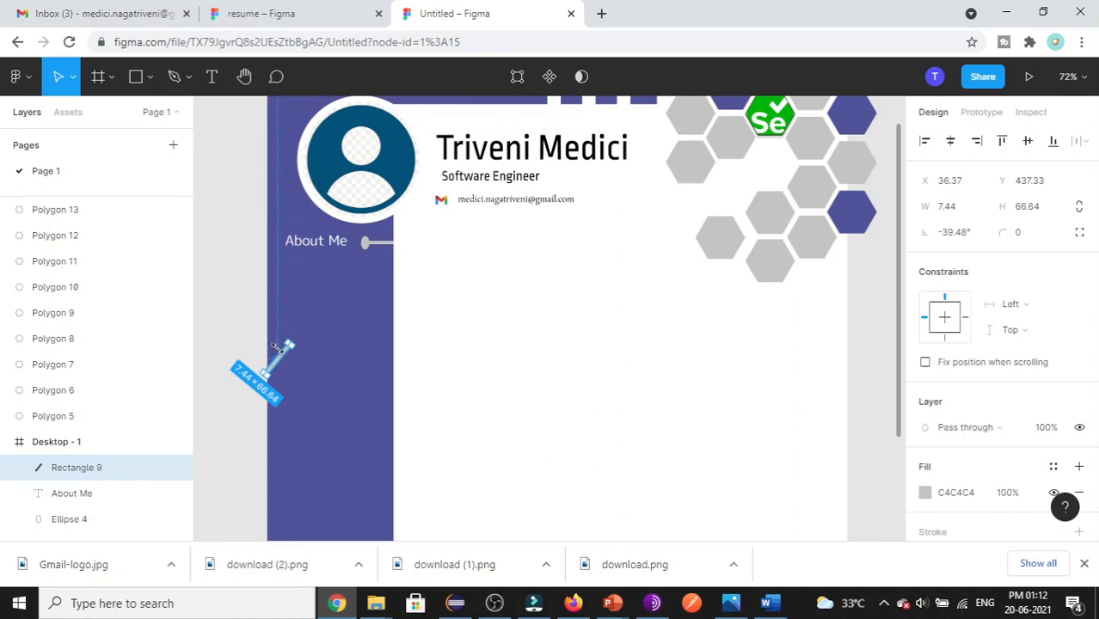
key(ctrl+v)
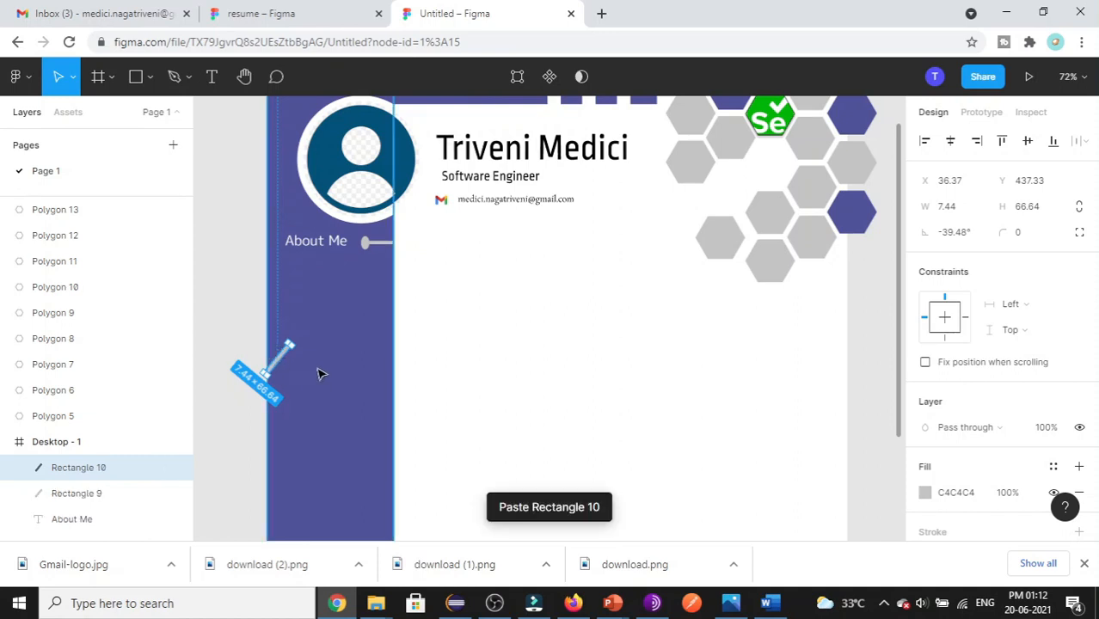
mouse_move(287, 351)
mouse_down()
mouse_move(398, 360)
mouse_move(375, 437)
mouse_move(397, 401)
mouse_move(405, 421)
mouse_move(423, 403)
mouse_move(296, 367)
mouse_move(306, 378)
mouse_move(297, 360)
mouse_up()
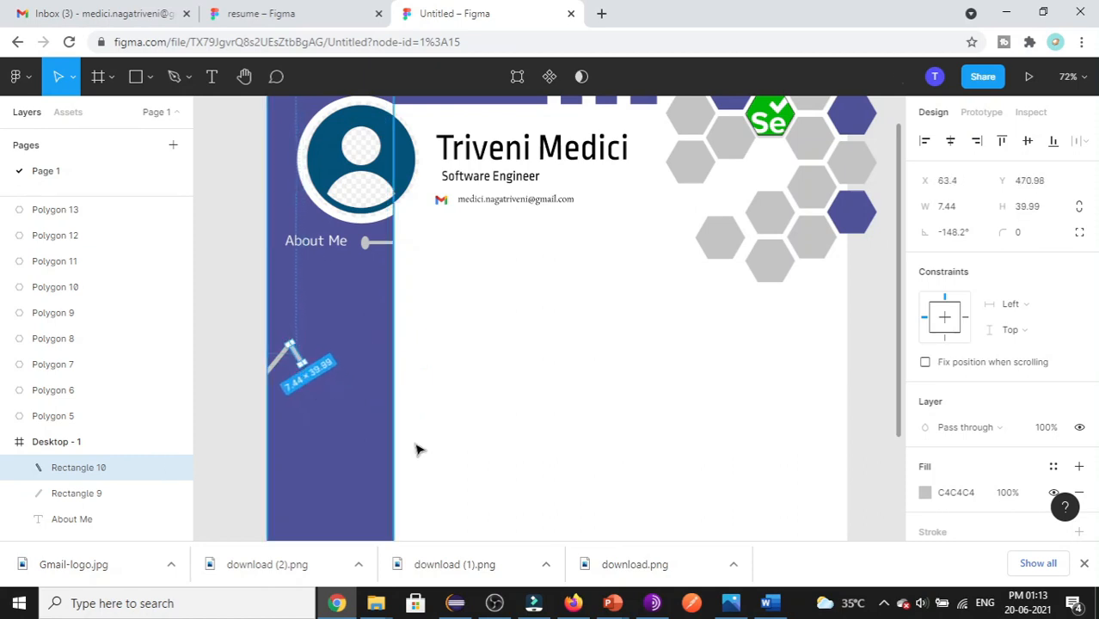
- Draw a small ellipse of about 19×14 beside the grey slanted lines
click(479, 395)
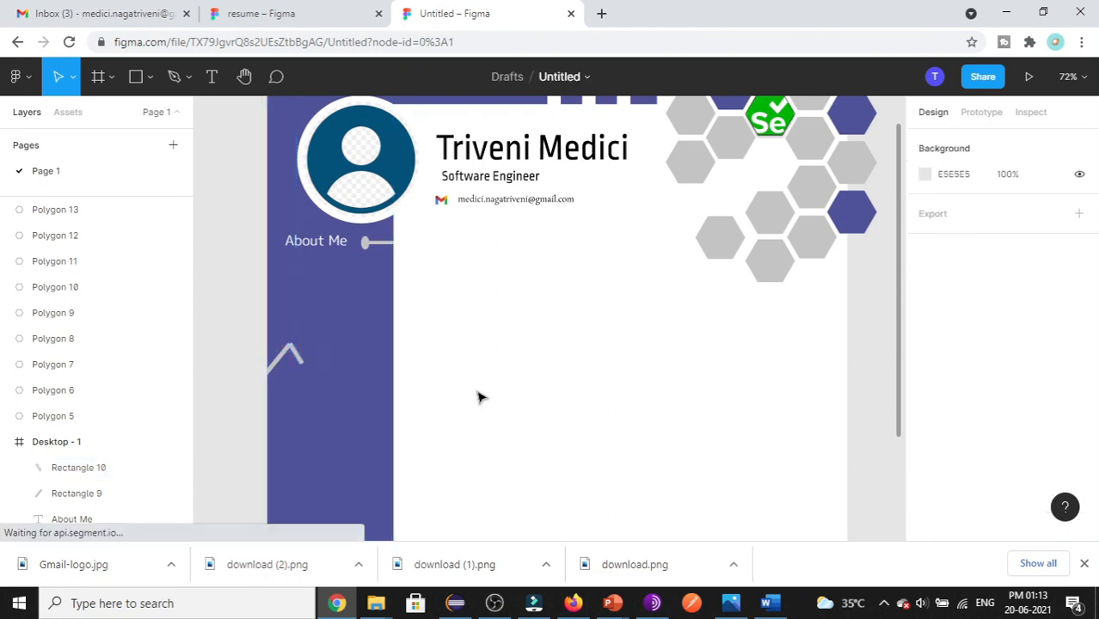
click(149, 86)
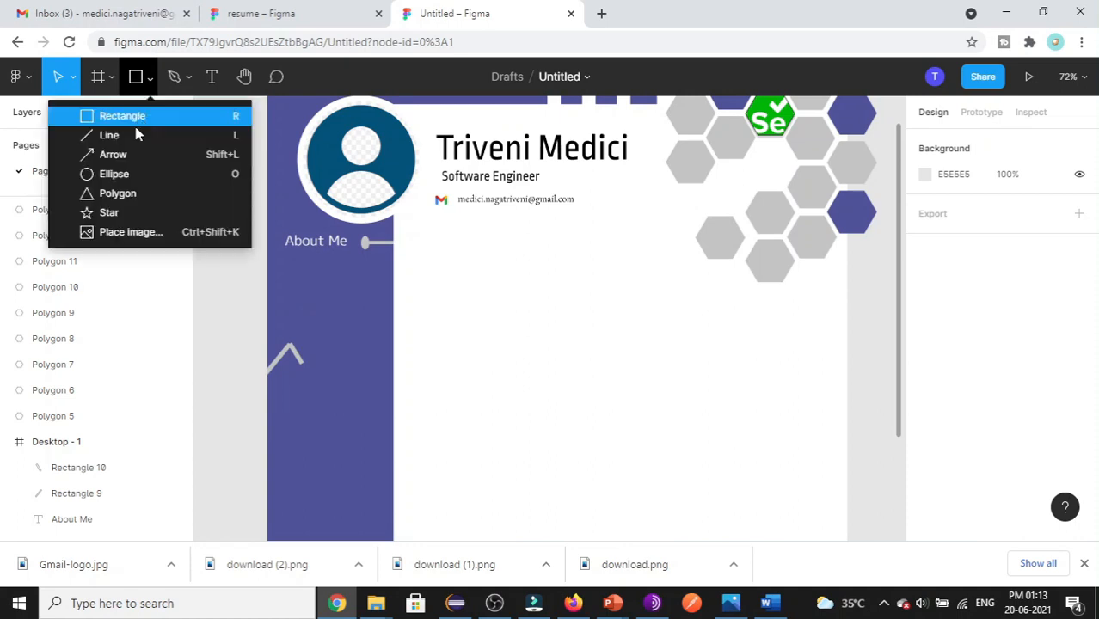
click(133, 176)
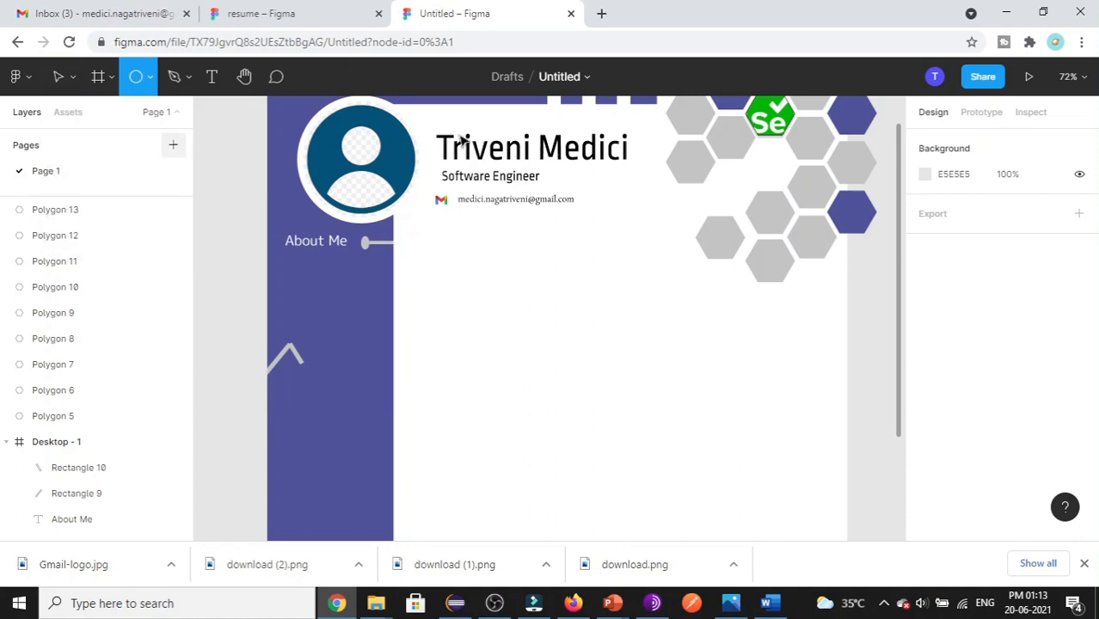
mouse_move(479, 328)
mouse_down()
mouse_move(508, 343)
mouse_move(290, 347)
mouse_up()
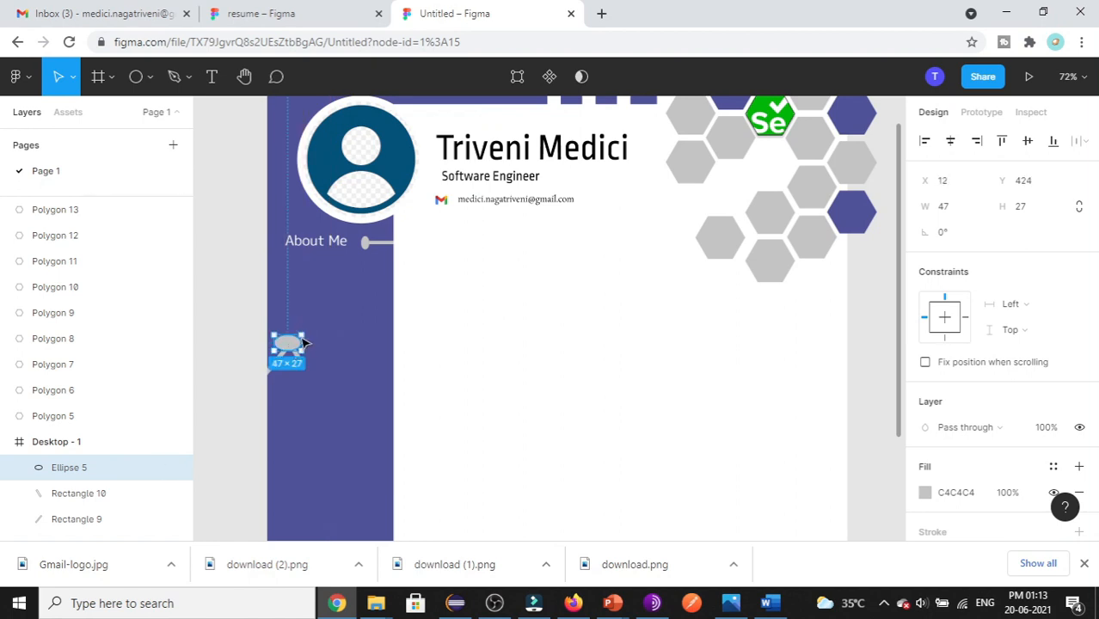
drag(298, 335, 288, 347)
click(513, 326)
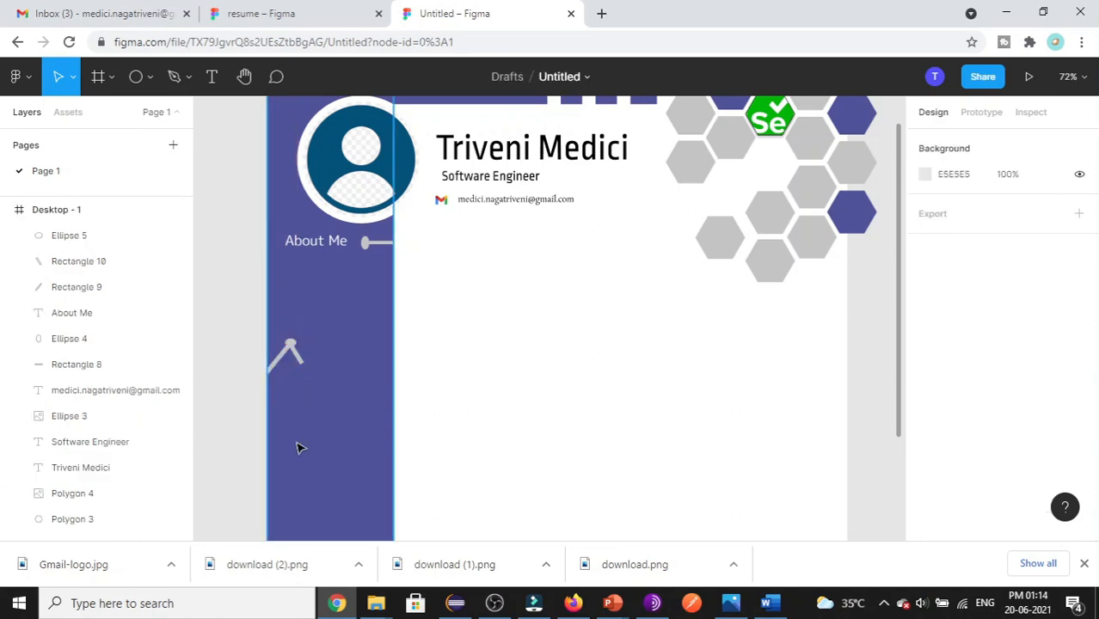
- Paste a copy of the connector dot onto the end of the slanted line
click(290, 352)
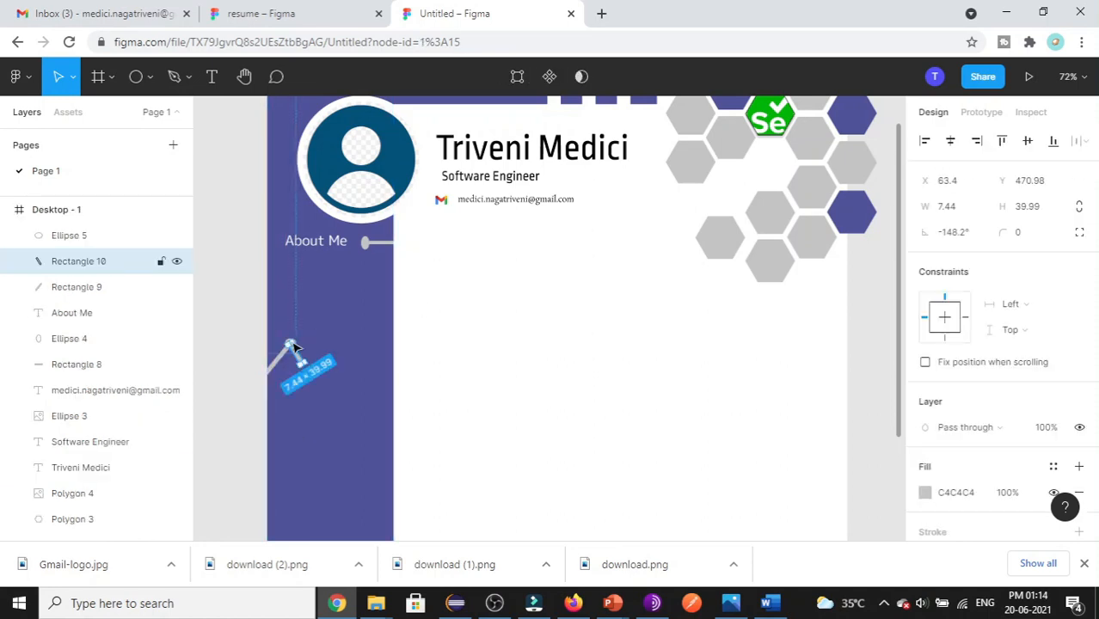
click(293, 346)
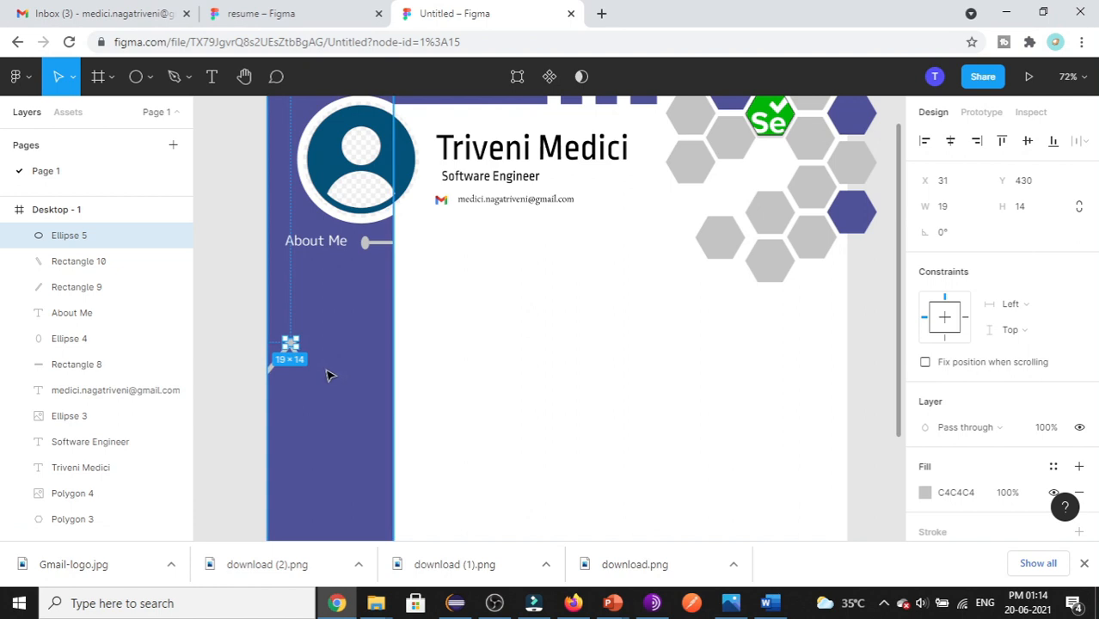
key(ctrl+v)
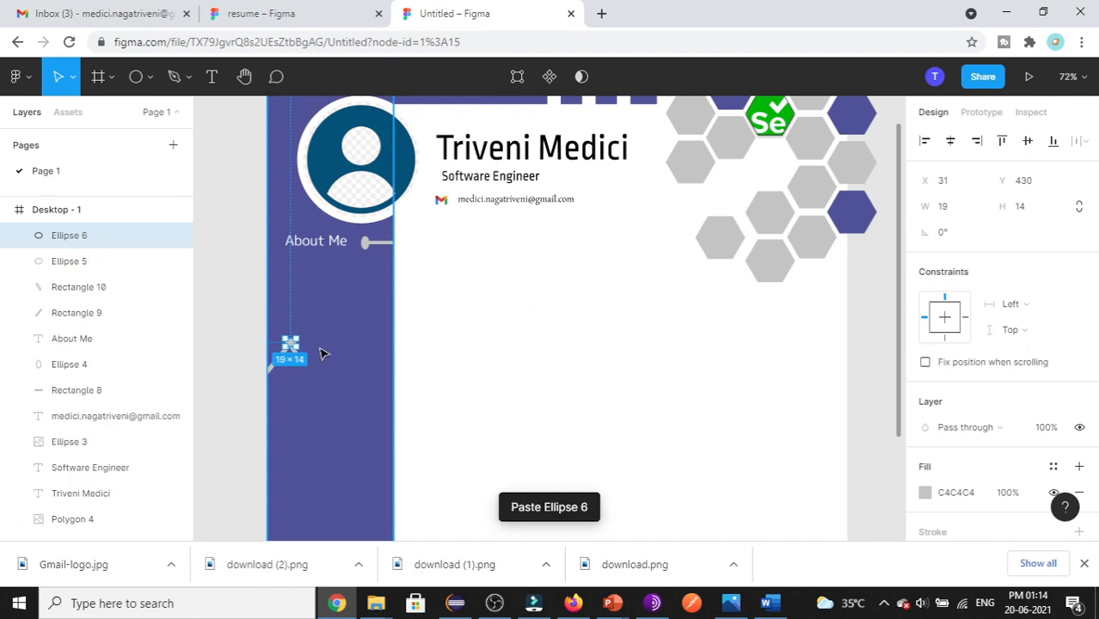
drag(291, 345, 304, 368)
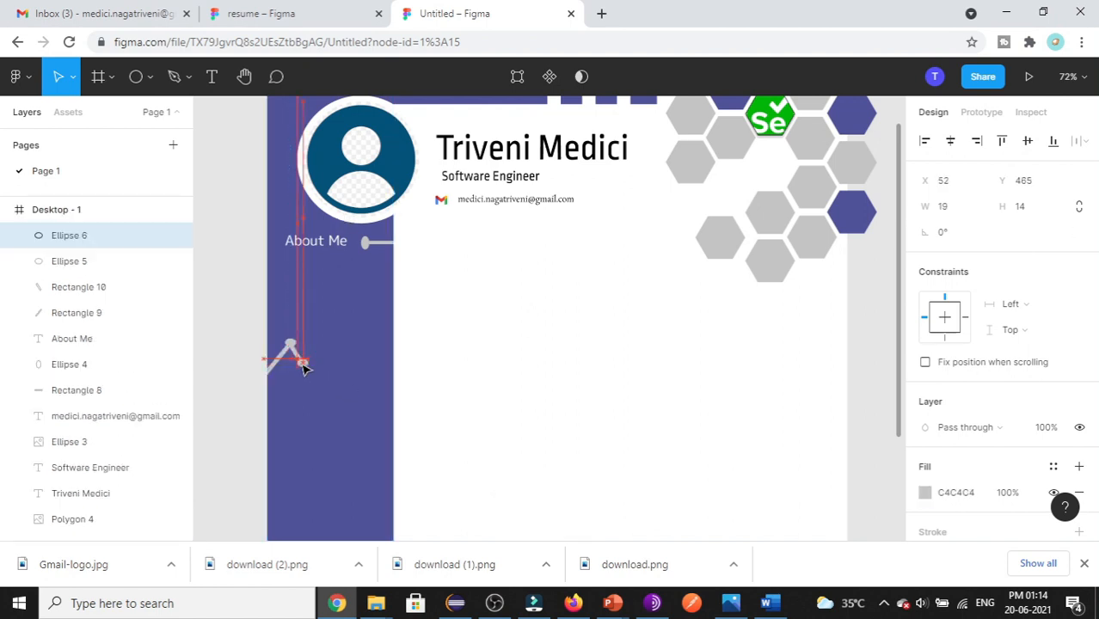
click(590, 378)
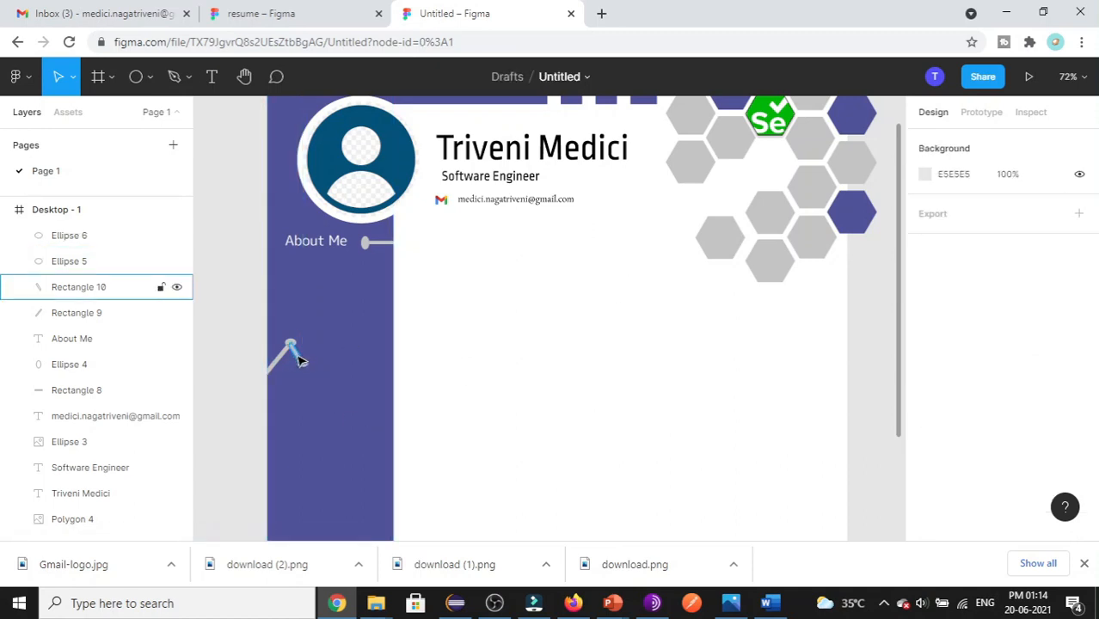
- Paste a copy of the slanted line to the right and stretch it into an upward slant
click(293, 353)
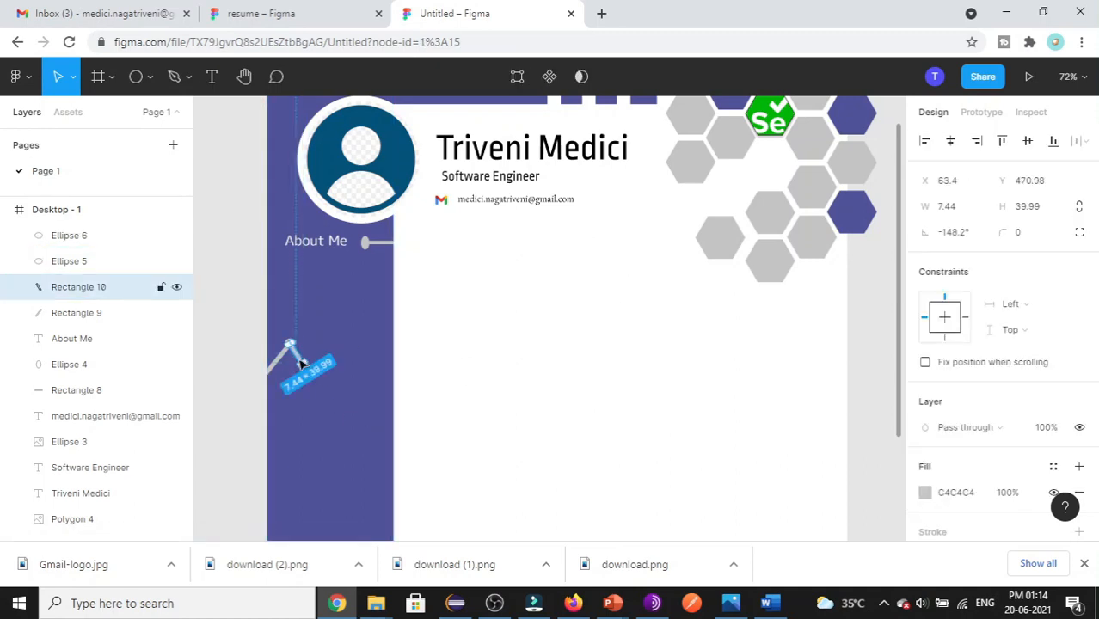
click(538, 311)
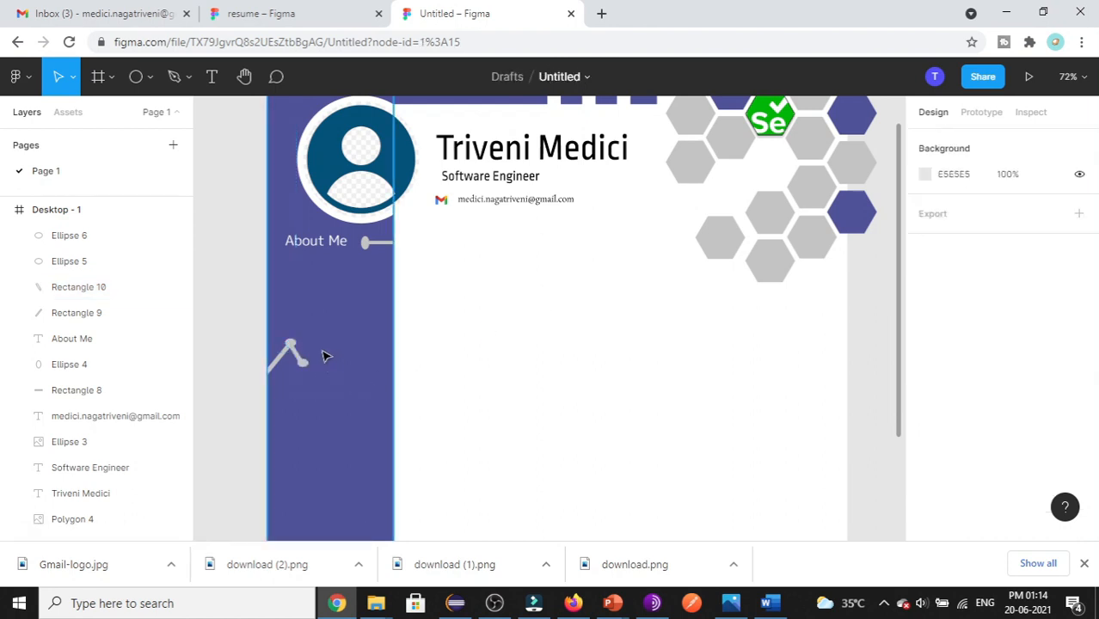
key(ctrl+v)
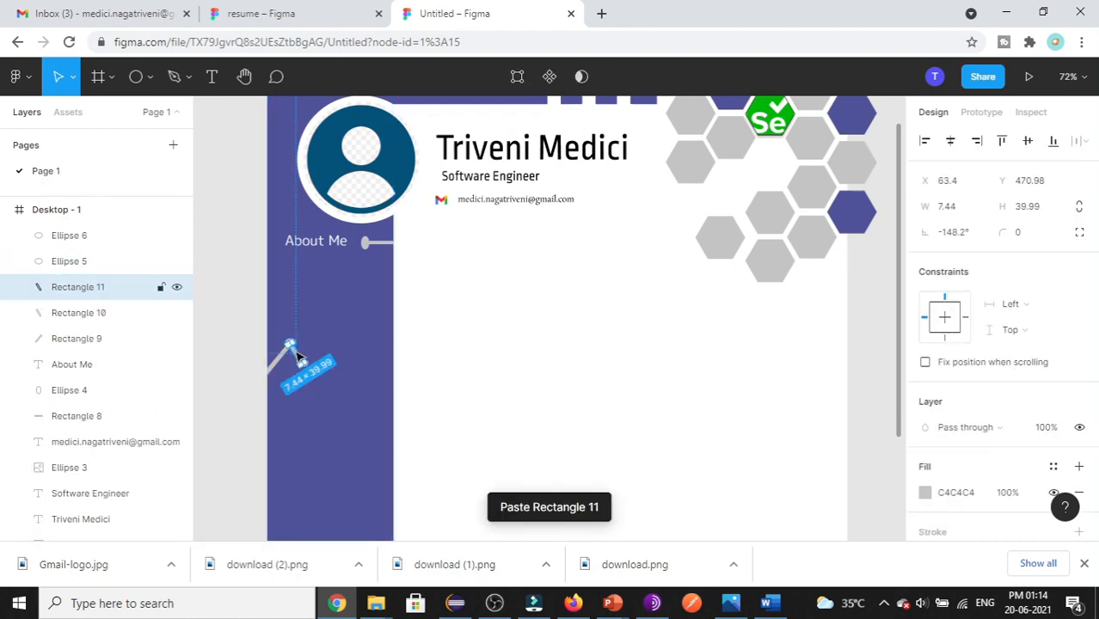
drag(290, 348, 322, 348)
click(300, 24)
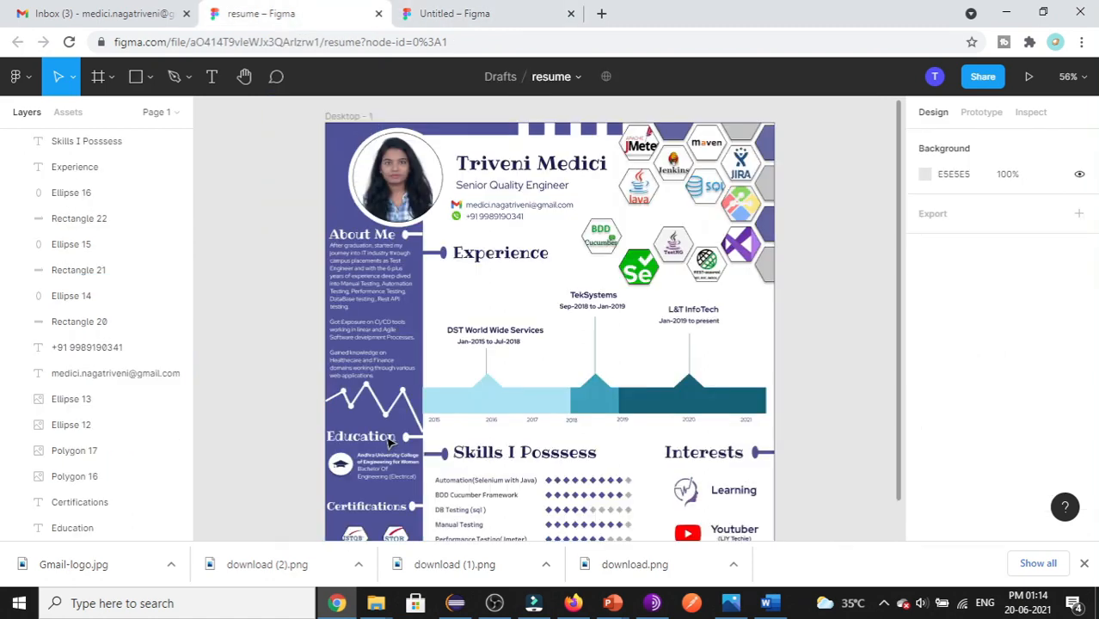
click(514, 9)
drag(323, 345, 387, 318)
key(ctrl+z)
- Duplicate the first connector dot for the next zigzag joint
click(336, 345)
click(318, 350)
click(322, 341)
click(290, 346)
key(ctrl+c)
key(ctrl+v)
- Add another copy of the slanted line and another connector dot to the zigzag
click(321, 337)
click(311, 359)
click(298, 355)
key(ctrl+c)
key(ctrl+v)
click(302, 363)
key(ctrl+c)
key(ctrl+v)
- Add a final upward line, lengthen it to complete the zigzag, and view the finished resume
click(312, 352)
key(ctrl+c)
key(ctrl+v)
click(371, 365)
click(365, 347)
drag(387, 319, 382, 318)
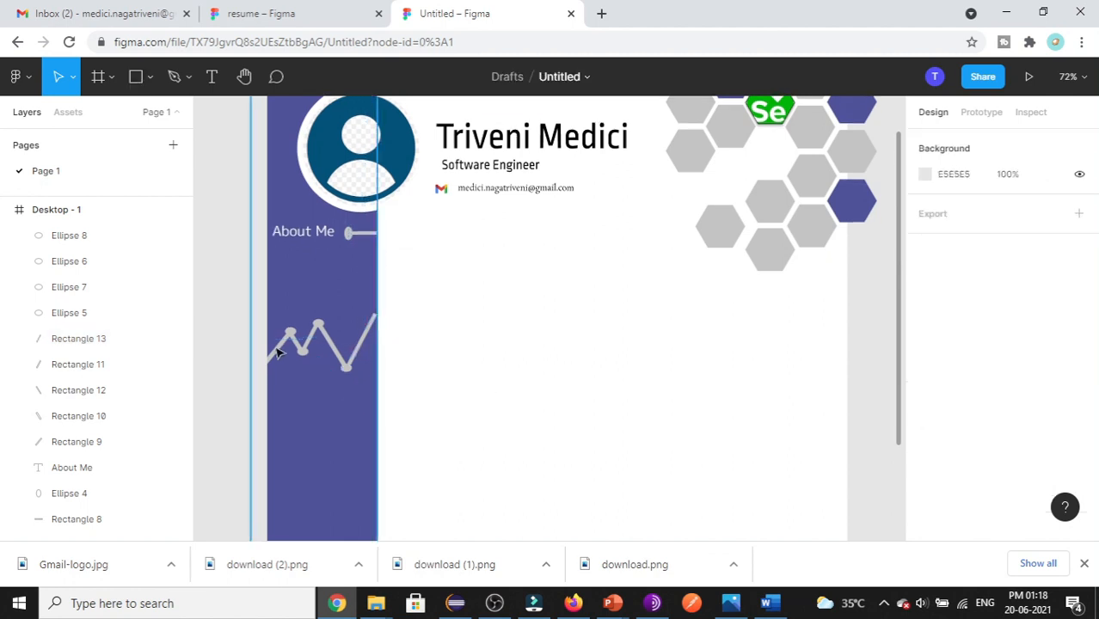
click(326, 13)
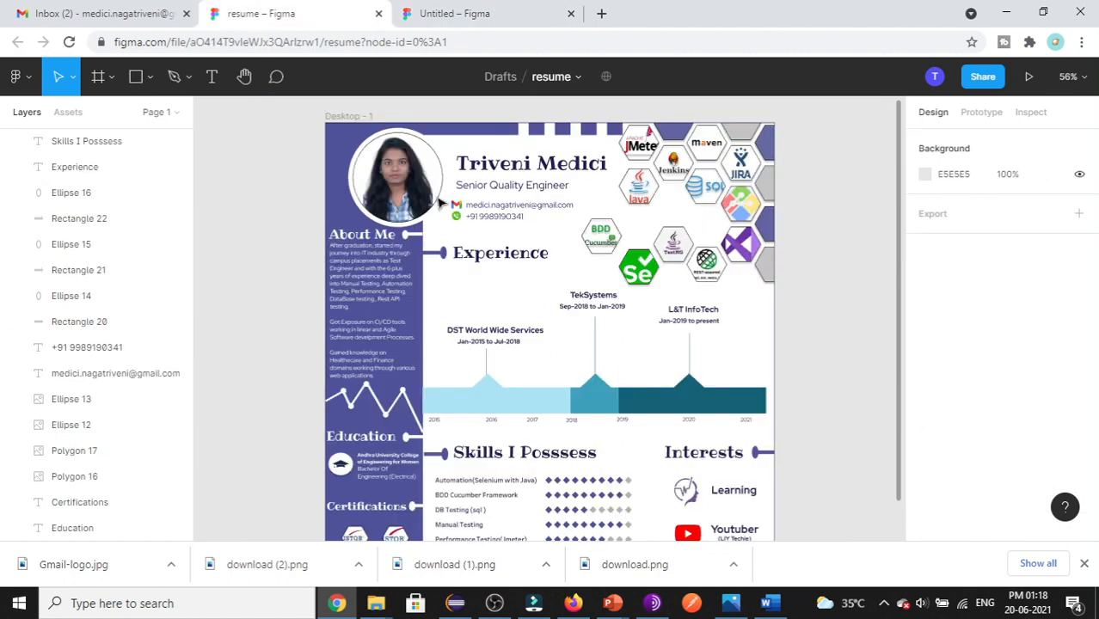
- Scroll through the finished reference resume, then return to the Untitled draft
scroll(397, 332, down, 2)
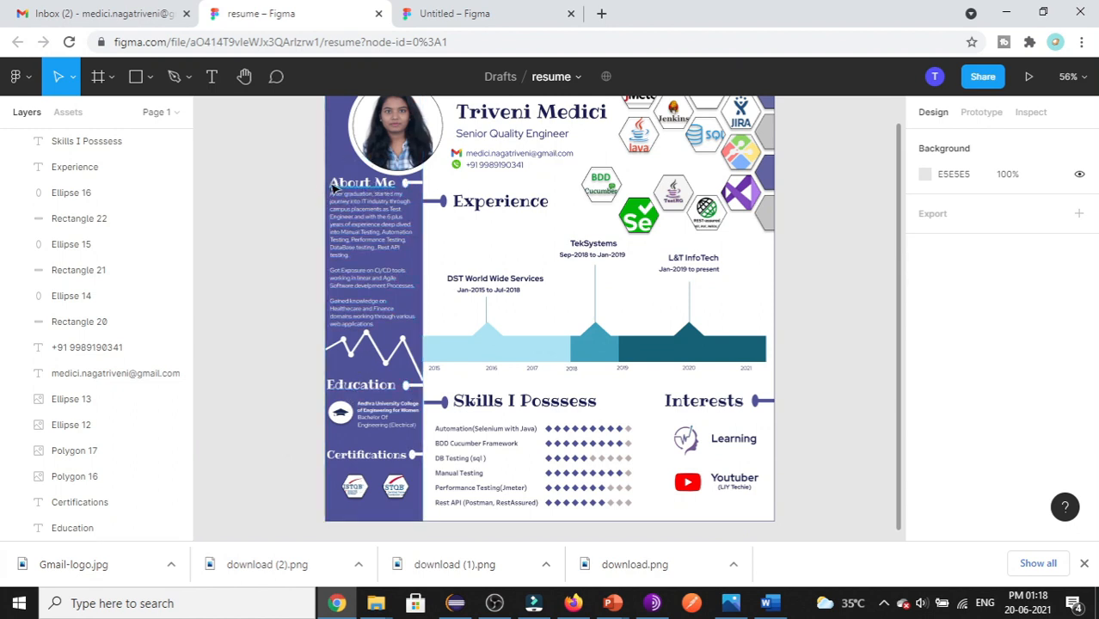
scroll(332, 187, down, 1)
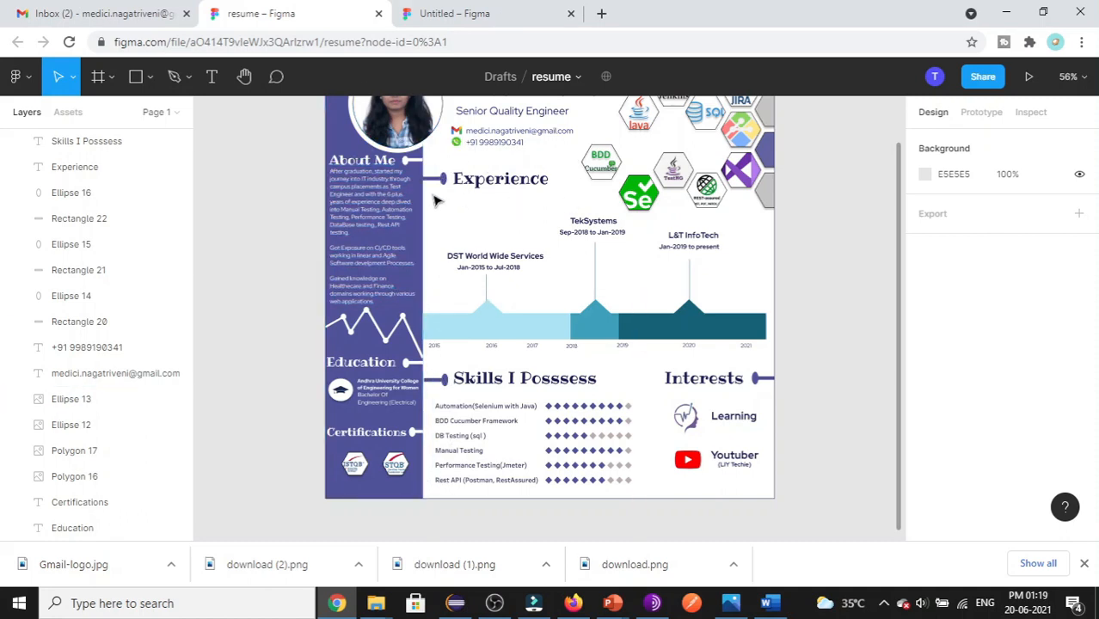
key(ctrl+Tab)
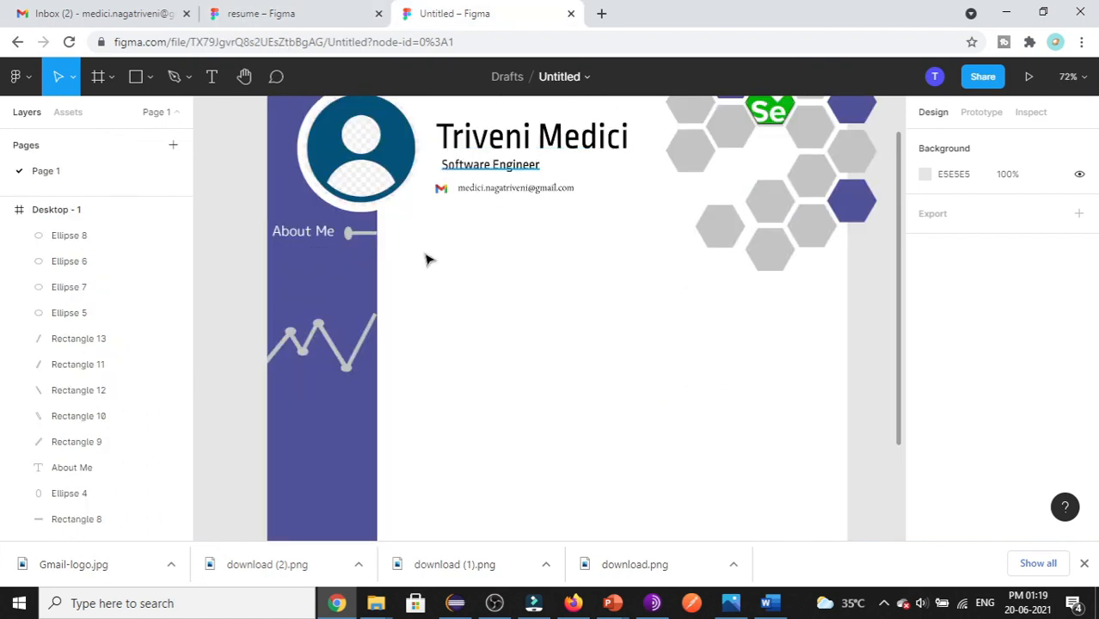
- Duplicate the About Me bar and dot to the right of the sidebar, rotating the bar 180°
click(351, 234)
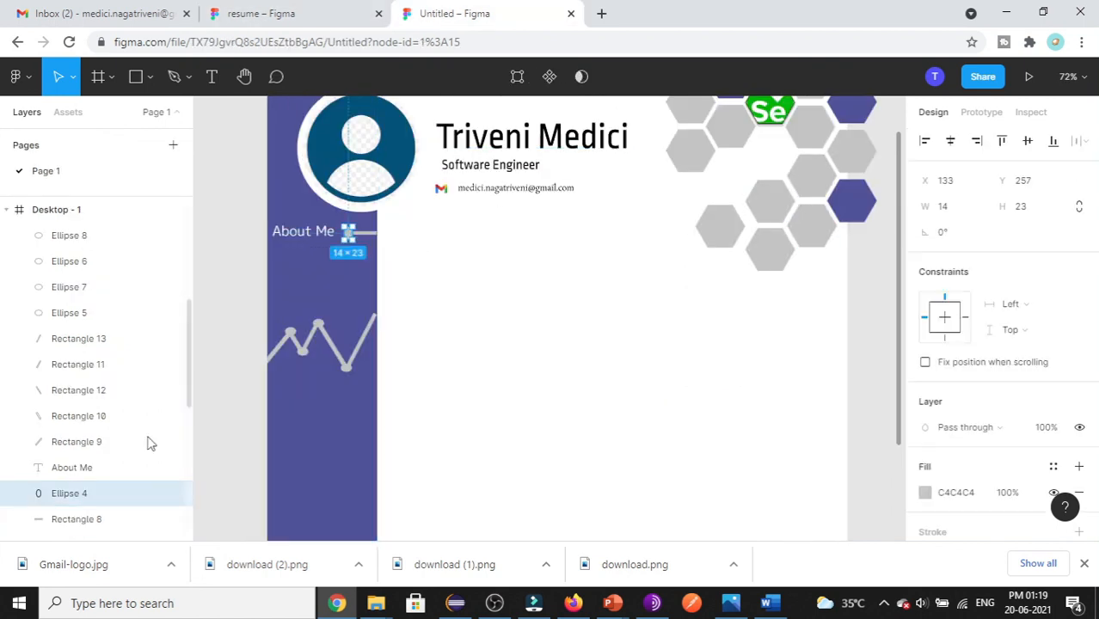
shift+click(129, 519)
key(ctrl+c)
key(ctrl+v)
drag(355, 236, 437, 244)
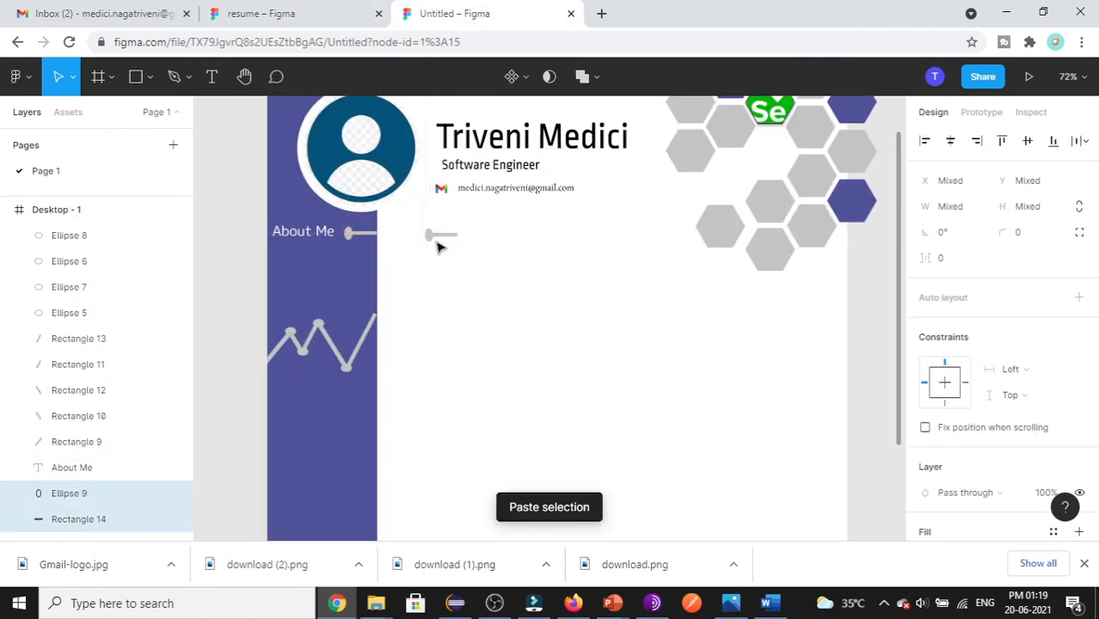
click(429, 233)
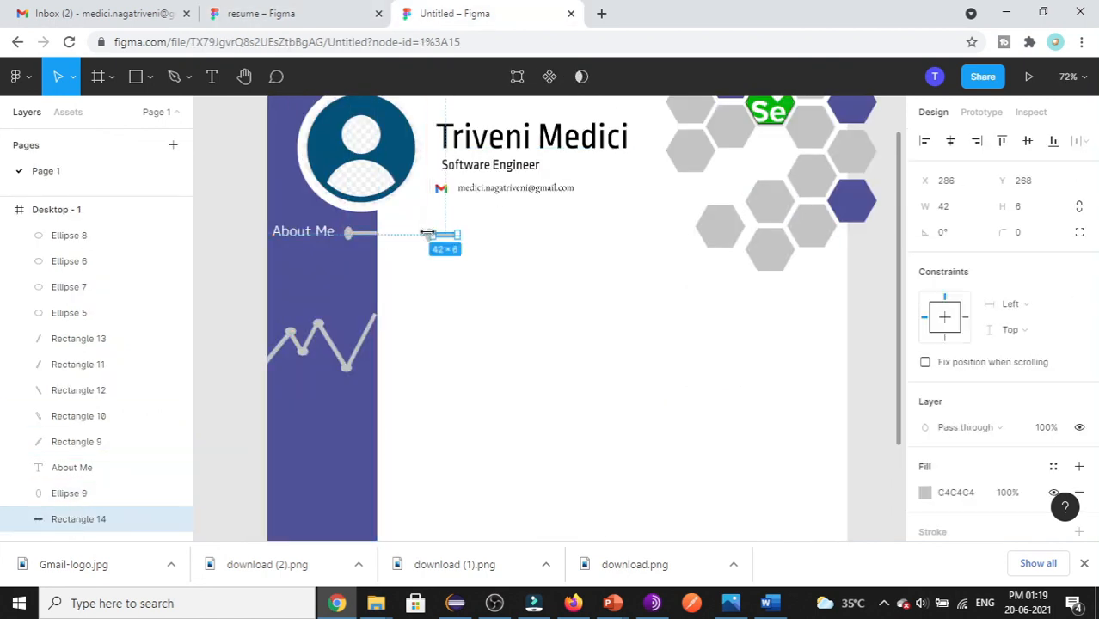
click(945, 232)
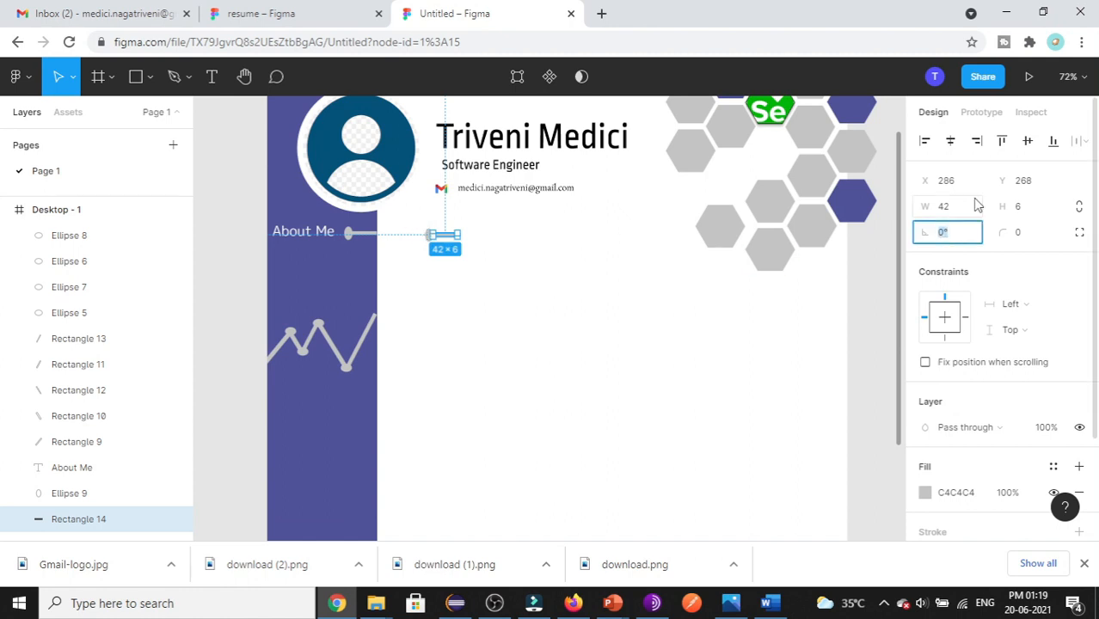
key(Tab)
- Place the copied dot at the right end of the new connector bar
drag(430, 233, 462, 237)
click(476, 317)
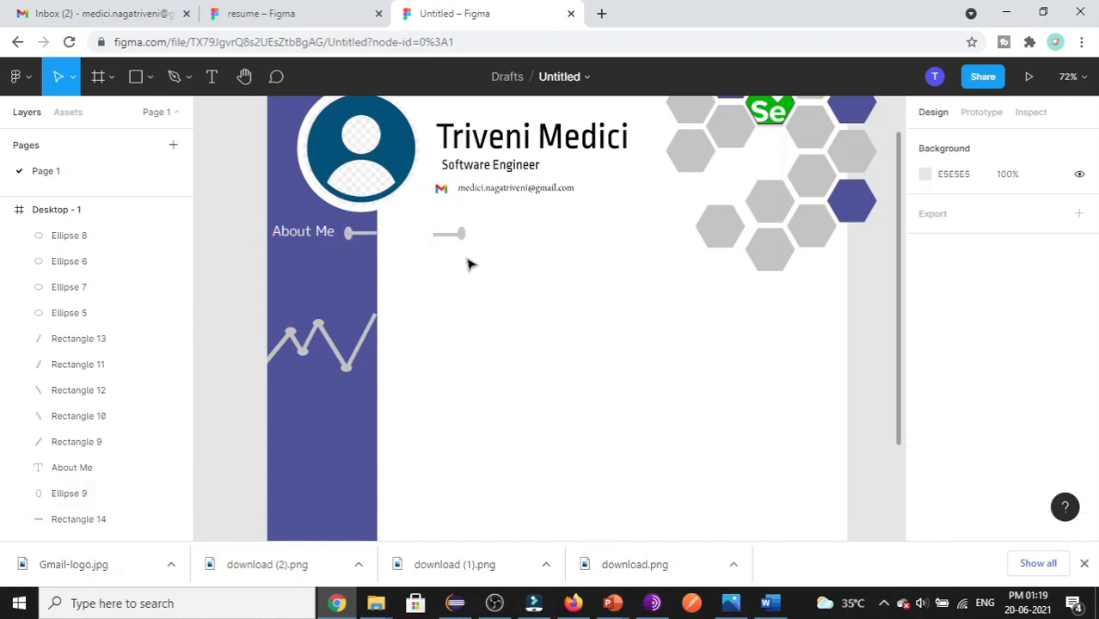
click(461, 234)
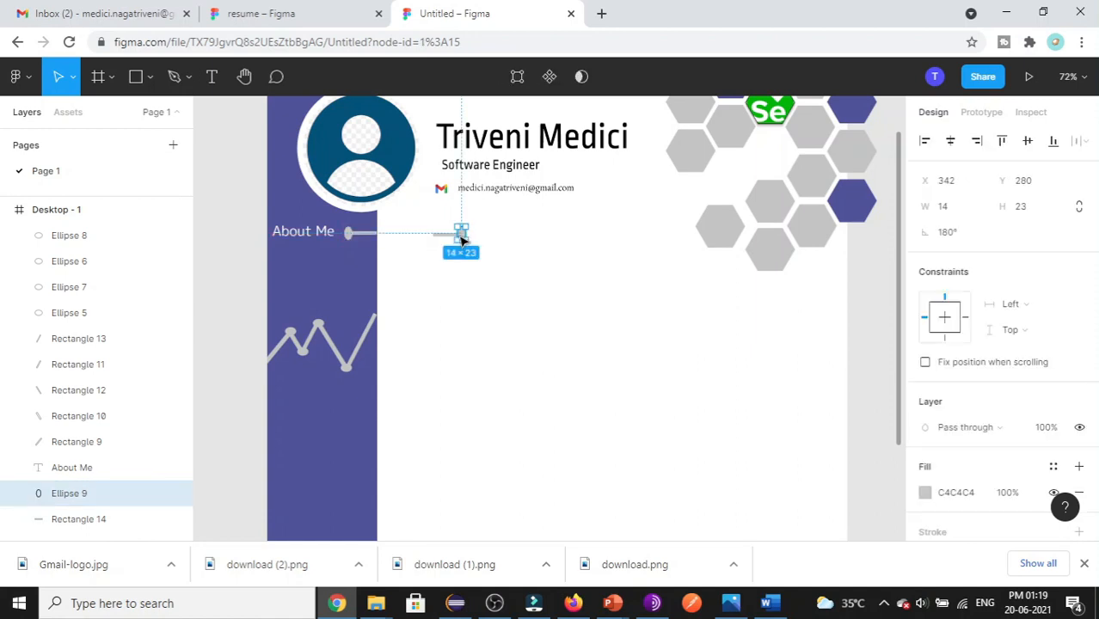
drag(461, 239, 395, 253)
click(444, 296)
drag(464, 241, 404, 255)
click(438, 363)
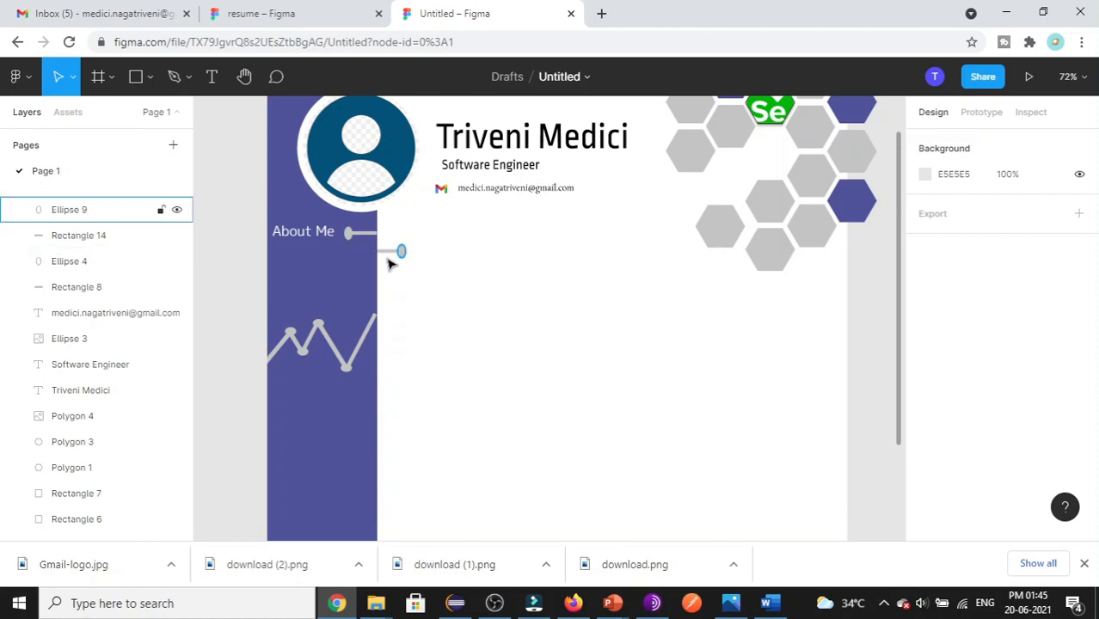
- Fill both the connector bar and its dot with 50539D
click(387, 251)
click(957, 497)
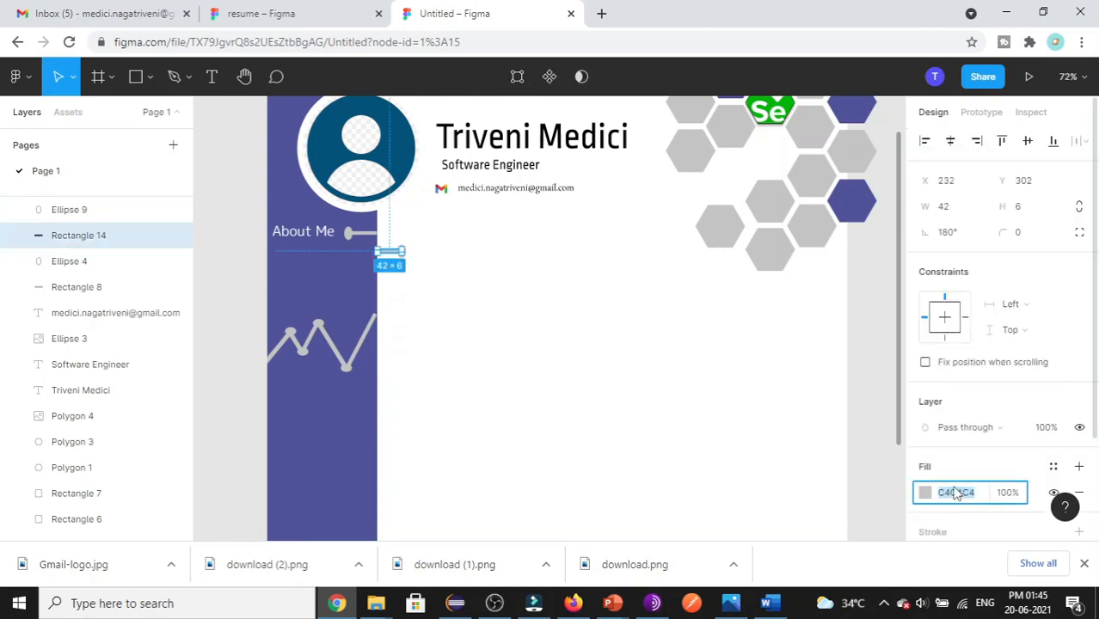
key(ctrl+v)
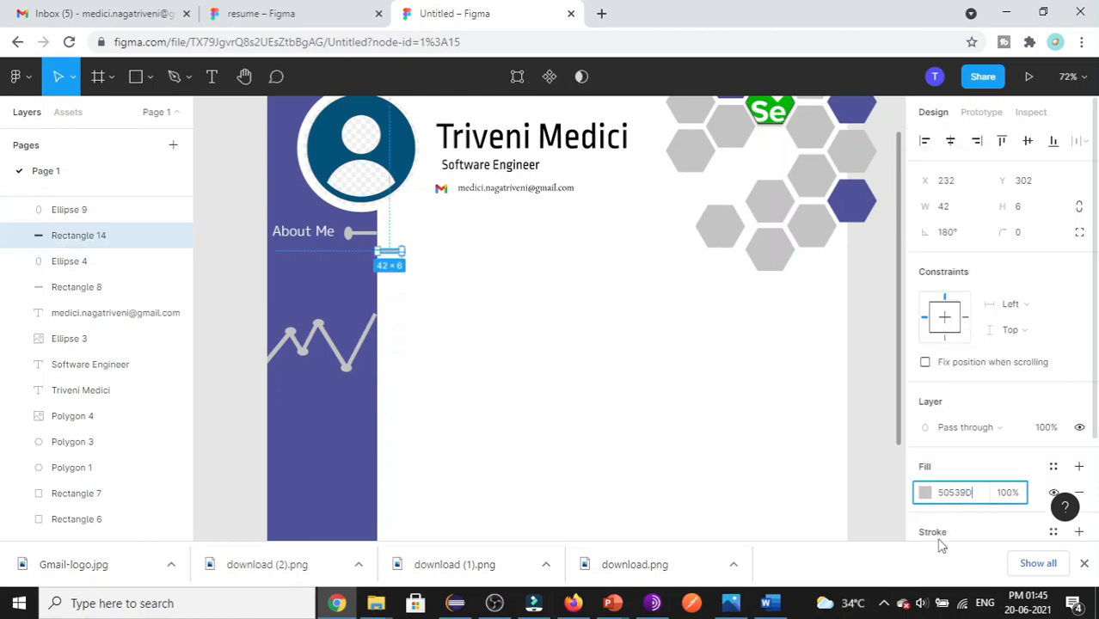
click(409, 246)
click(402, 251)
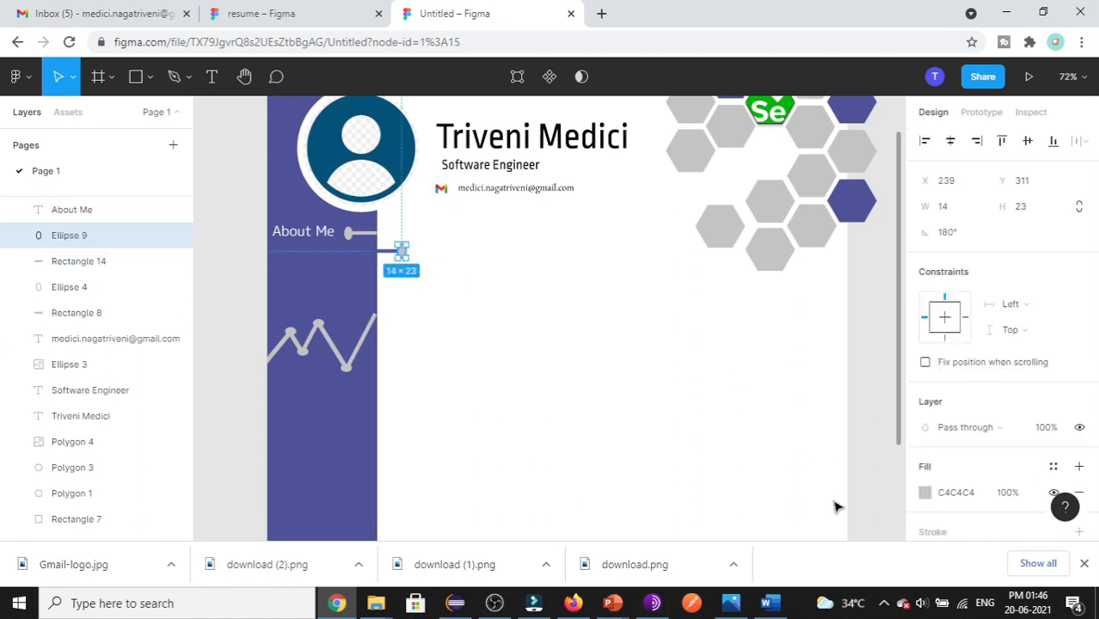
click(957, 493)
key(ctrl+v)
click(614, 445)
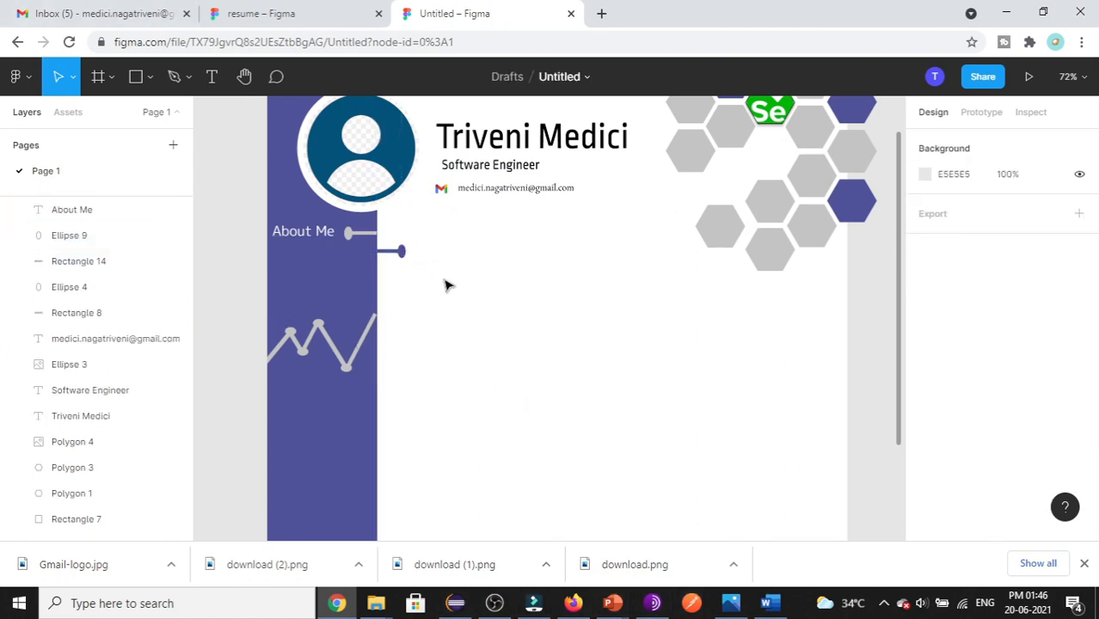
click(213, 79)
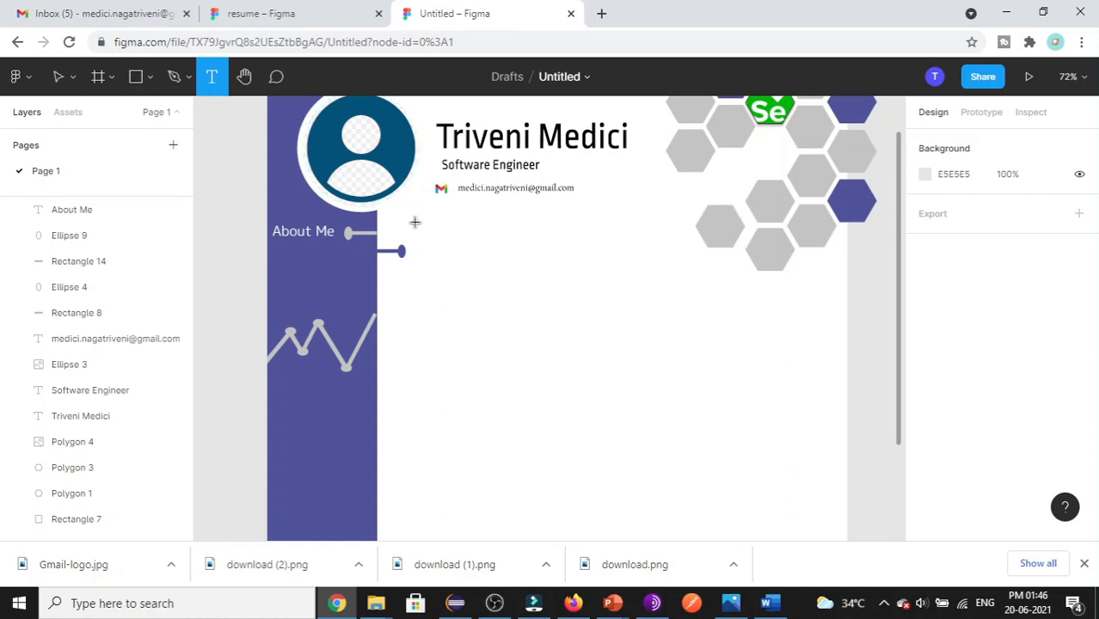
- Add an 'Experience' heading beside the connector in Rounded Mplus 1c Bold, size 48
drag(414, 222, 617, 280)
text(Expe)
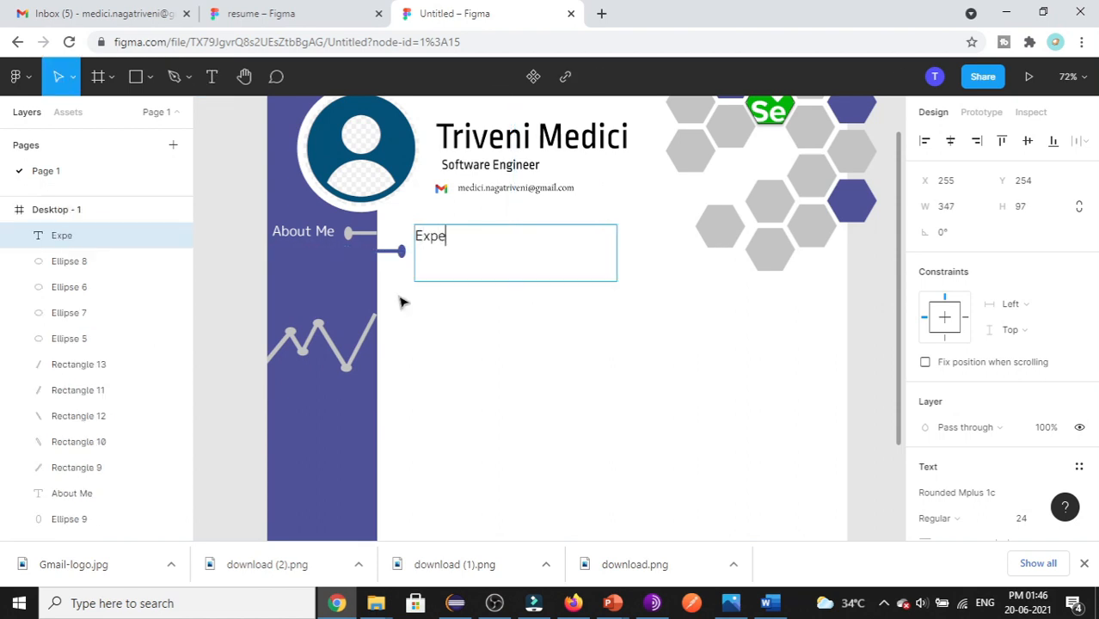
text(rience)
key(ctrl+a)
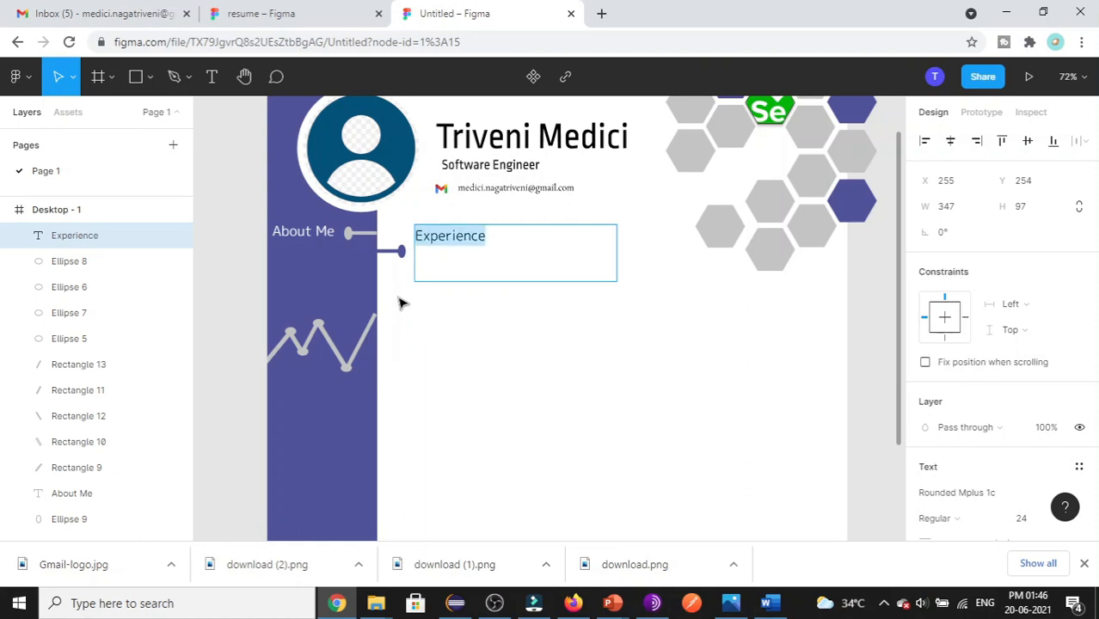
scroll(1058, 363, down, 3)
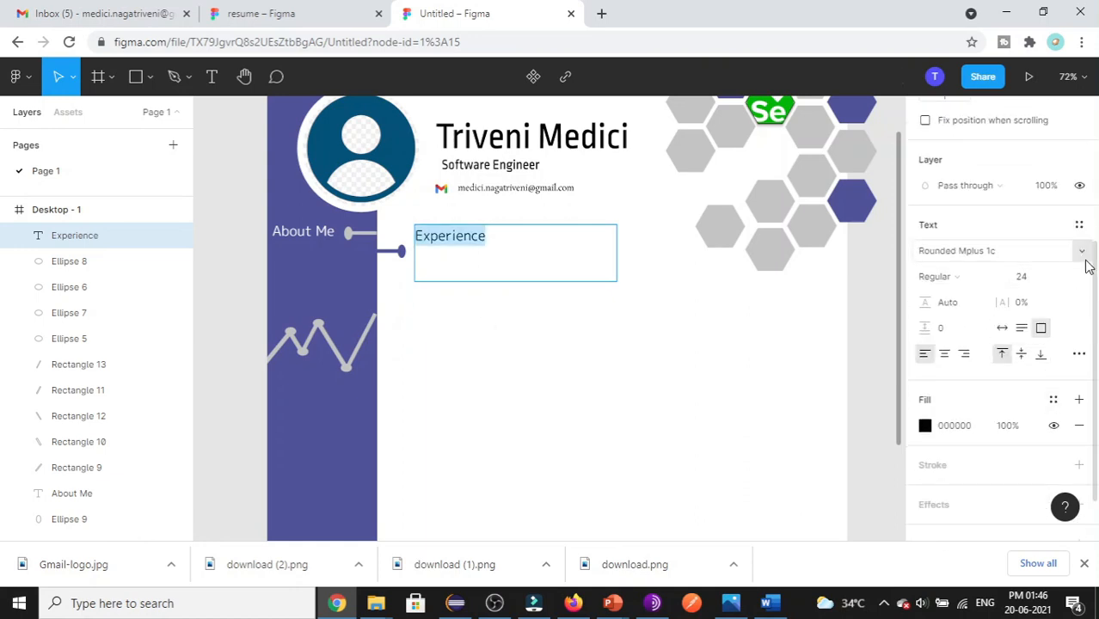
click(1081, 276)
click(1029, 356)
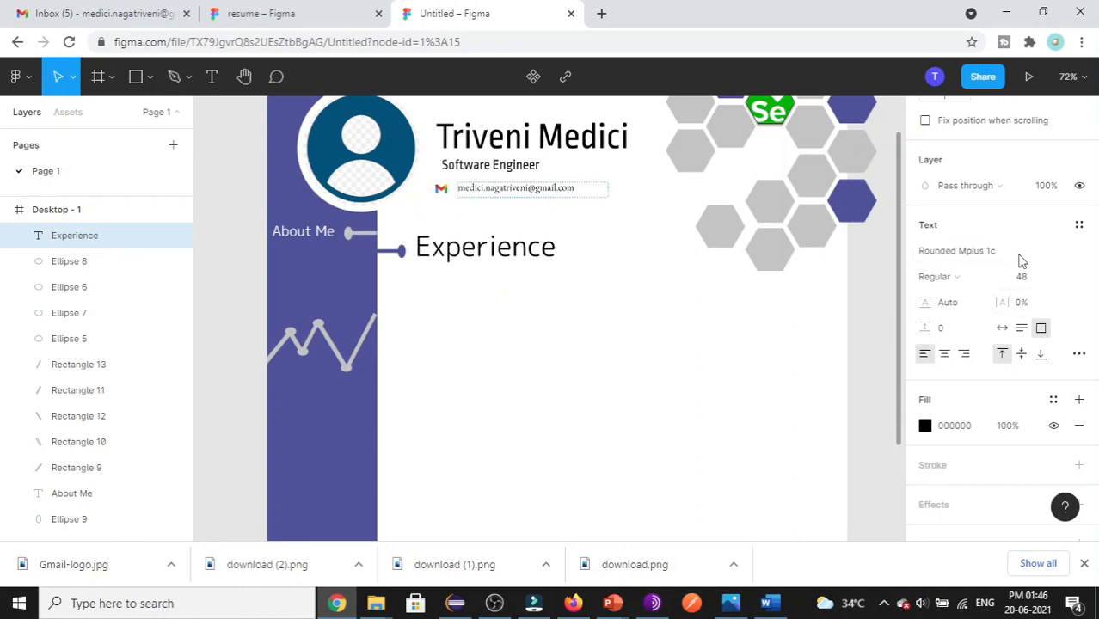
click(1083, 258)
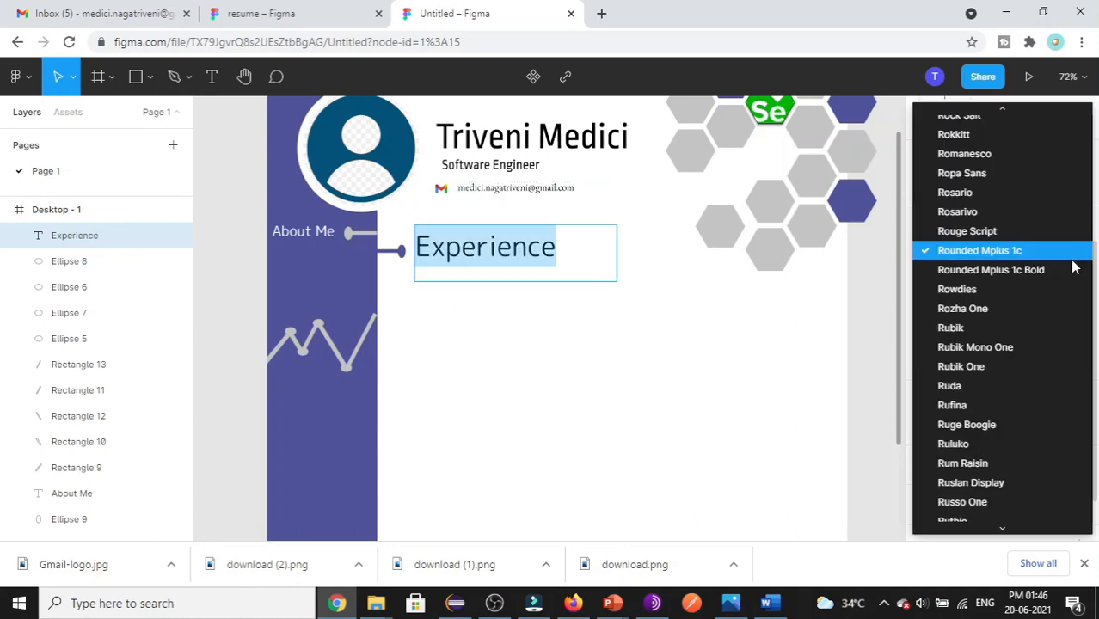
click(976, 272)
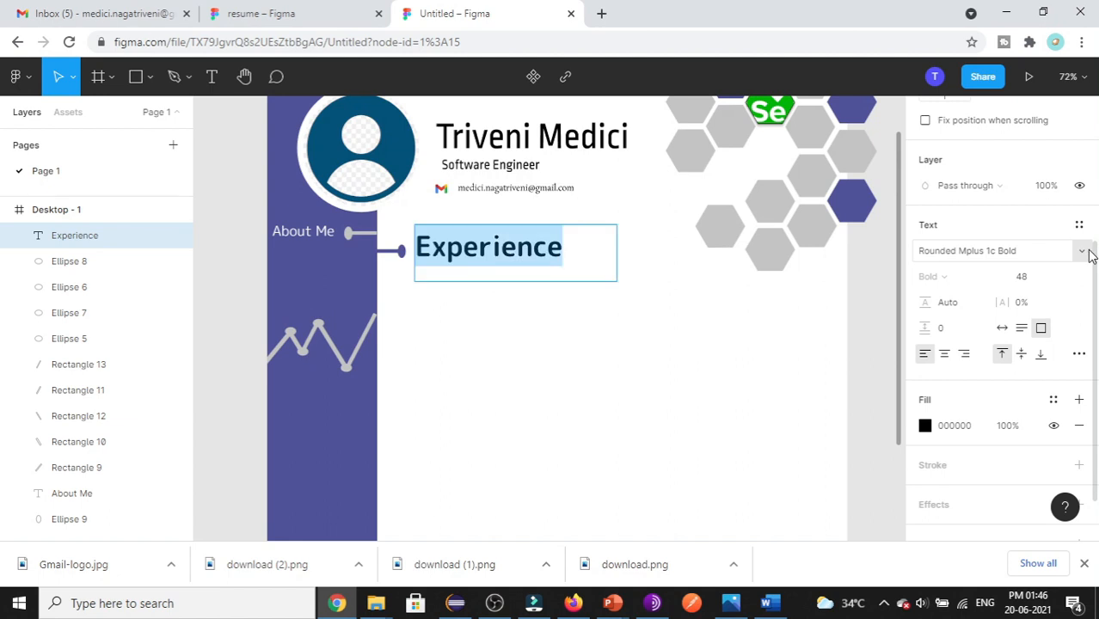
click(1087, 252)
click(654, 369)
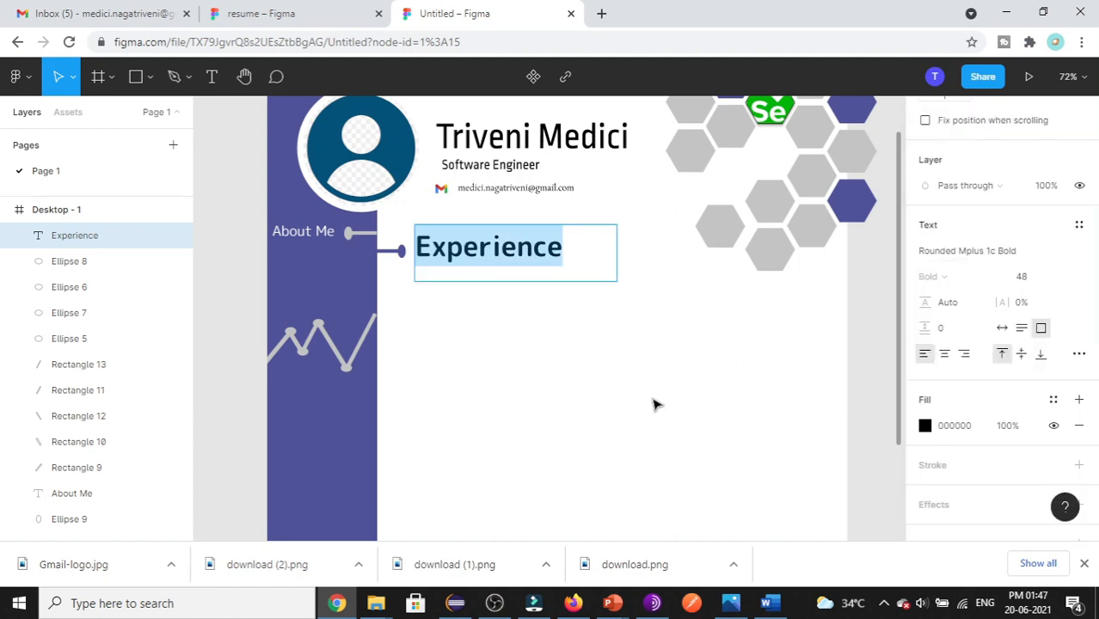
key(Escape)
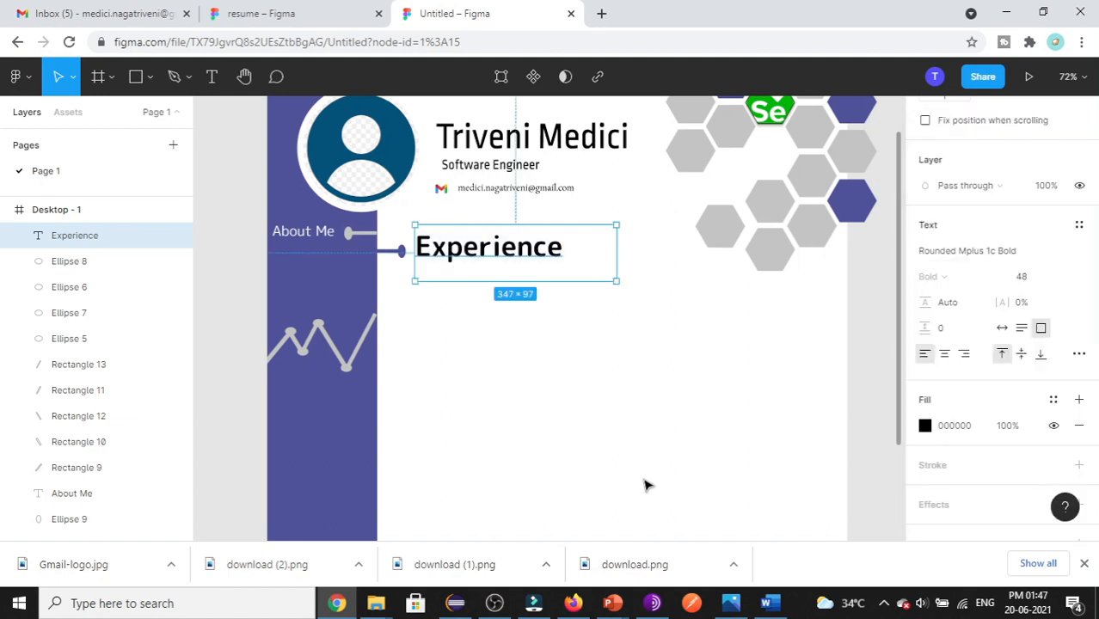
key(Escape)
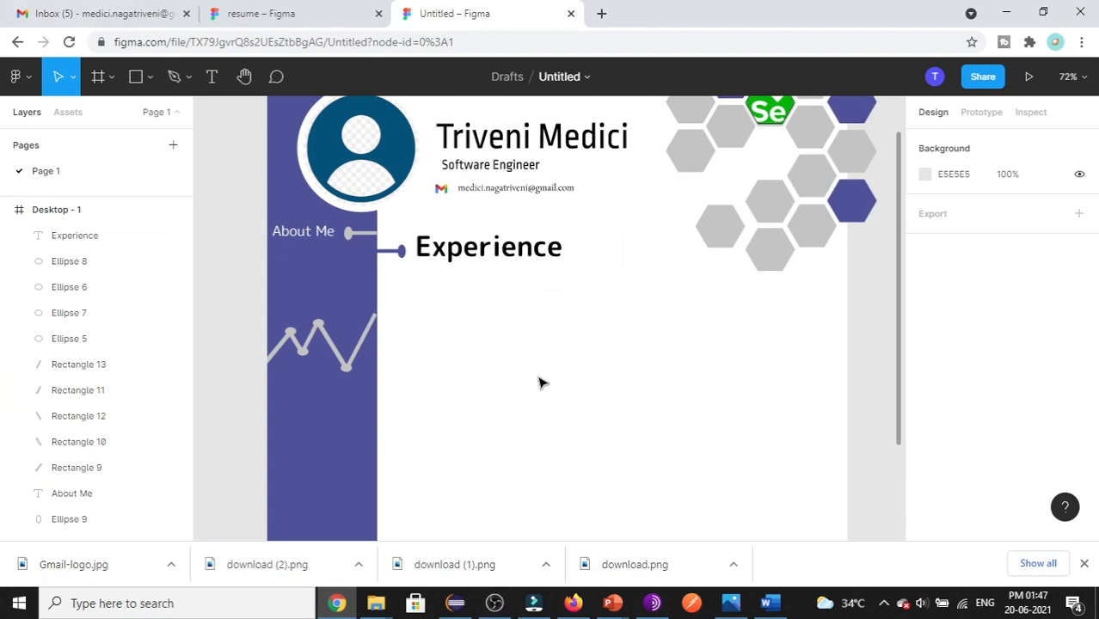
- Change the Experience heading's fill from black to 50539D
scroll(461, 368, down, 1)
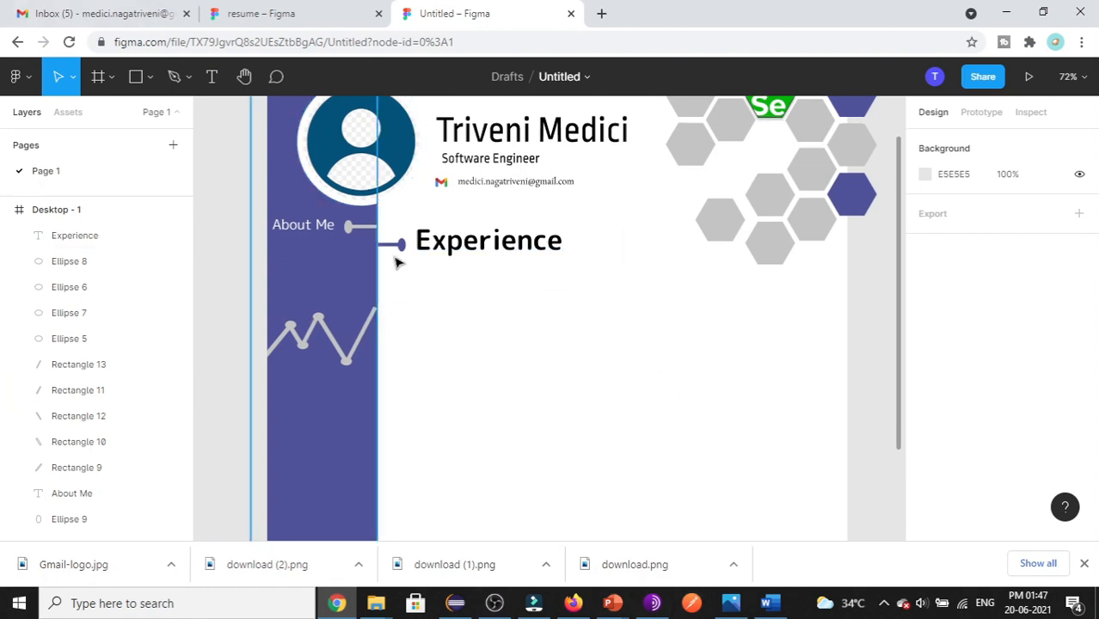
click(512, 274)
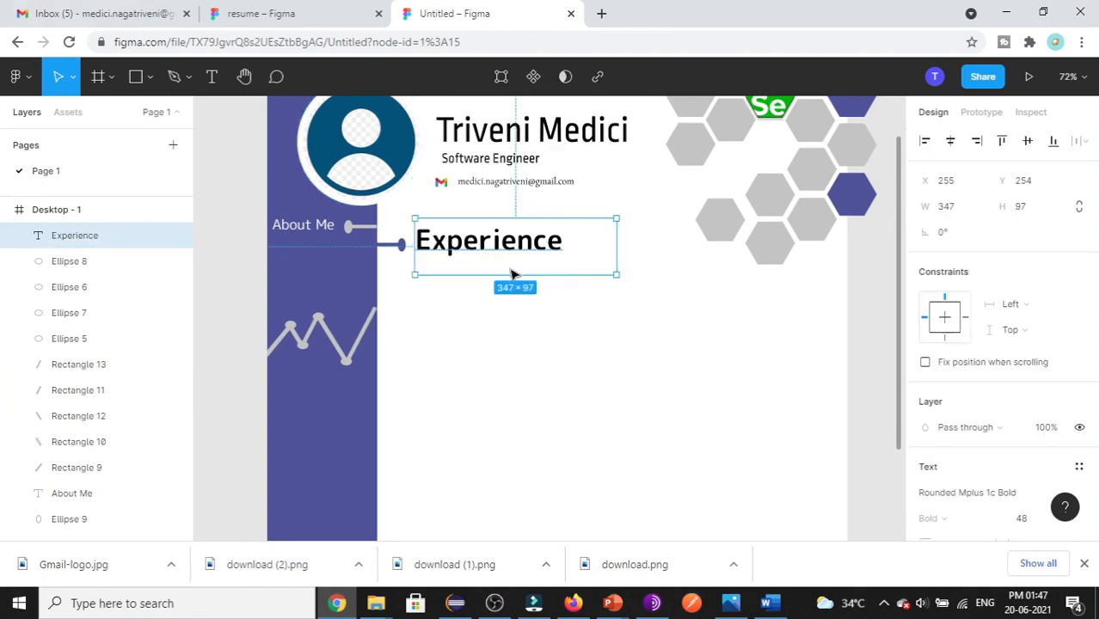
click(329, 301)
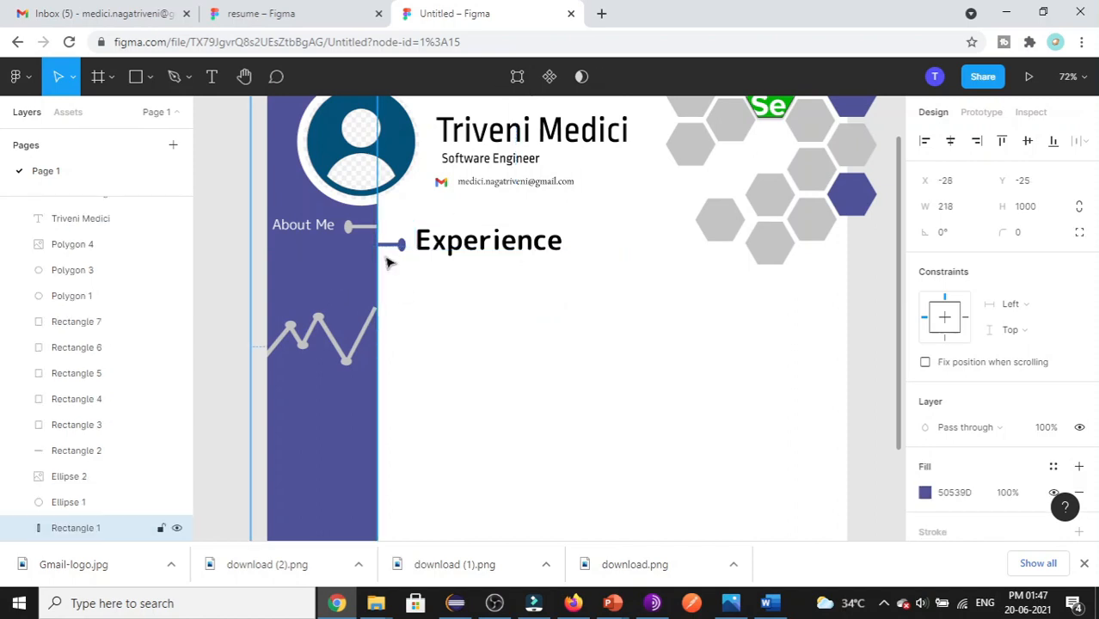
click(448, 245)
click(952, 362)
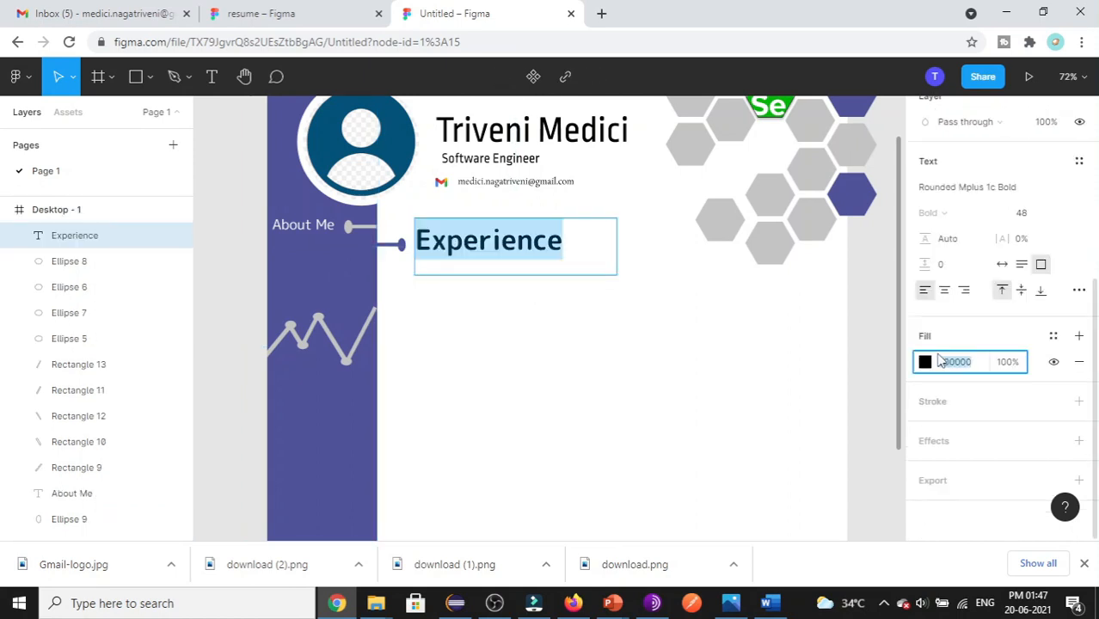
key(BackSpace)
text(5053)
text(9D)
key(Return)
scroll(485, 274, up, 1)
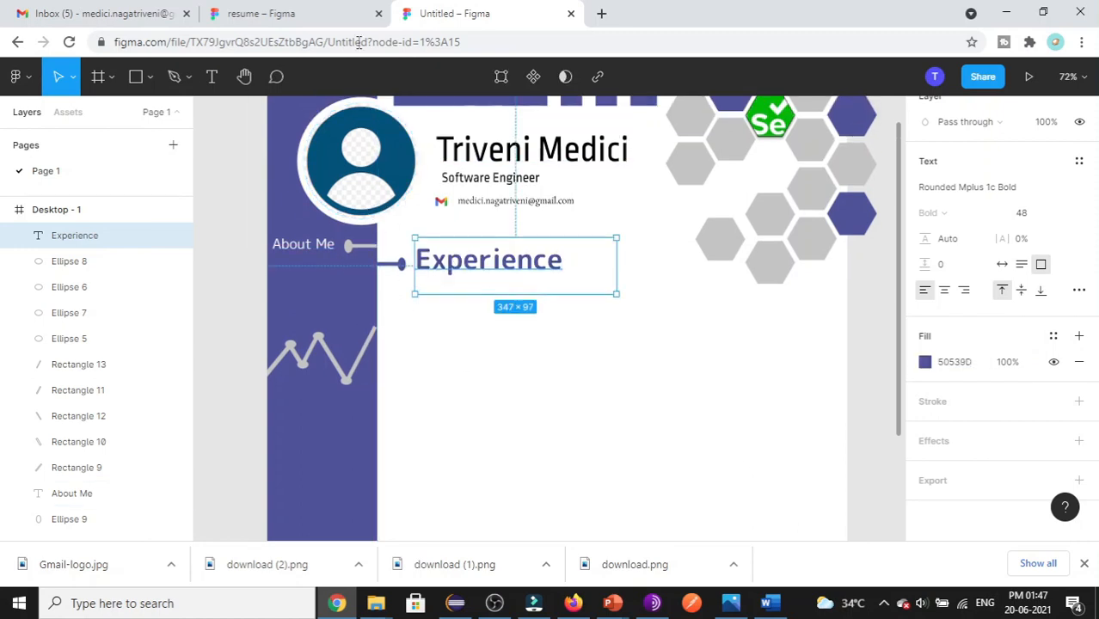
- Darken the heading to navy 1A1D6A in the colour picker, then view the reference resume
double_click(483, 244)
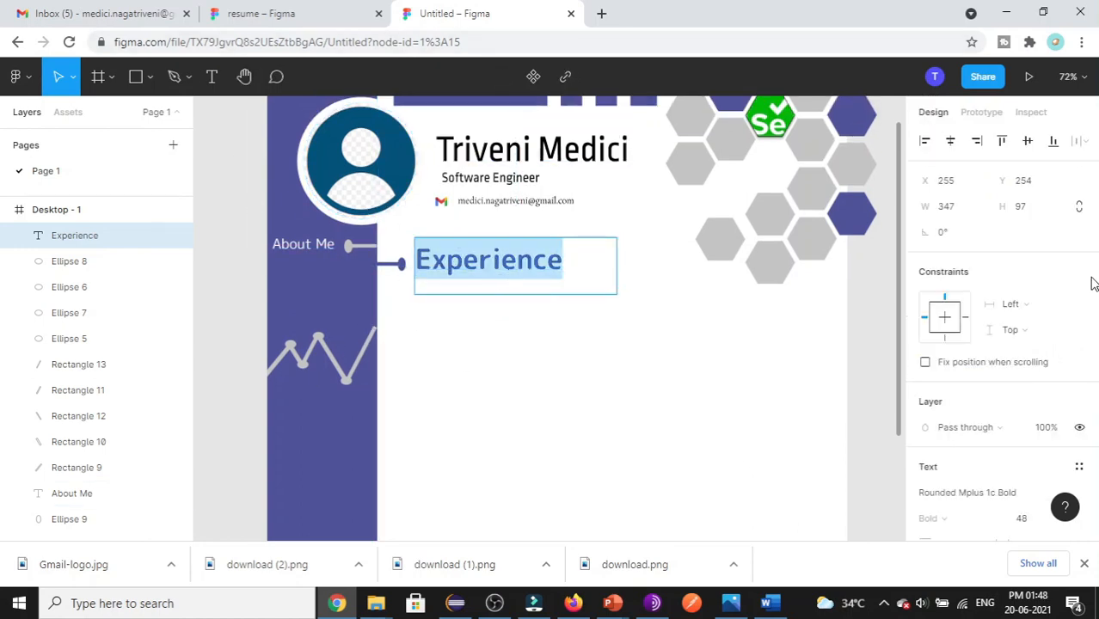
scroll(993, 418, down, 4)
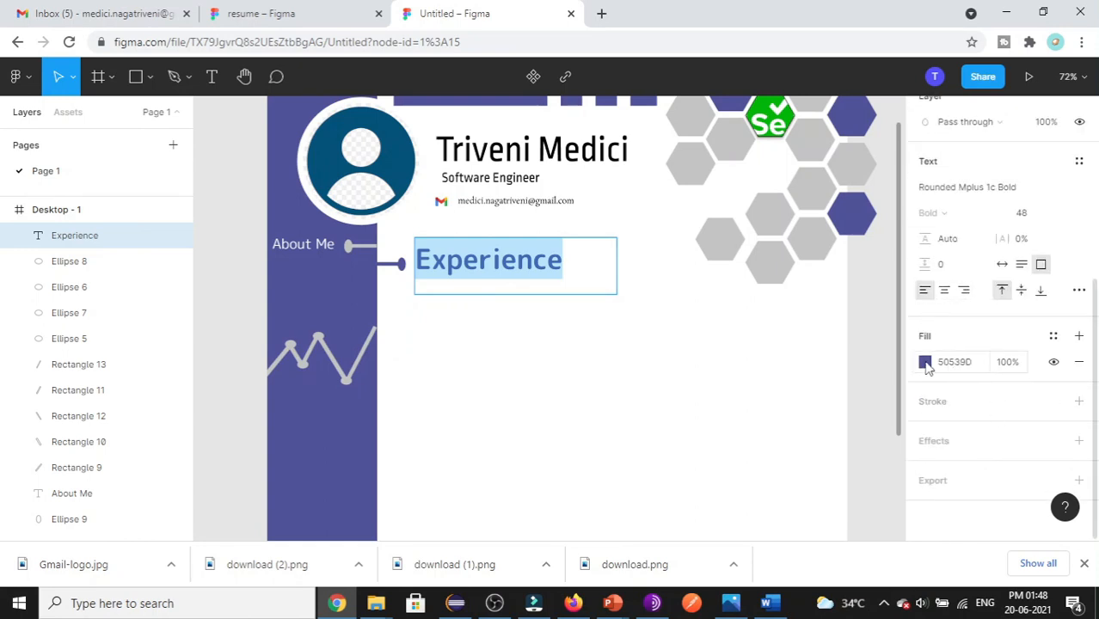
click(925, 362)
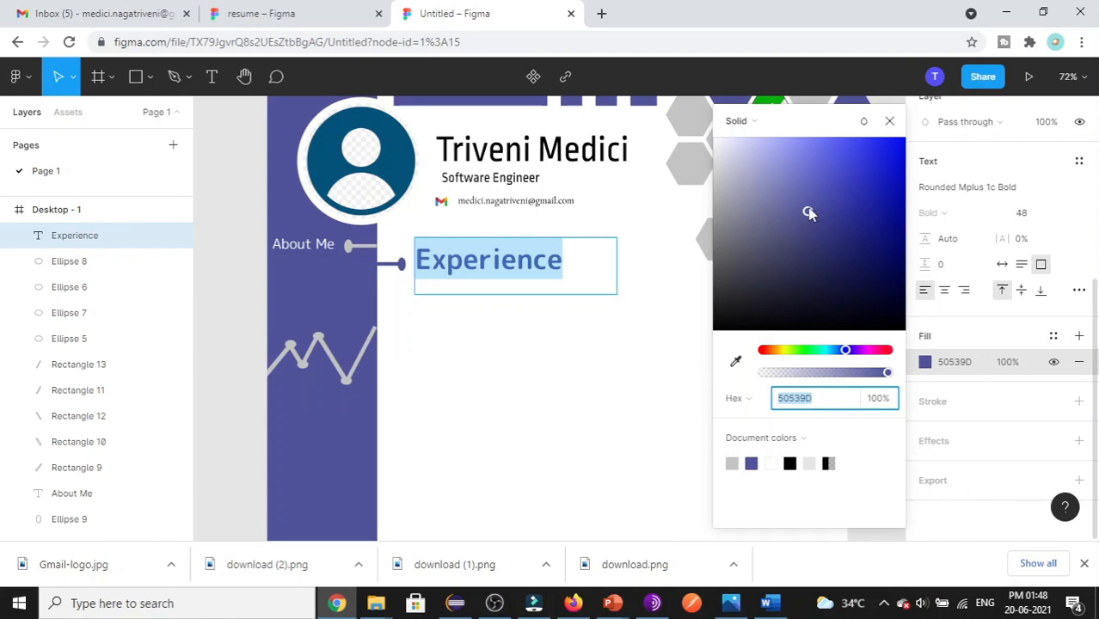
drag(819, 213, 858, 250)
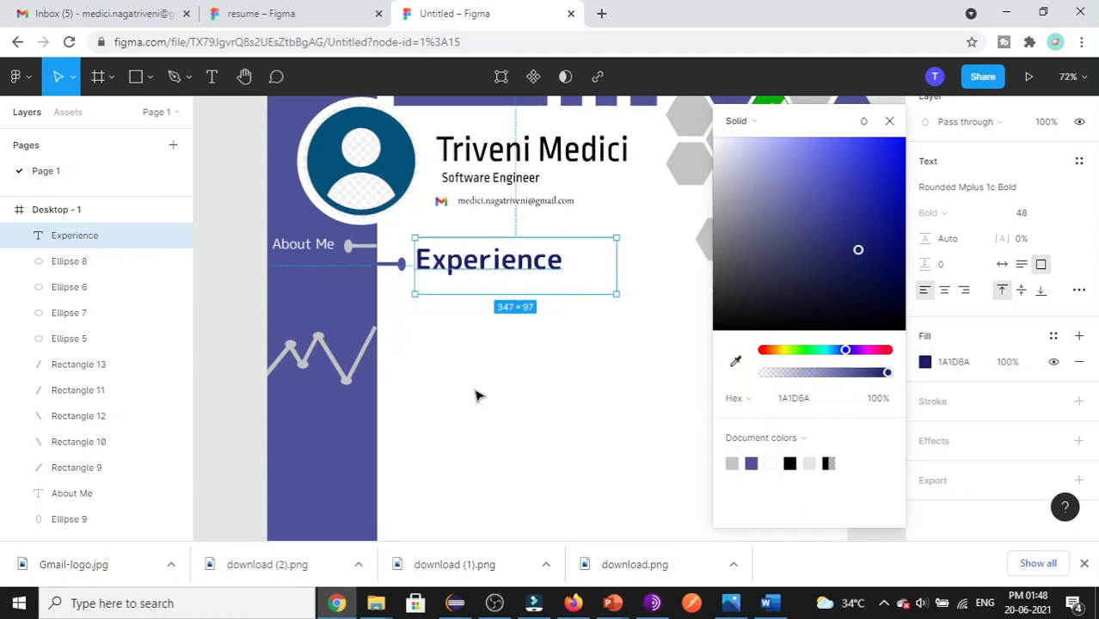
click(889, 121)
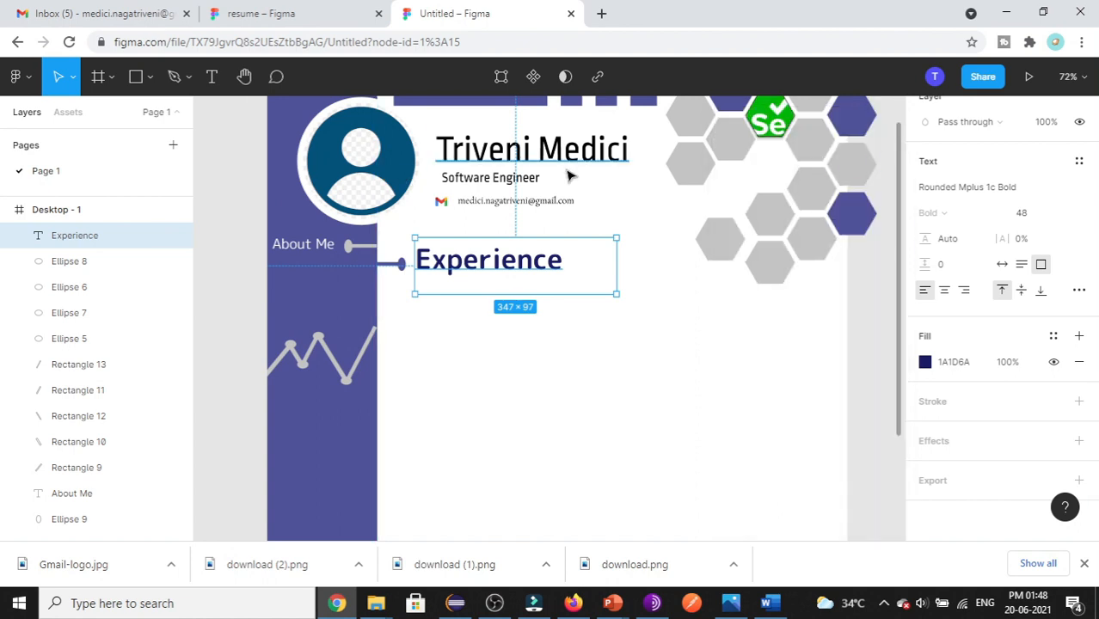
click(287, 13)
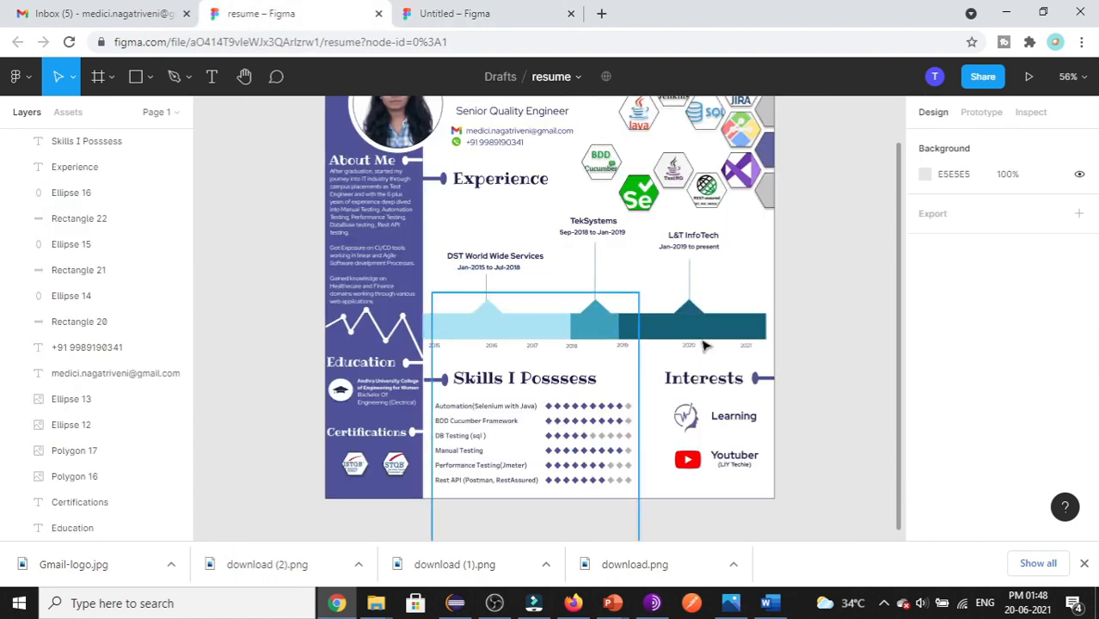
- Draw a 324×66 rectangle below the Experience heading, checking the reference timeline bars
click(486, 13)
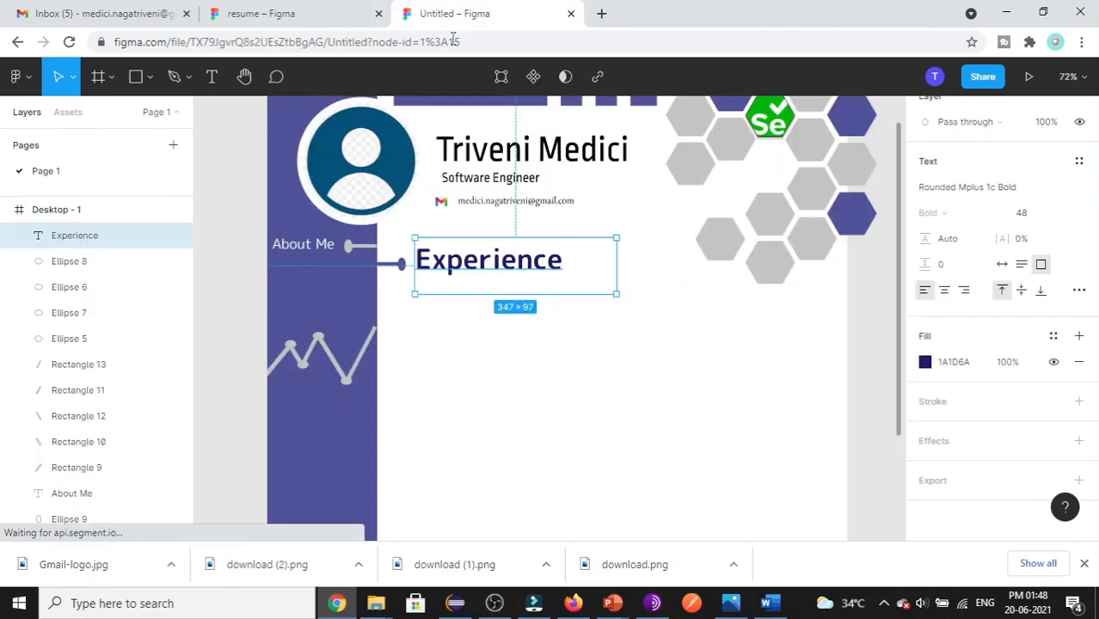
click(151, 78)
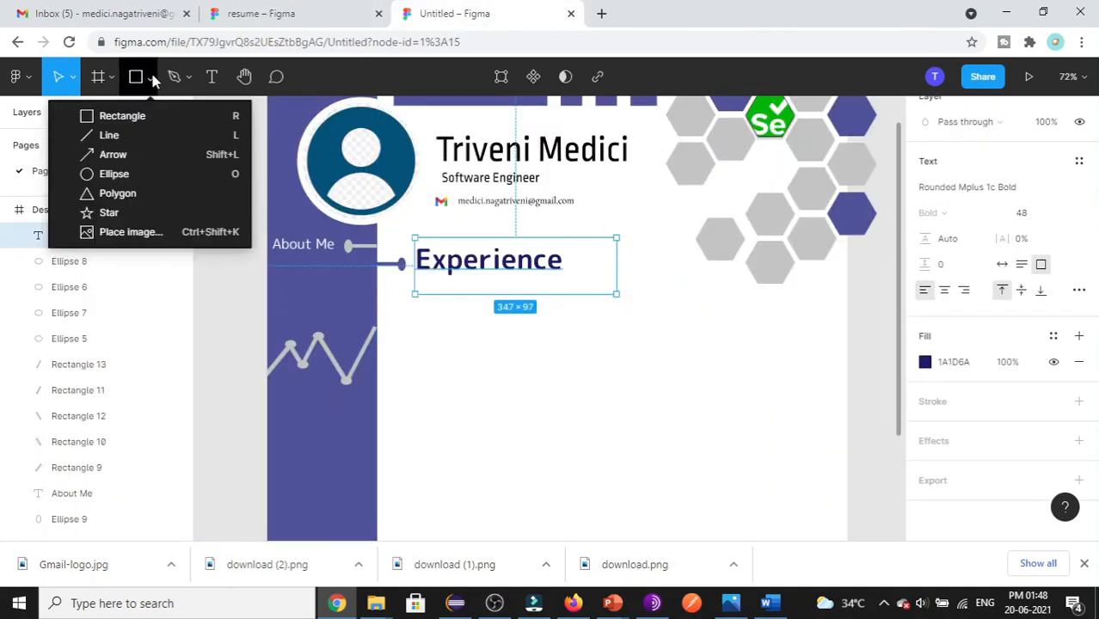
click(139, 116)
drag(378, 352, 567, 394)
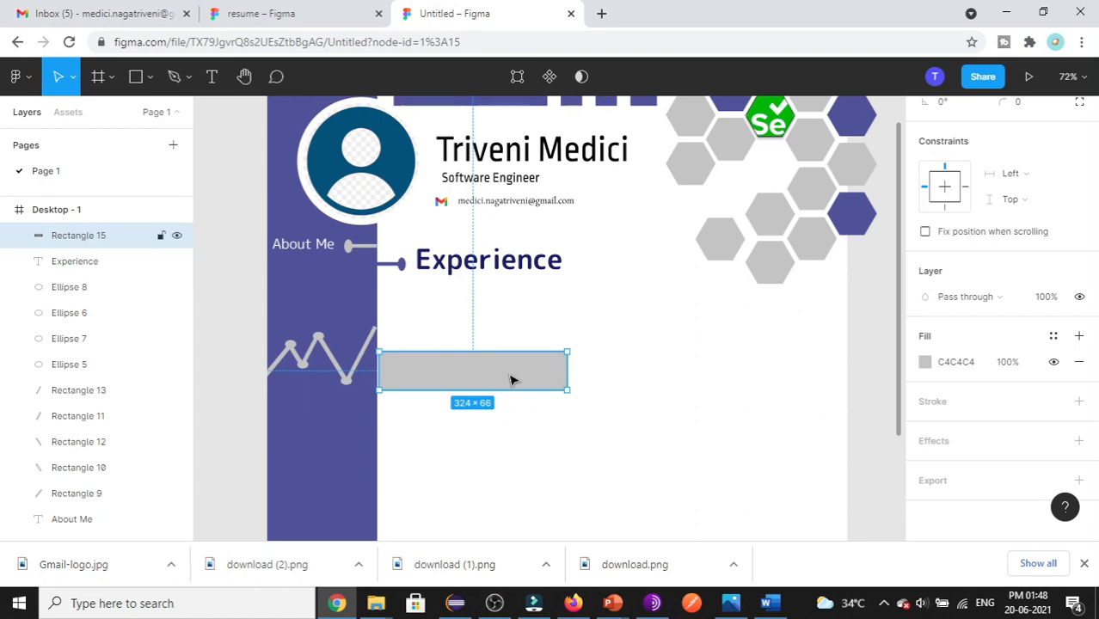
click(334, 16)
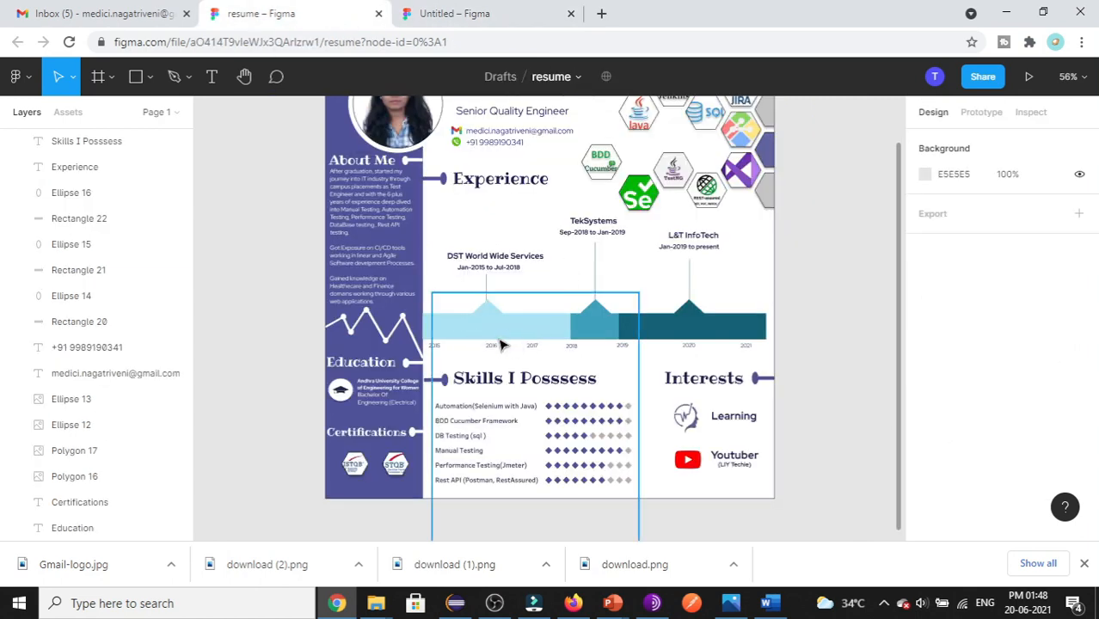
click(507, 14)
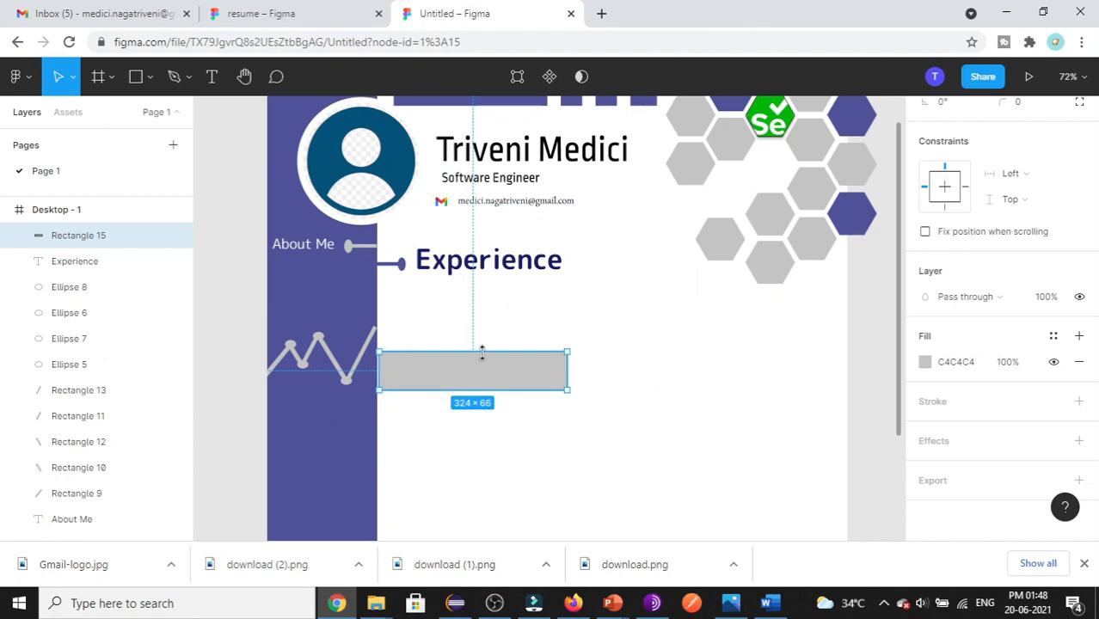
scroll(529, 421, down, 1)
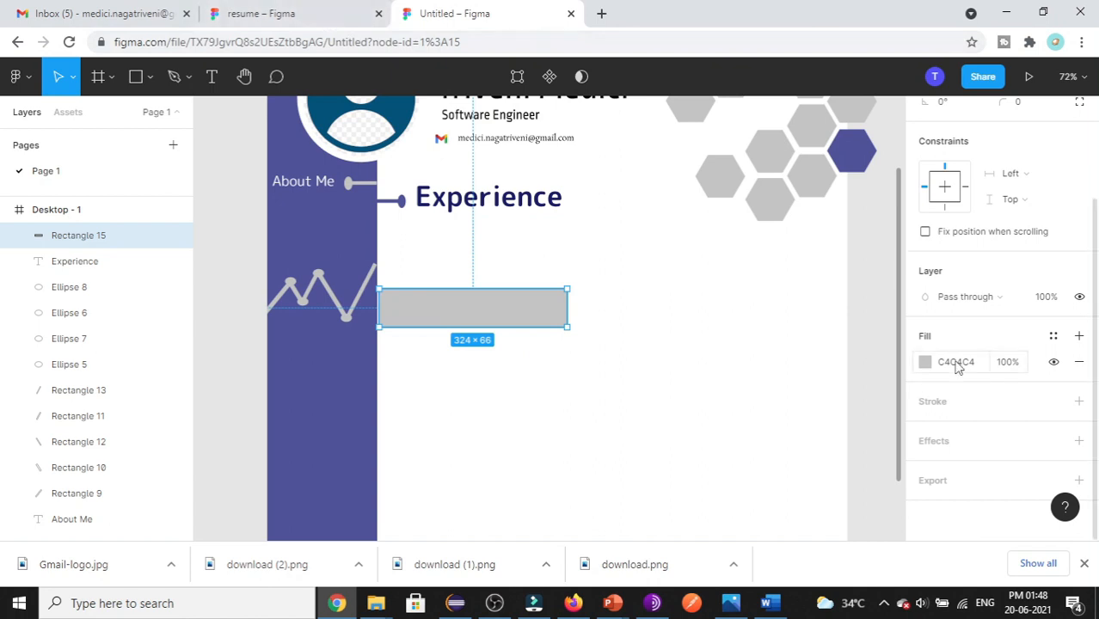
- Fill the new bar with teal 5ED7CF
click(925, 362)
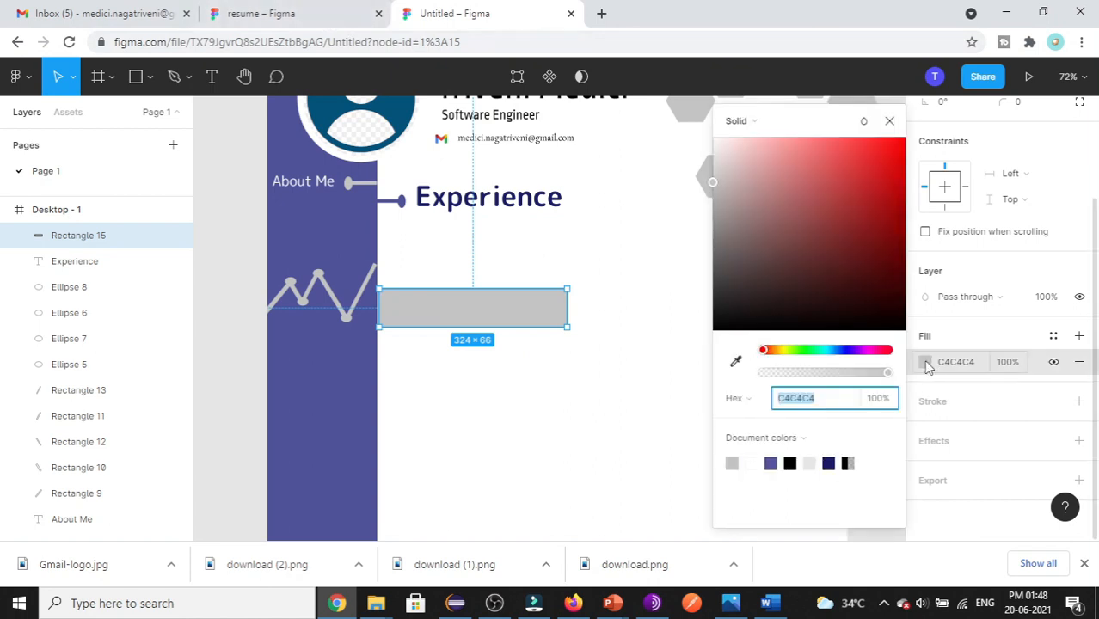
click(823, 351)
click(821, 170)
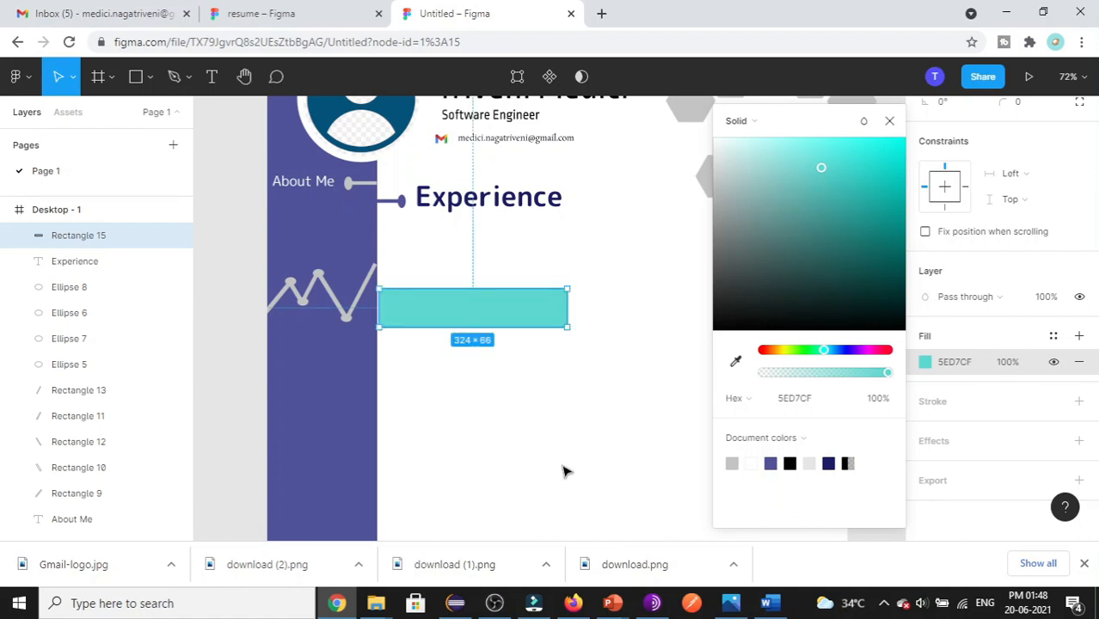
click(572, 437)
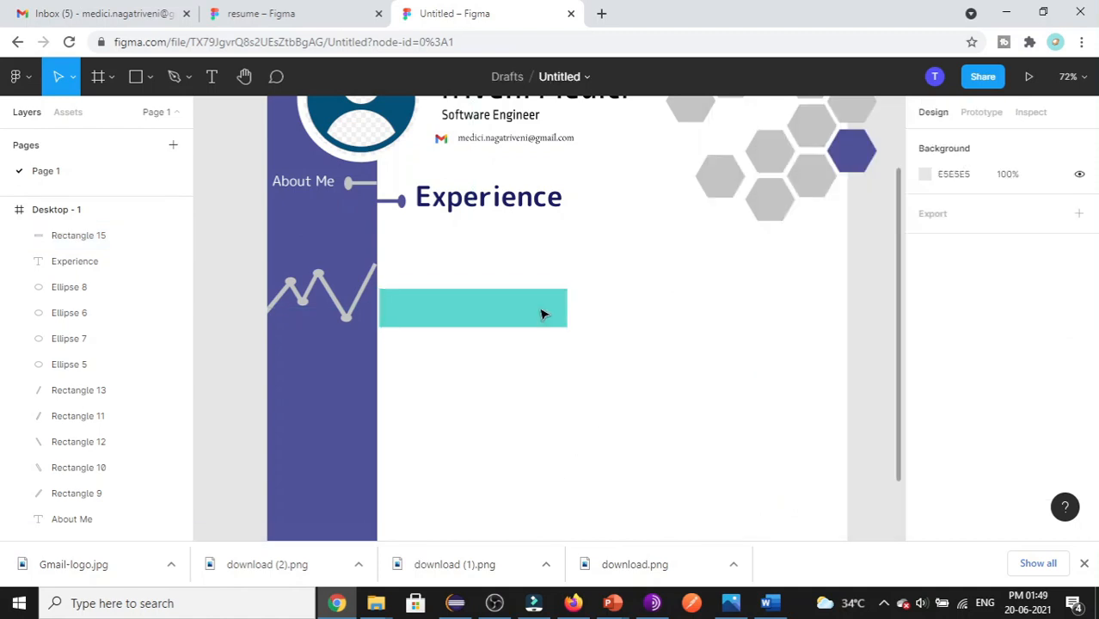
- Nudge the teal bar flush against the sidebar edge, comparing with the reference timeline
drag(512, 311, 527, 316)
click(632, 317)
click(529, 314)
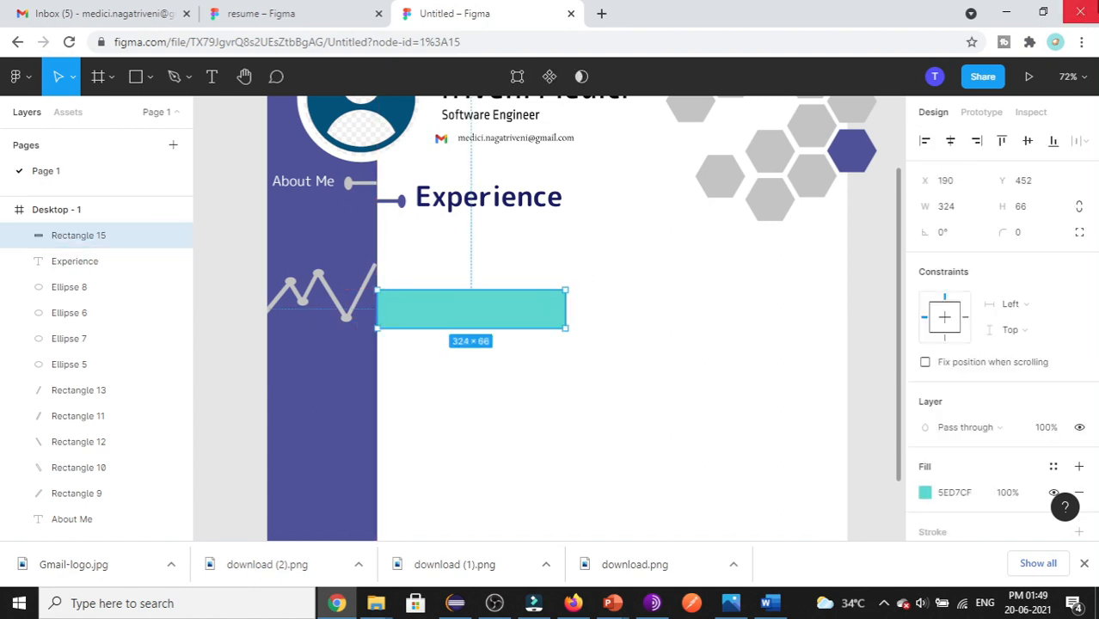
click(300, 13)
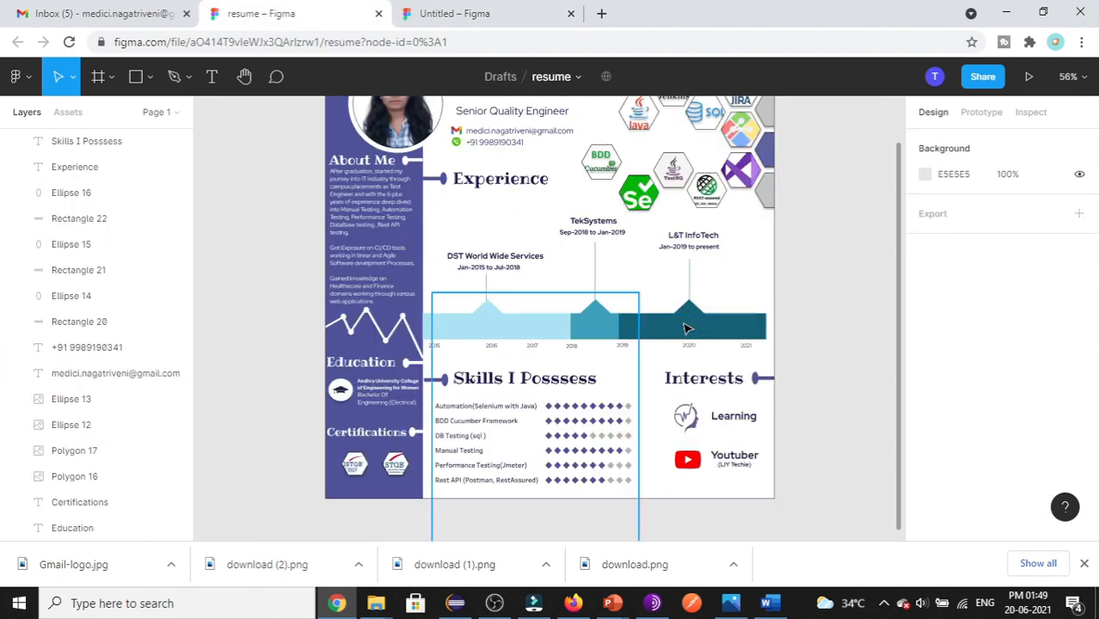
click(456, 13)
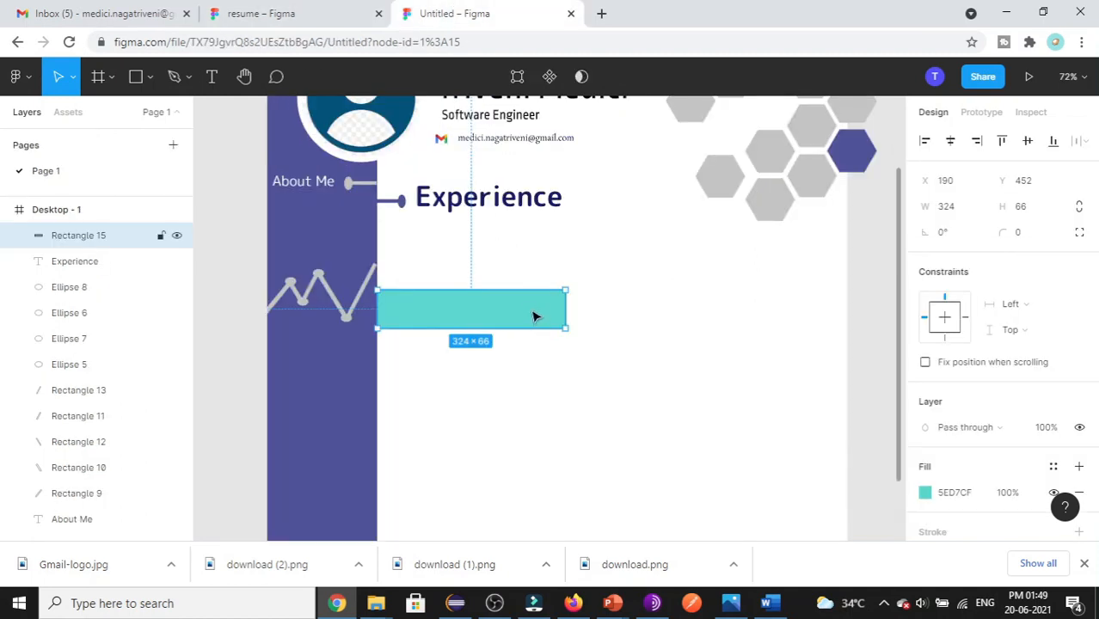
- Paste a copy of the teal bar to its right, shorten it to 153 wide, and compare with the reference
key(ctrl+v)
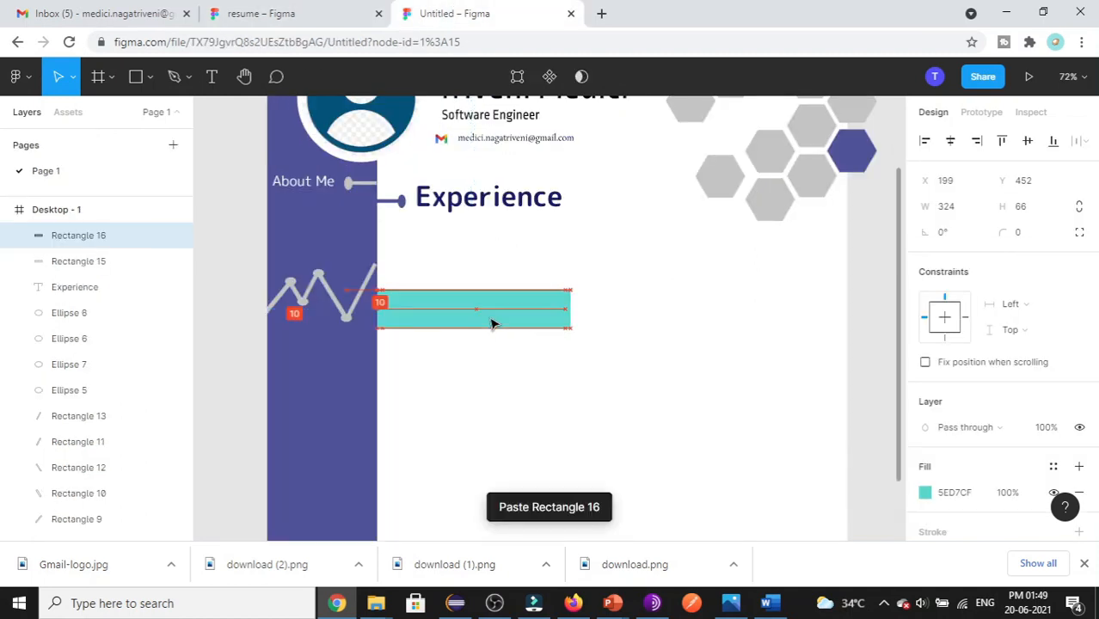
drag(461, 324, 650, 322)
drag(753, 308, 653, 302)
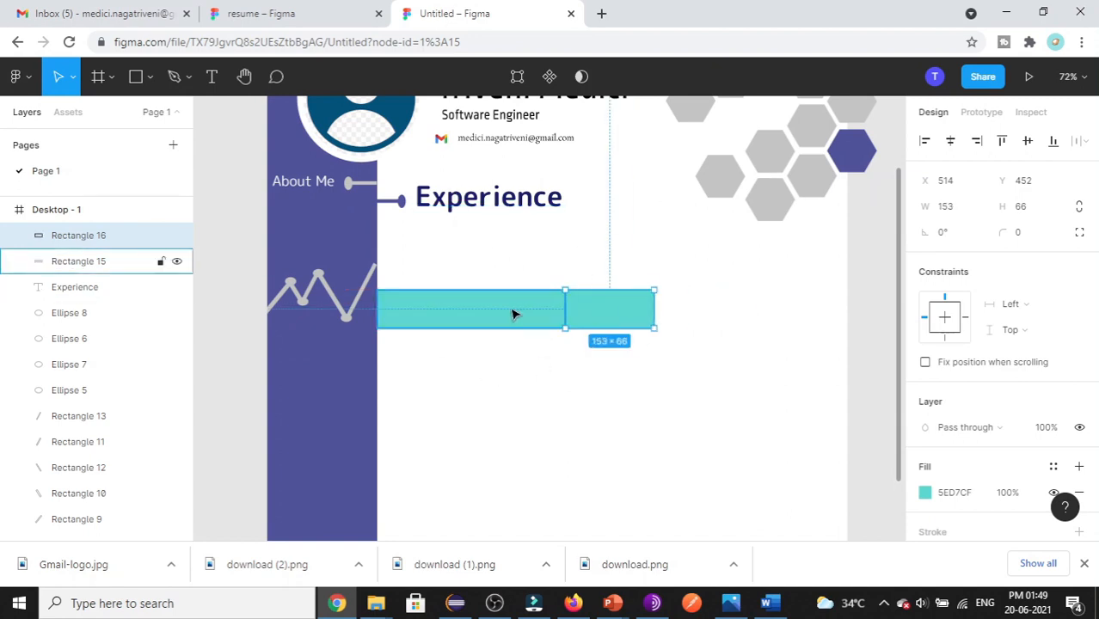
click(338, 17)
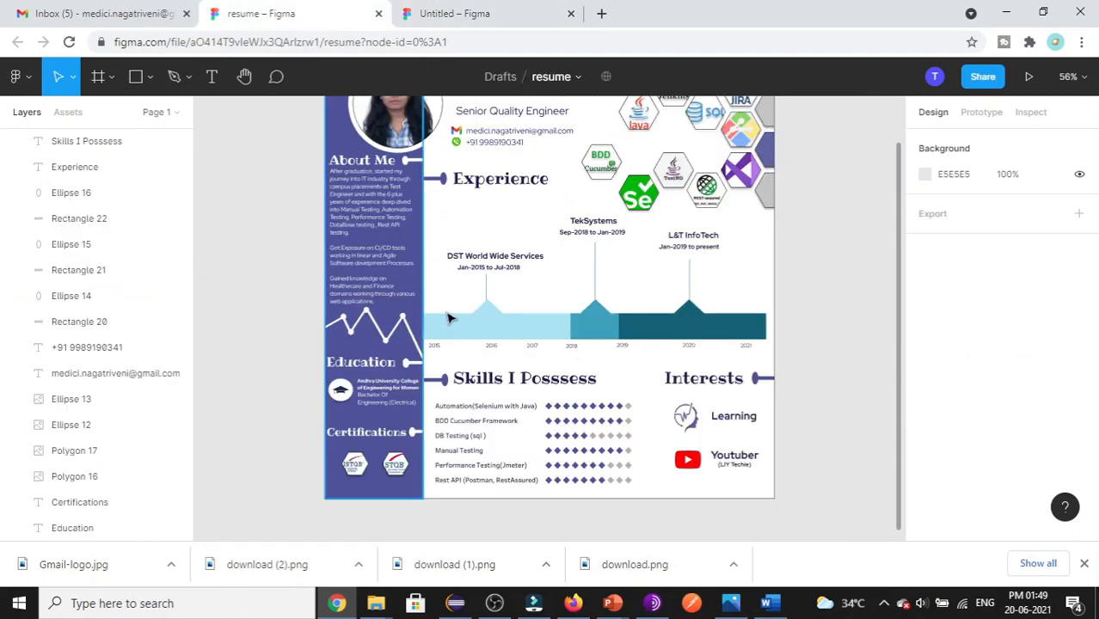
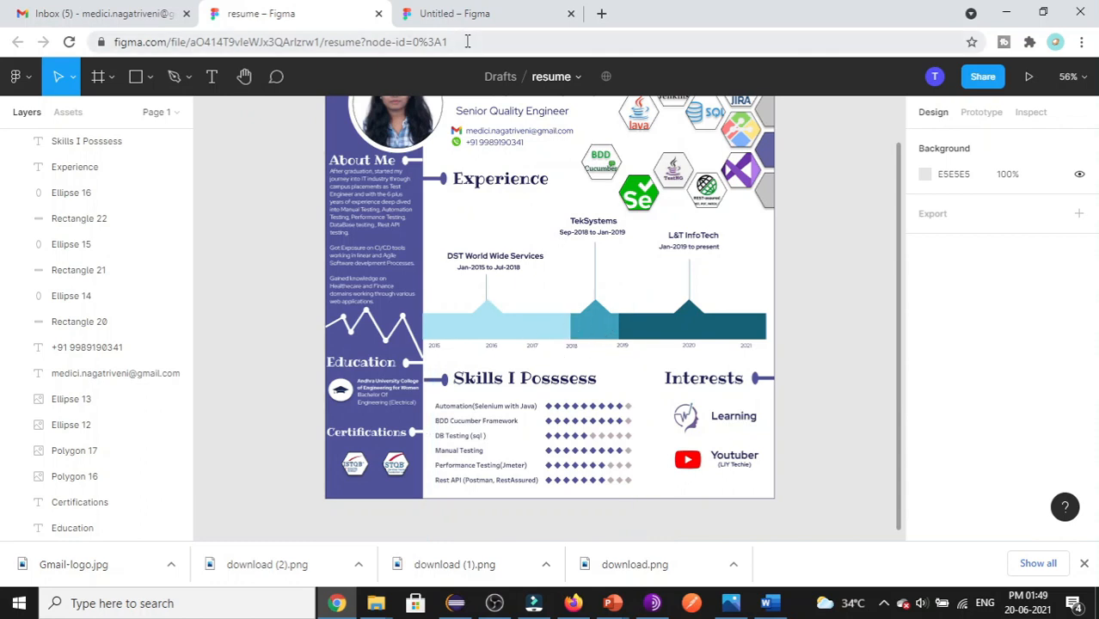
- Back in the Untitled design, close the colour picker and select the dark teal 2E8681 segment
click(472, 16)
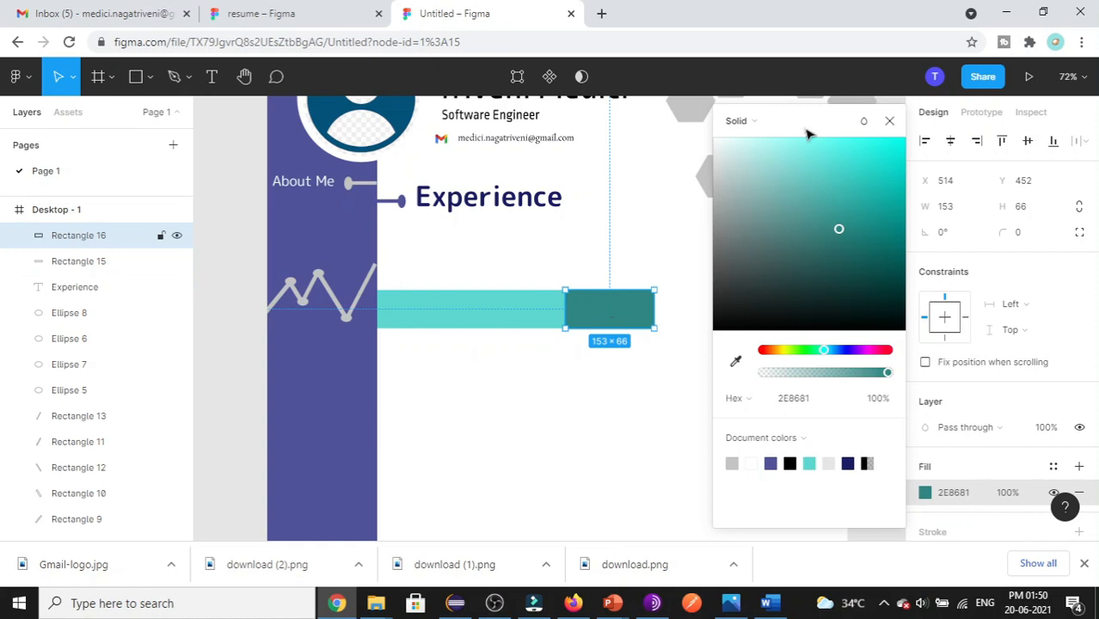
click(889, 120)
click(662, 314)
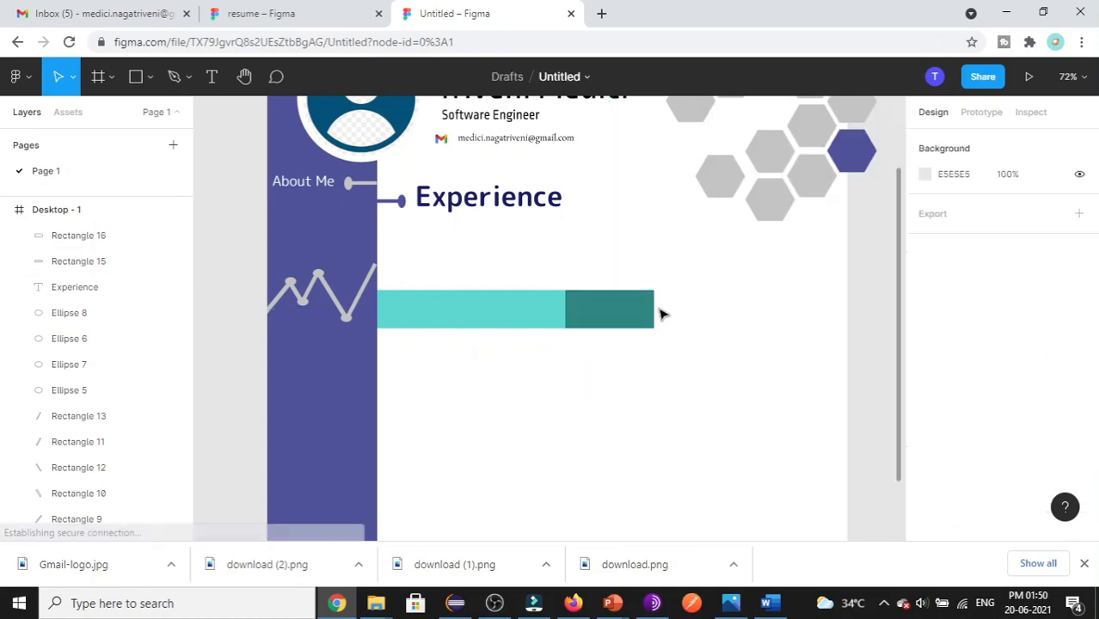
click(629, 315)
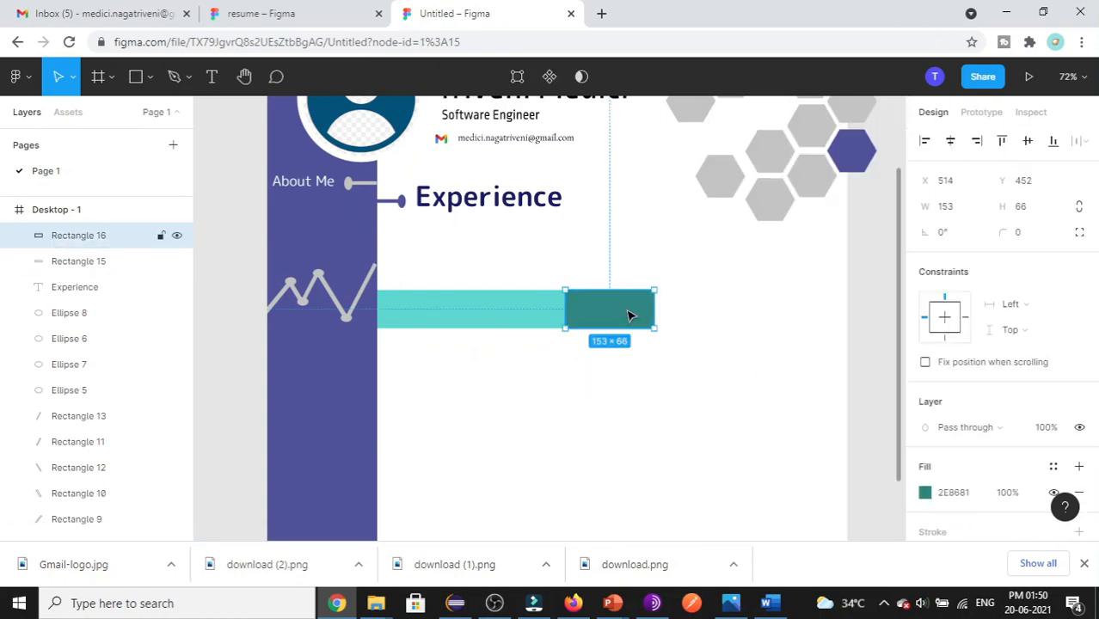
- Paste a copy of the dark teal segment and stretch it right into a 280-wide third segment
key(ctrl+v)
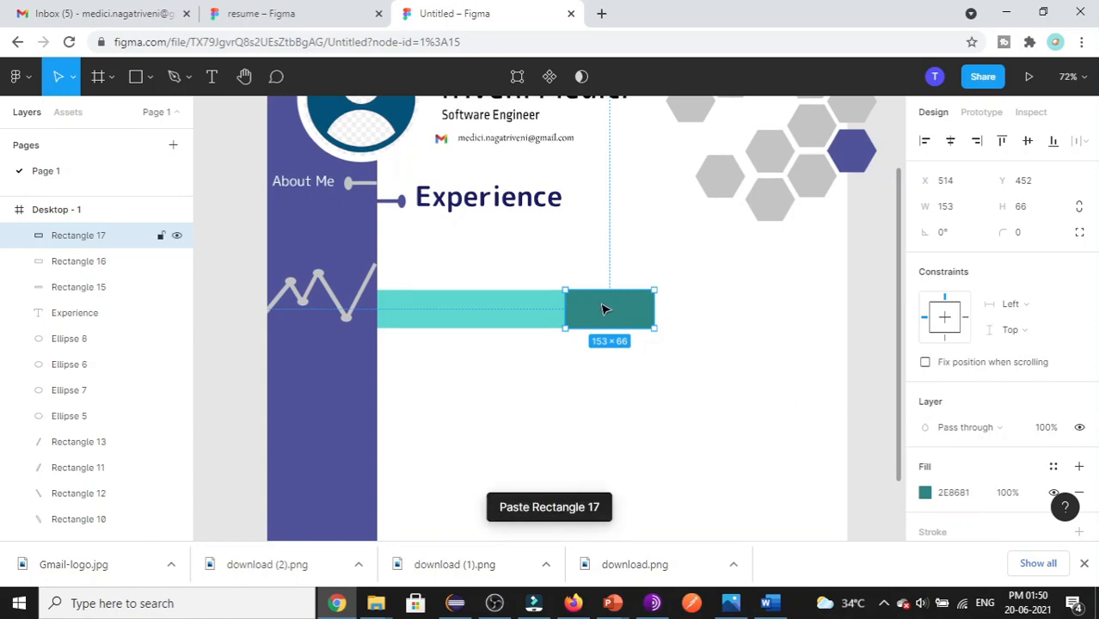
drag(607, 307, 817, 307)
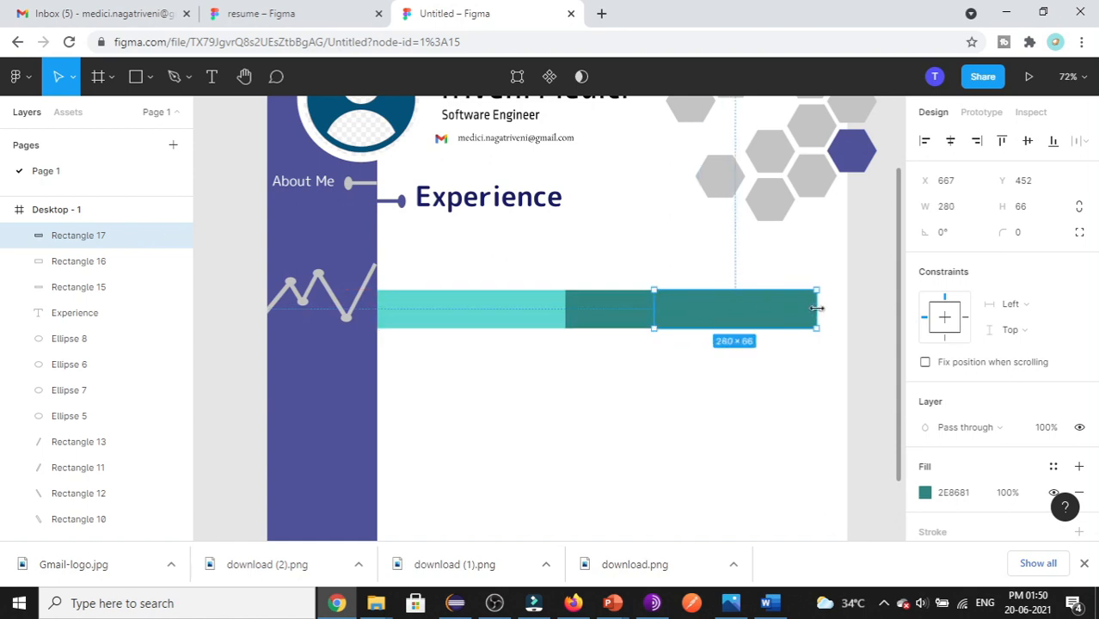
click(722, 443)
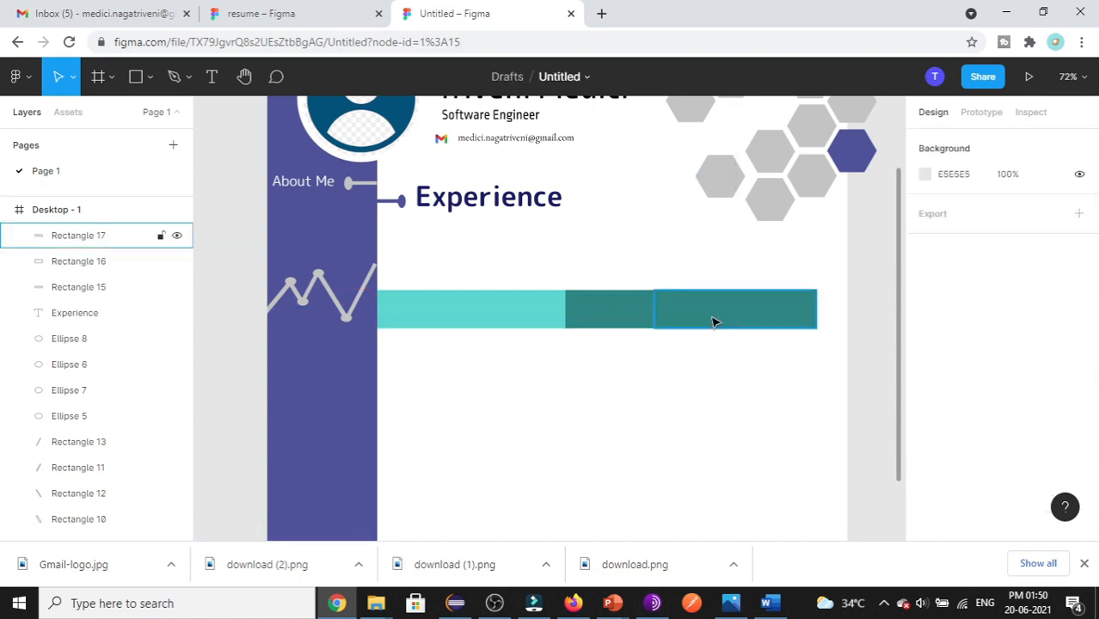
click(714, 319)
- Fill the third segment grey-teal 5A7775, then view the reference resume design
click(925, 493)
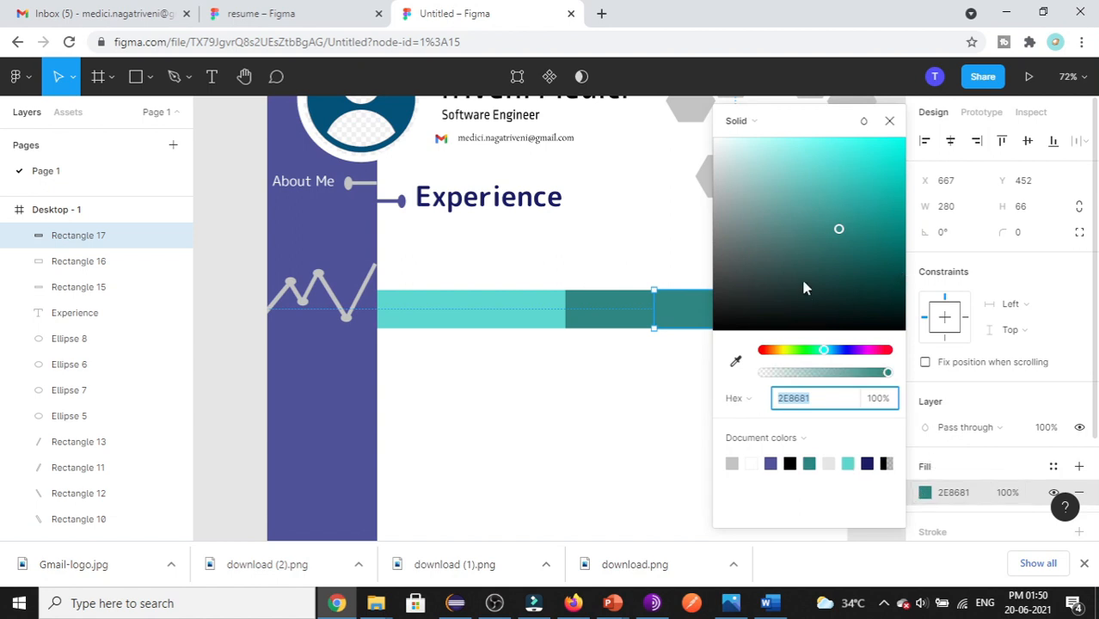
click(729, 315)
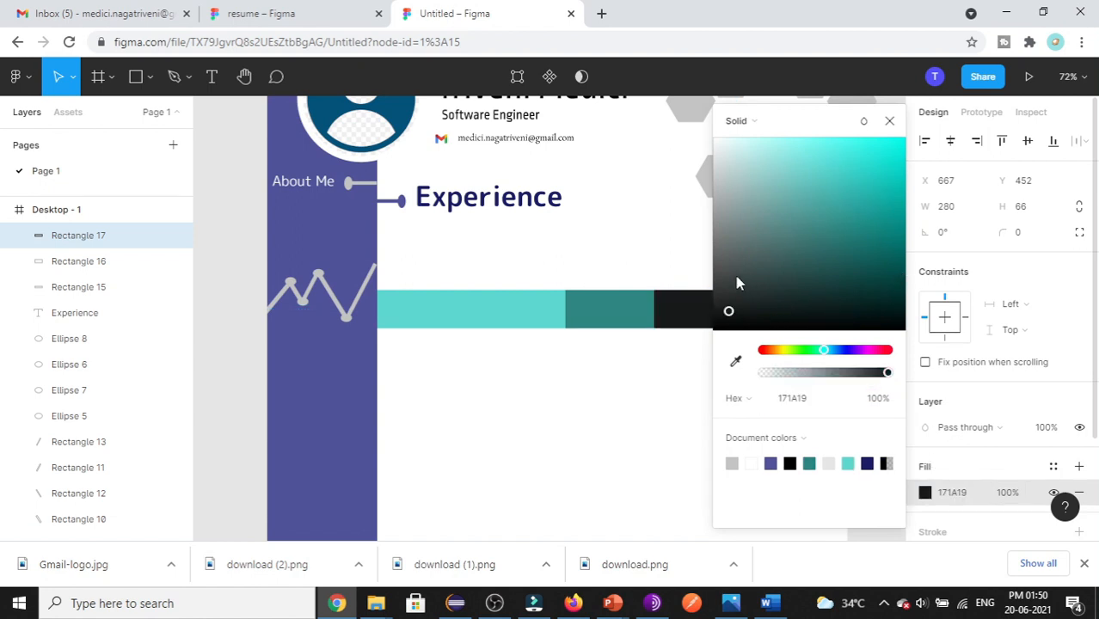
click(731, 290)
click(759, 301)
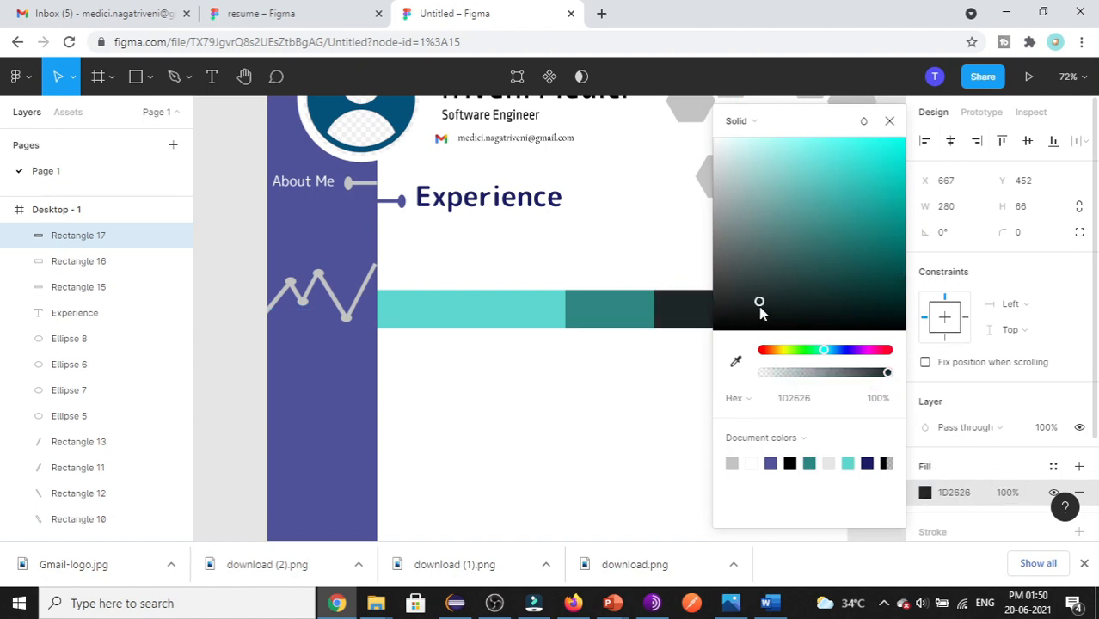
click(760, 240)
click(682, 451)
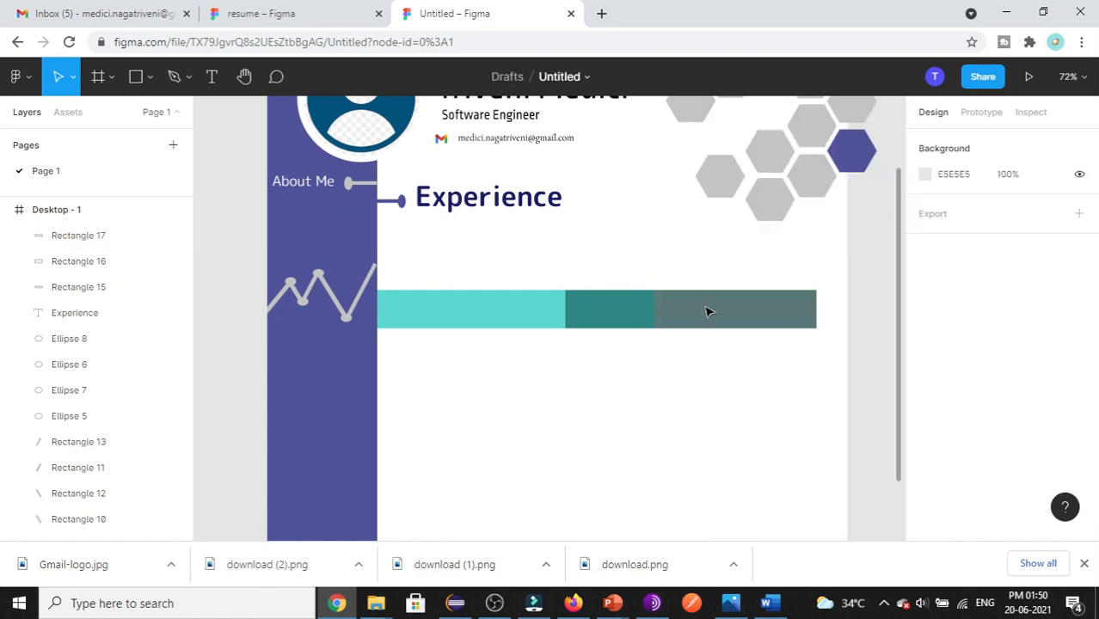
scroll(546, 456, up, 1)
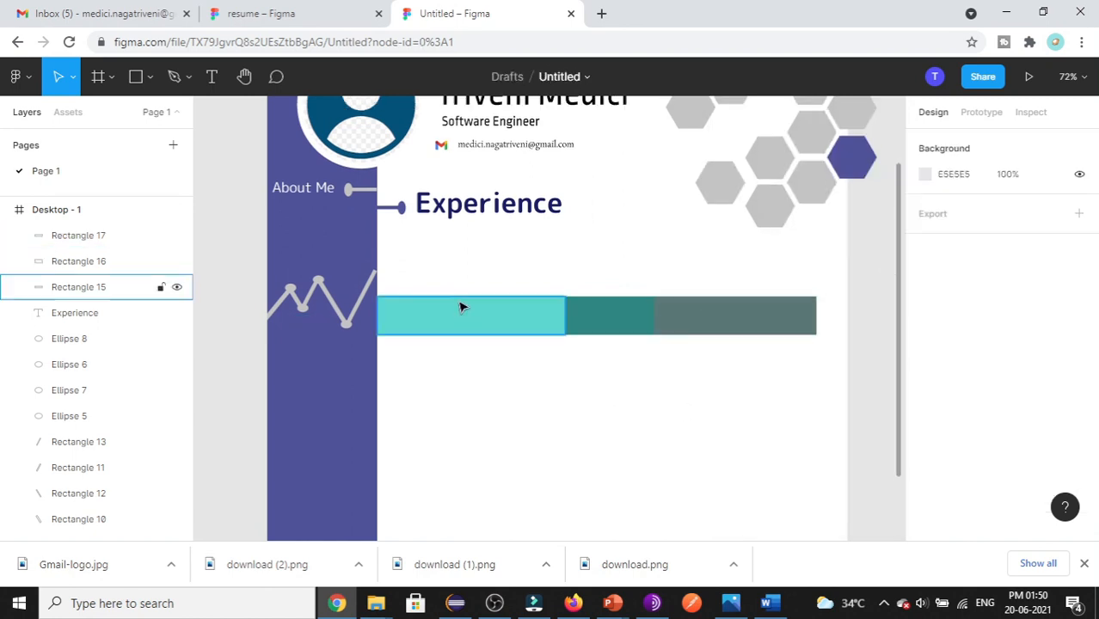
click(258, 13)
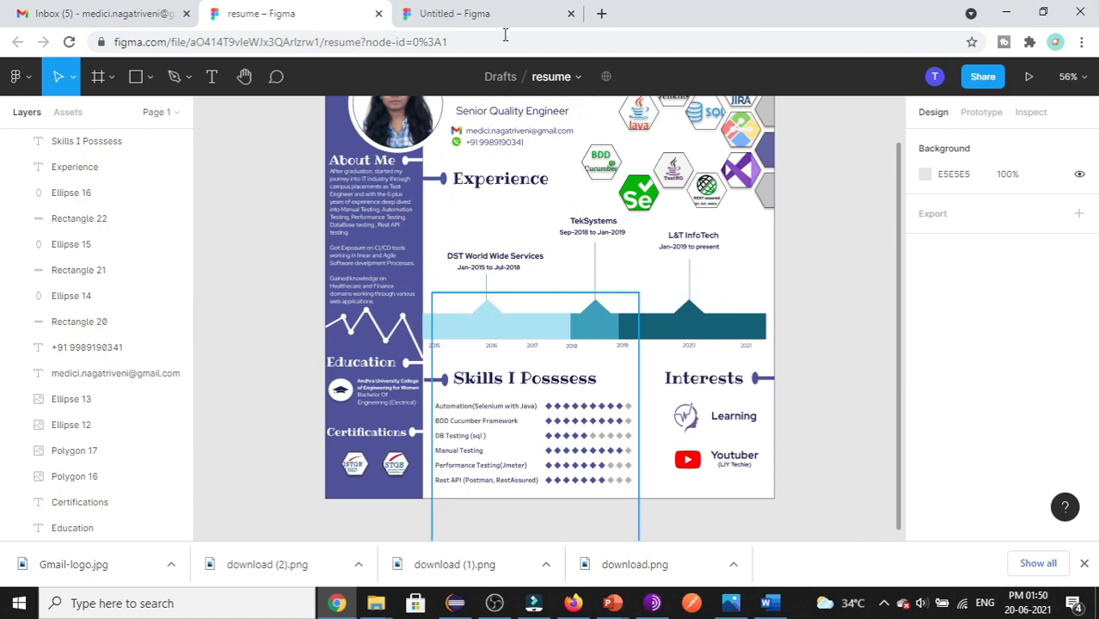
- Draw a polygon triangle just below the timeline bar
click(488, 11)
scroll(501, 444, up, 2)
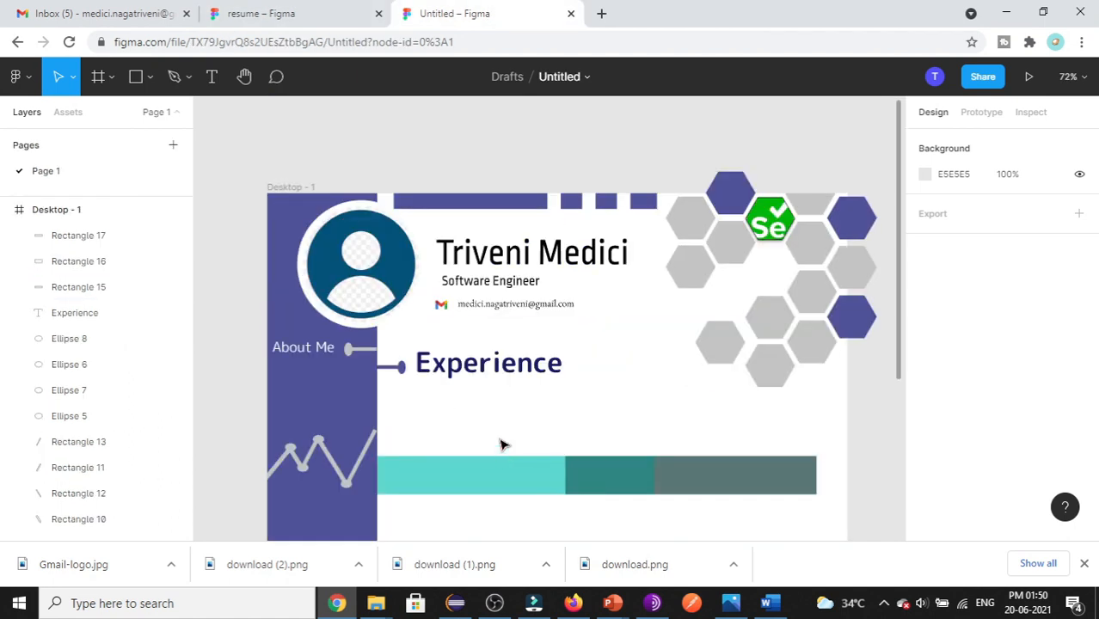
scroll(606, 376, down, 3)
click(148, 76)
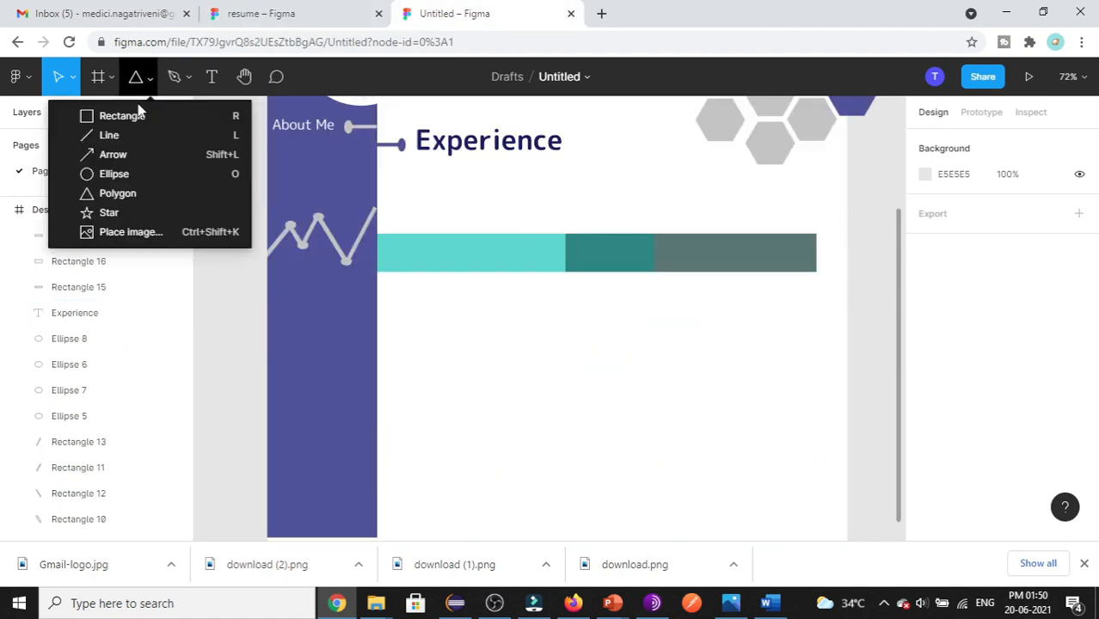
click(114, 193)
drag(506, 338, 558, 380)
click(674, 434)
click(533, 360)
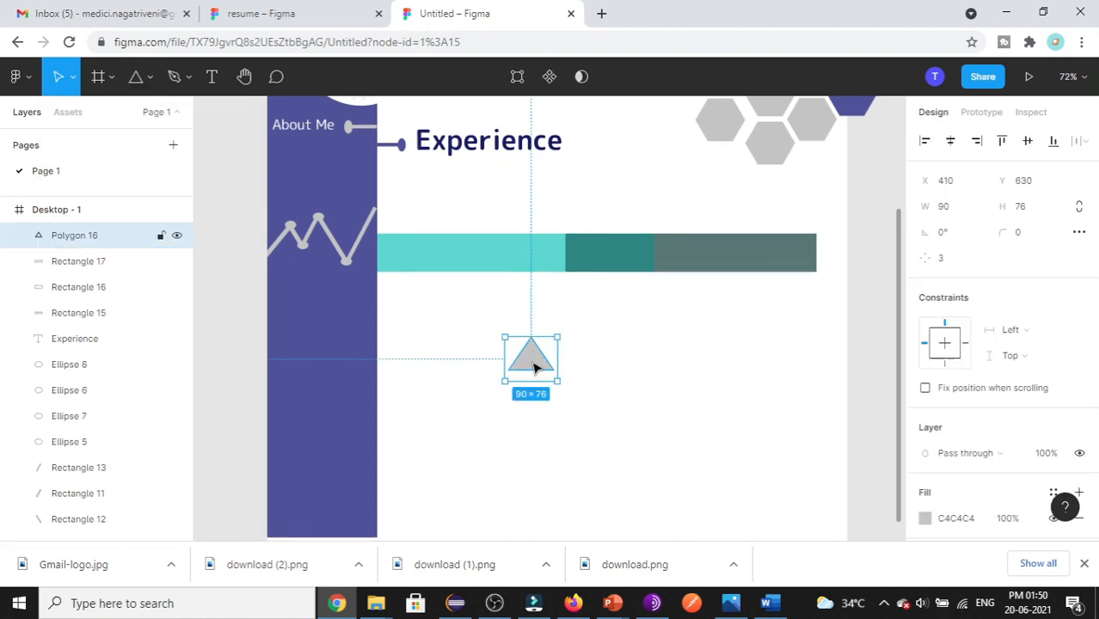
- Set the polygon to 4 points and move the diamond onto the light teal segment
click(950, 260)
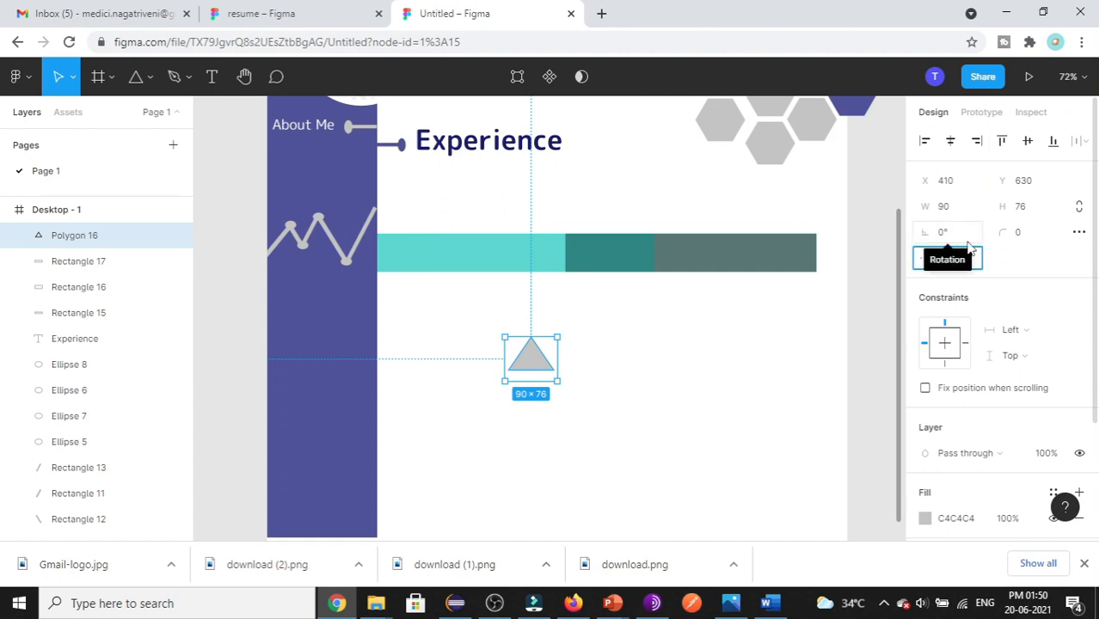
text(4)
click(544, 441)
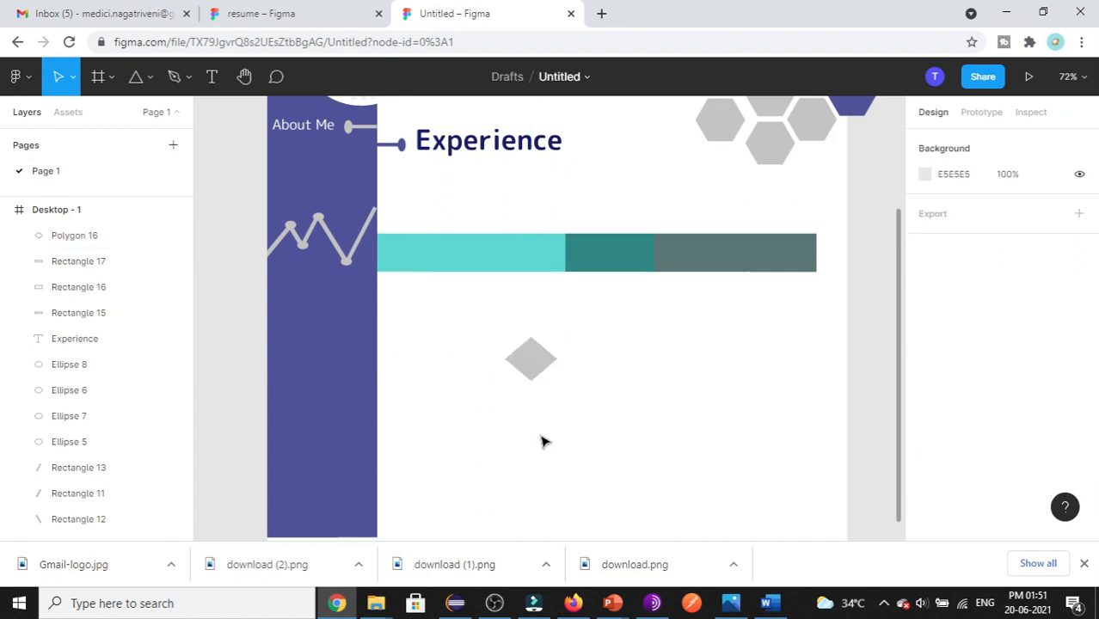
click(531, 374)
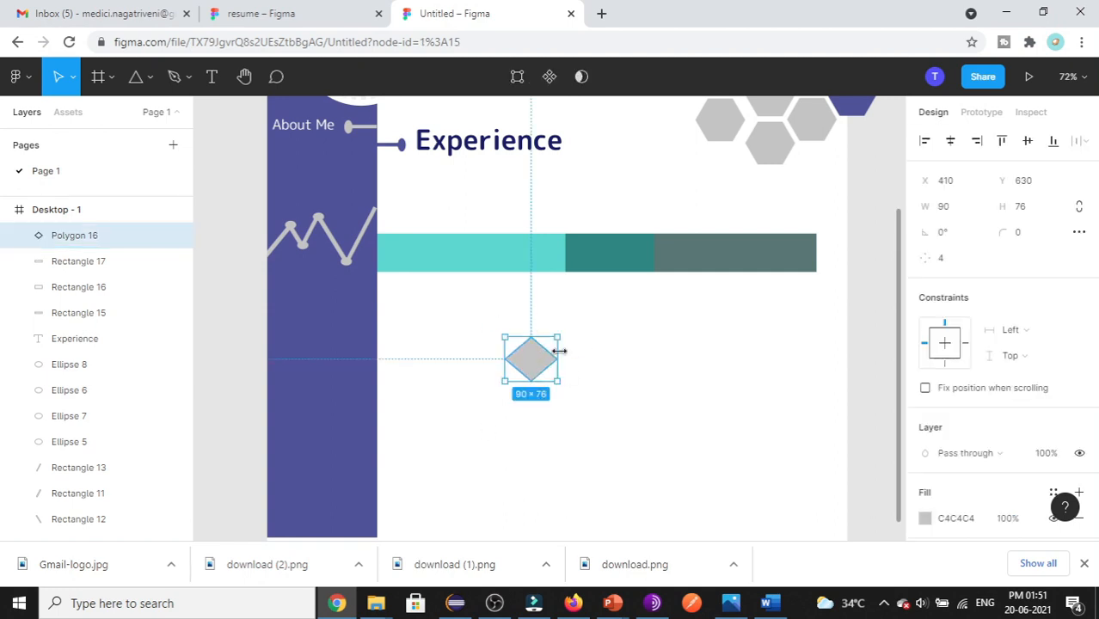
drag(538, 374, 460, 248)
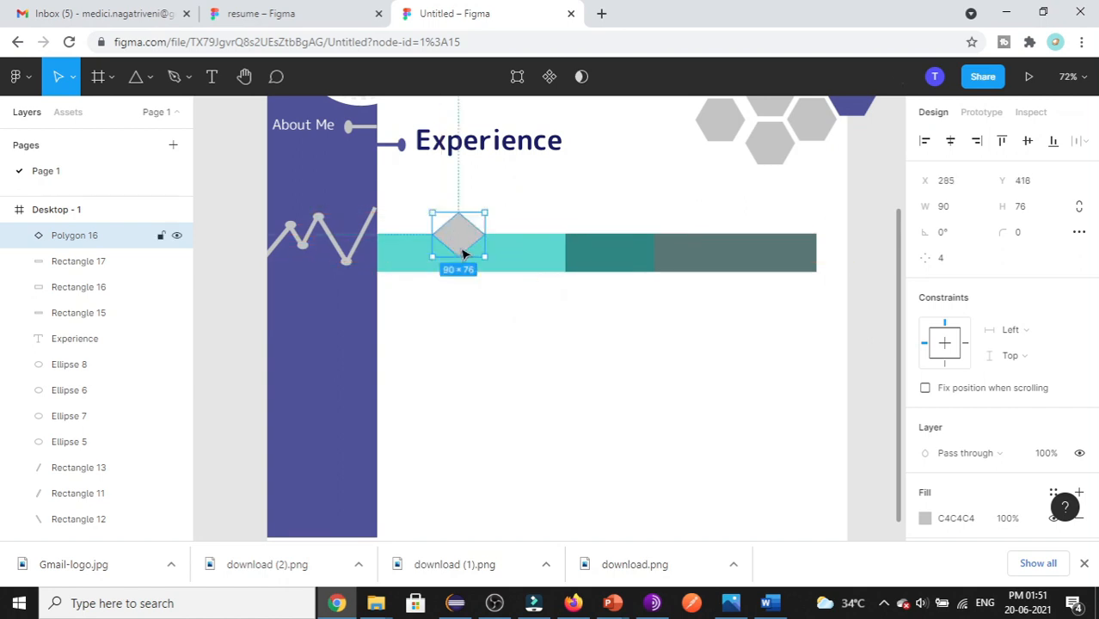
click(492, 417)
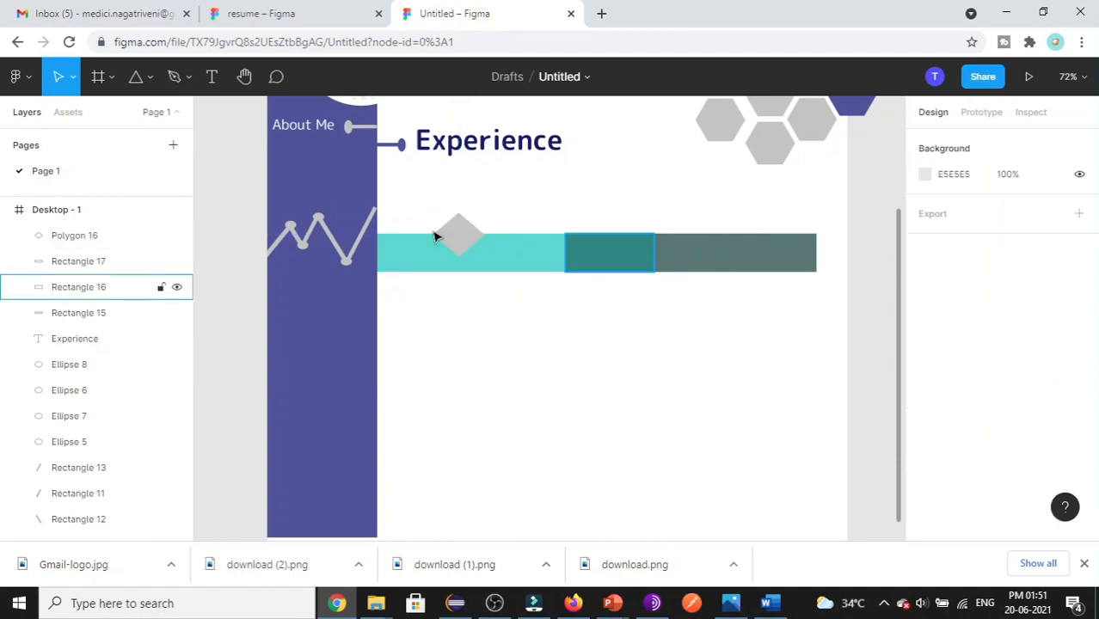
- Copy the light teal bar's fill 5ED7CF and apply it to the diamond
click(520, 260)
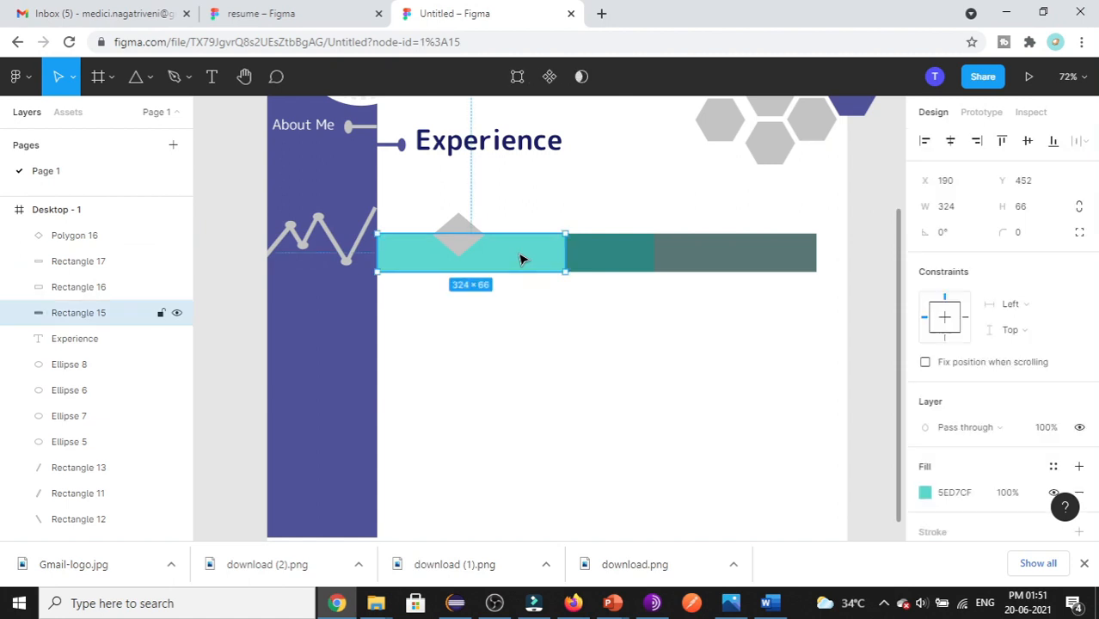
click(954, 492)
key(ctrl+c)
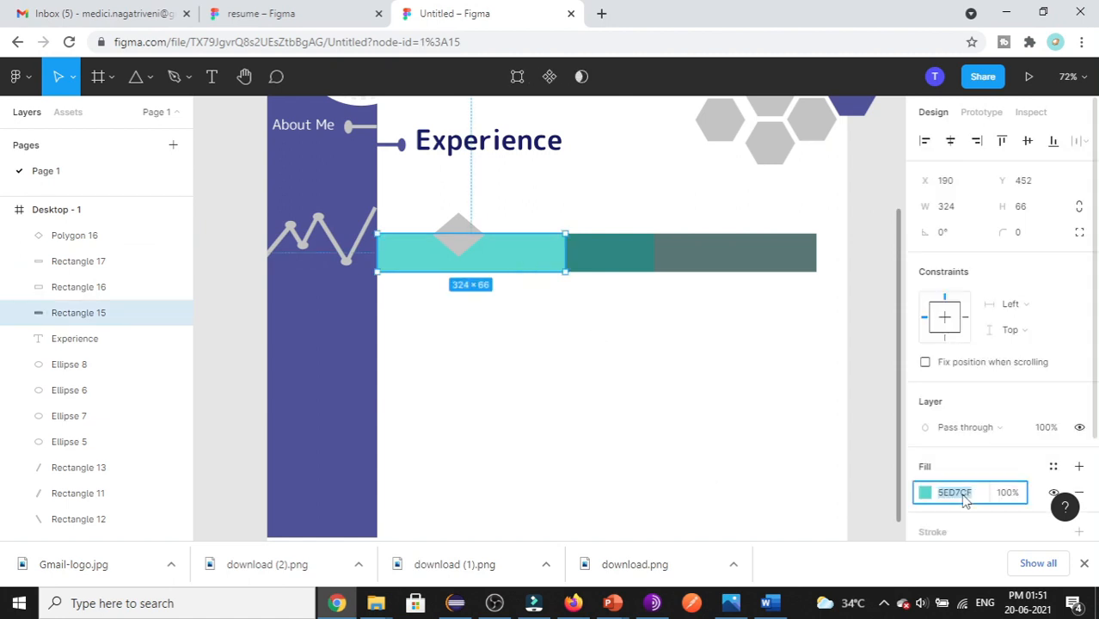
click(459, 237)
click(460, 245)
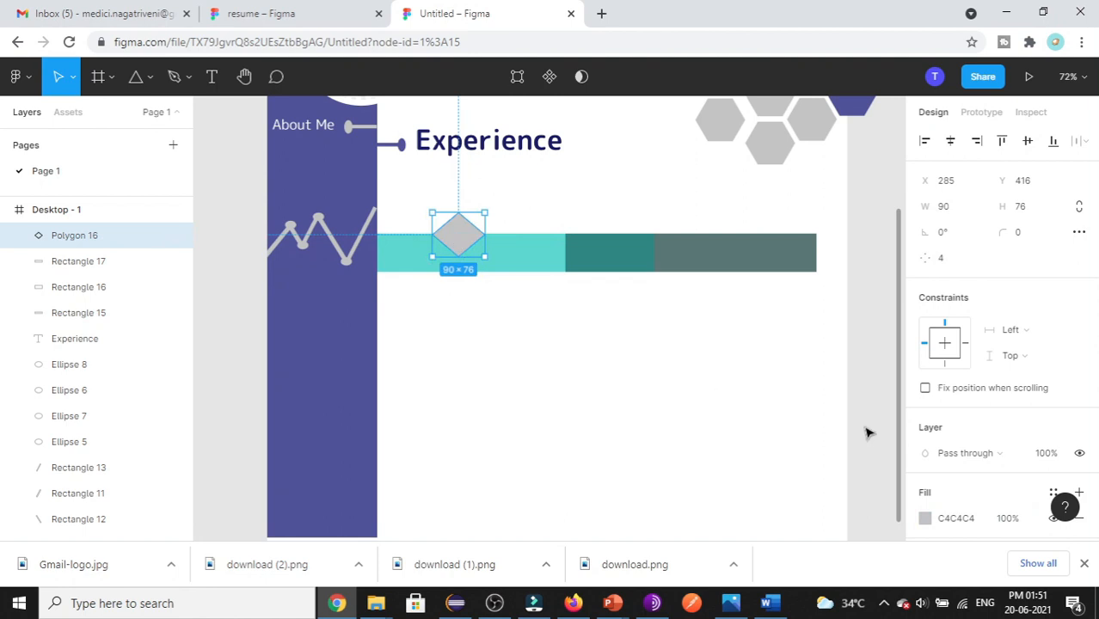
click(949, 519)
key(ctrl+v)
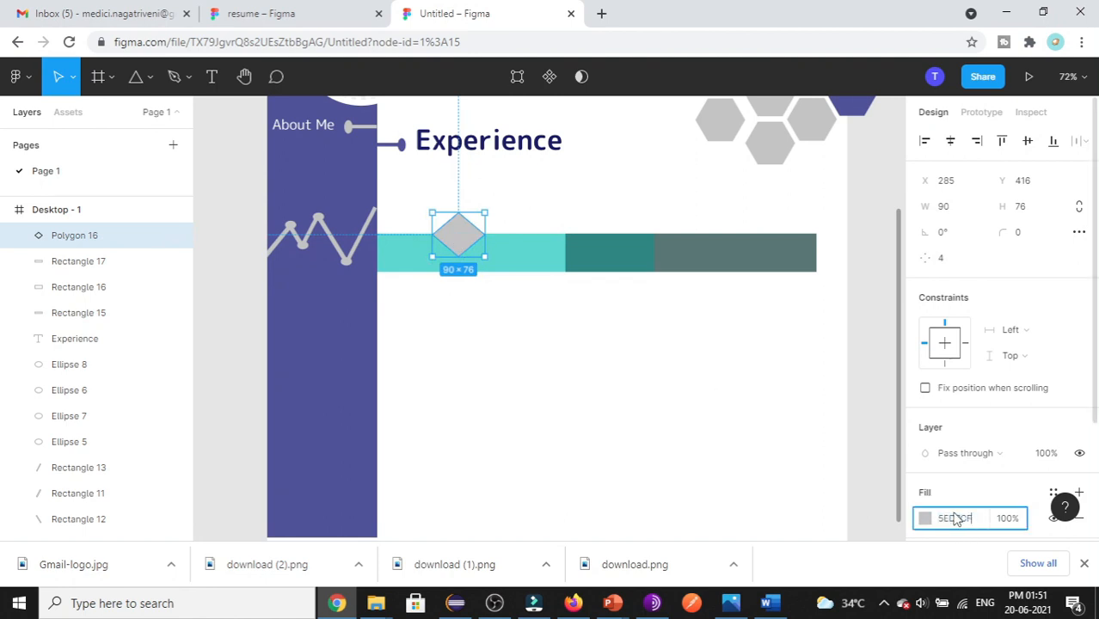
click(710, 464)
click(460, 222)
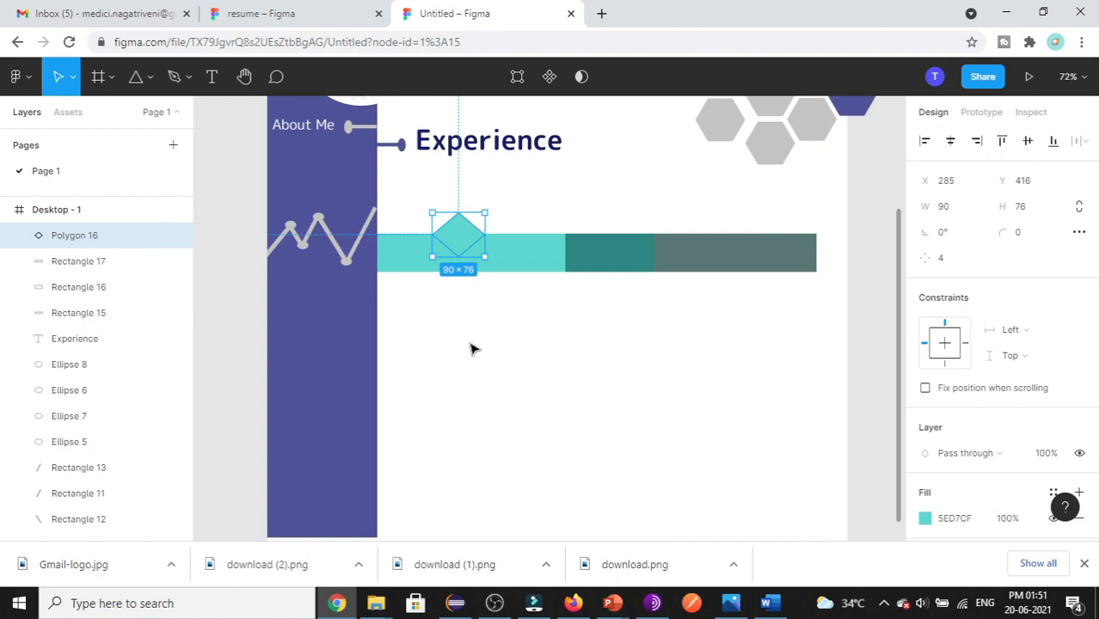
click(492, 363)
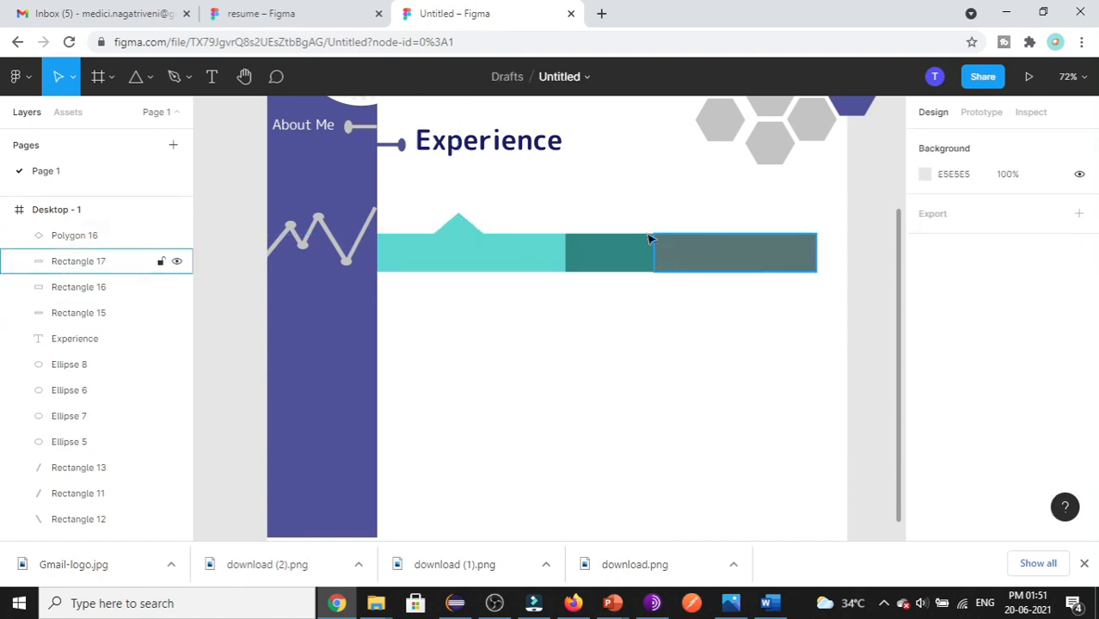
- Paste two diamond copies onto the middle and right timeline segments
click(457, 240)
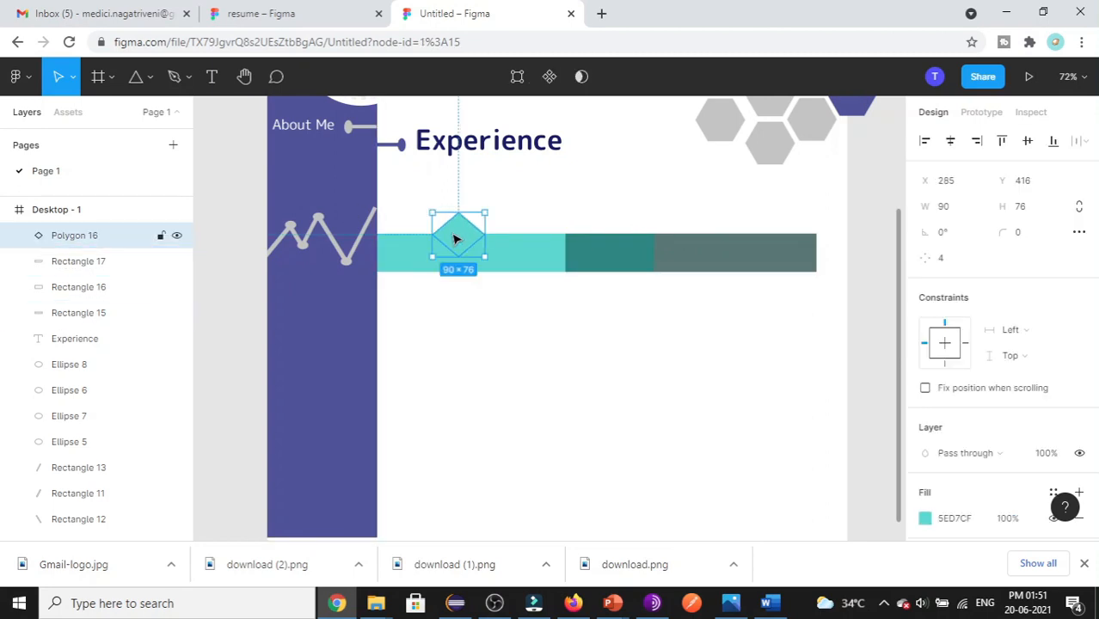
key(ctrl+v)
drag(456, 240, 604, 235)
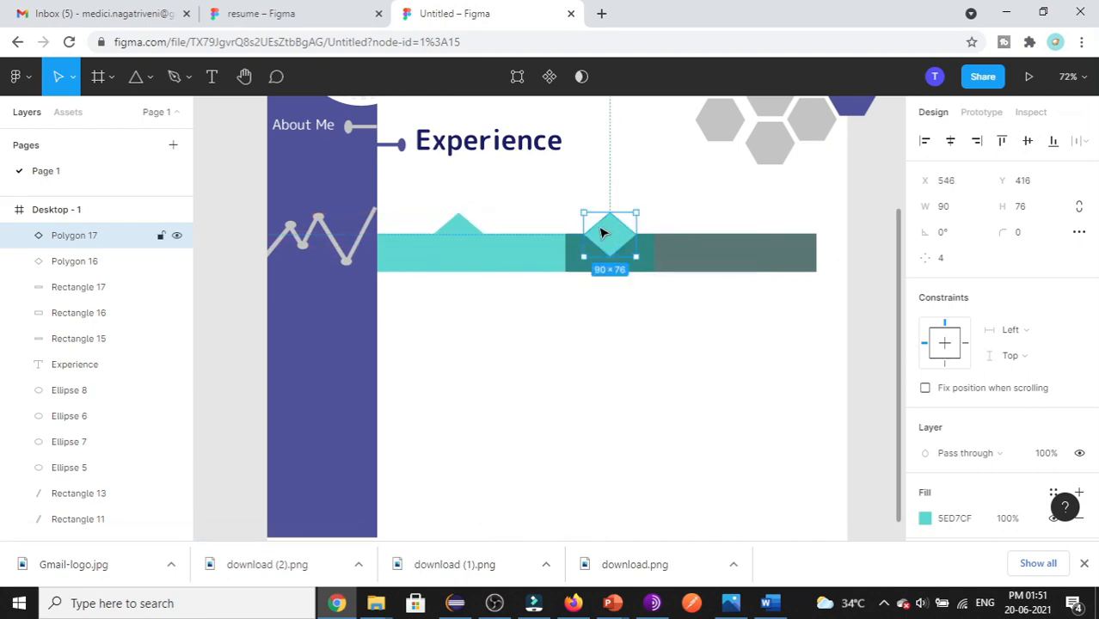
key(ctrl+v)
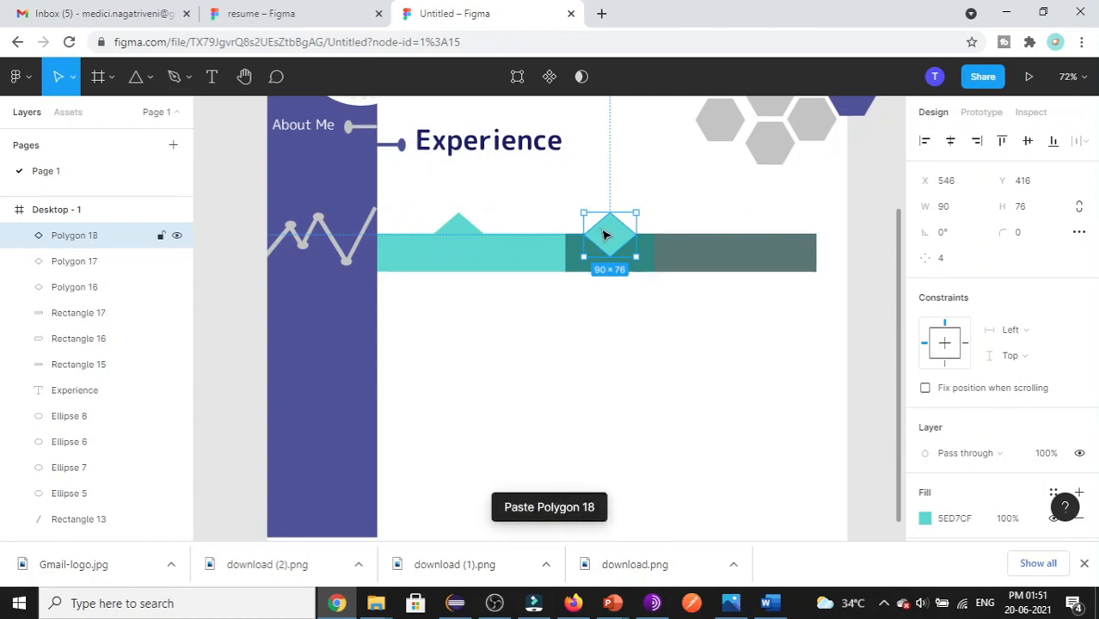
drag(606, 234, 737, 234)
click(569, 442)
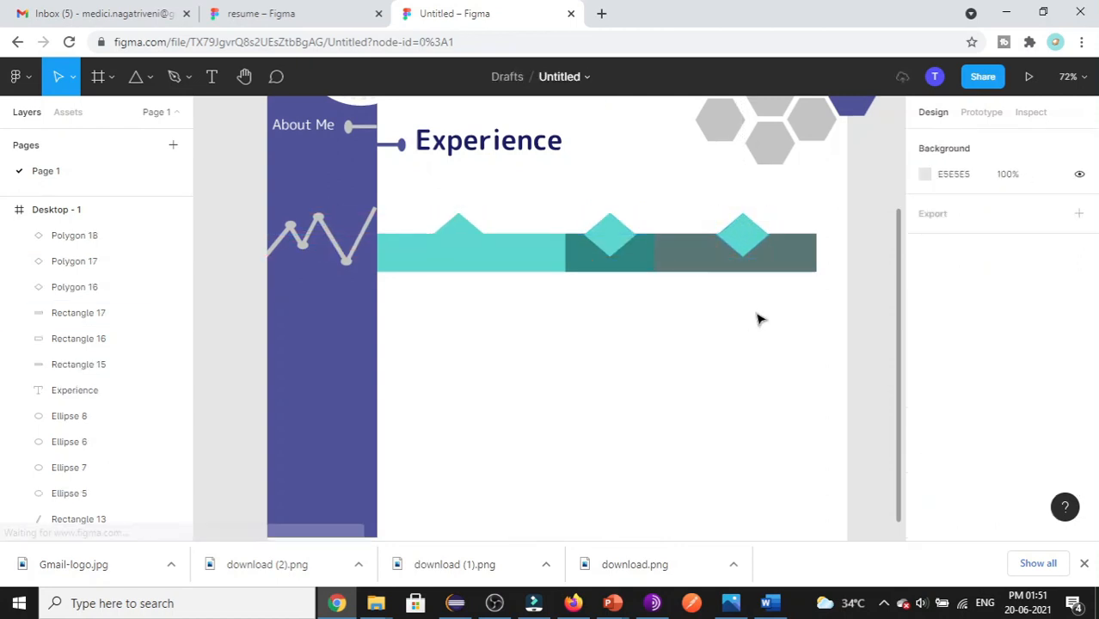
- Recolour the middle diamond dark teal and the right diamond grey-green, matching their bars
click(590, 264)
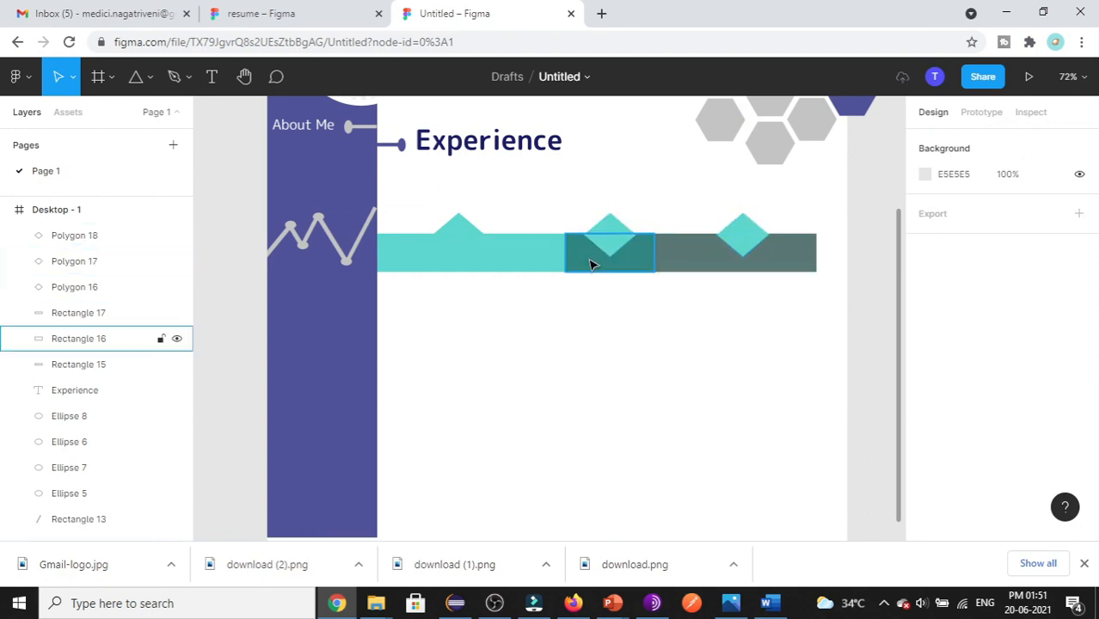
click(590, 265)
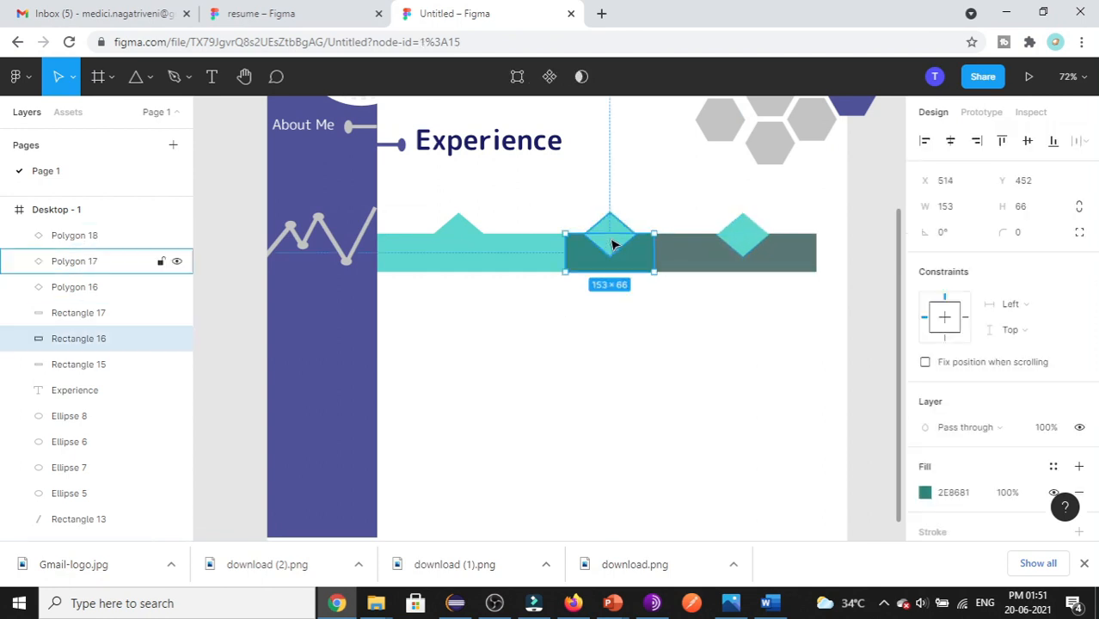
click(956, 494)
click(610, 241)
click(741, 241)
click(666, 264)
click(742, 241)
click(947, 519)
key(ctrl+v)
click(722, 400)
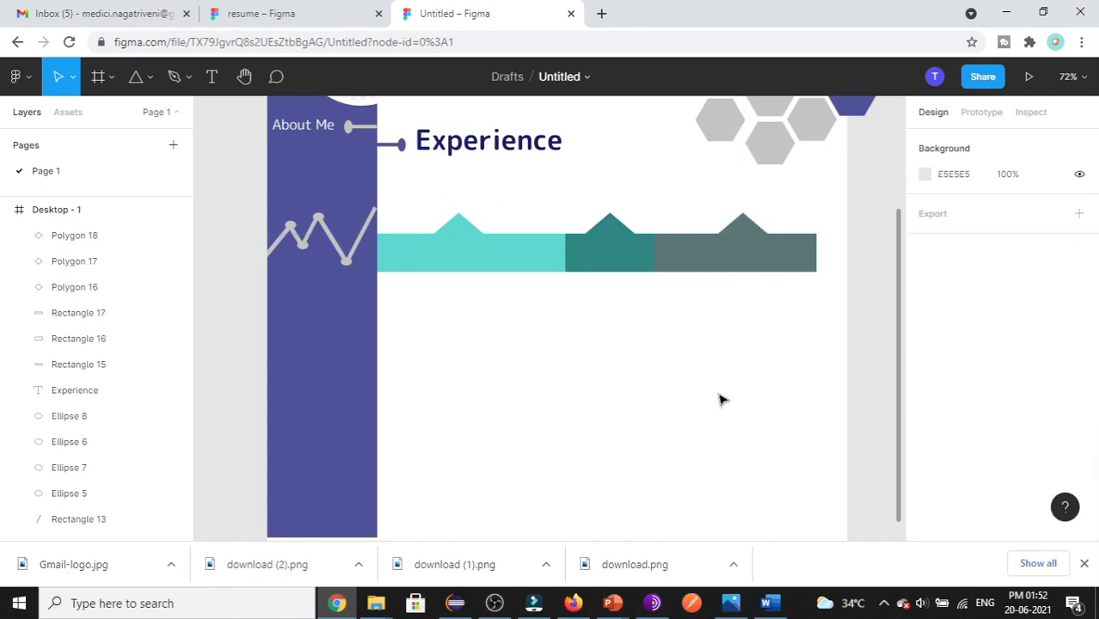
scroll(705, 401, up, 1)
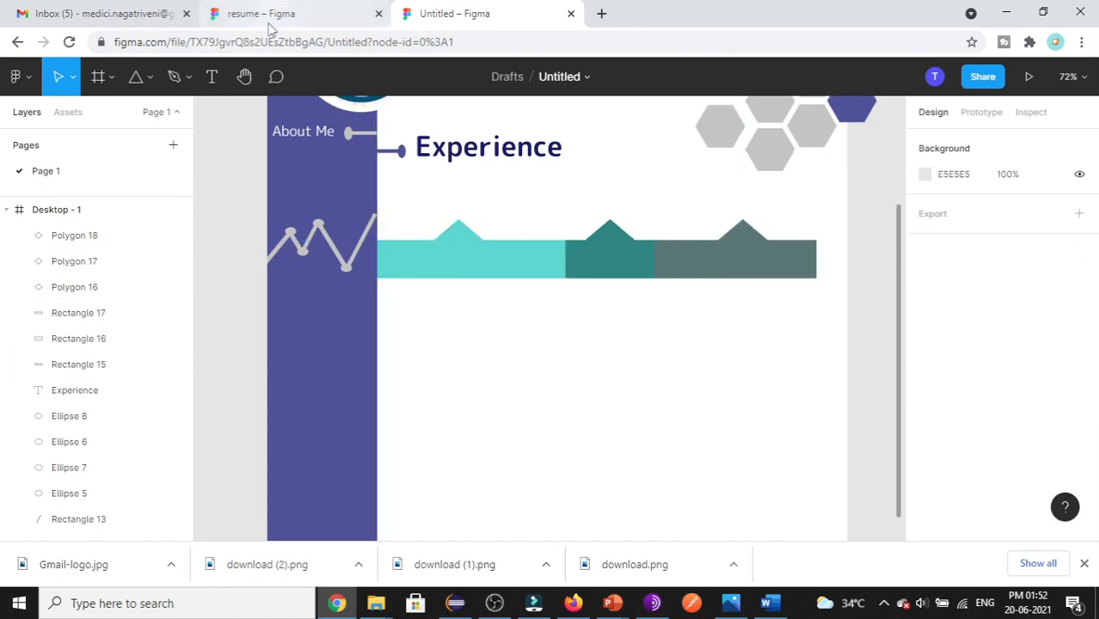
- Draw a short vertical line above the first diamond
click(269, 29)
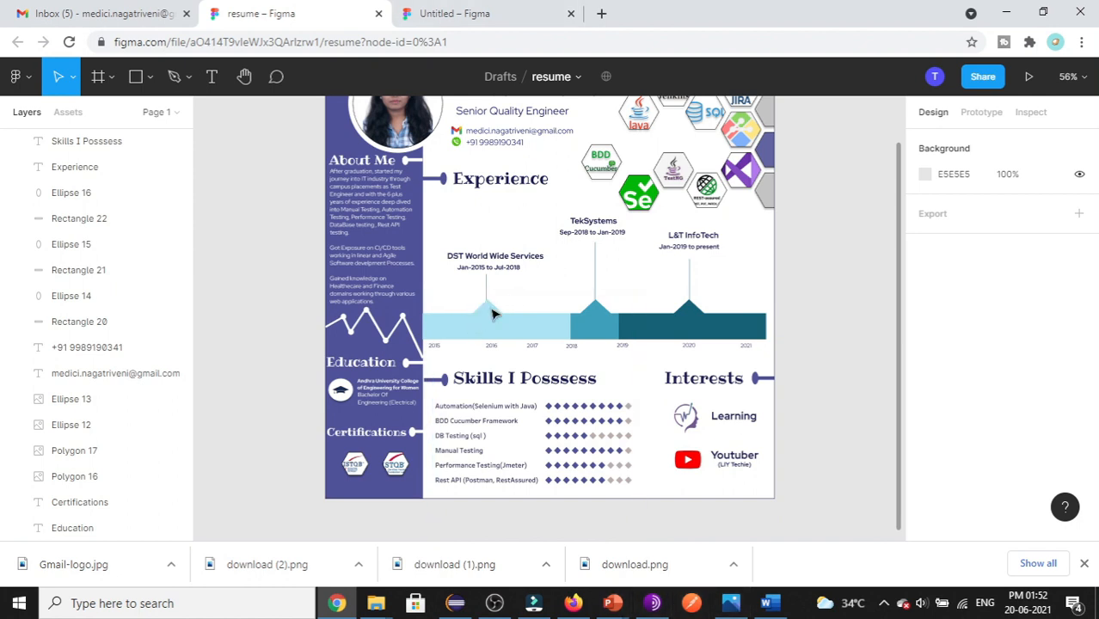
click(478, 12)
click(152, 79)
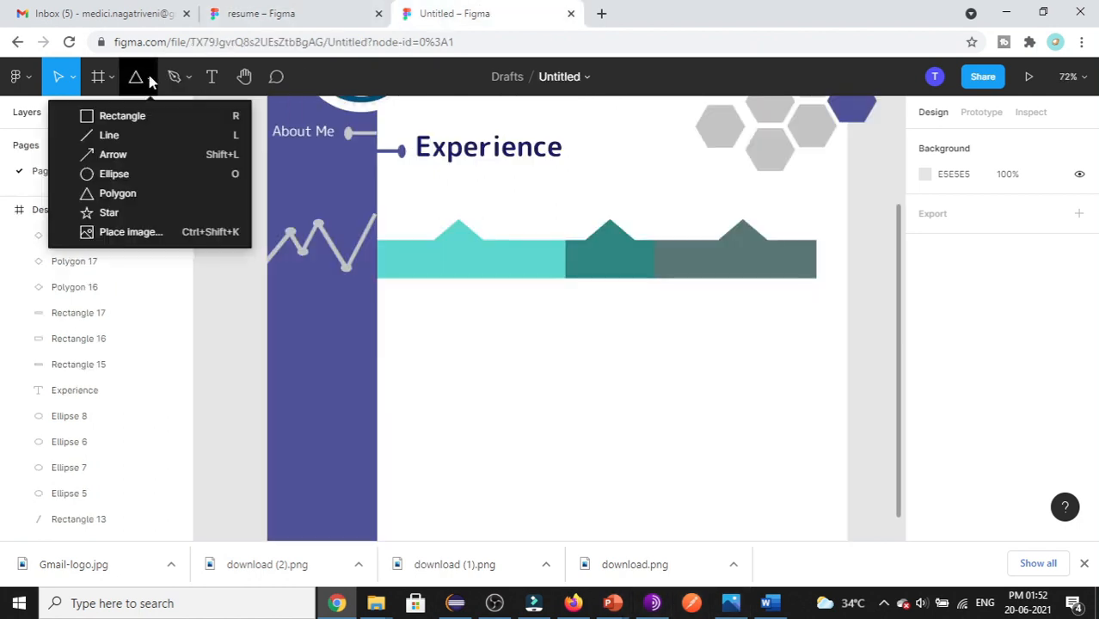
click(145, 135)
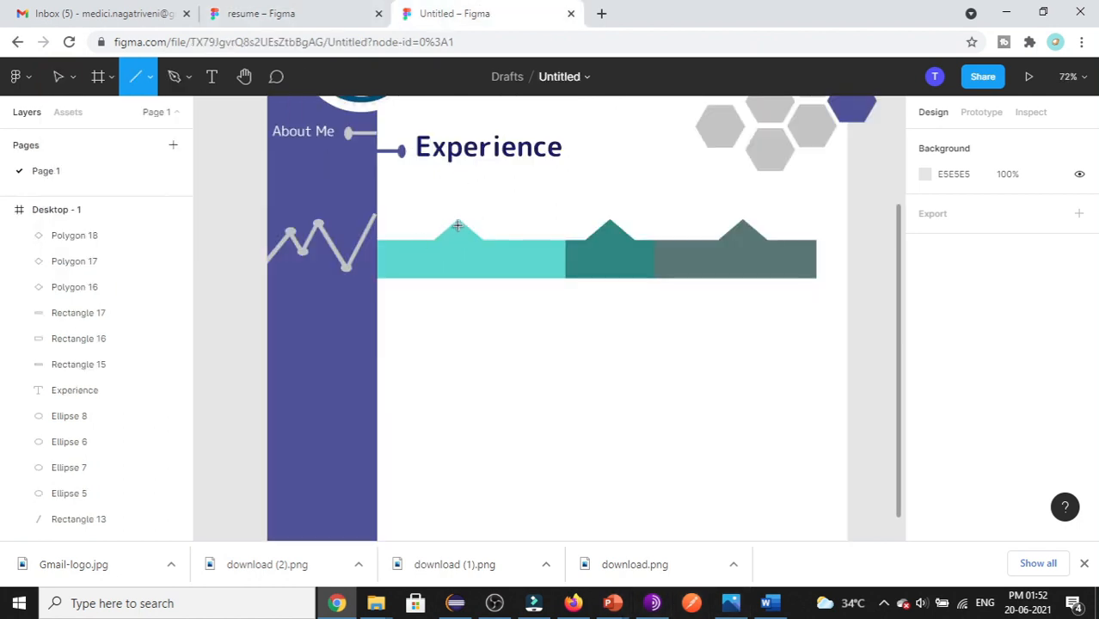
drag(458, 224, 457, 193)
click(467, 373)
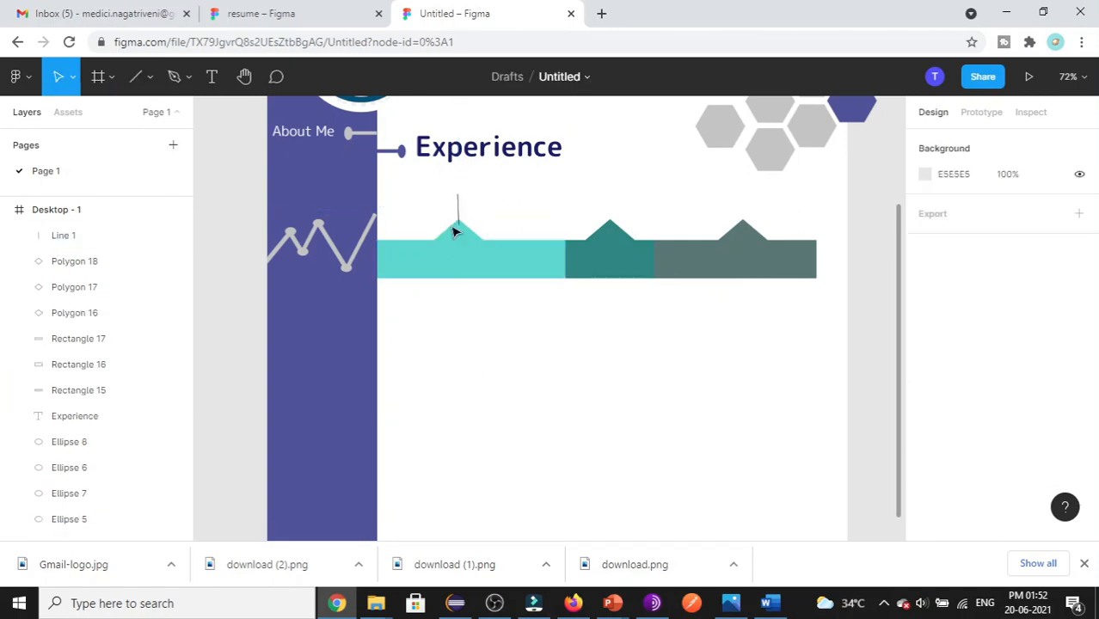
- Give the vertical line the first diamond's teal stroke colour 5ED7CF
click(462, 257)
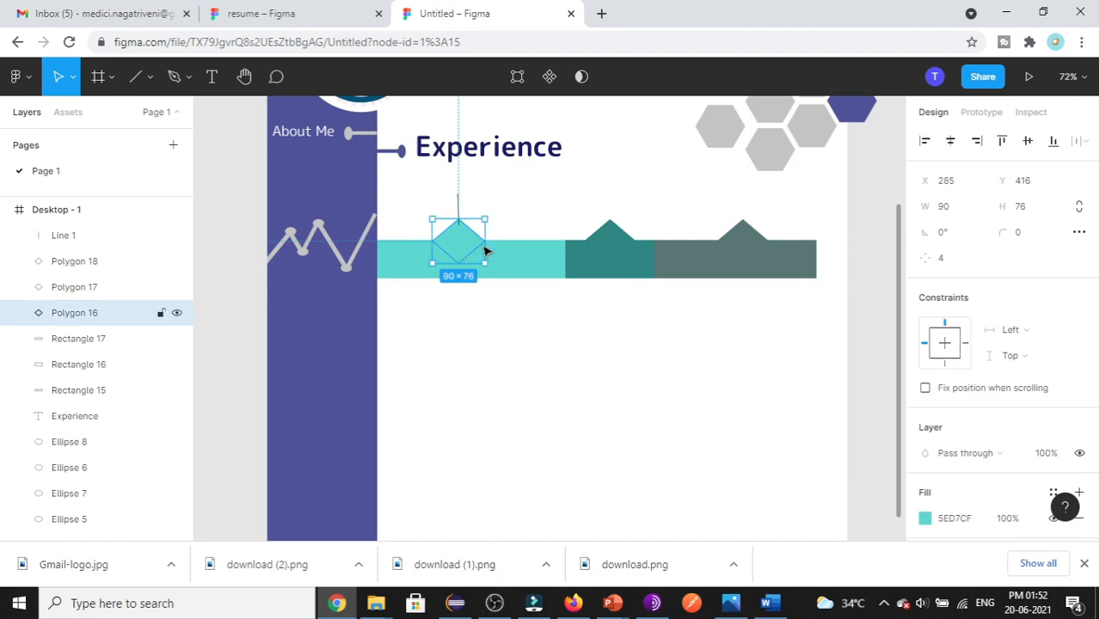
click(949, 520)
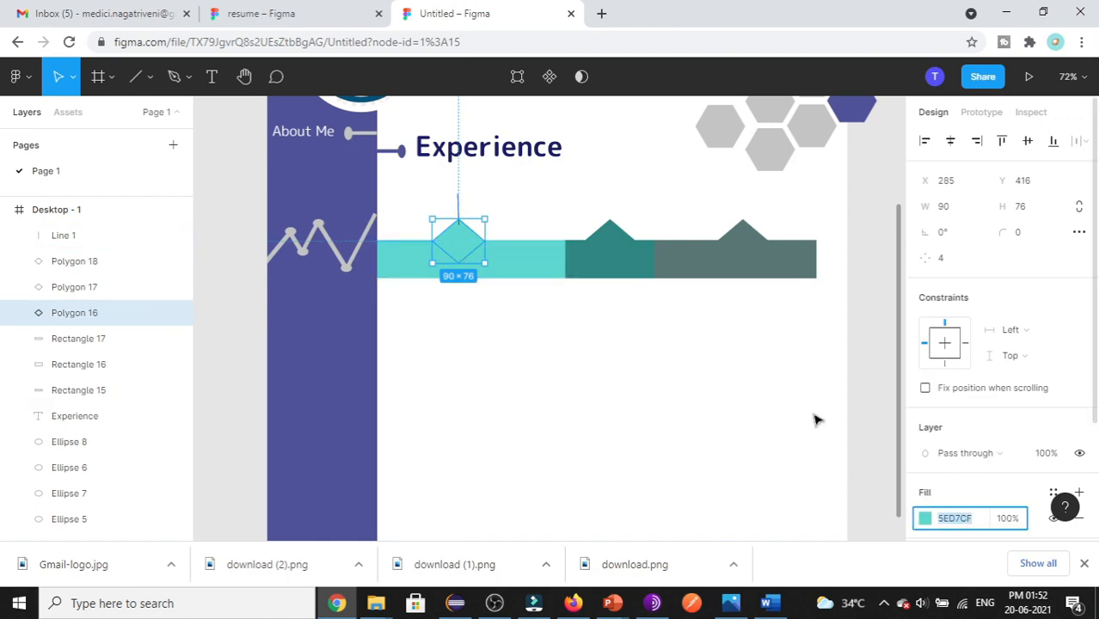
click(460, 208)
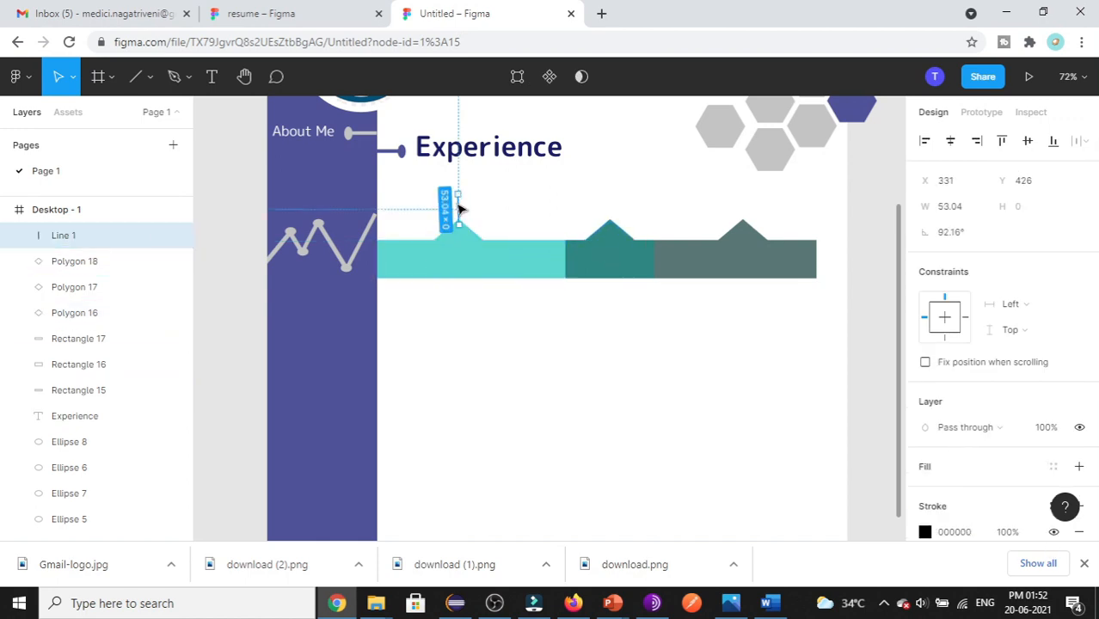
click(968, 537)
click(710, 418)
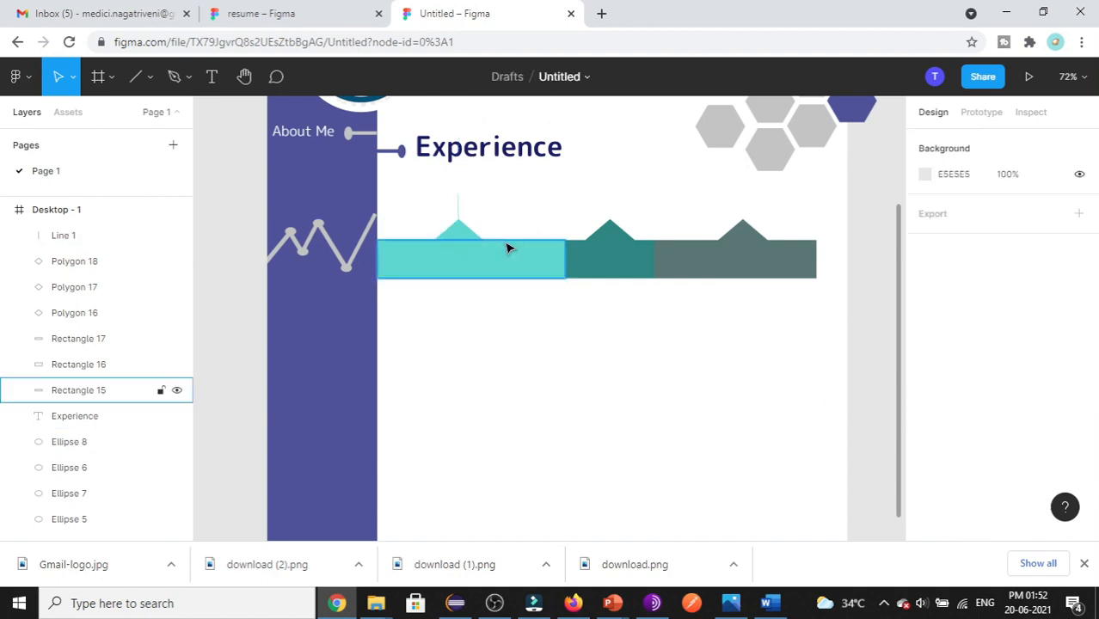
- Paste two copies of the line above the middle and right diamonds
click(459, 210)
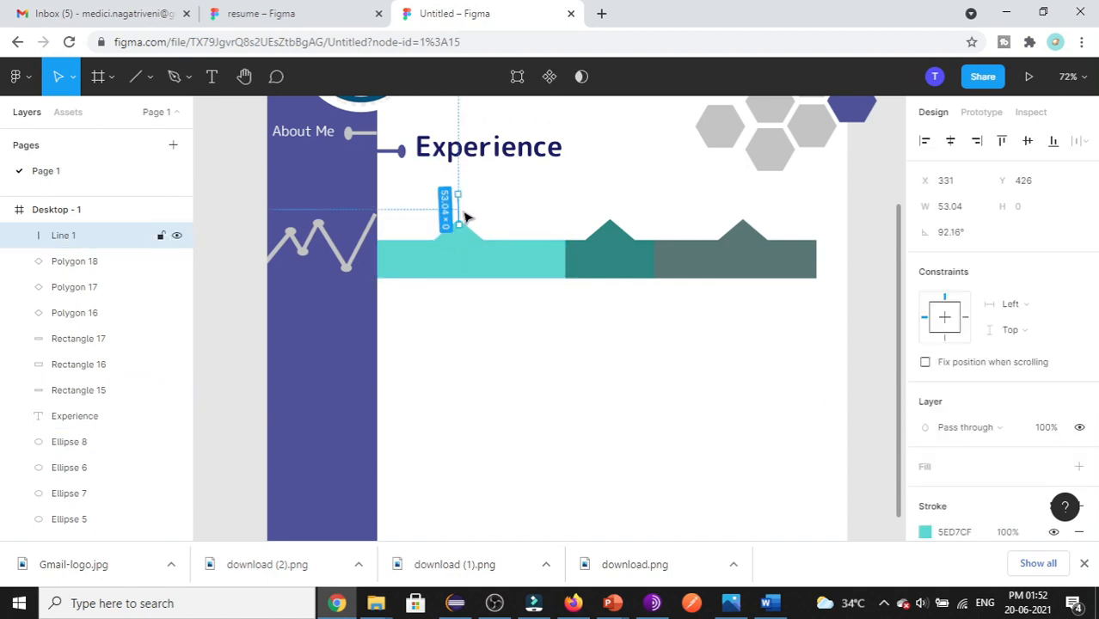
key(ctrl+v)
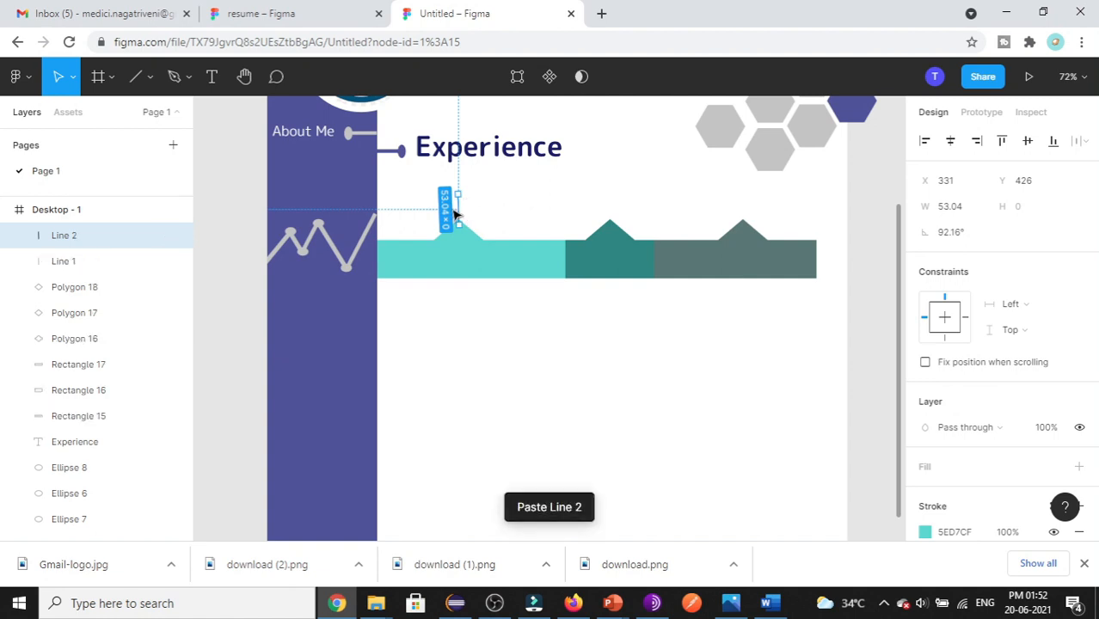
drag(459, 210, 612, 210)
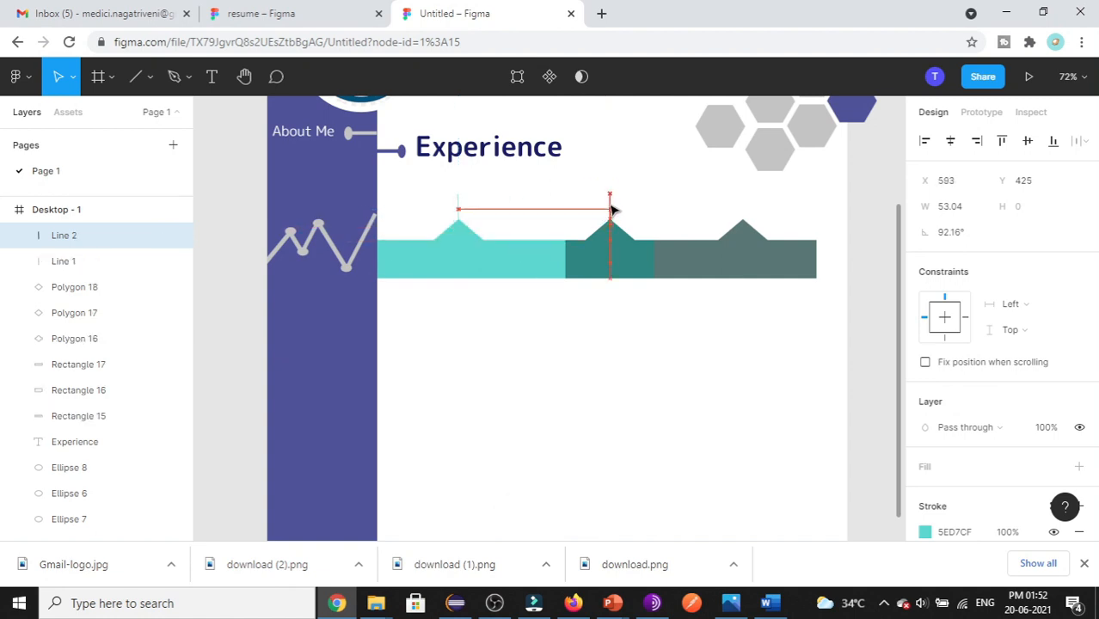
click(564, 375)
click(610, 210)
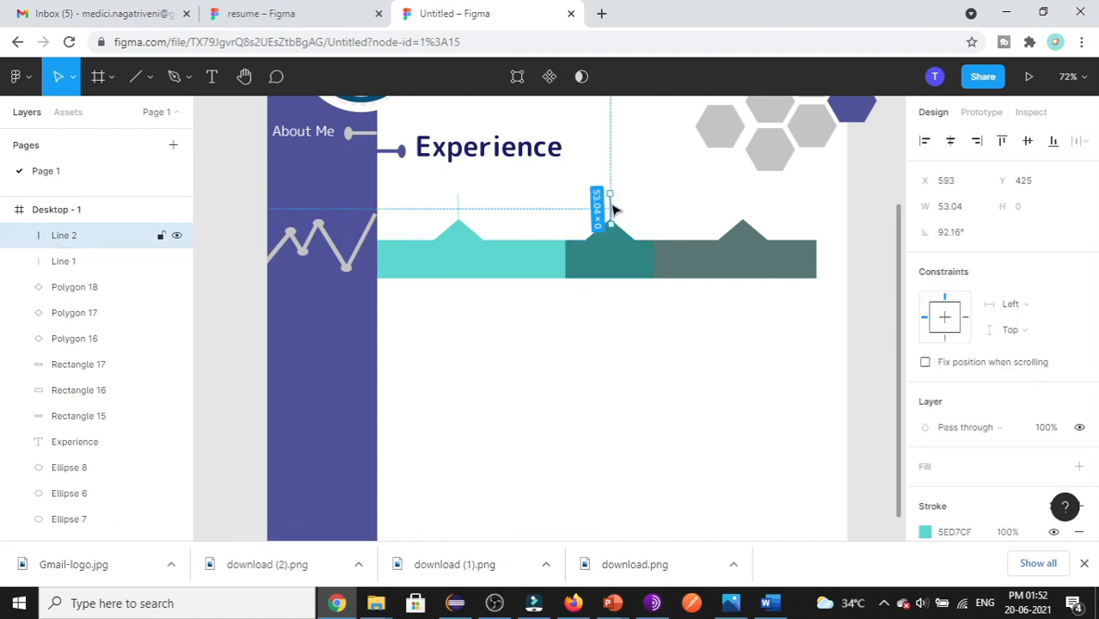
key(ctrl+v)
drag(611, 209, 744, 223)
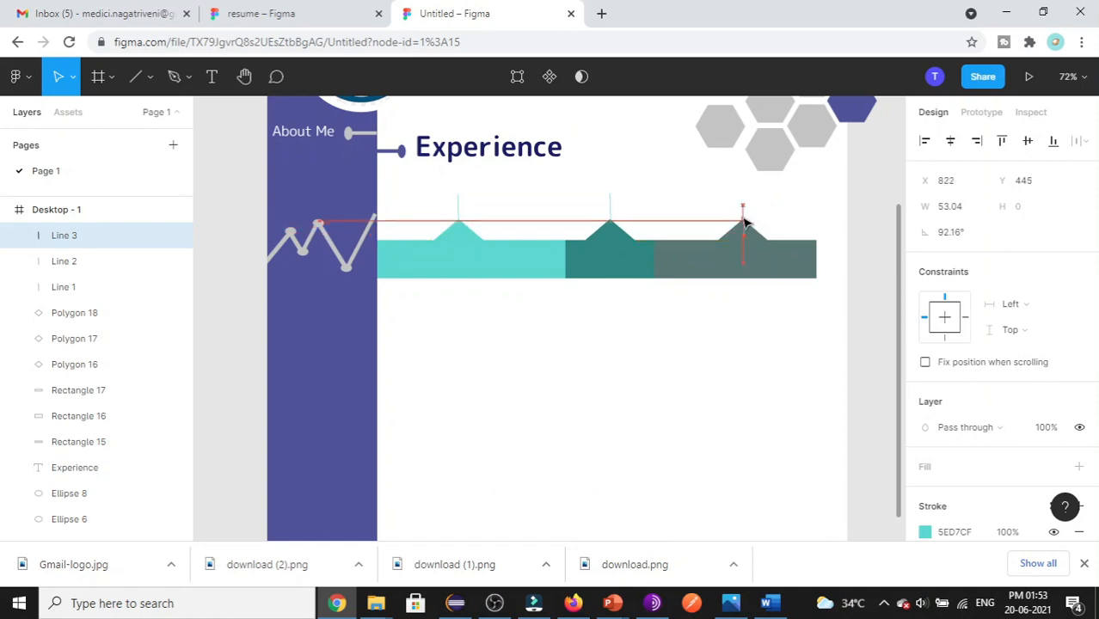
click(741, 324)
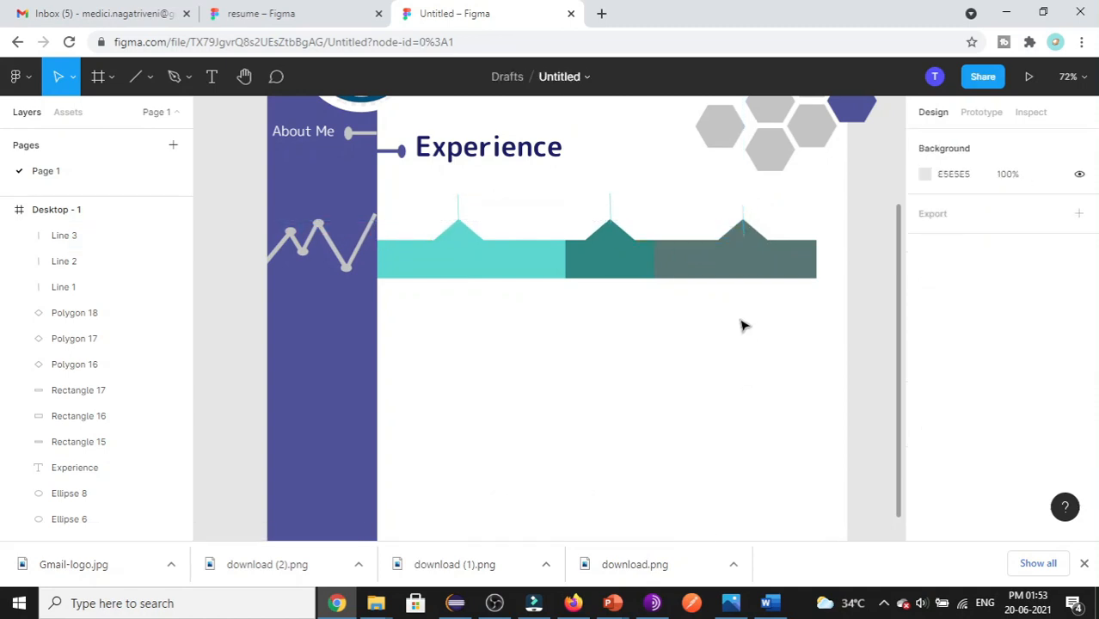
- Set the middle line's stroke to 2E8681 and the right line's to 5A7775, then view the reference
click(601, 261)
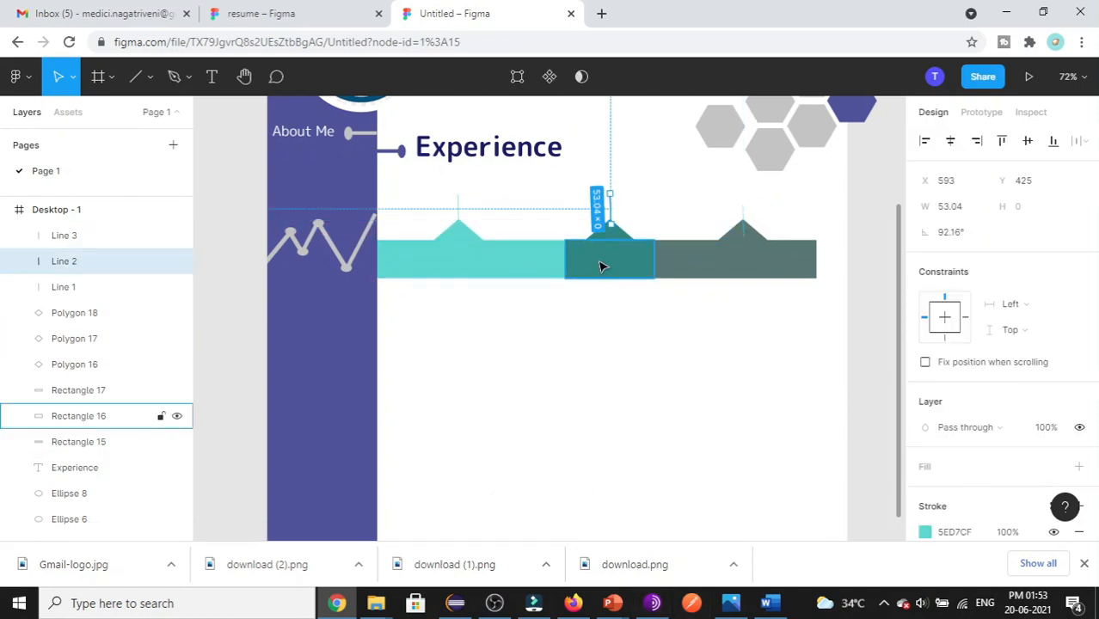
click(953, 493)
key(ctrl+c)
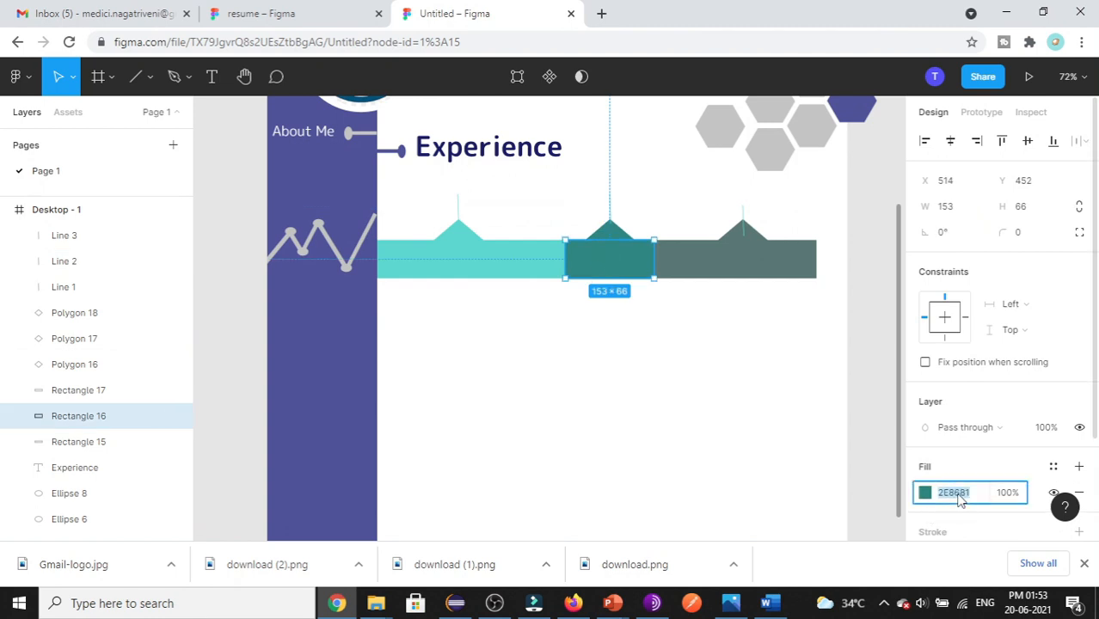
click(613, 205)
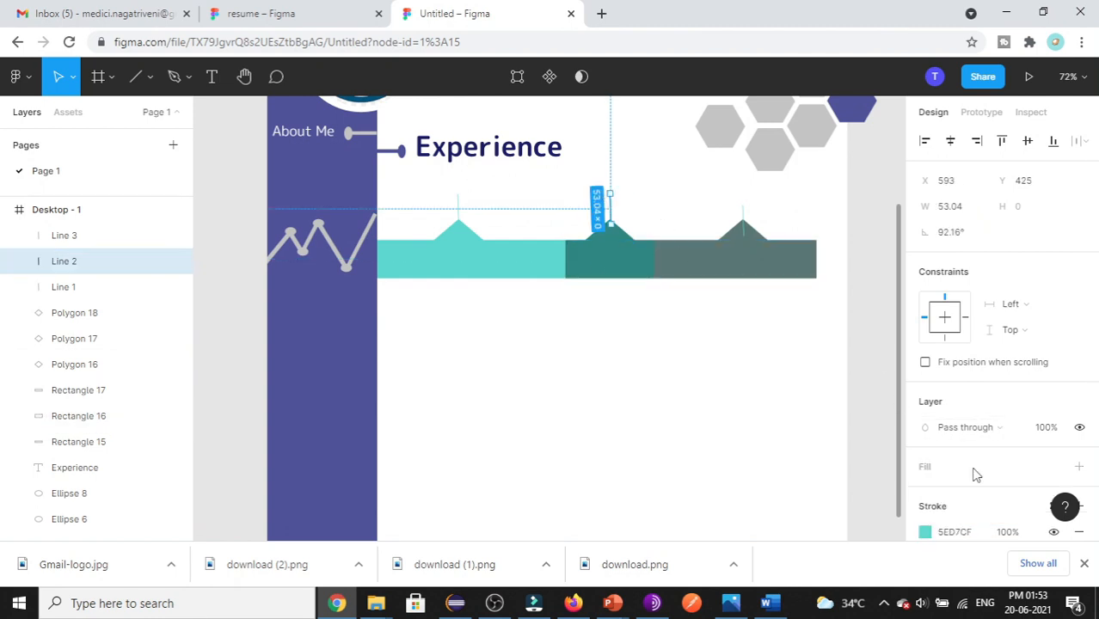
click(954, 533)
key(ctrl+v)
click(754, 255)
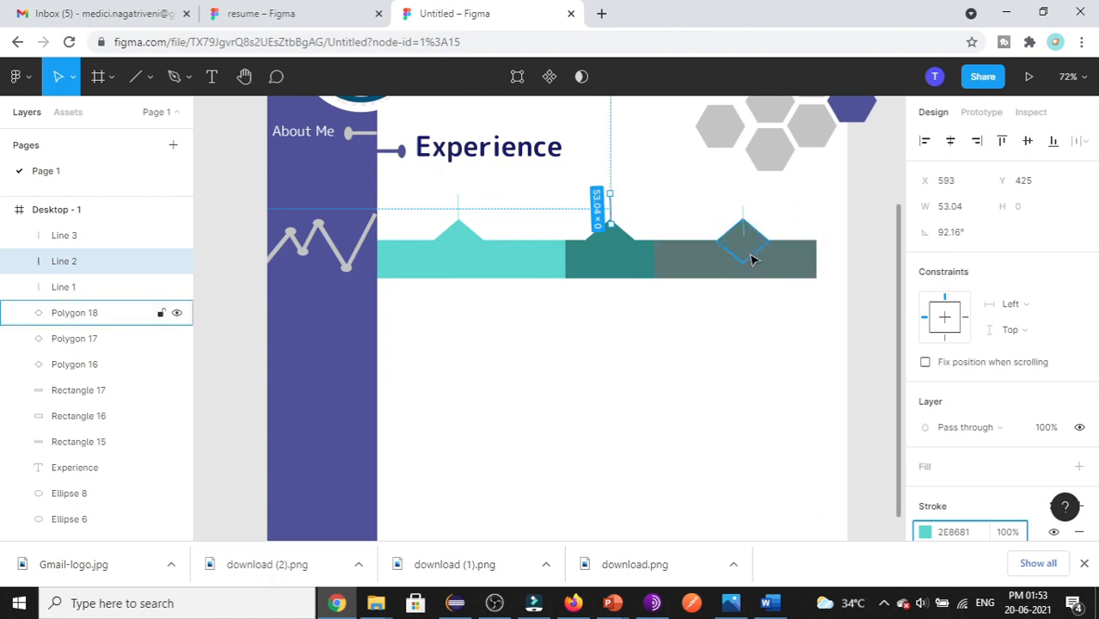
click(946, 519)
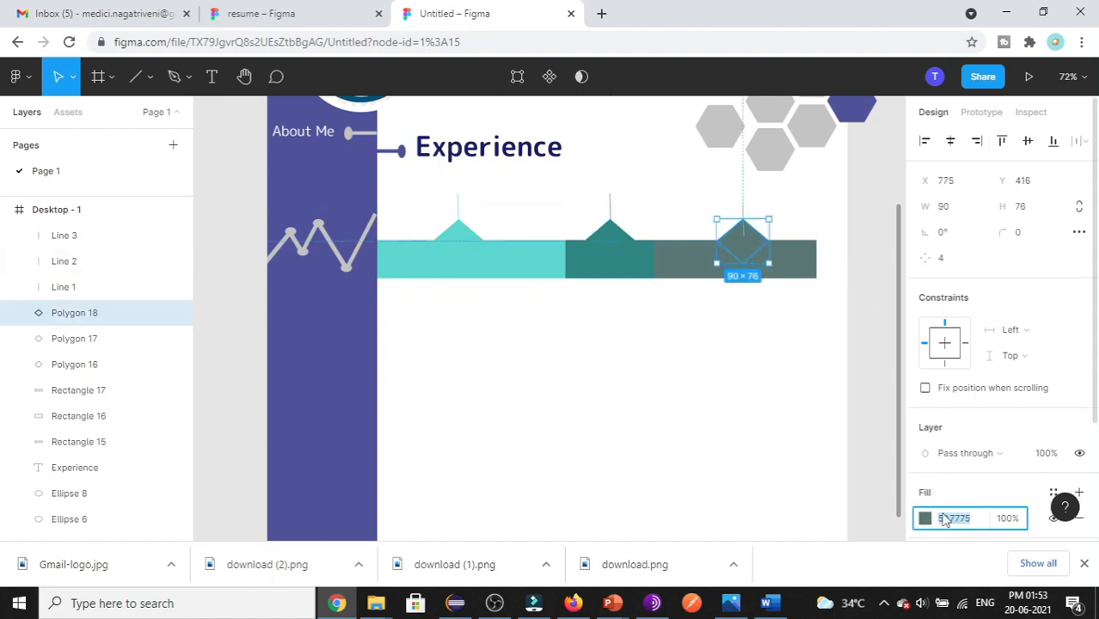
click(745, 209)
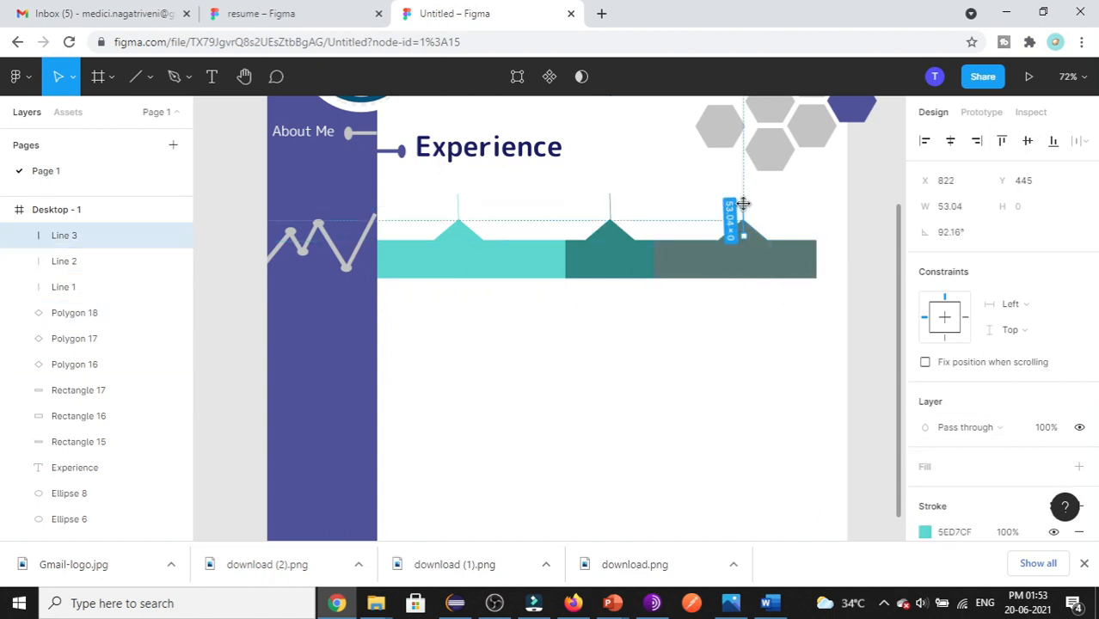
click(952, 533)
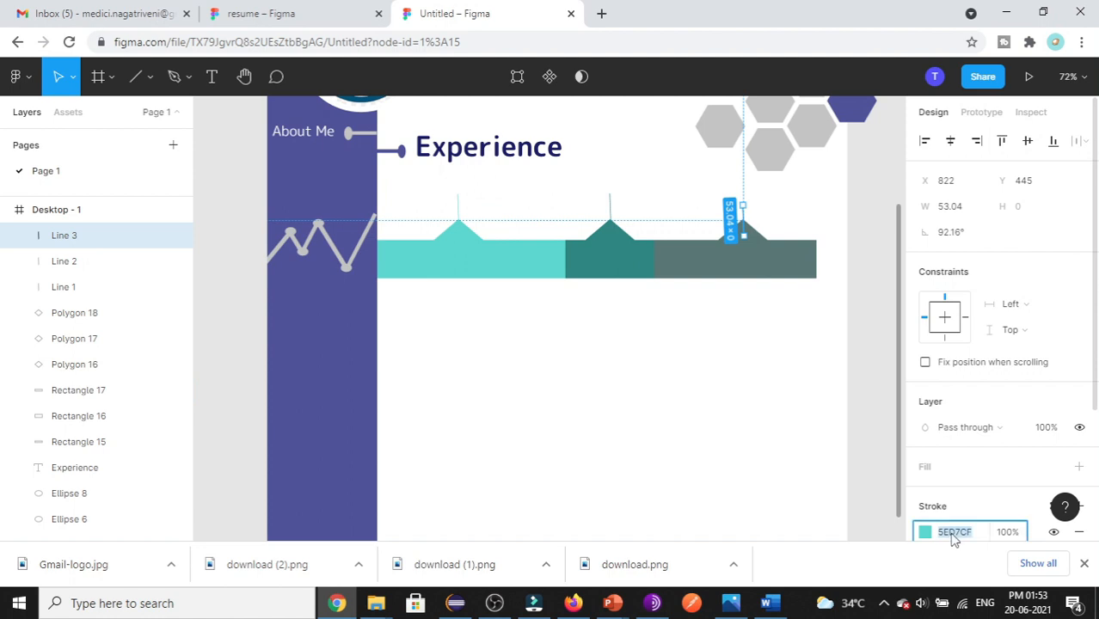
click(748, 481)
scroll(379, 342, up, 1)
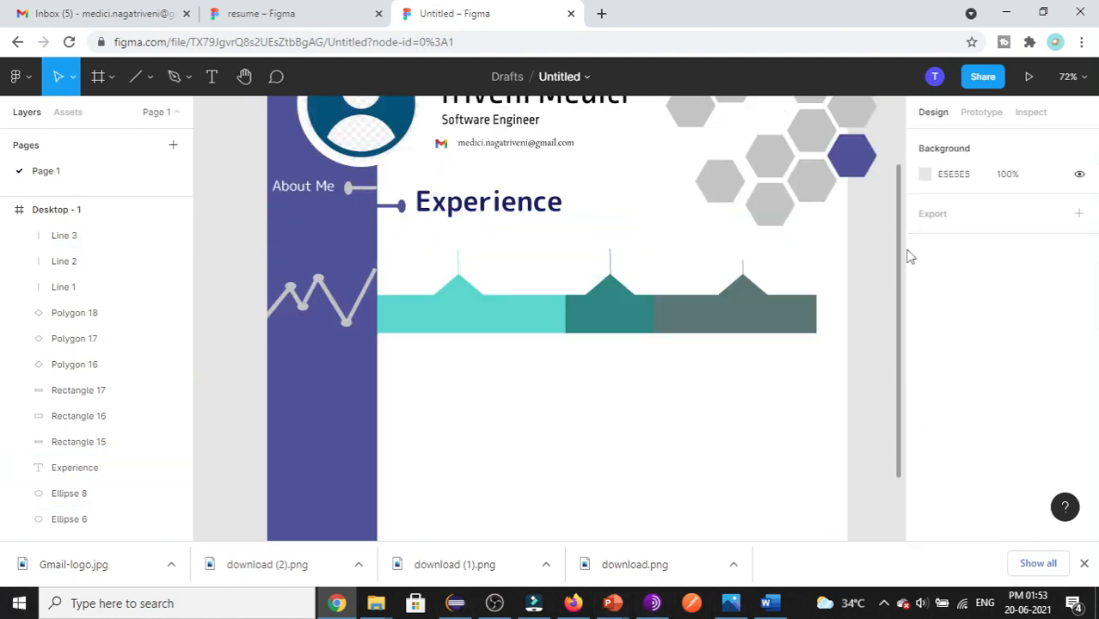
click(332, 19)
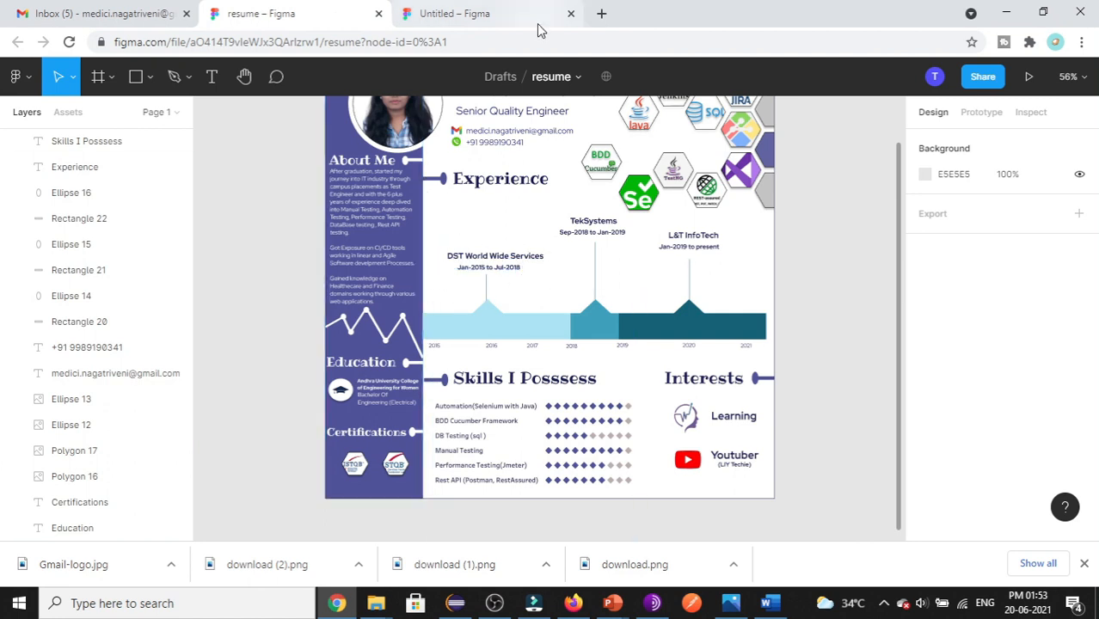
- Add a 'DST World Wide' text box under Experience at font size 13
click(510, 22)
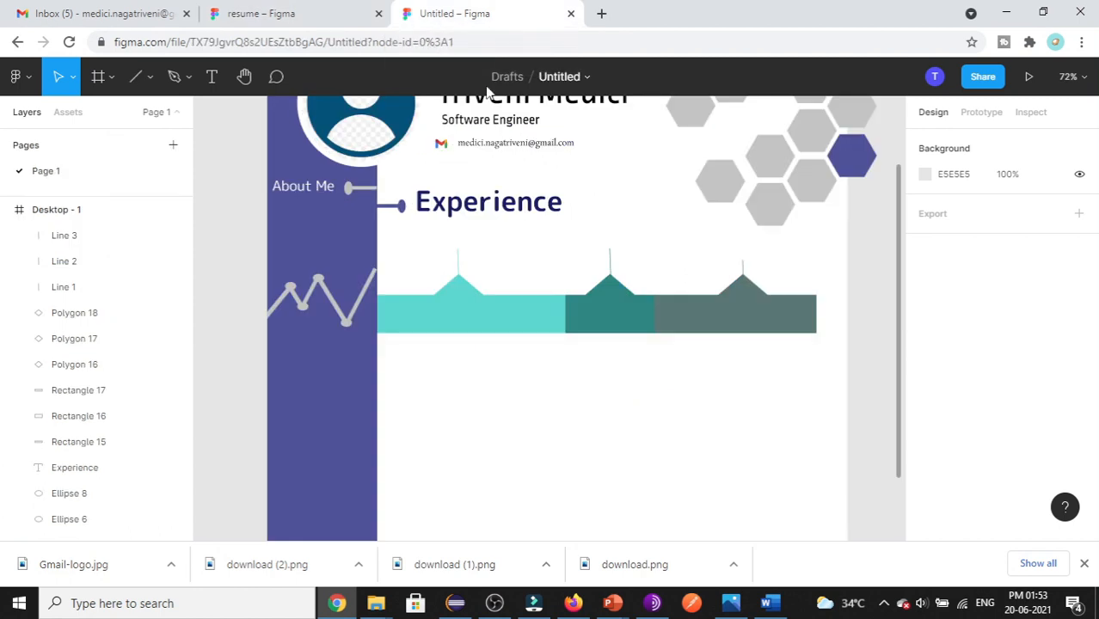
click(209, 80)
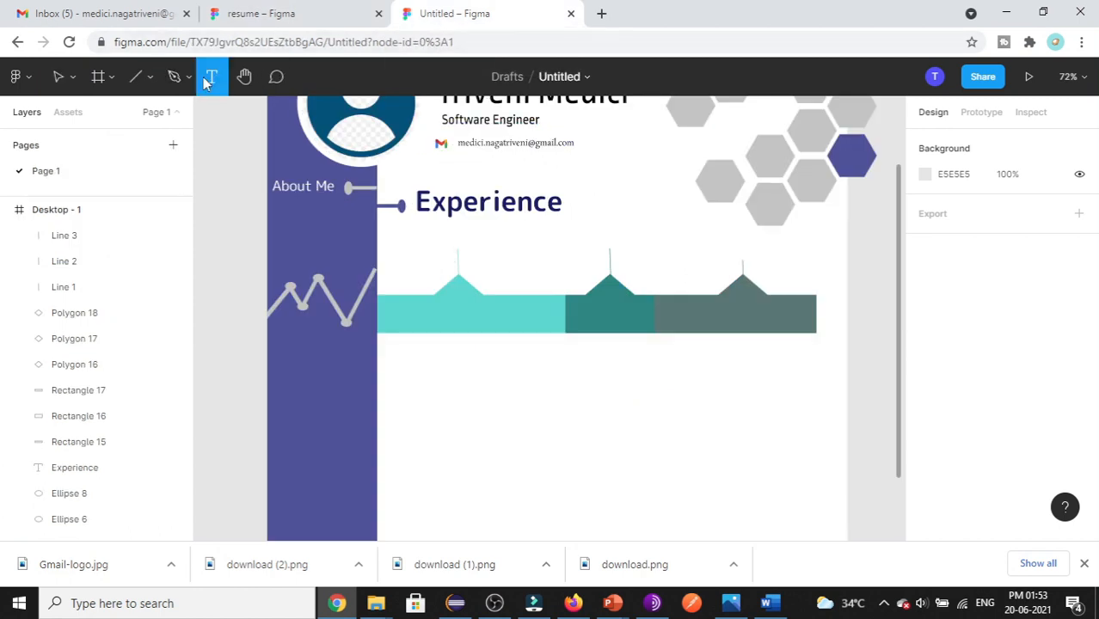
drag(405, 230, 526, 252)
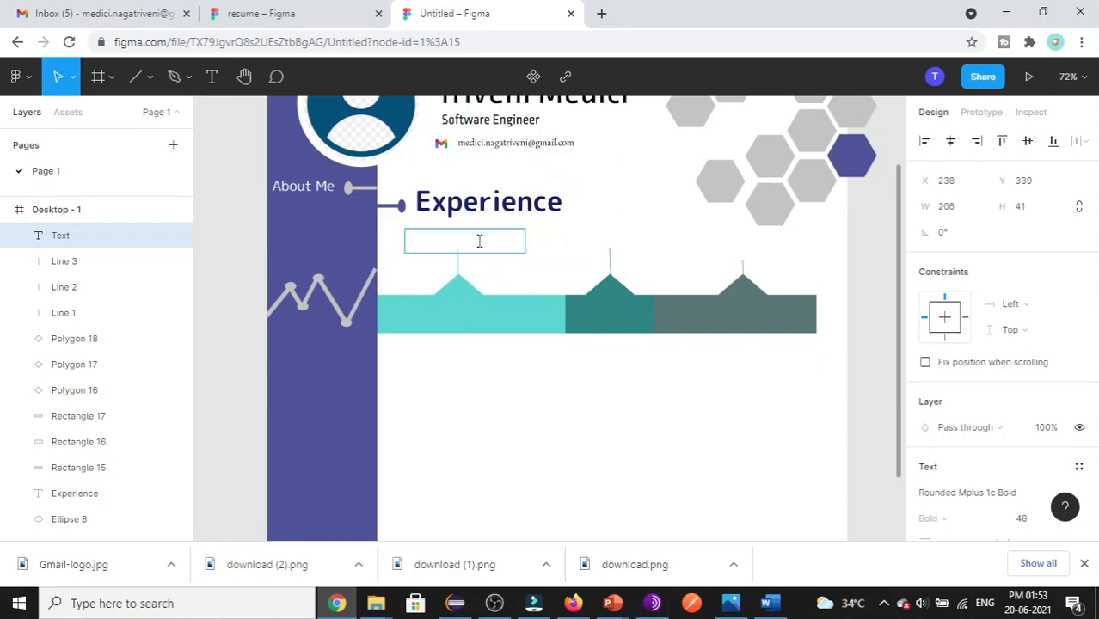
text(DS)
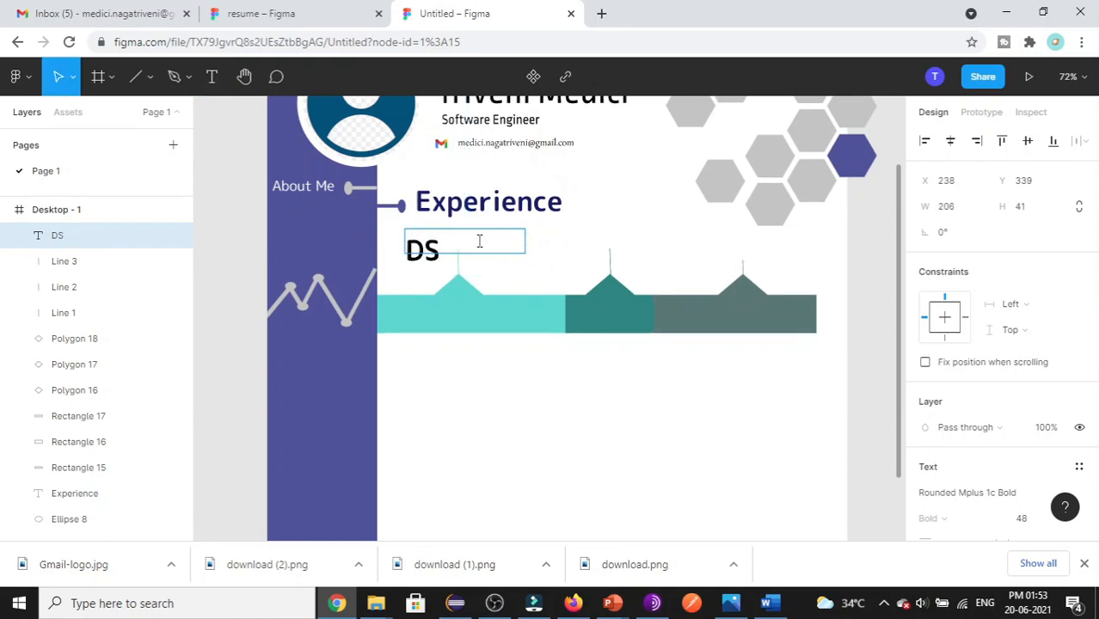
text(T World Wide)
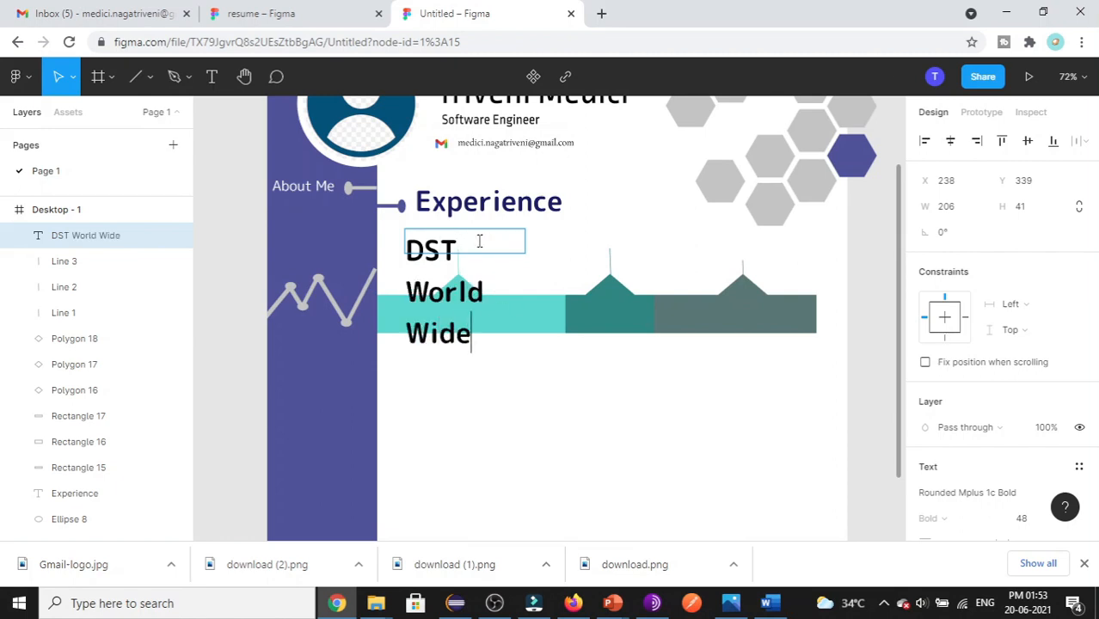
key(ctrl+a)
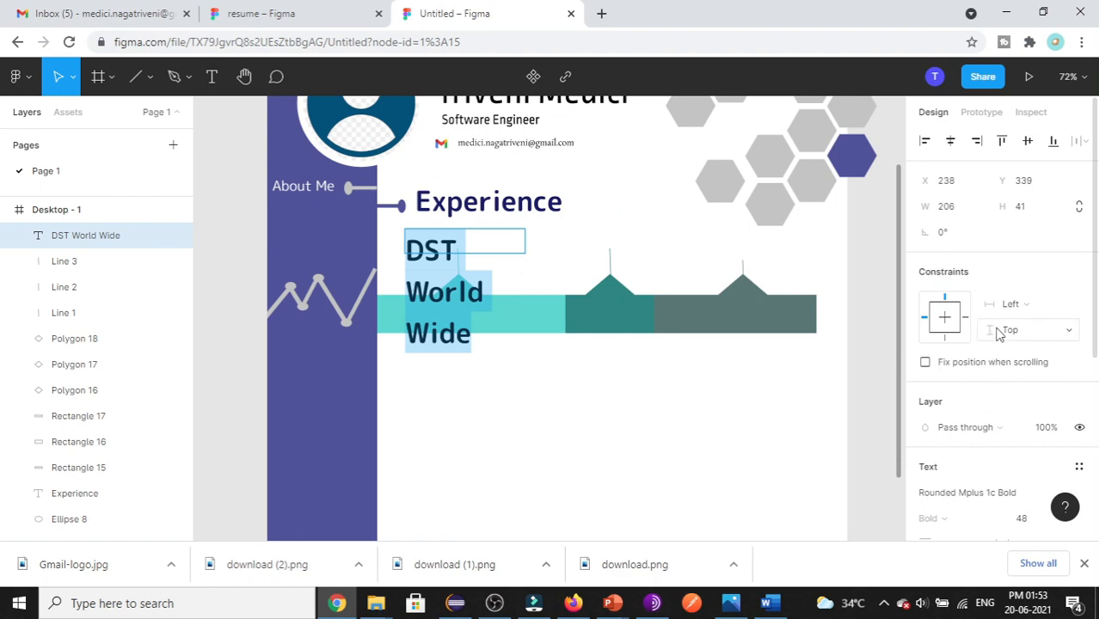
scroll(1075, 424, down, 3)
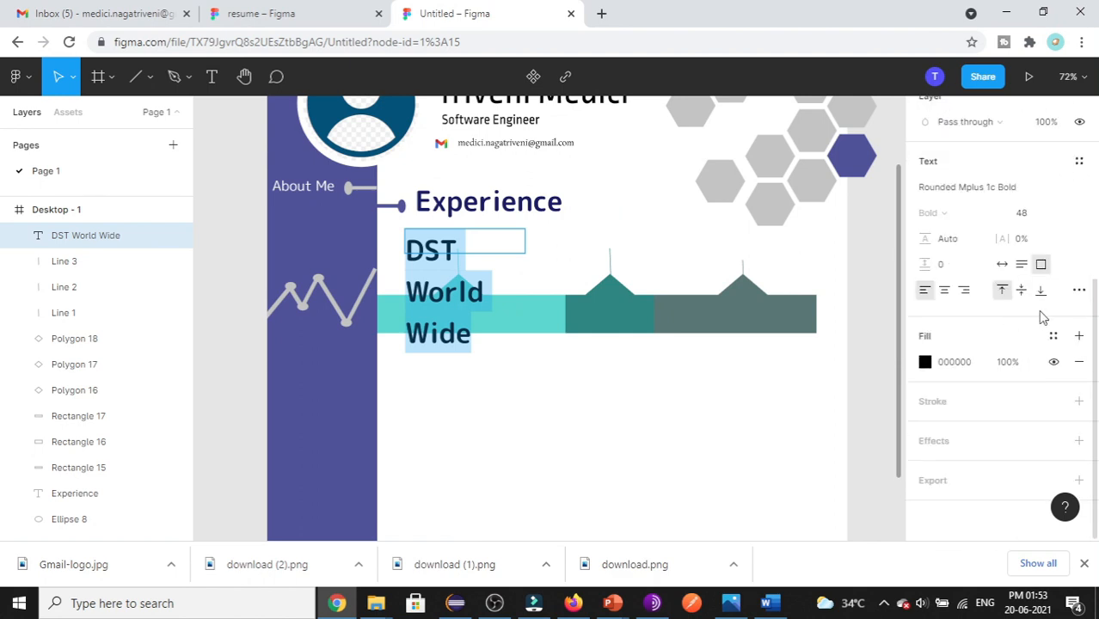
click(1065, 215)
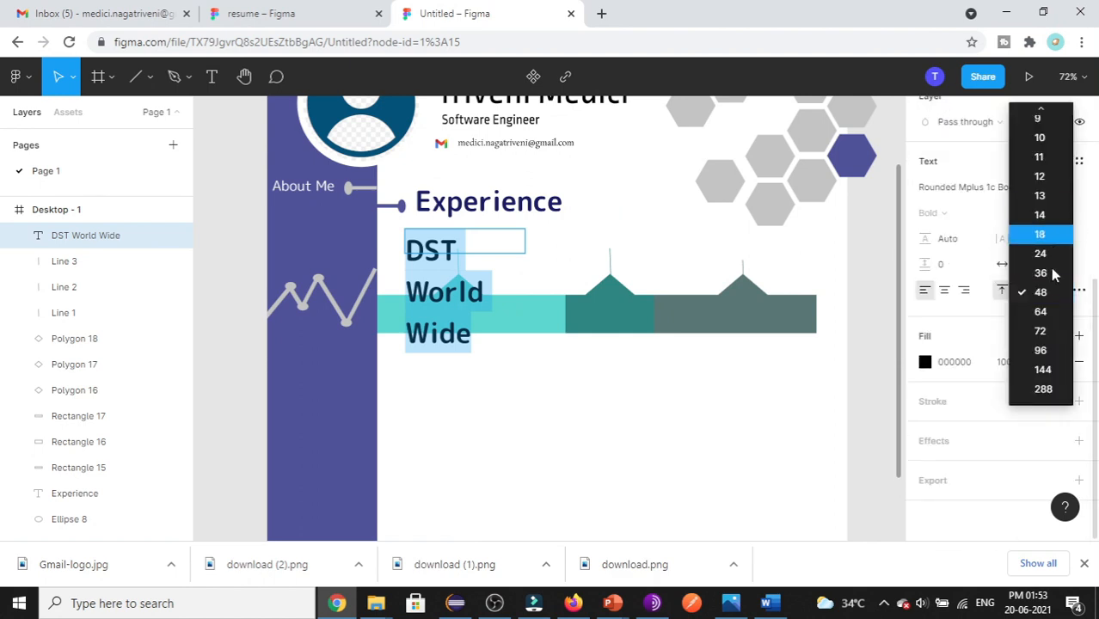
click(1056, 194)
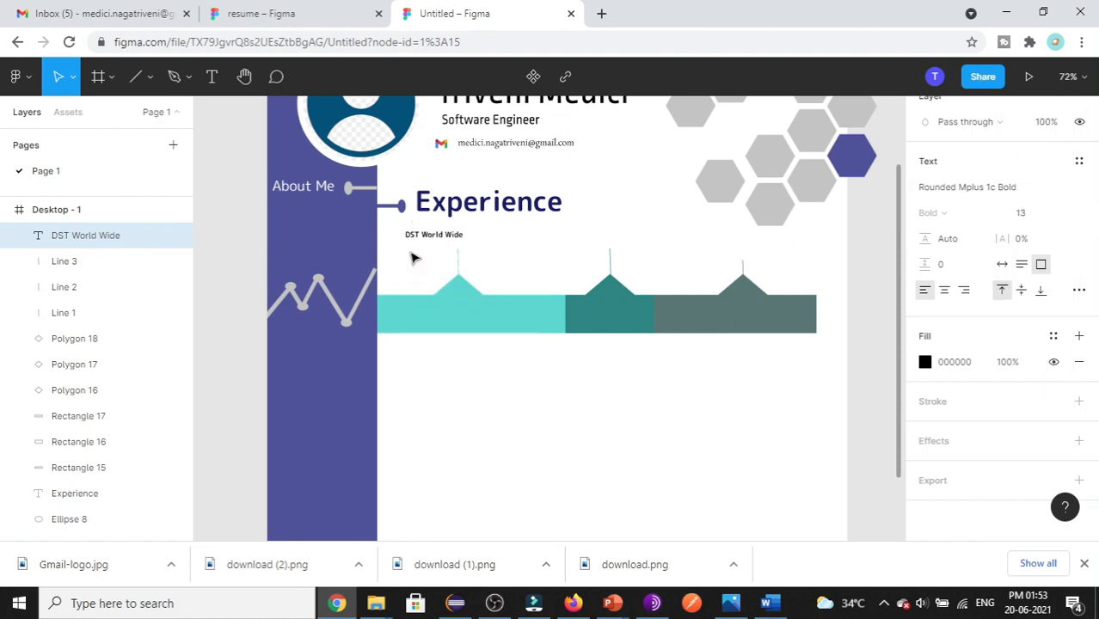
- Shift the DST World Wide text box slightly right under Experience
double_click(431, 237)
click(422, 235)
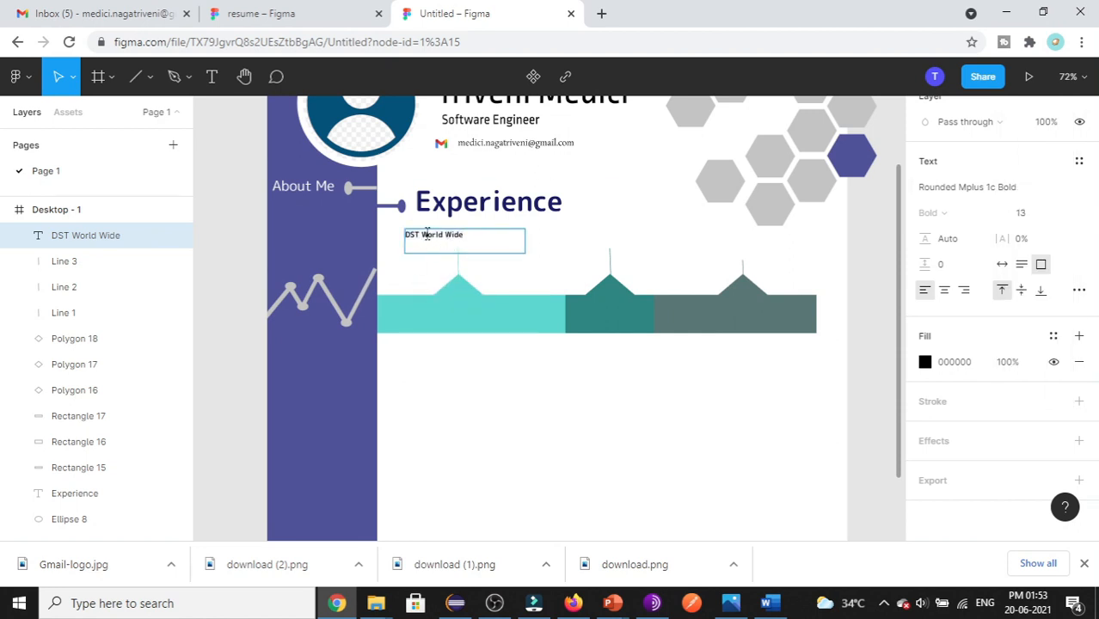
key(Escape)
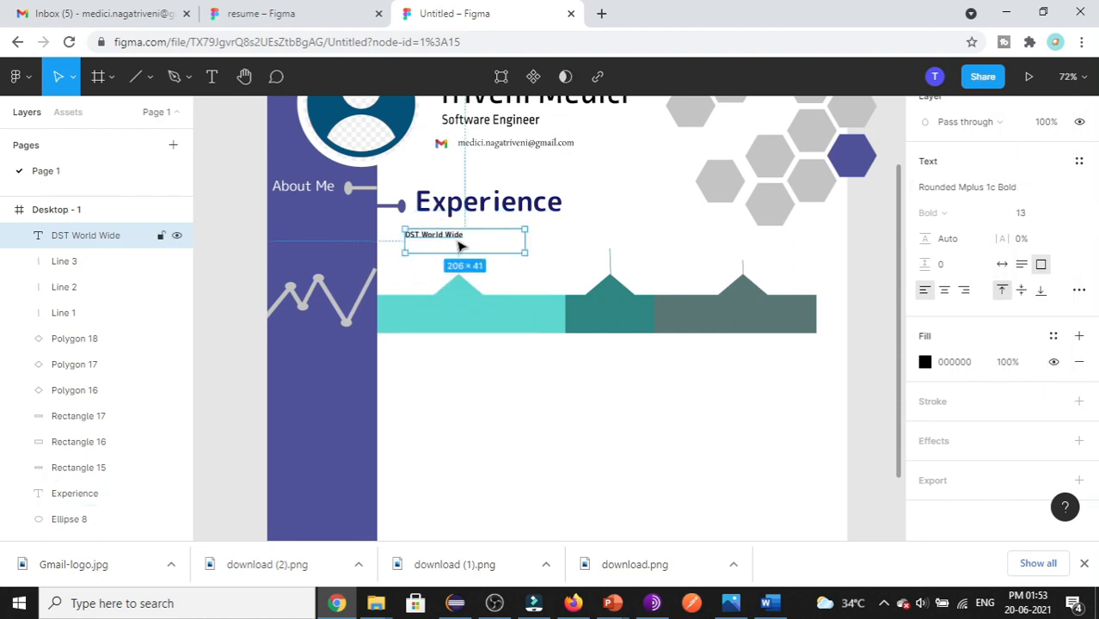
drag(462, 246, 487, 244)
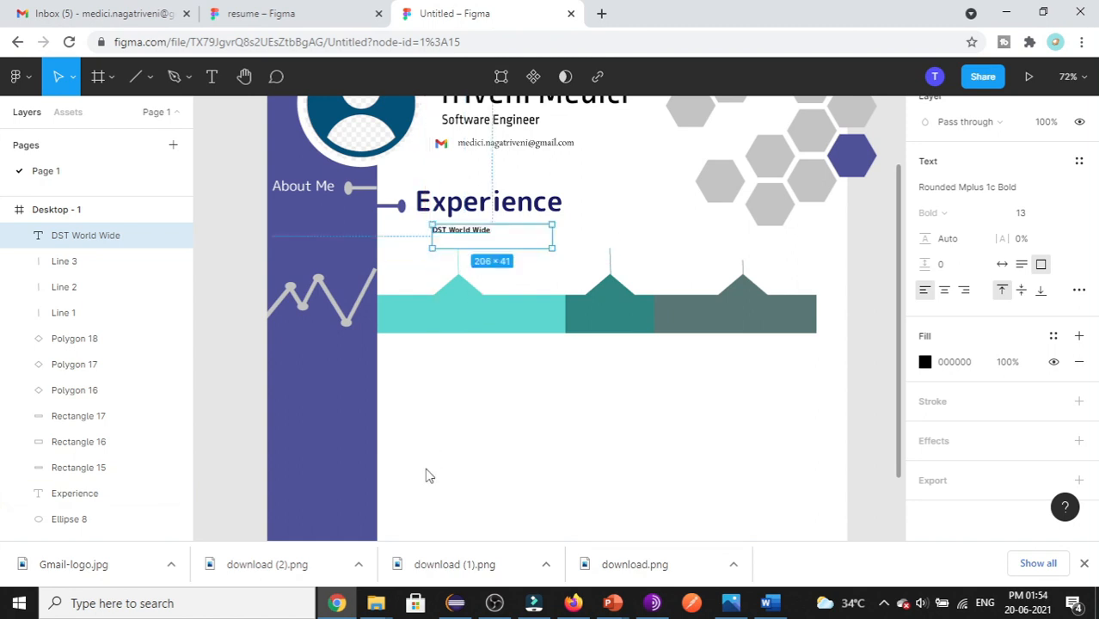
click(454, 368)
click(446, 228)
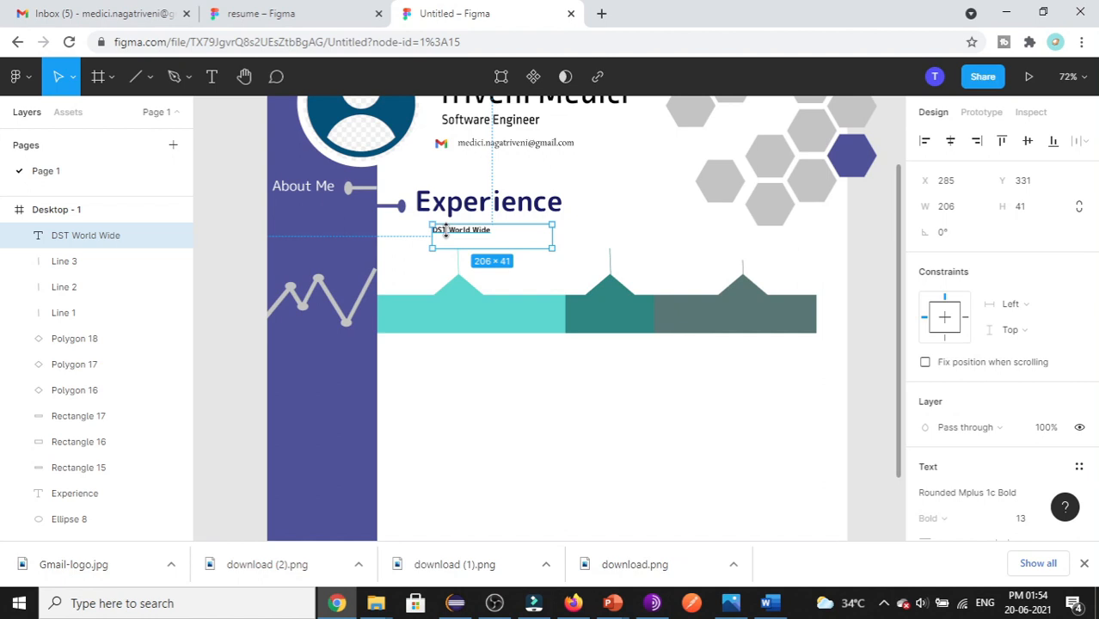
- Add the date line 'Jan 2015- July 2018' and set the whole entry to size 10
double_click(503, 234)
click(505, 233)
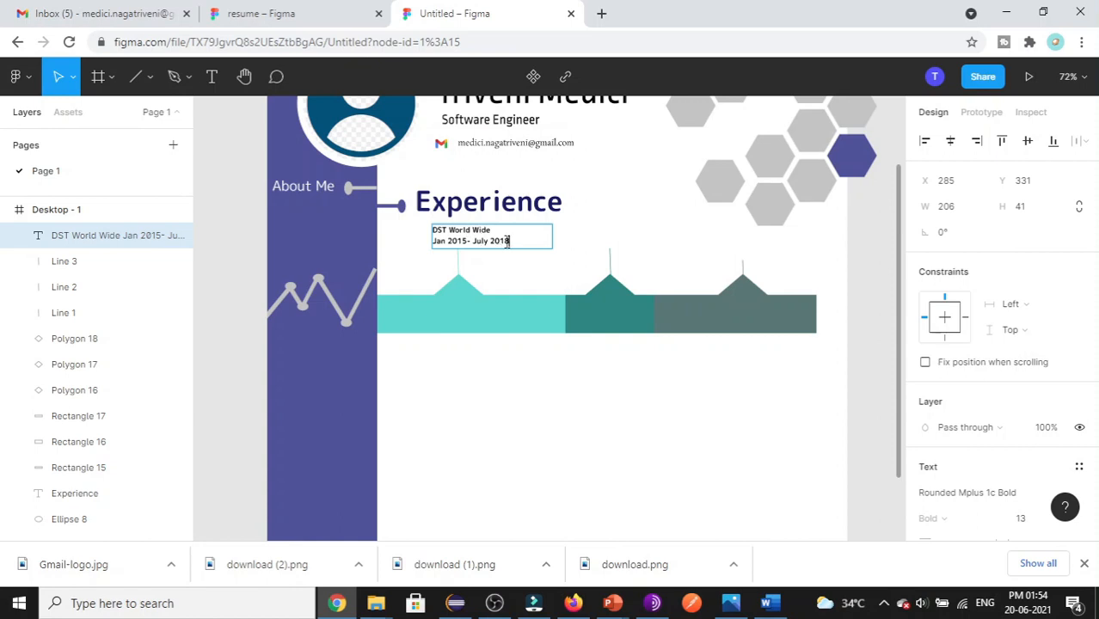
drag(520, 241, 444, 241)
key(Escape)
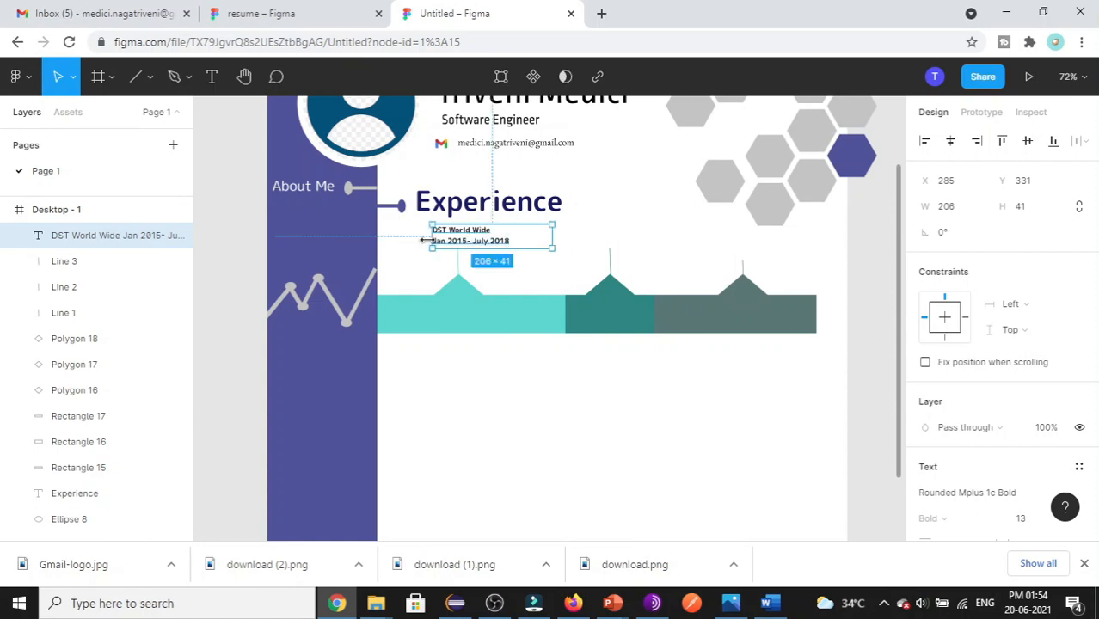
scroll(984, 333, down, 4)
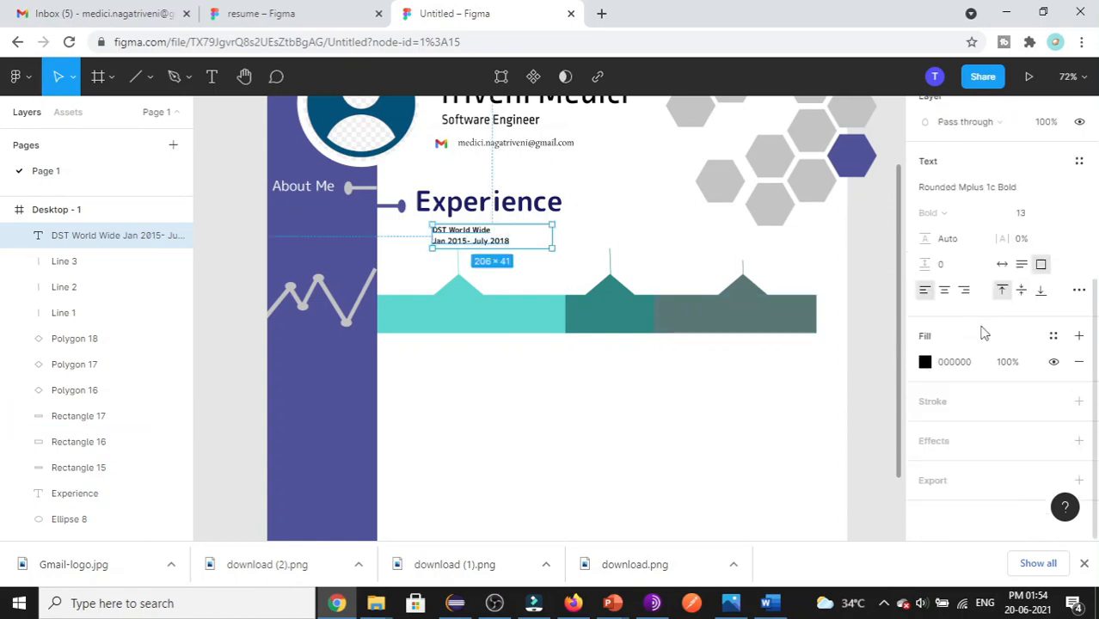
click(1064, 216)
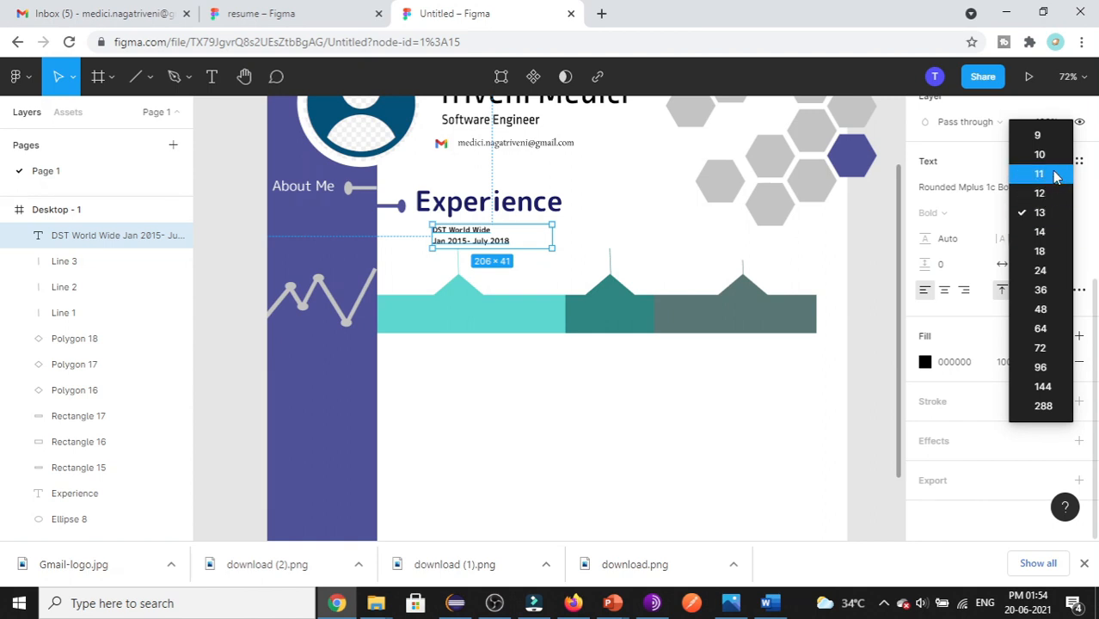
click(1016, 162)
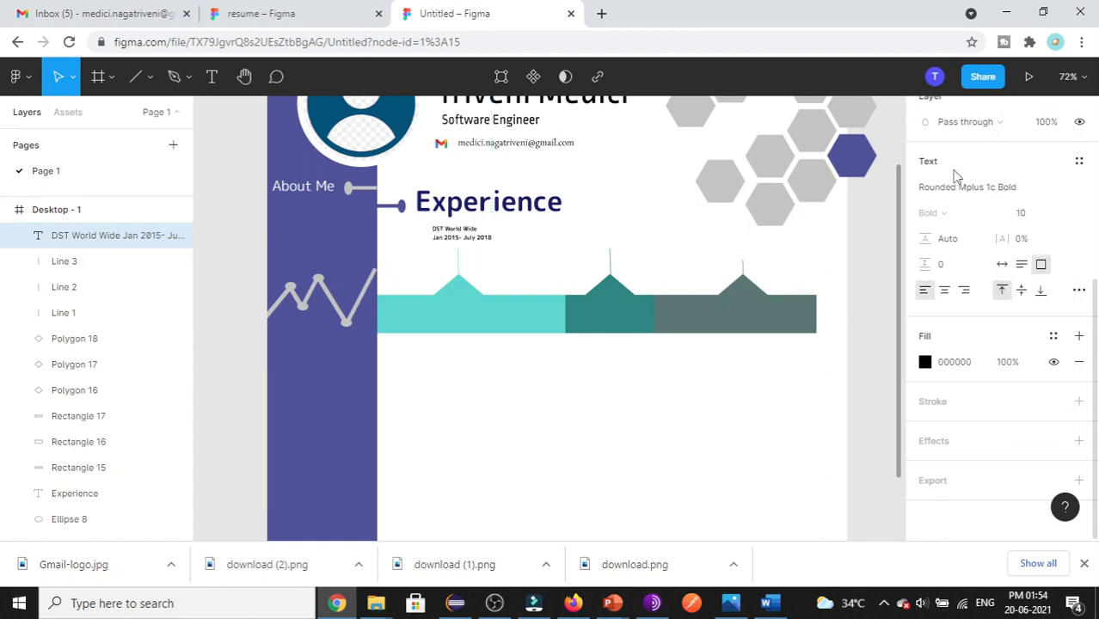
click(641, 231)
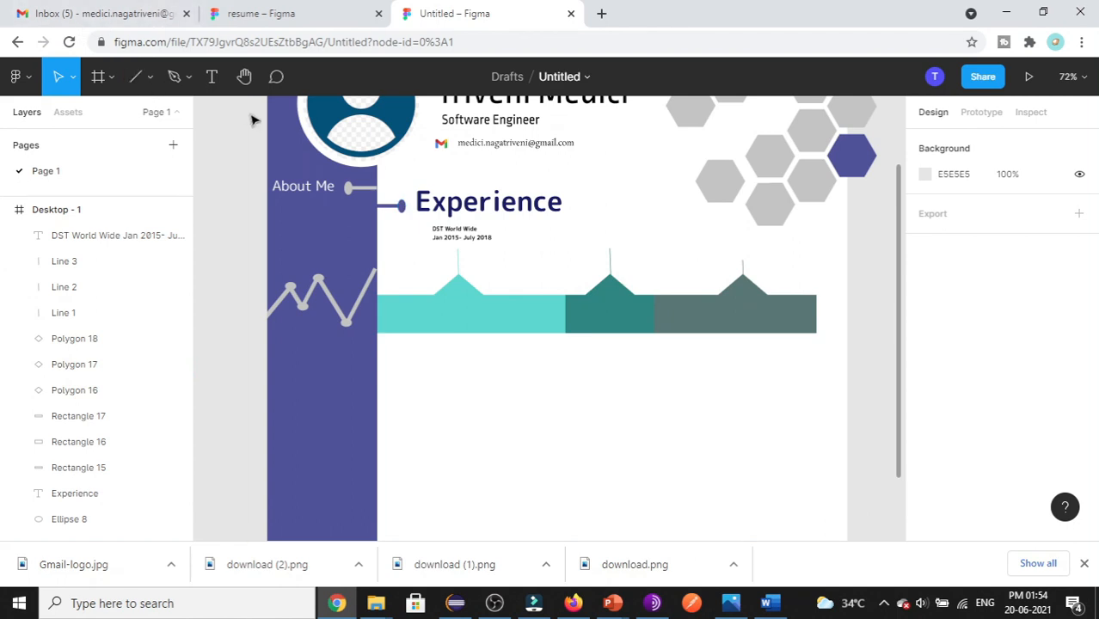
scroll(544, 413, down, 1)
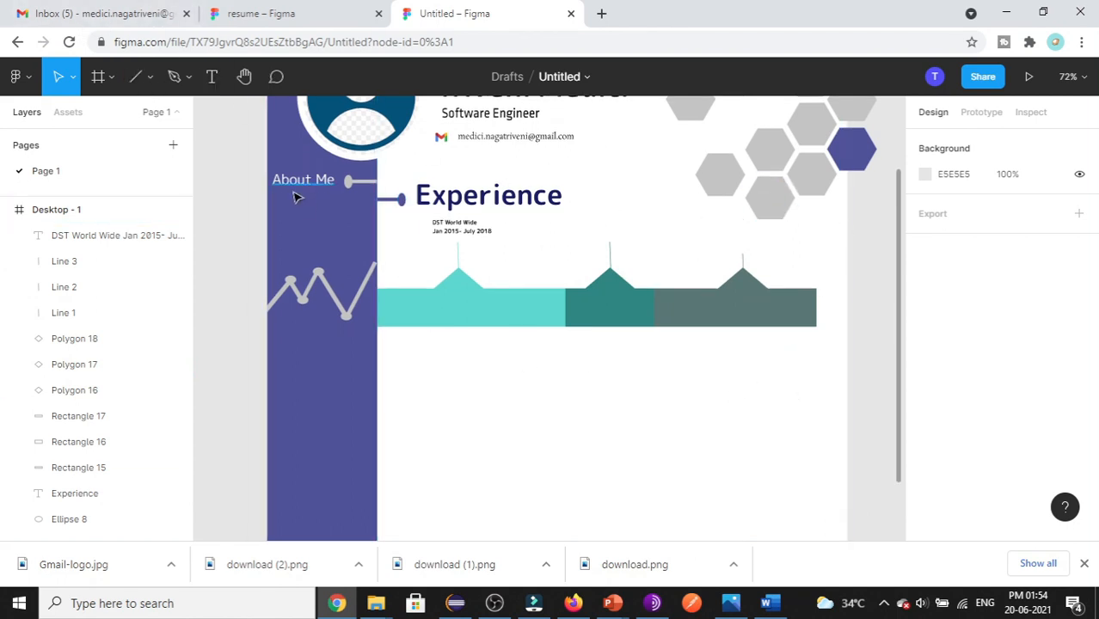
key(ctrl+shift+Tab)
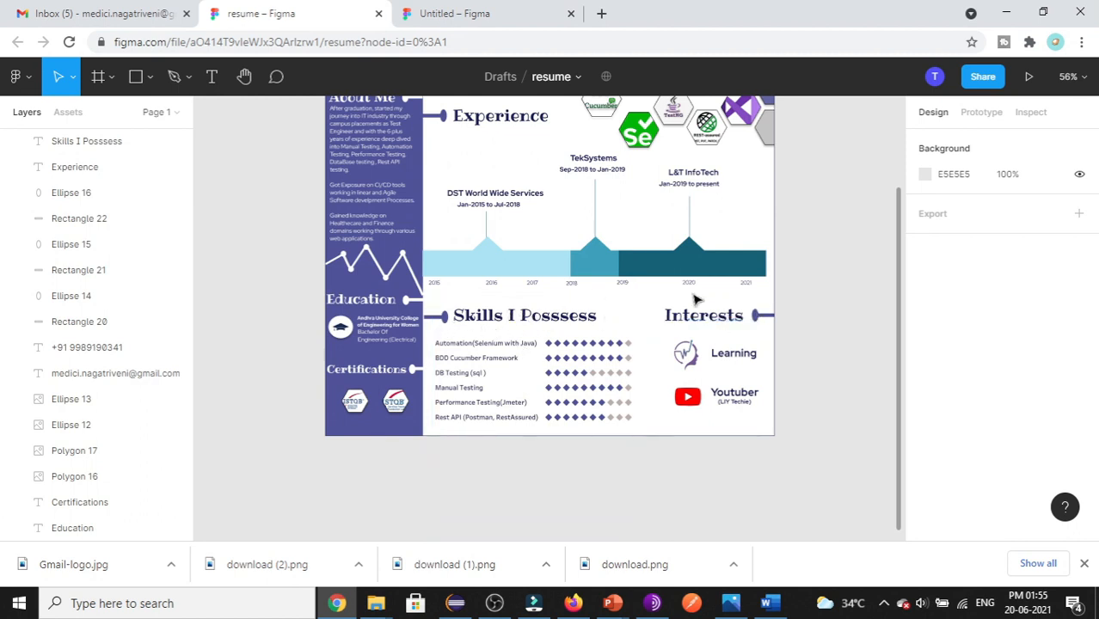
click(461, 10)
scroll(447, 275, up, 3)
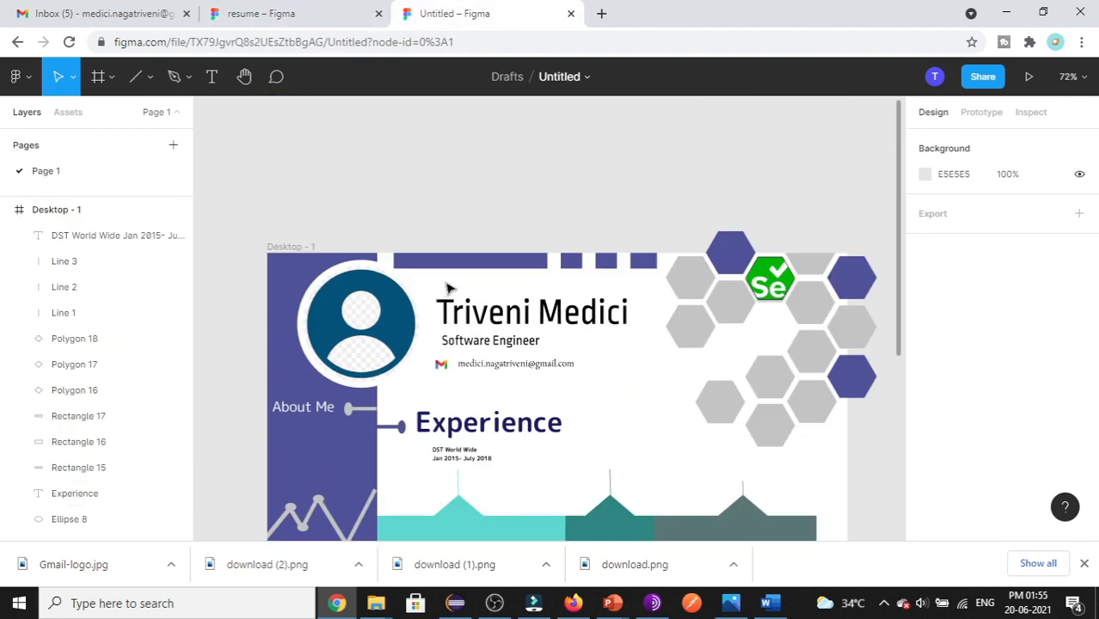
scroll(447, 275, down, 4)
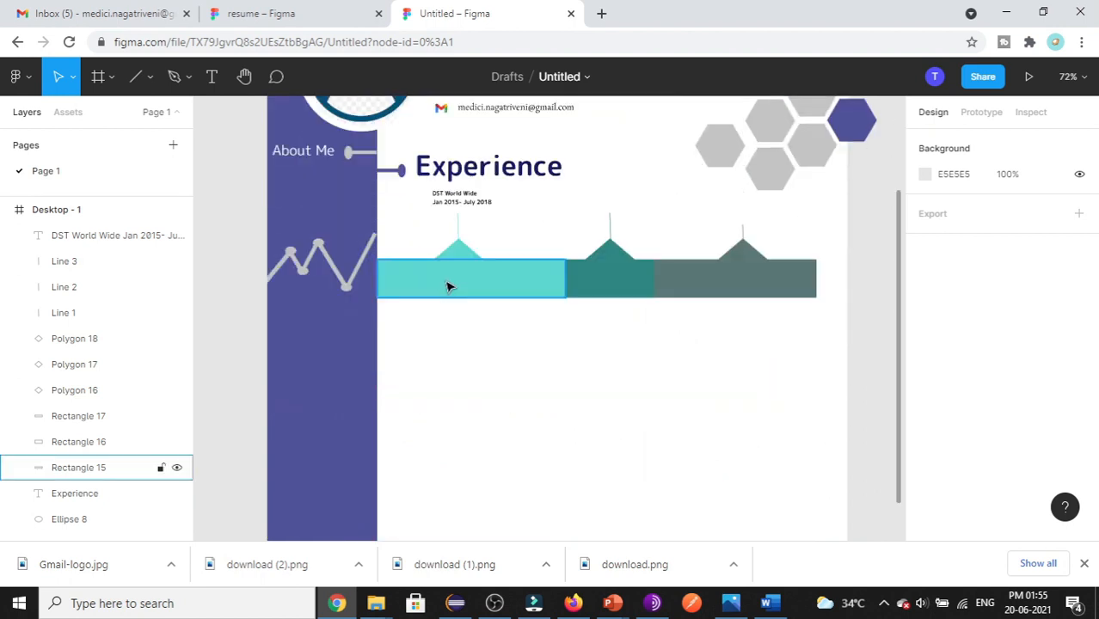
- Paste a copy of the dot-and-line connector below the timeline at the purple column
click(395, 170)
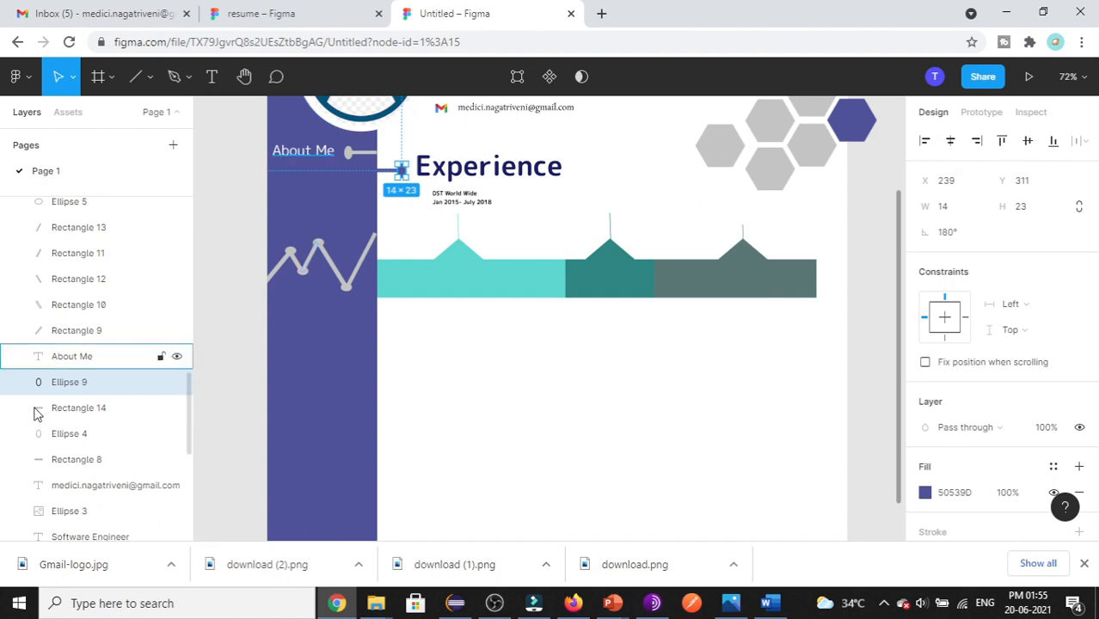
shift+click(93, 413)
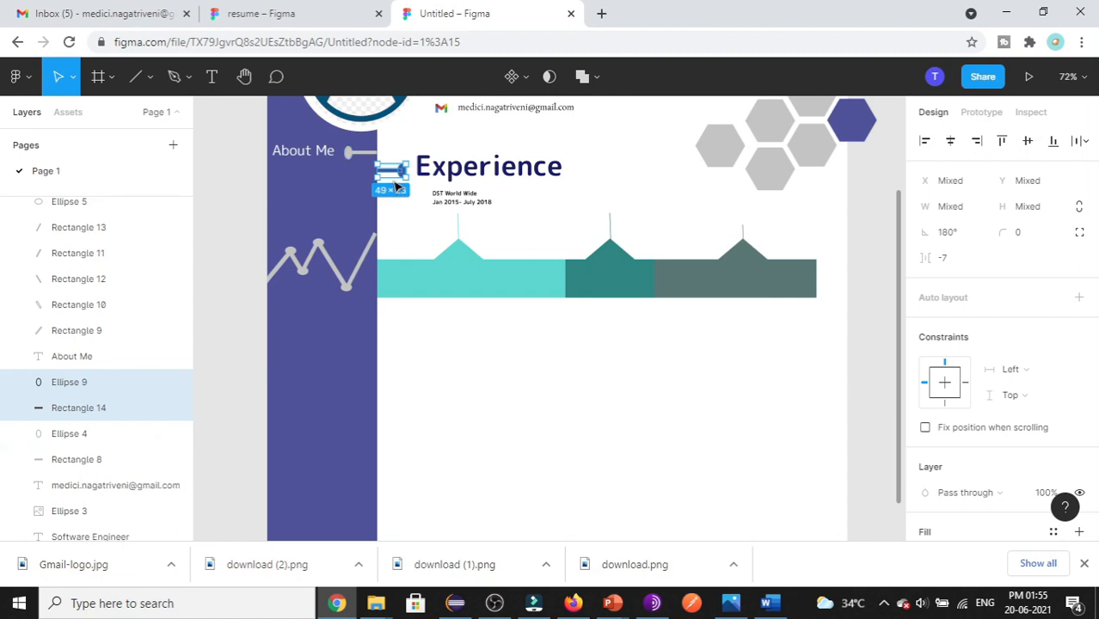
key(ctrl+v)
drag(396, 177, 396, 332)
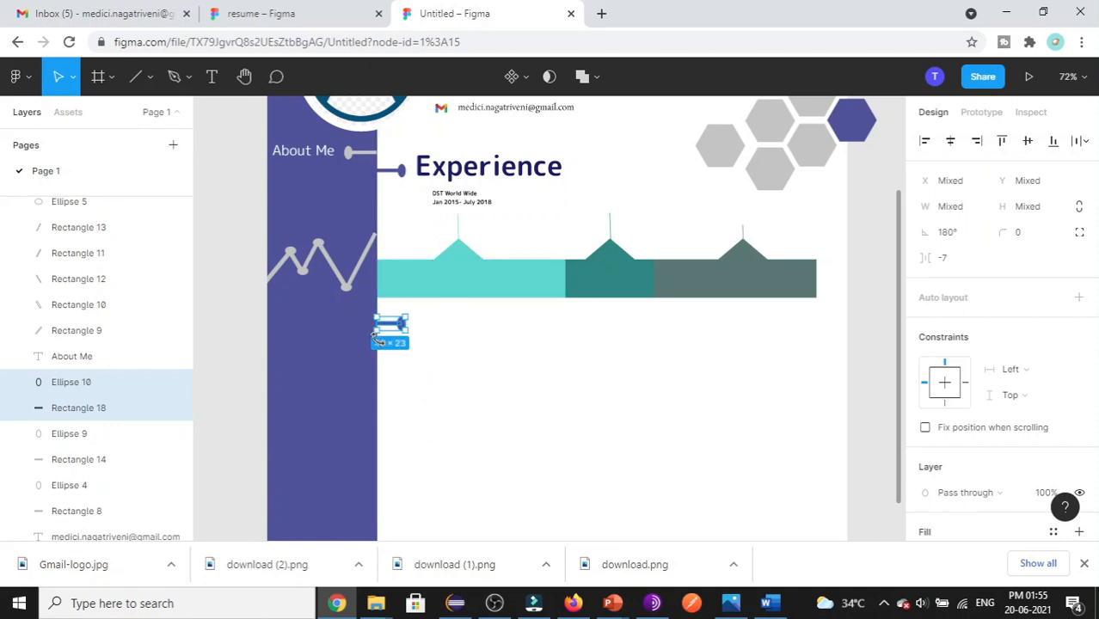
- Paste a second connector, mirror its dot to the left end, and align it to the right edge
key(ctrl+v)
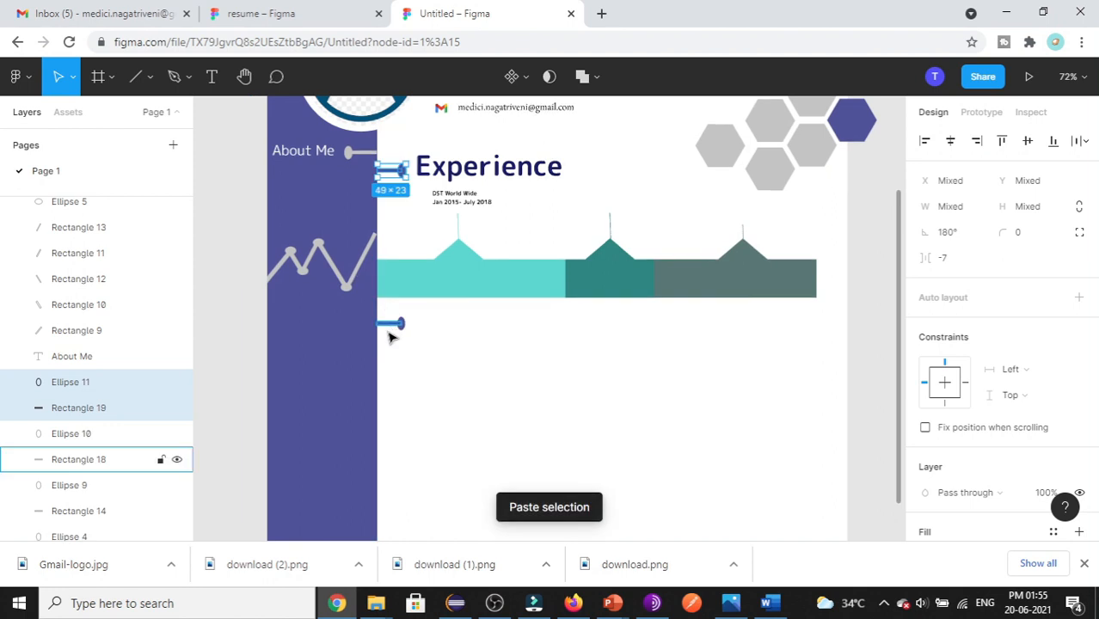
drag(398, 176, 826, 332)
click(819, 334)
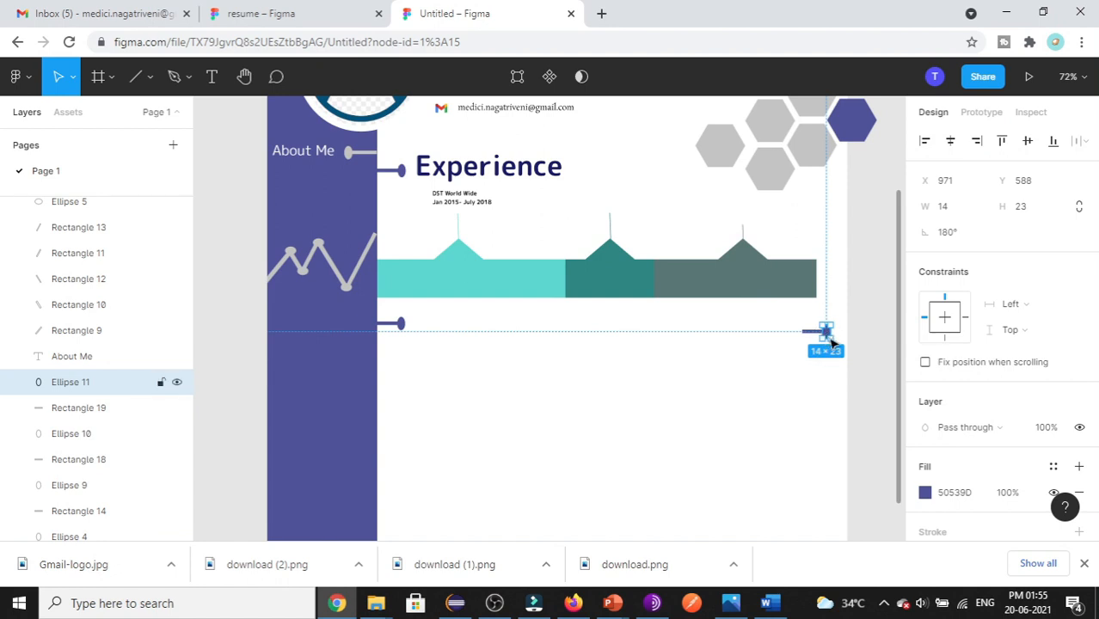
drag(827, 337, 799, 333)
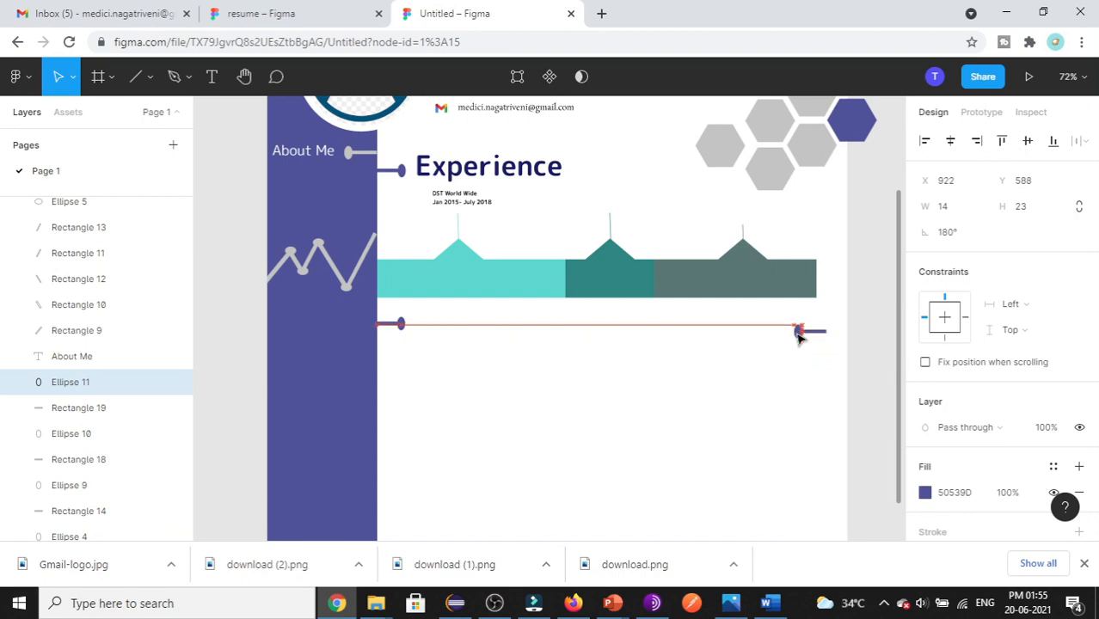
click(93, 407)
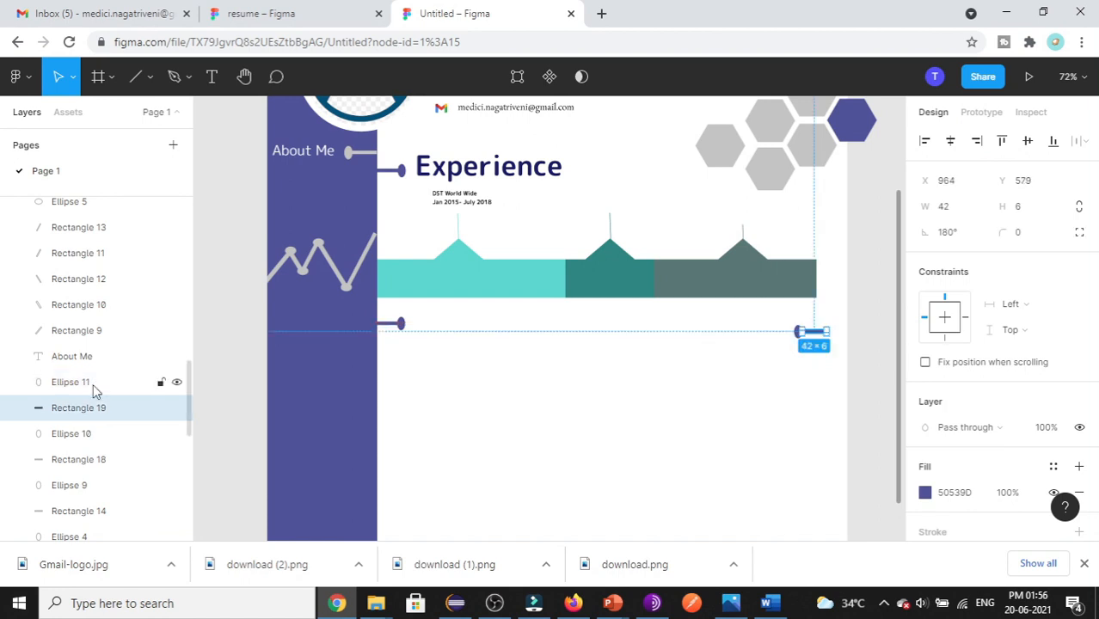
shift+click(94, 385)
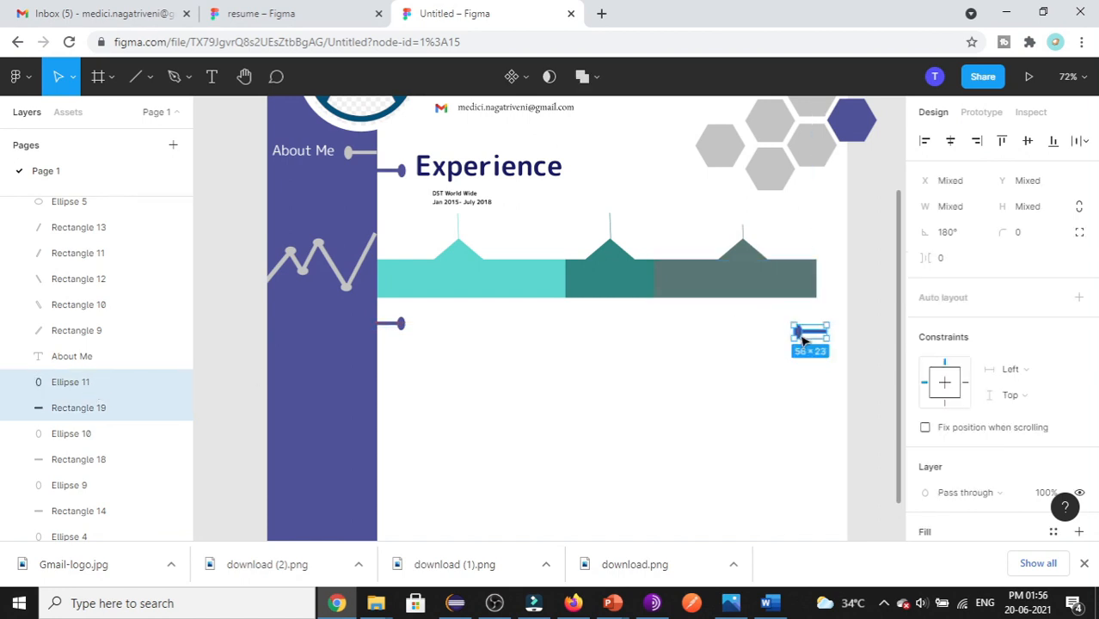
drag(802, 340, 823, 333)
click(751, 458)
scroll(750, 448, down, 2)
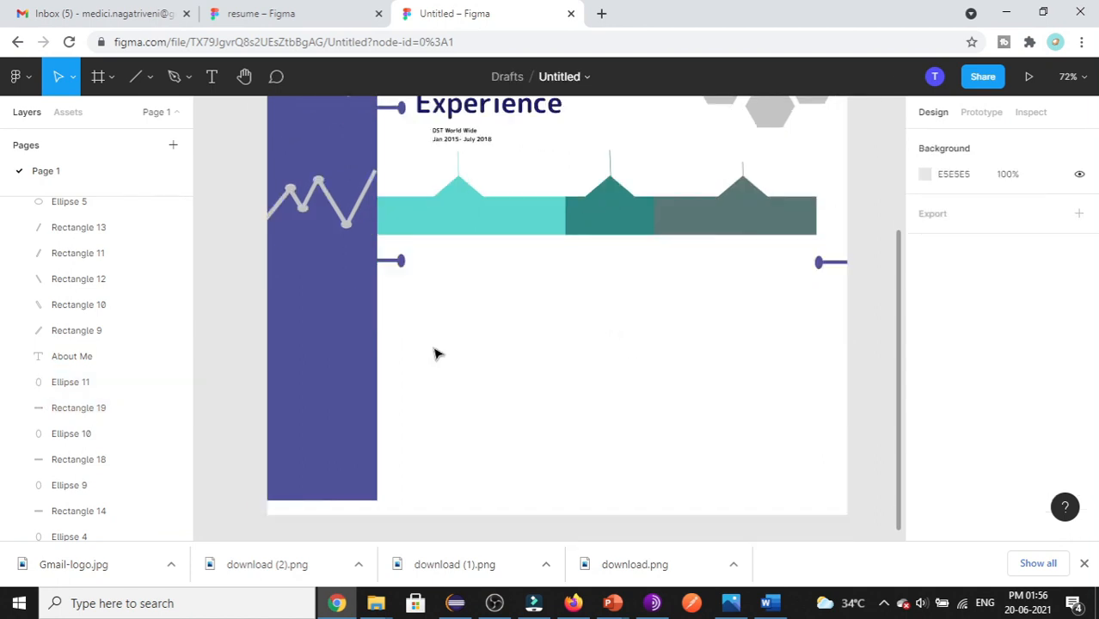
- After checking the reference, add a 'Skill I possess' text box below the timeline
click(258, 14)
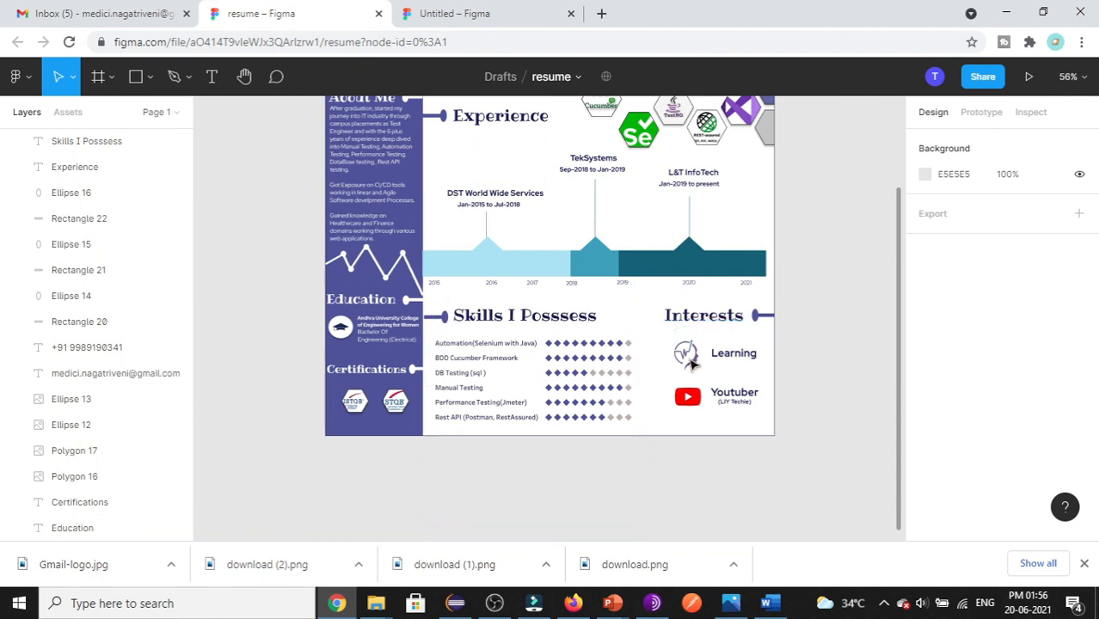
click(460, 13)
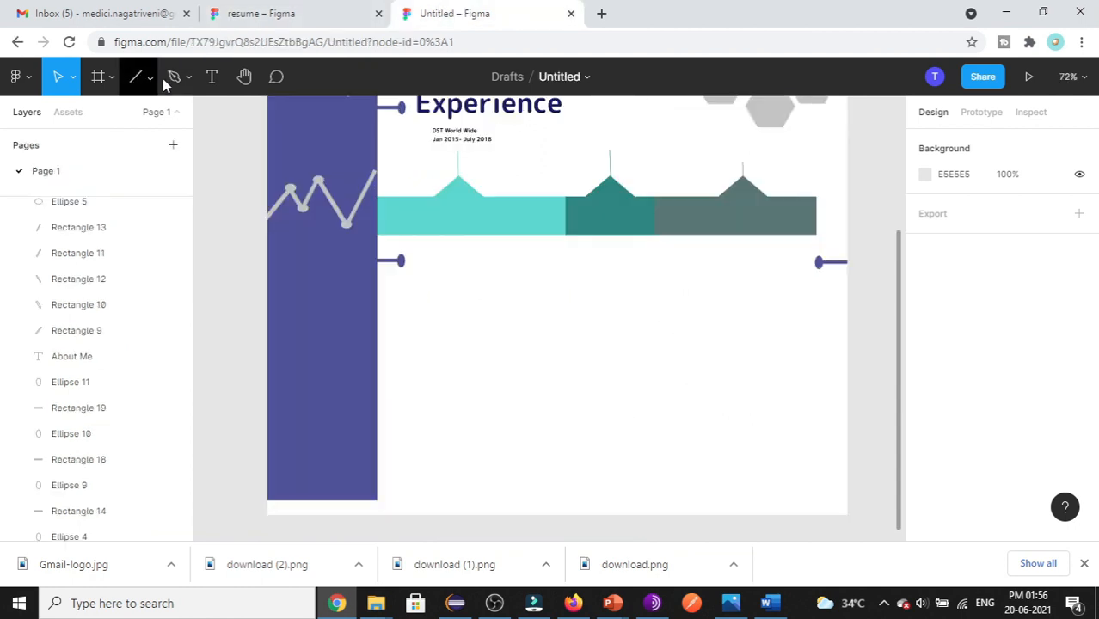
click(212, 77)
drag(421, 249, 597, 290)
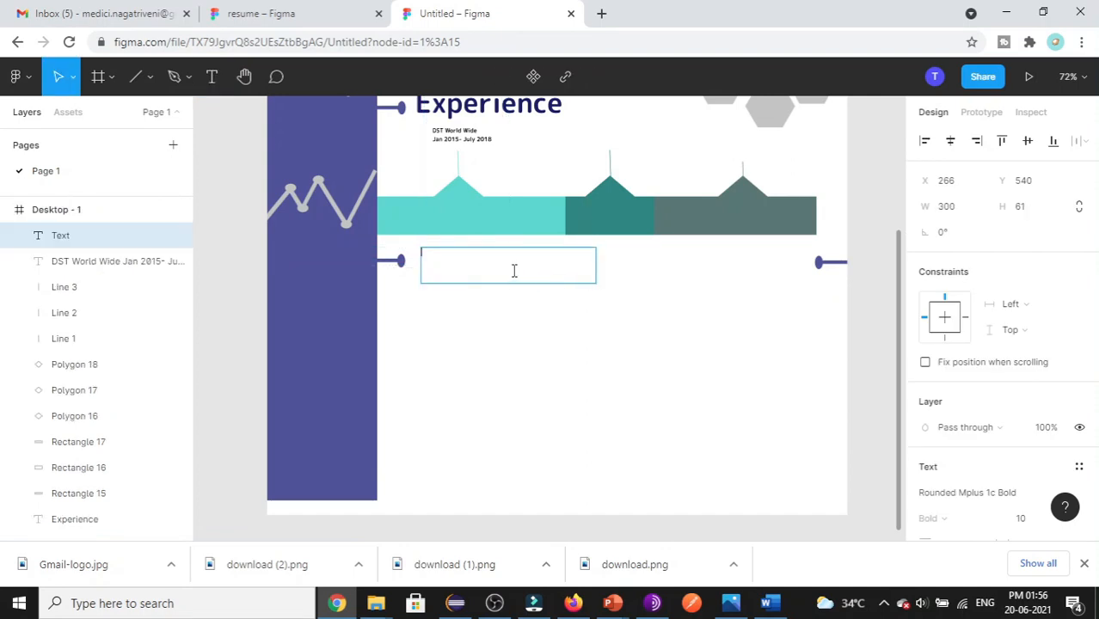
text(Skill I possess)
key(ctrl+a)
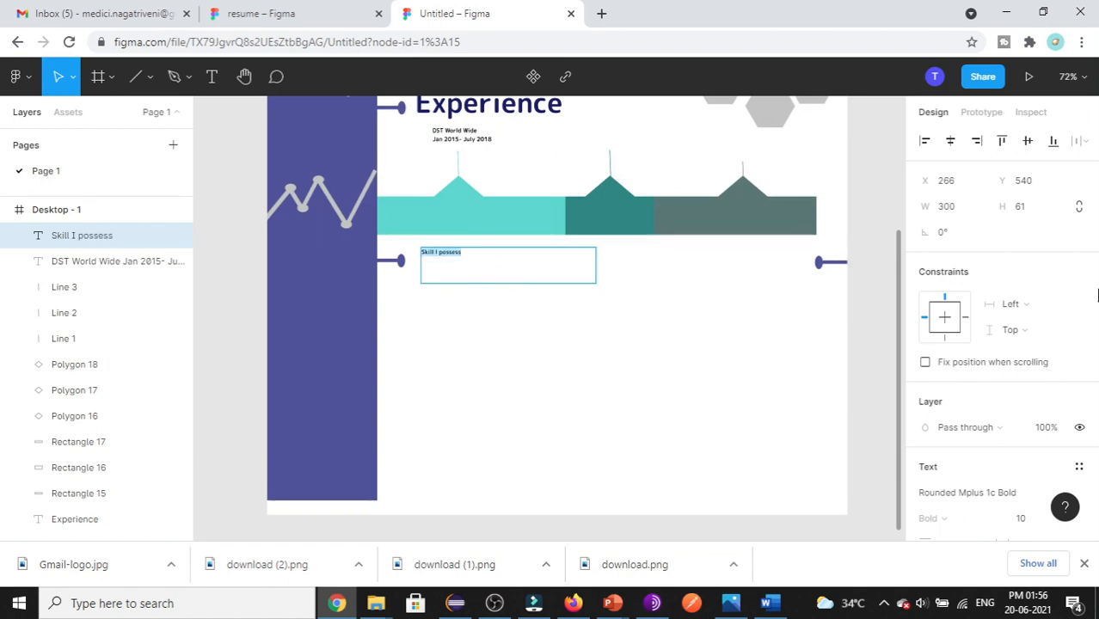
scroll(1097, 295, down, 4)
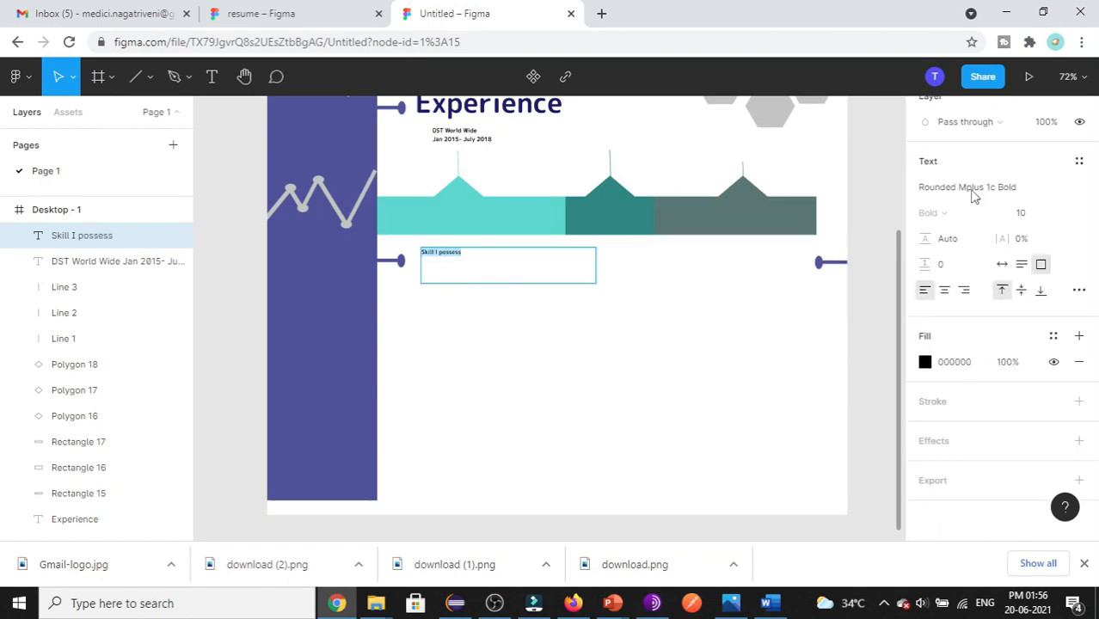
- Try sizes 64 and 18, then set the heading font size to 24
click(1062, 217)
click(1036, 387)
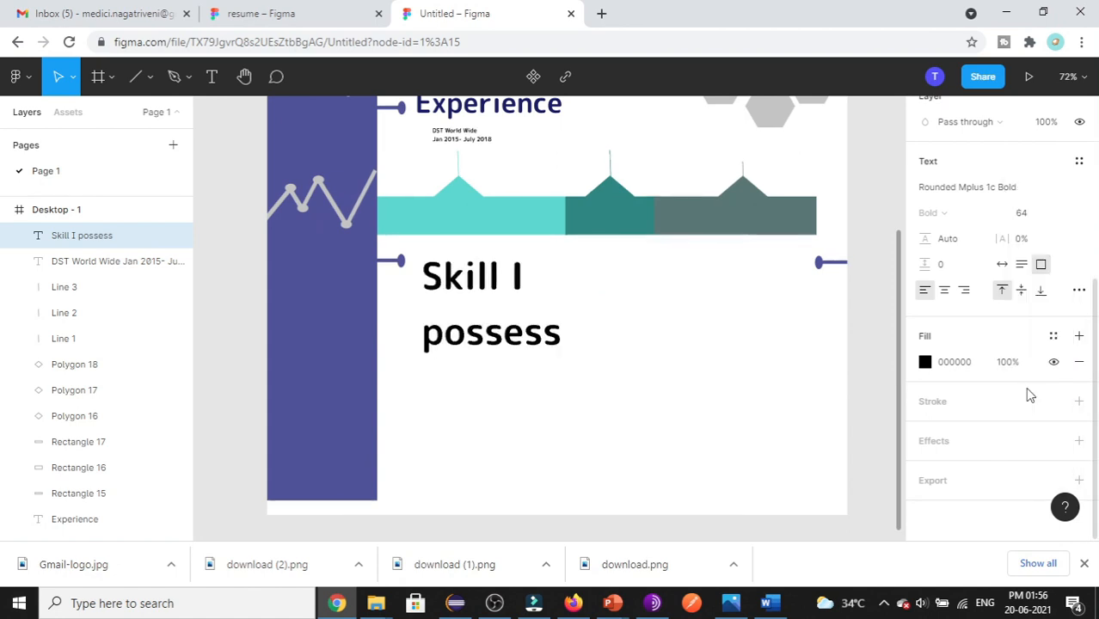
click(1062, 214)
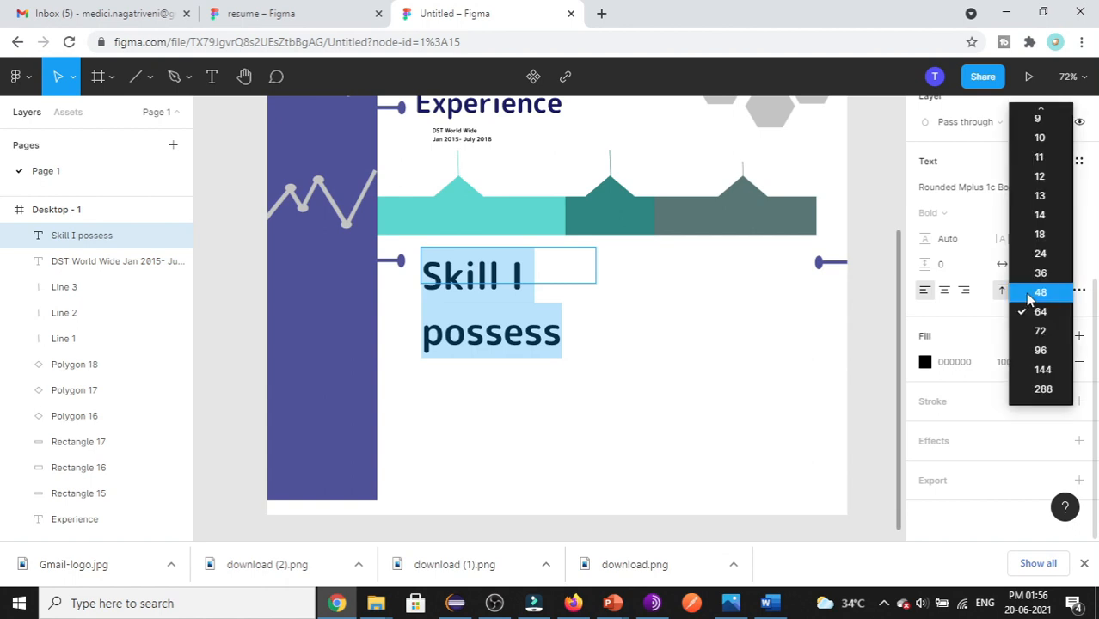
click(1041, 234)
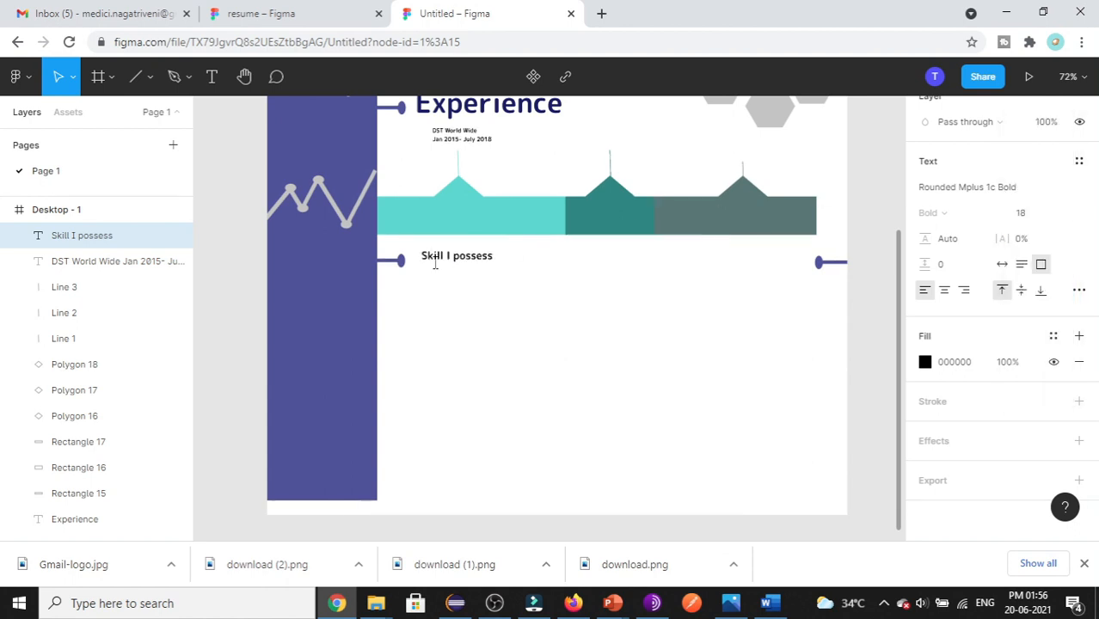
click(1061, 214)
click(1046, 253)
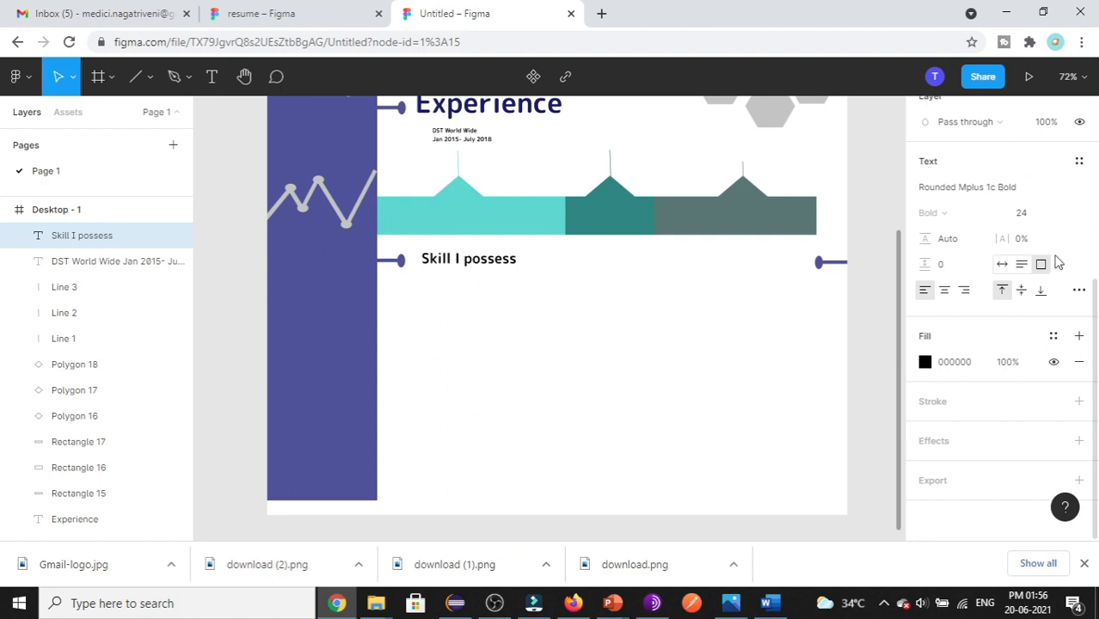
- Copy the Experience heading's 1A1D6A fill onto the 'Skill I possess' heading
click(458, 110)
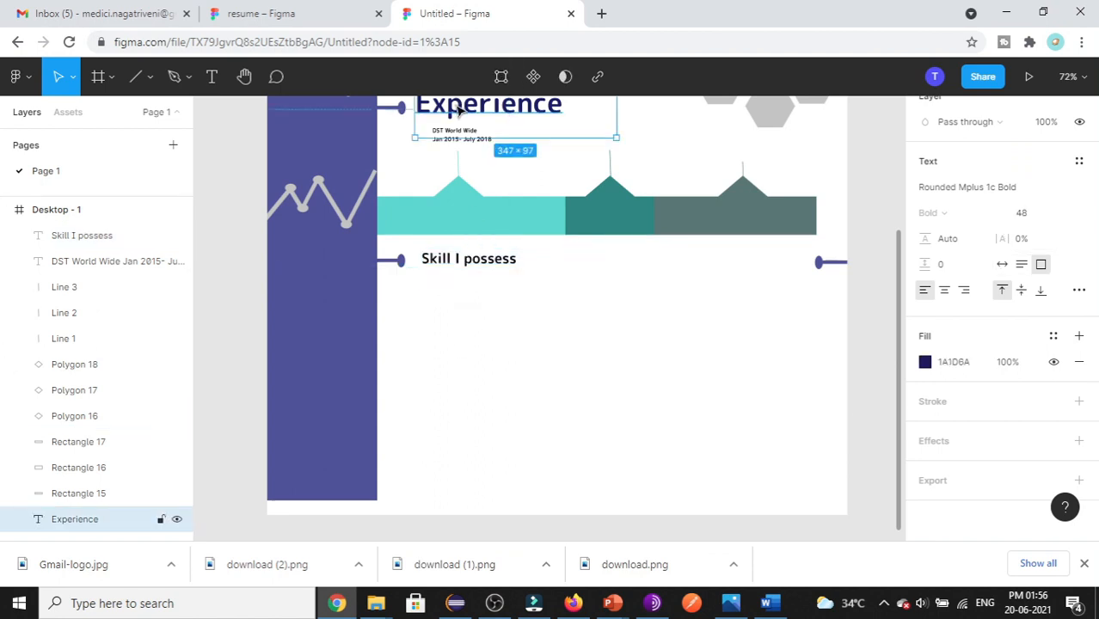
click(958, 366)
key(ctrl+c)
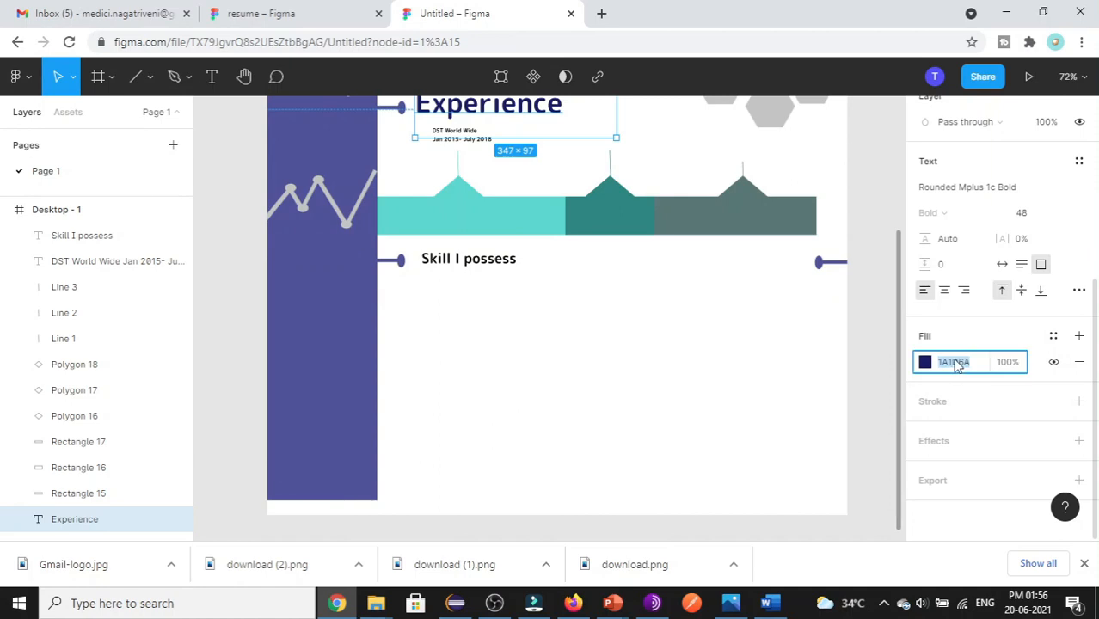
double_click(448, 258)
click(953, 365)
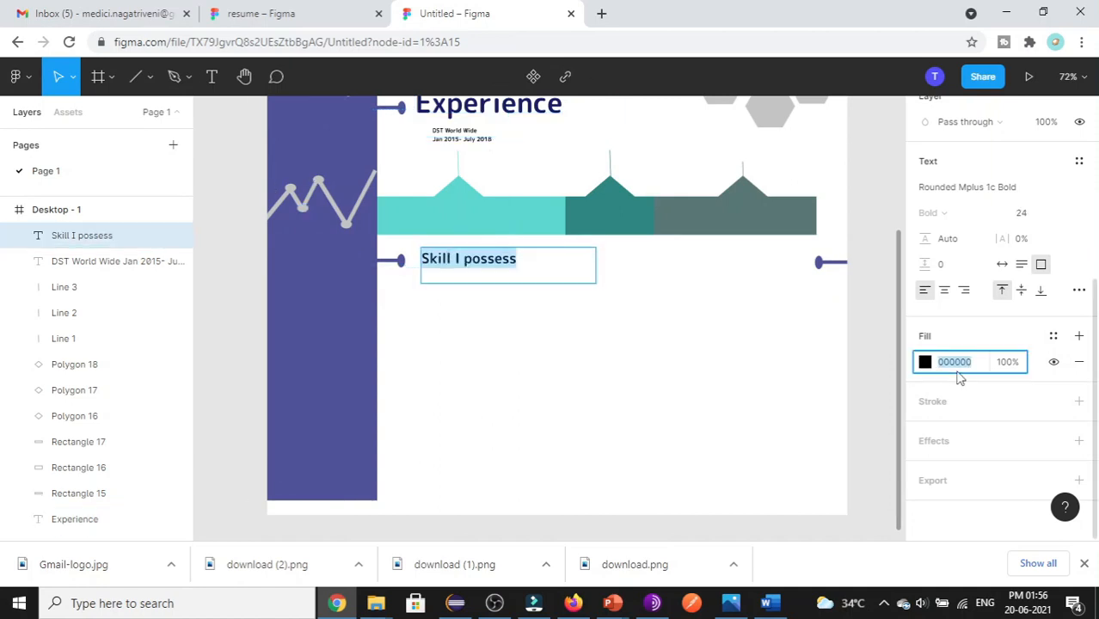
key(ctrl+v)
click(597, 265)
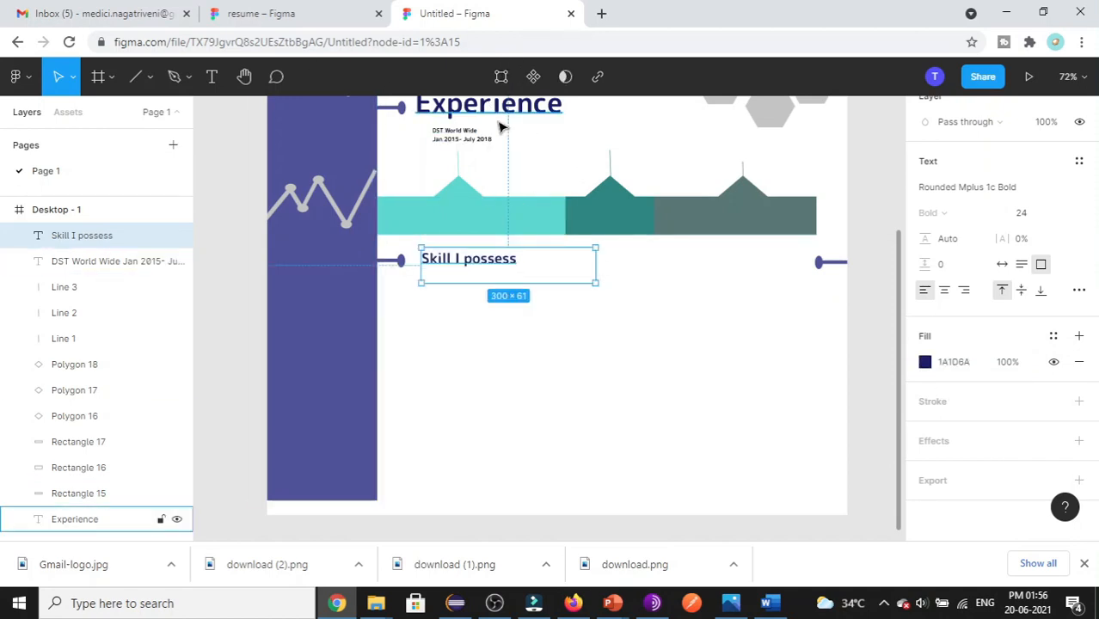
- Paste a duplicate of the 'Skill I possess' heading
click(507, 423)
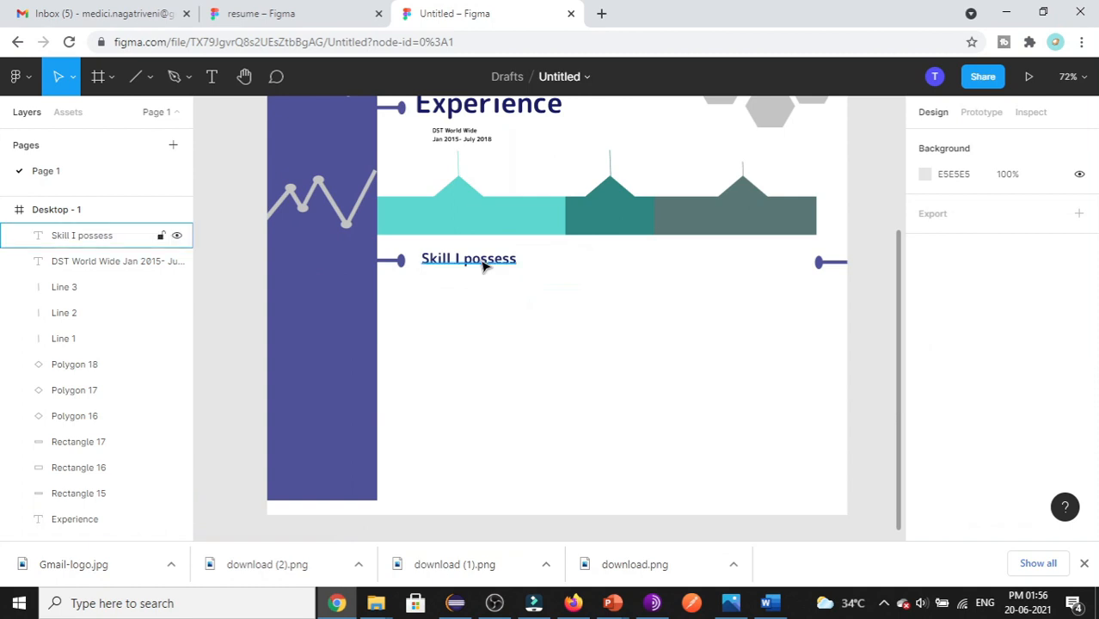
click(510, 265)
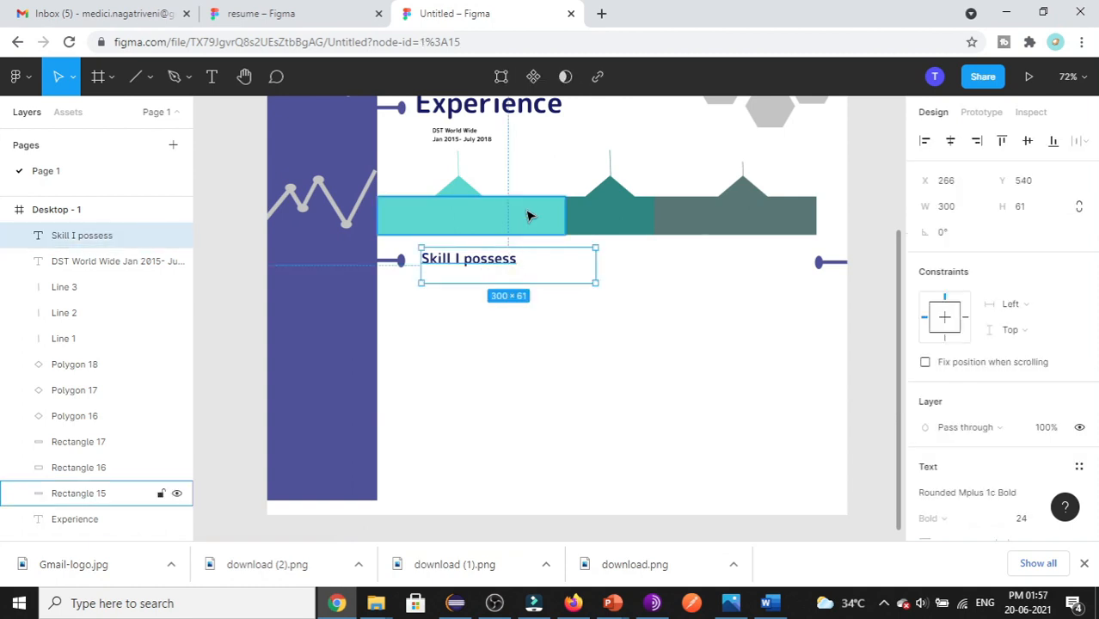
key(ctrl+v)
- Move the heading copy right, retype it as 'Interests' beside the connector, then view the reference resume
drag(543, 268, 832, 277)
double_click(784, 263)
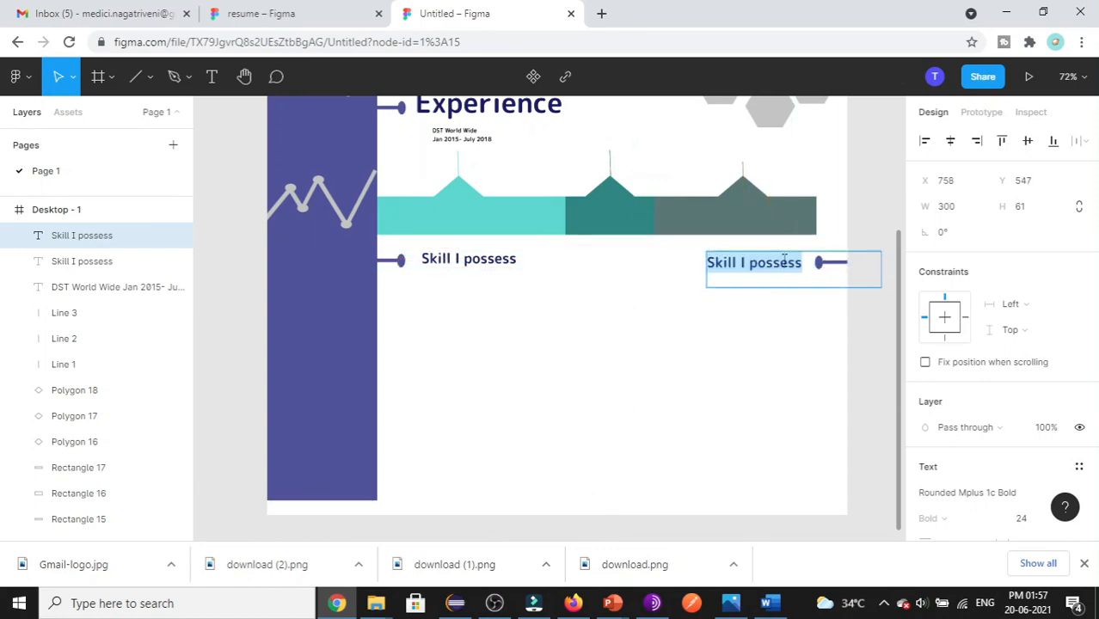
text(Inte)
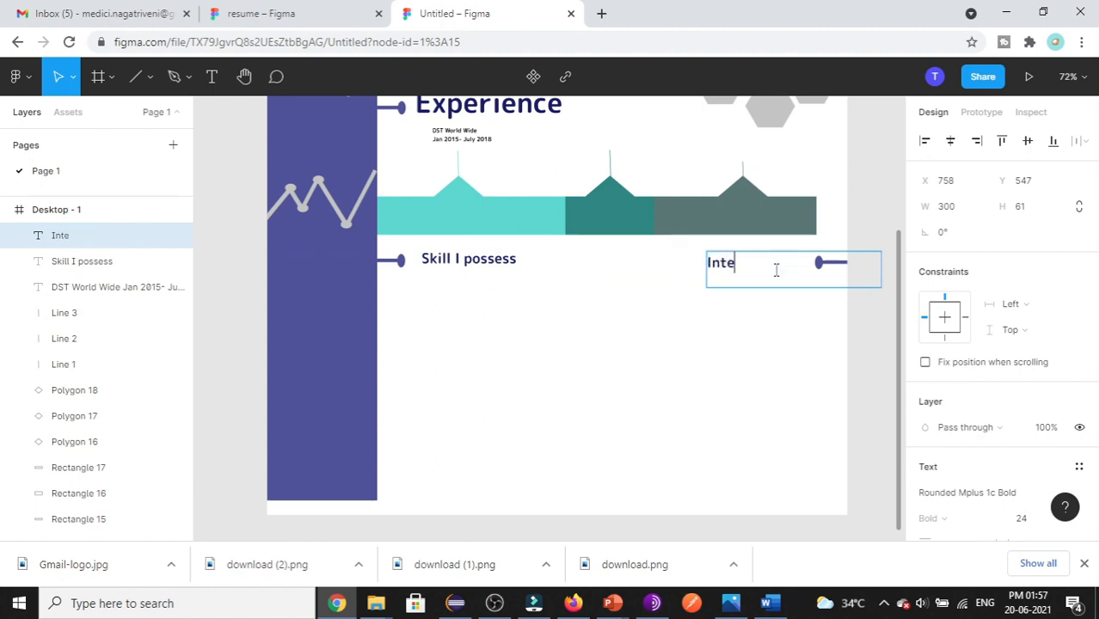
text(rests)
key(Escape)
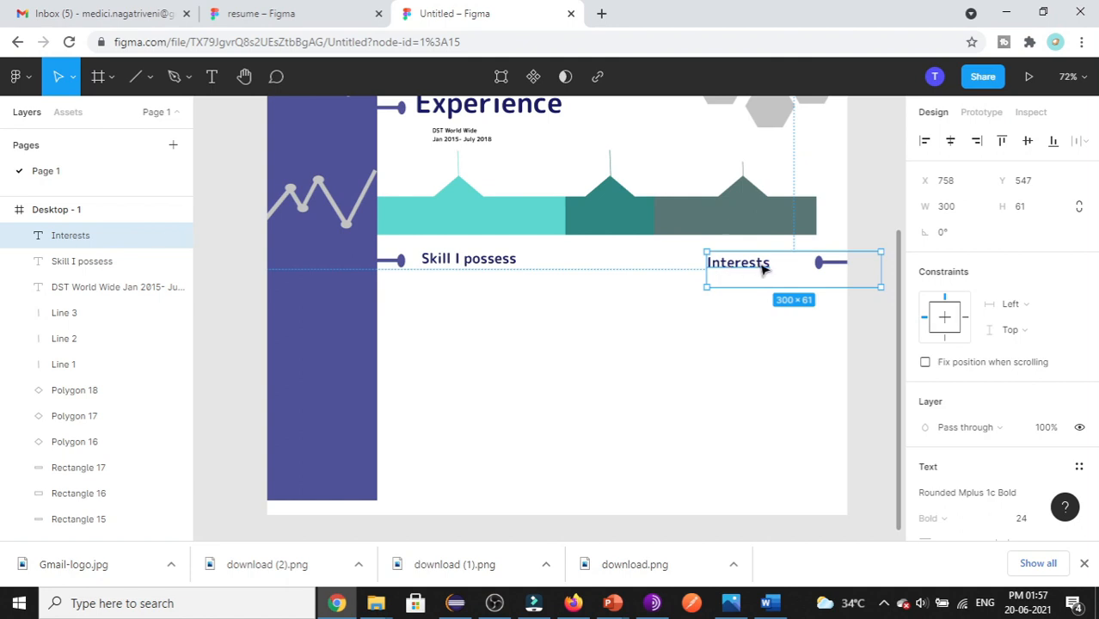
drag(729, 272, 770, 273)
click(756, 358)
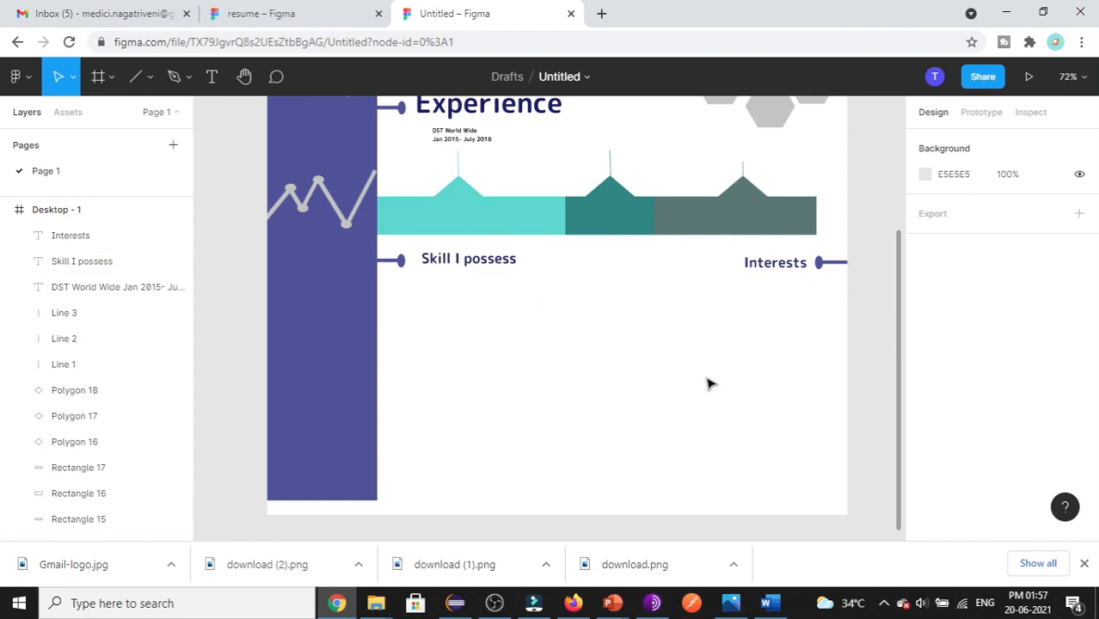
click(273, 15)
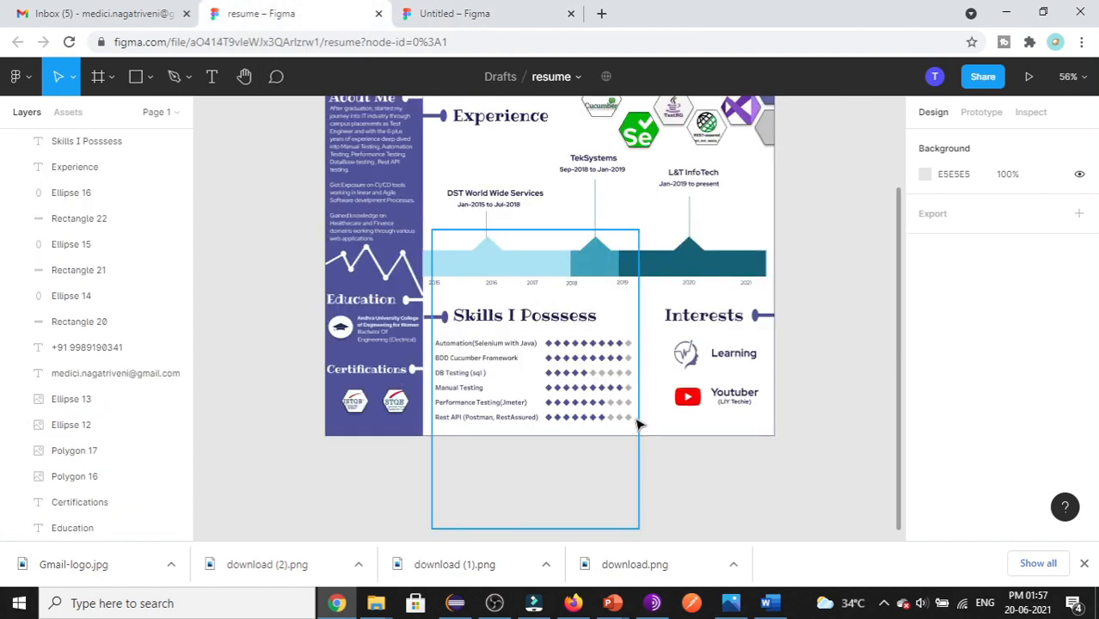
- Back in the draft, add an 'Automation Testing' text box below Skill I possess
click(447, 19)
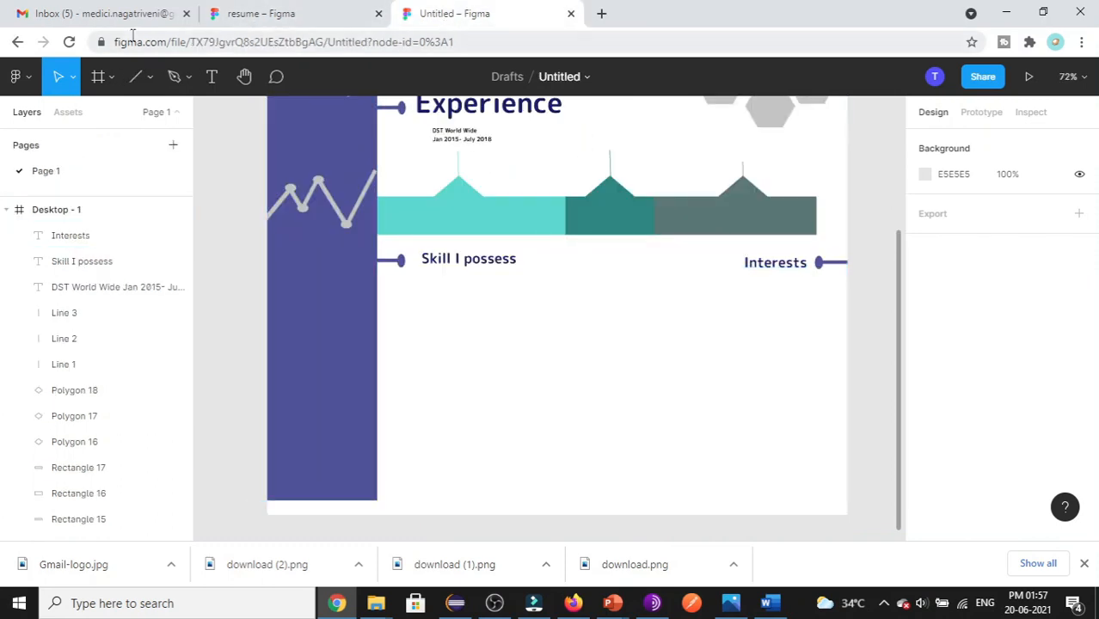
key(t)
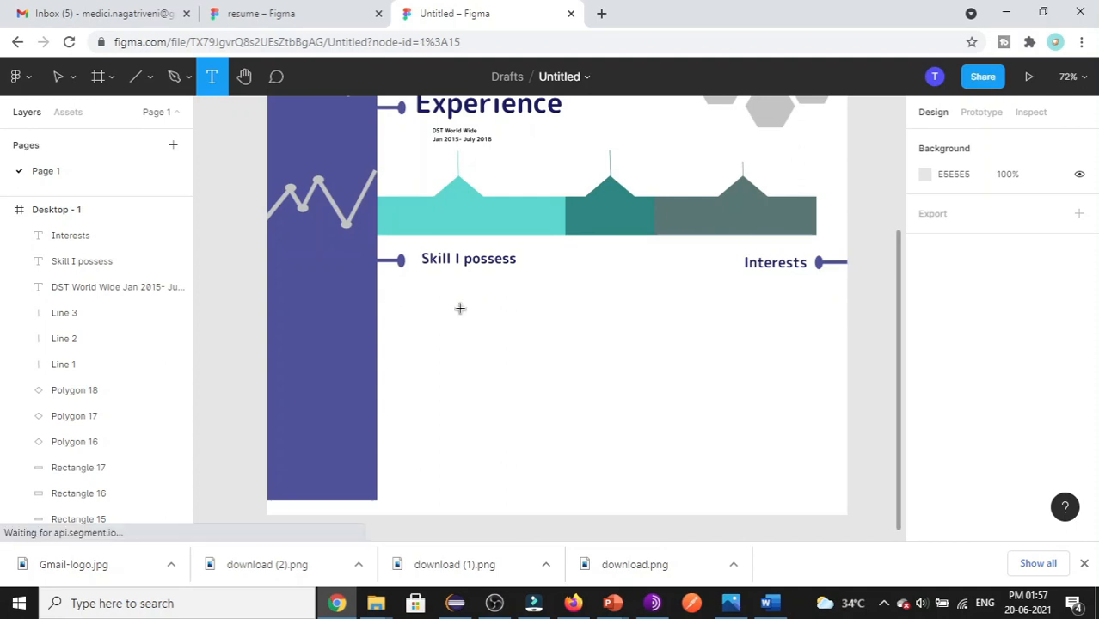
drag(391, 303, 531, 337)
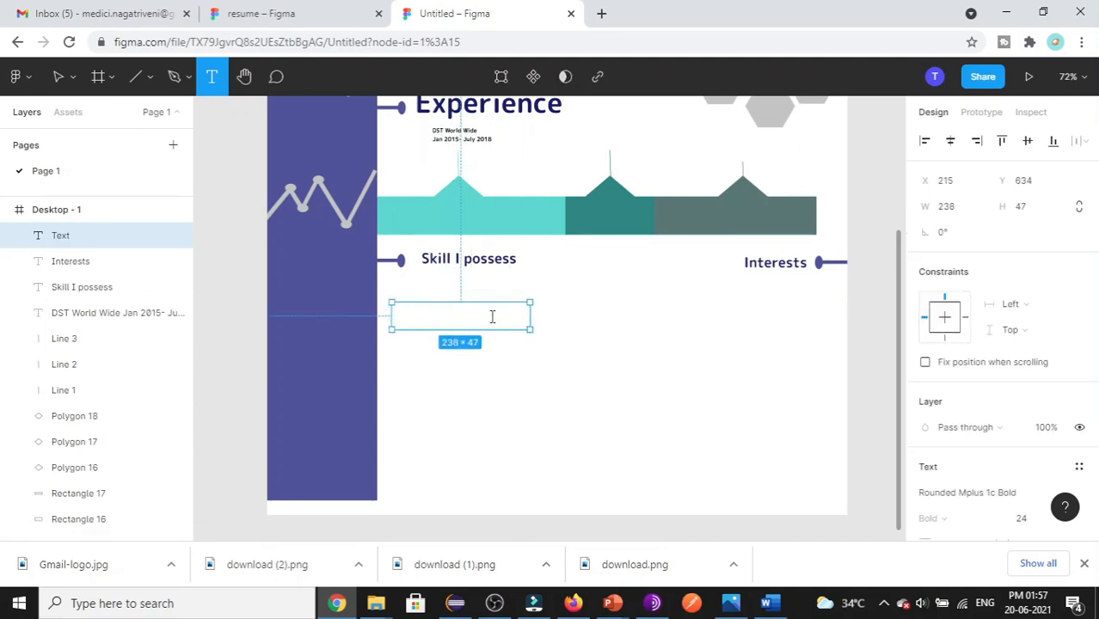
text(A)
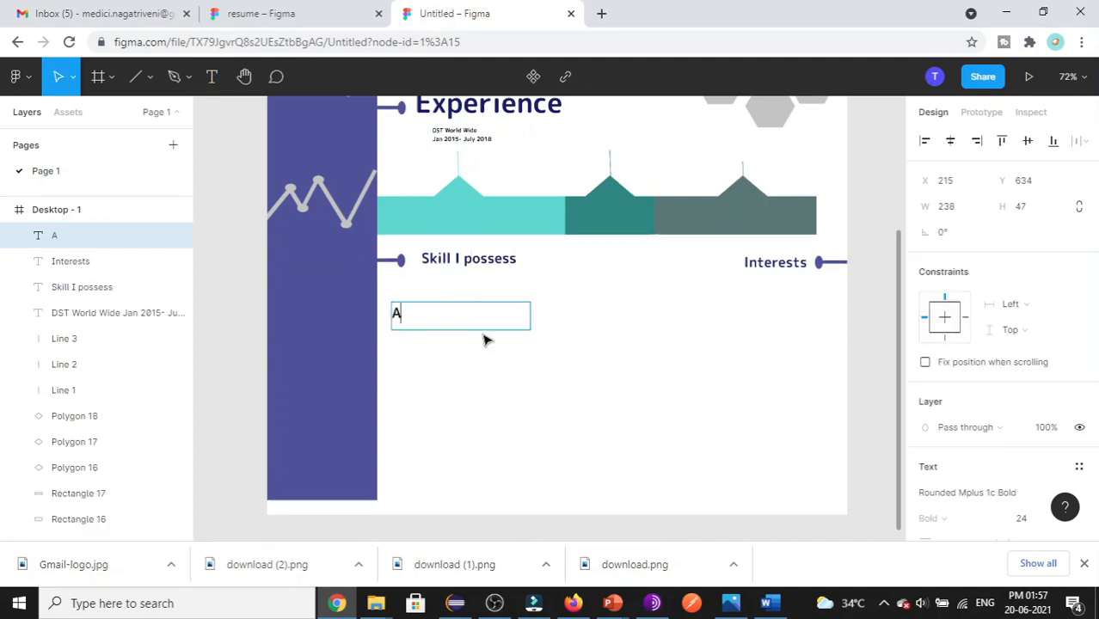
text(utomation T)
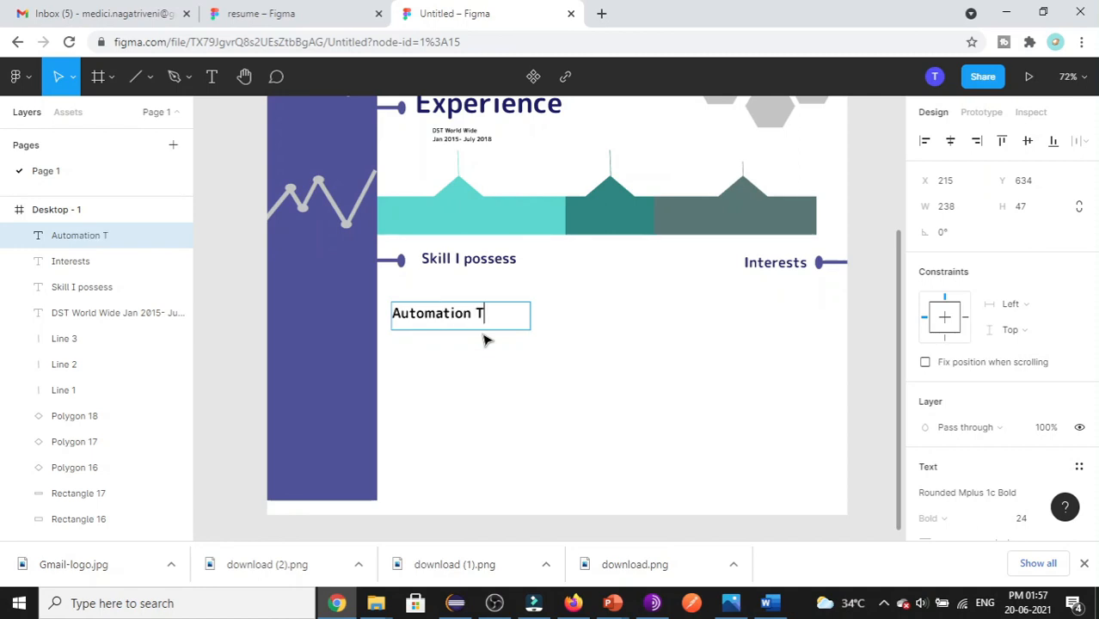
text(esting)
- Colour the Automation Testing text dark blue 1A1D6A to match the heading
key(ctrl+a)
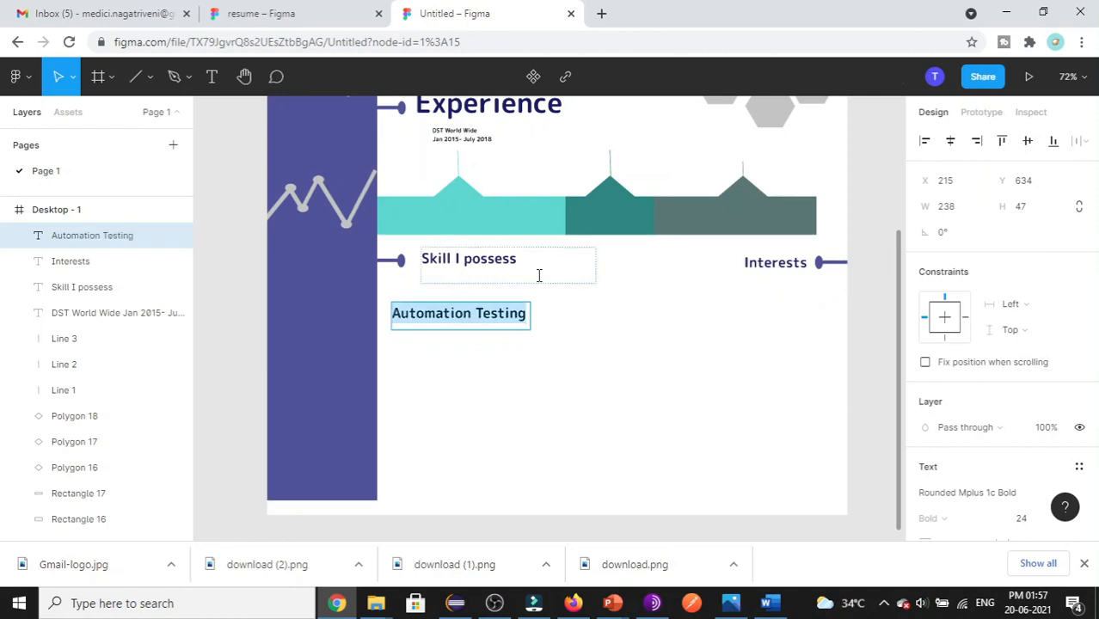
click(499, 269)
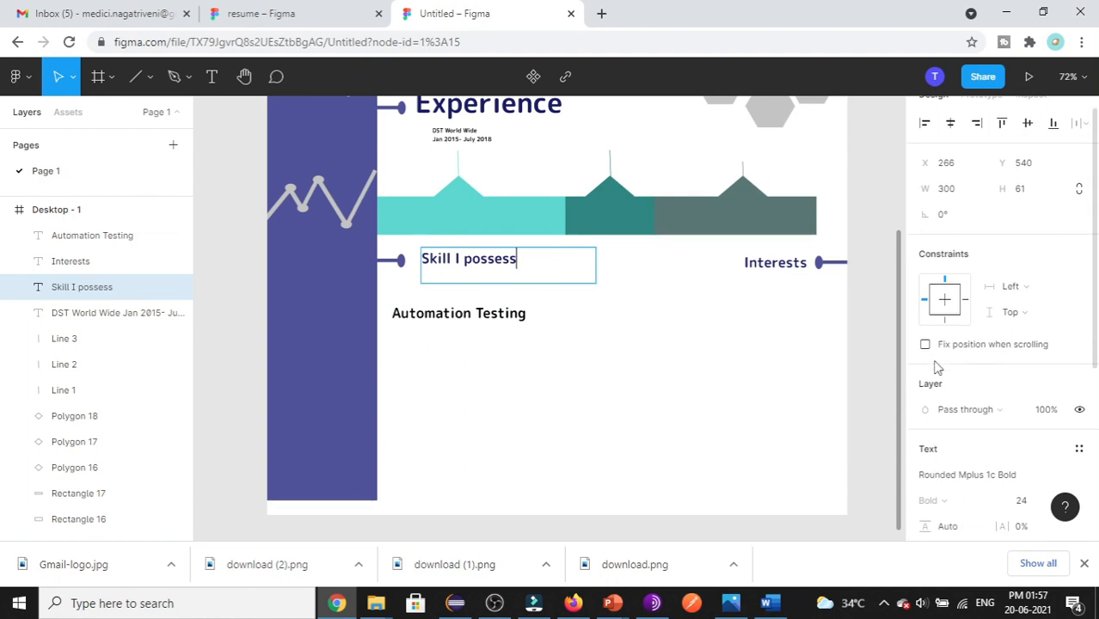
scroll(937, 387, down, 3)
click(951, 429)
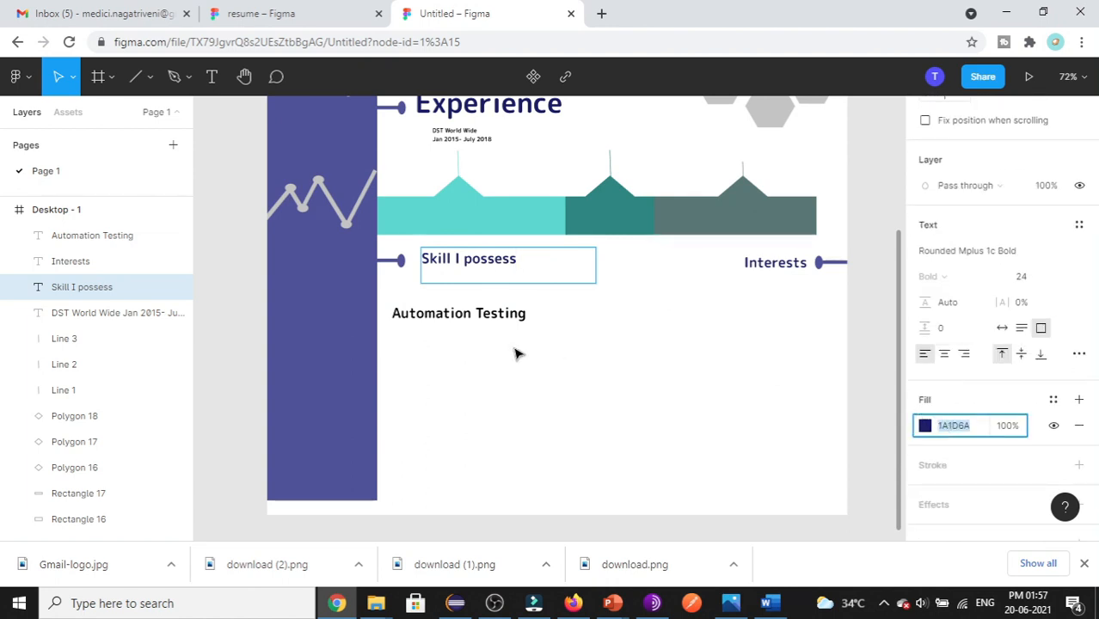
double_click(471, 311)
double_click(472, 311)
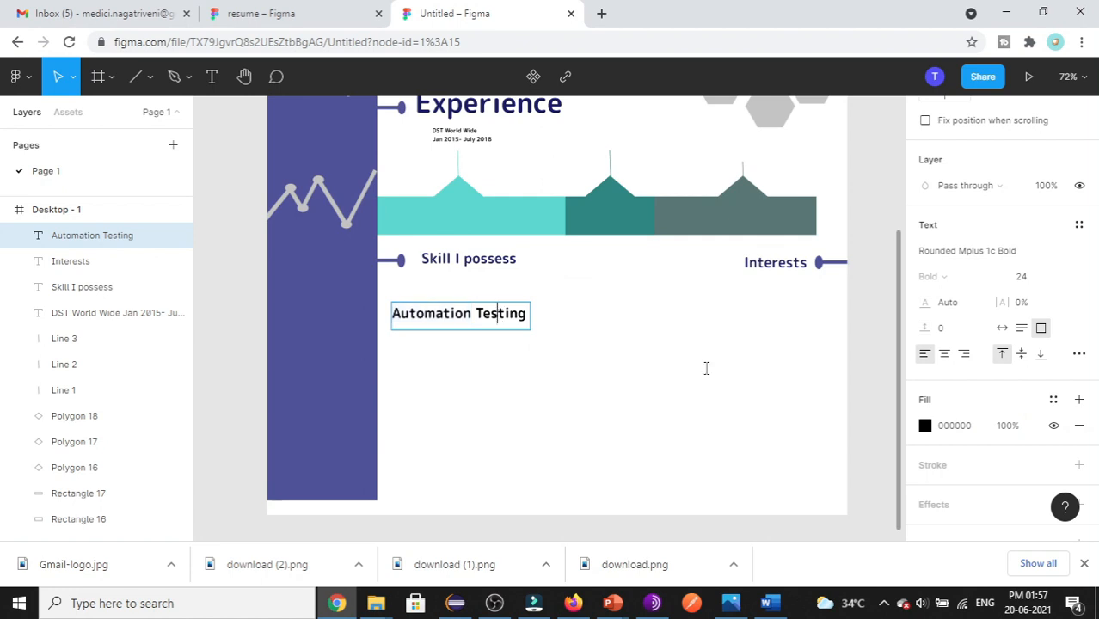
click(961, 433)
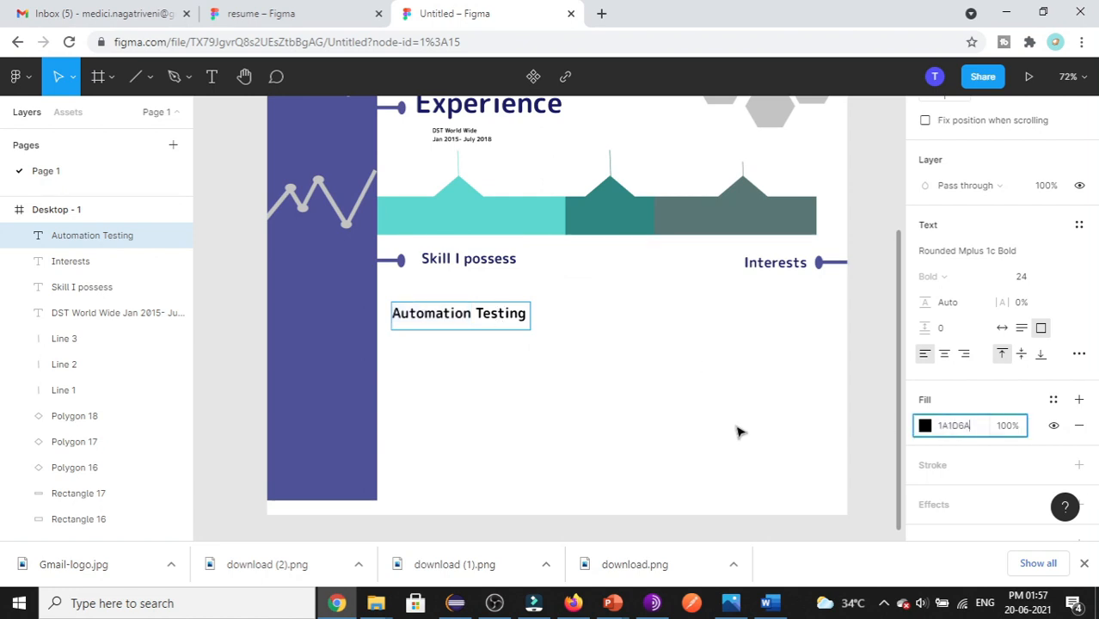
key(Escape)
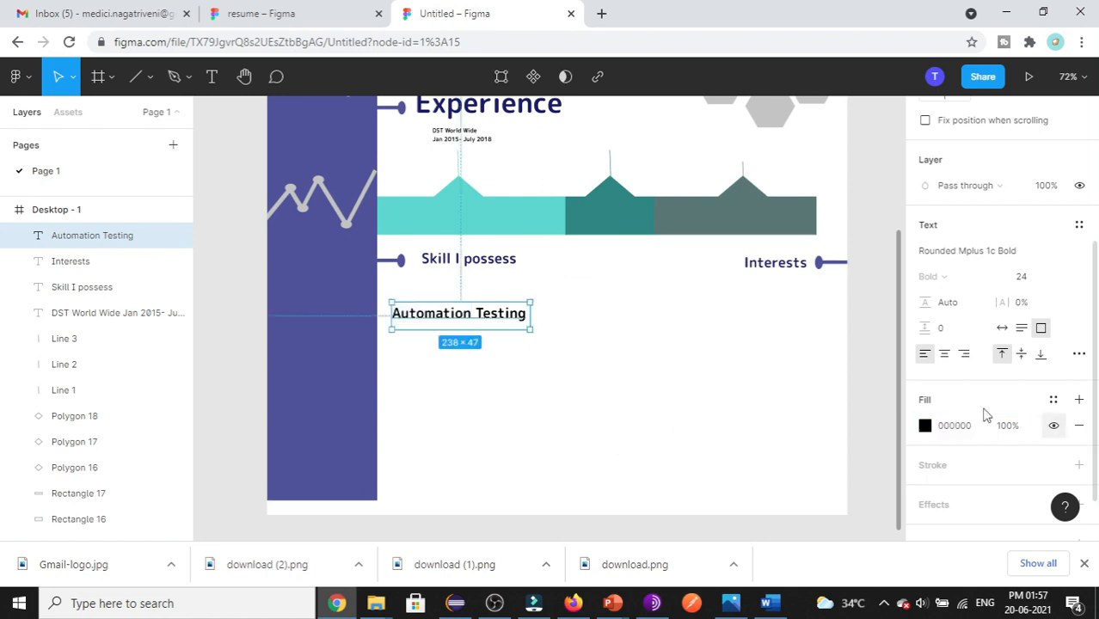
click(954, 425)
text(1A1D6A)
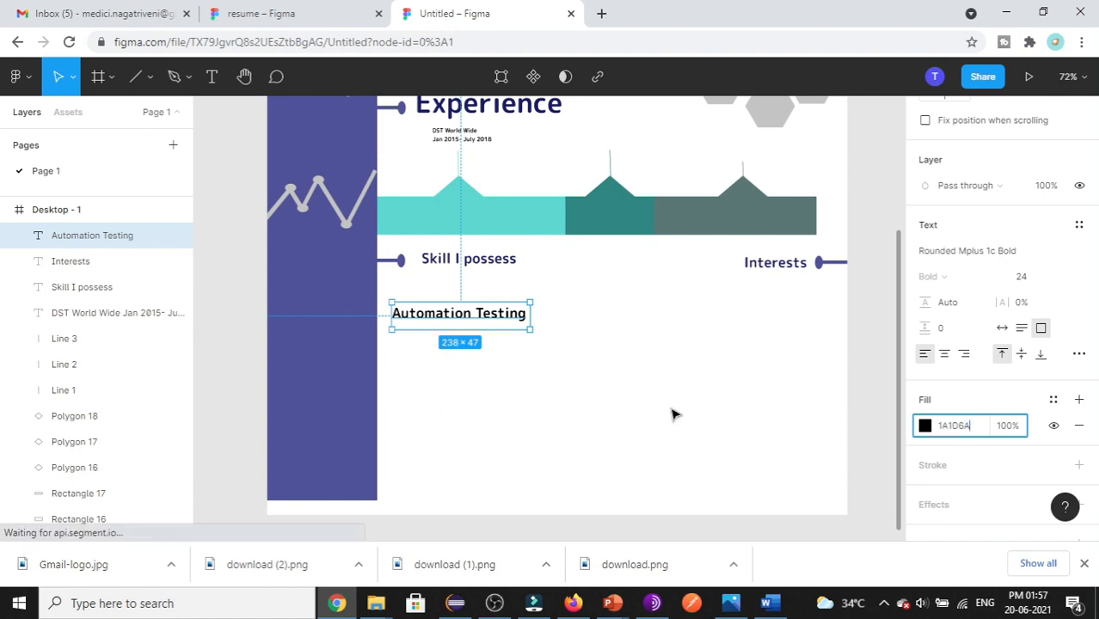
click(672, 412)
- Set Automation Testing to font size 18, nudge it into place, and view the reference resume
click(488, 315)
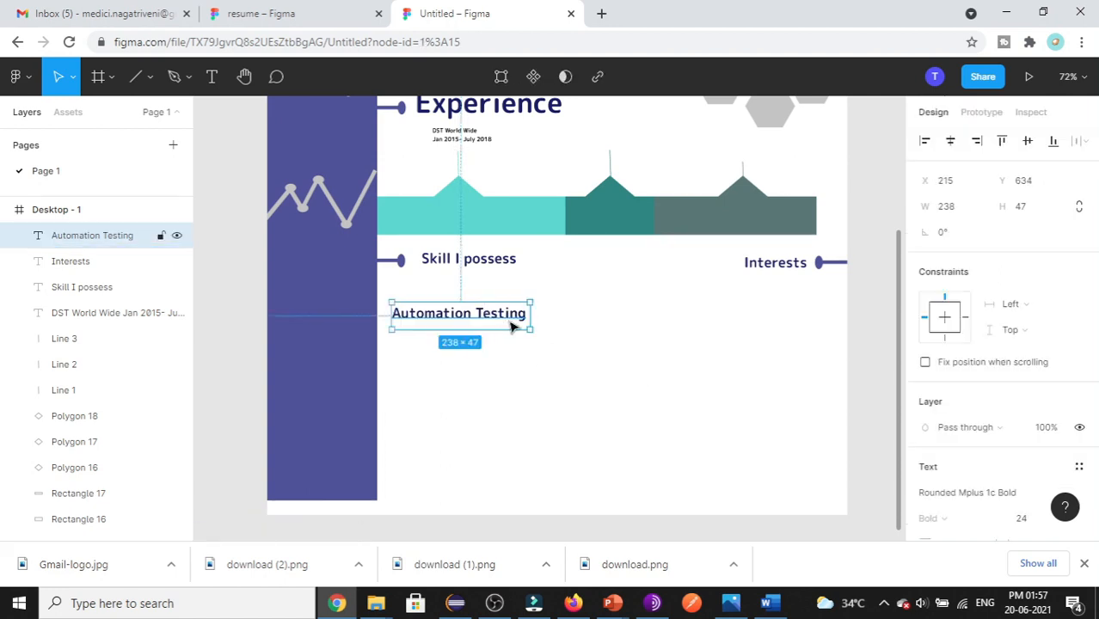
scroll(1045, 297, down, 4)
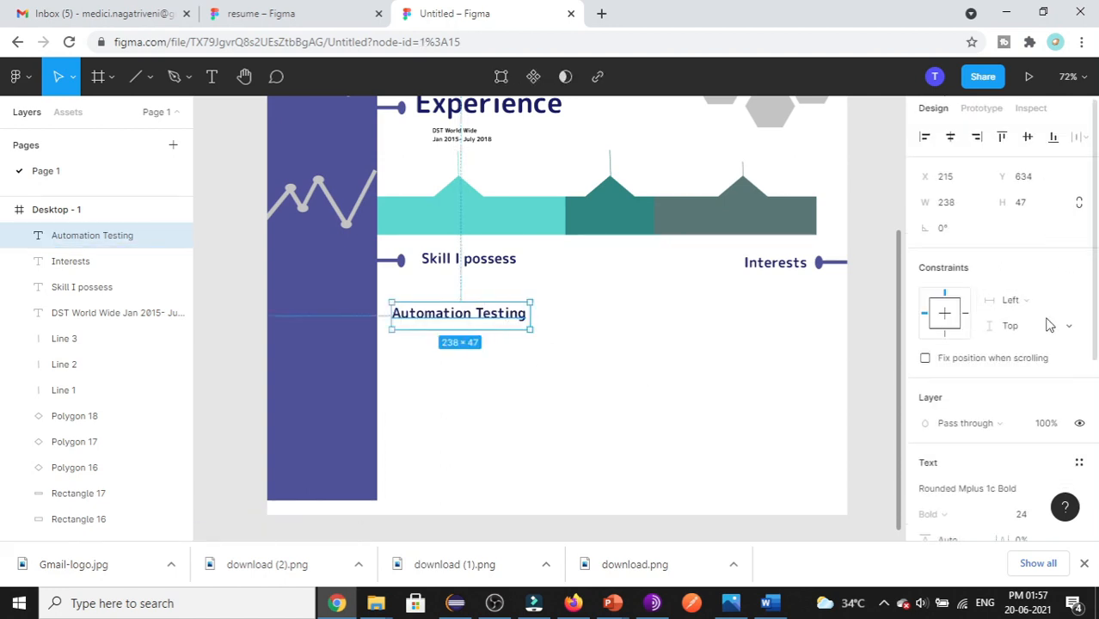
click(1064, 277)
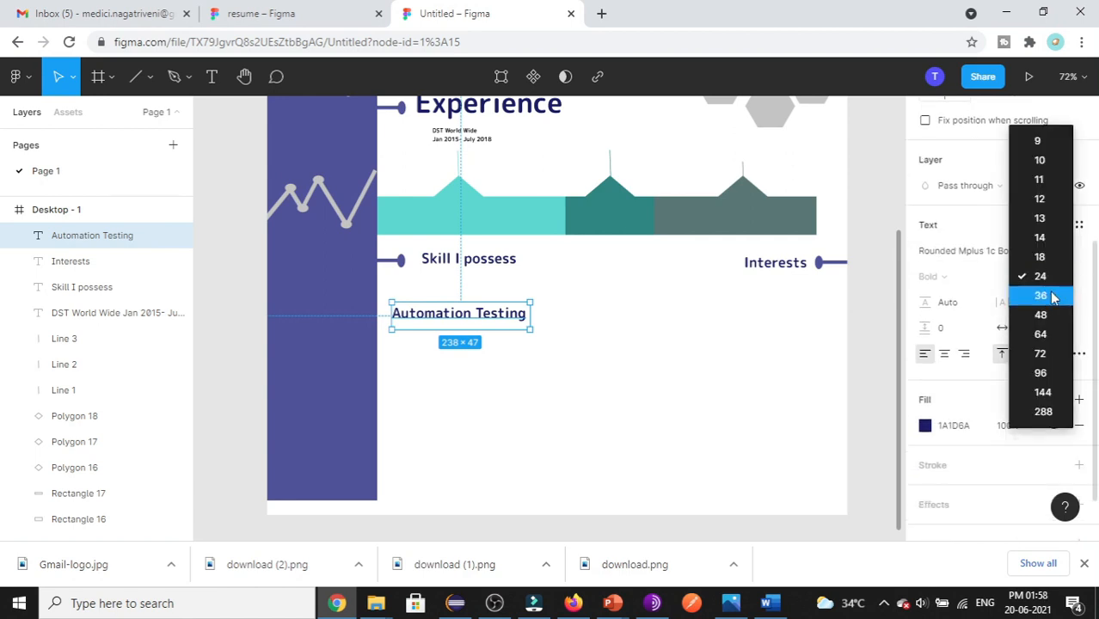
click(1046, 255)
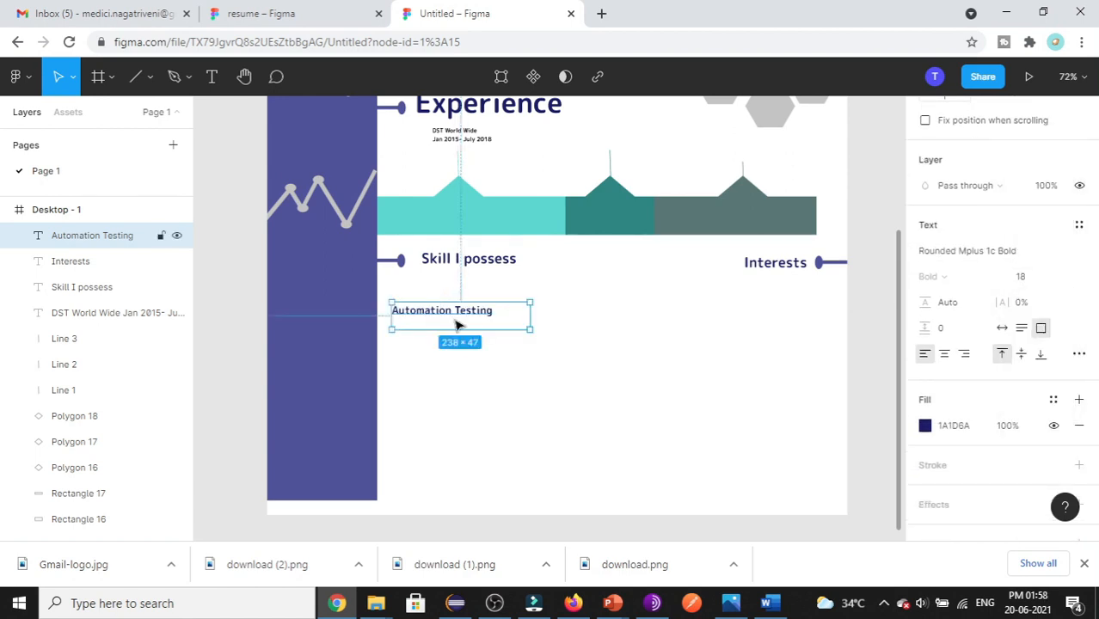
drag(514, 326, 515, 328)
key(ctrl+shift+Tab)
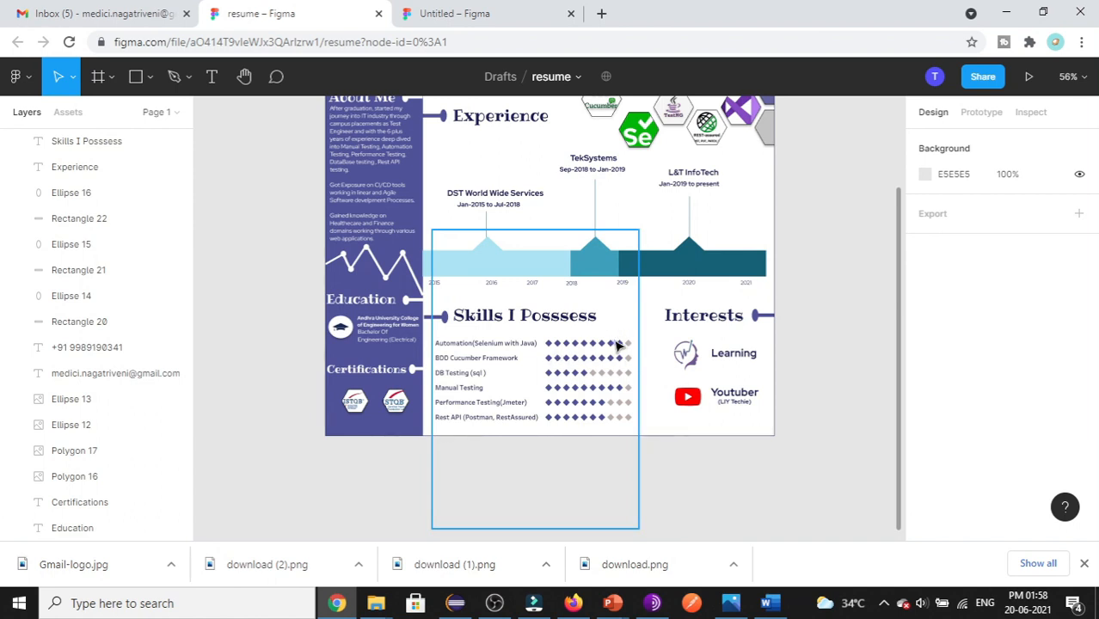
- Switch back to the Untitled resume draft tab
click(440, 15)
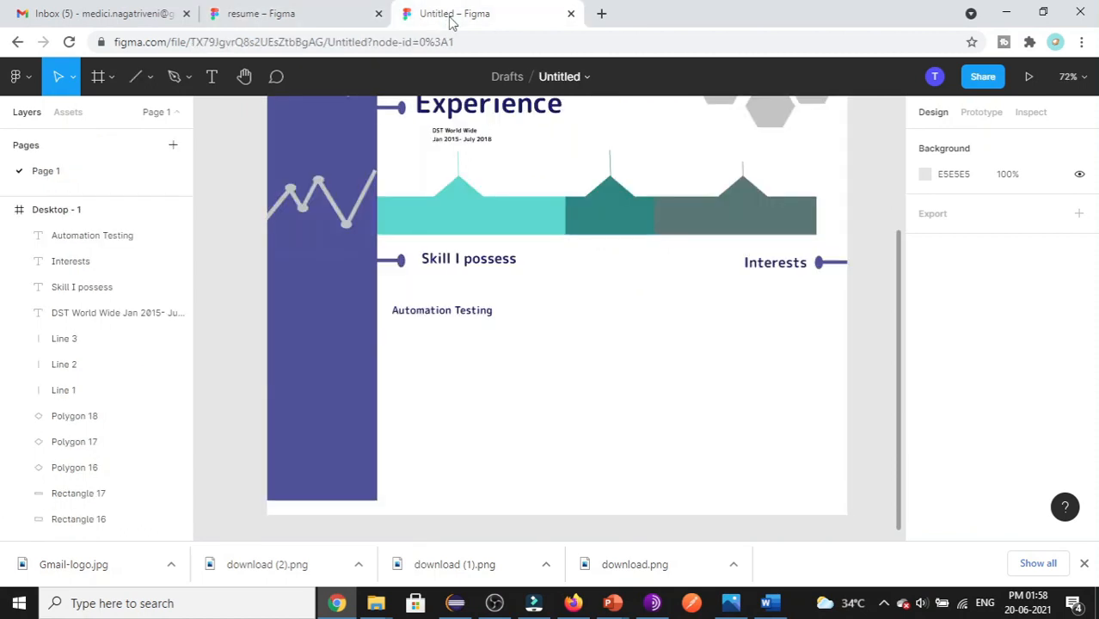
- Draw a polygon below Automation Testing and set its count to 4, making a diamond
click(149, 81)
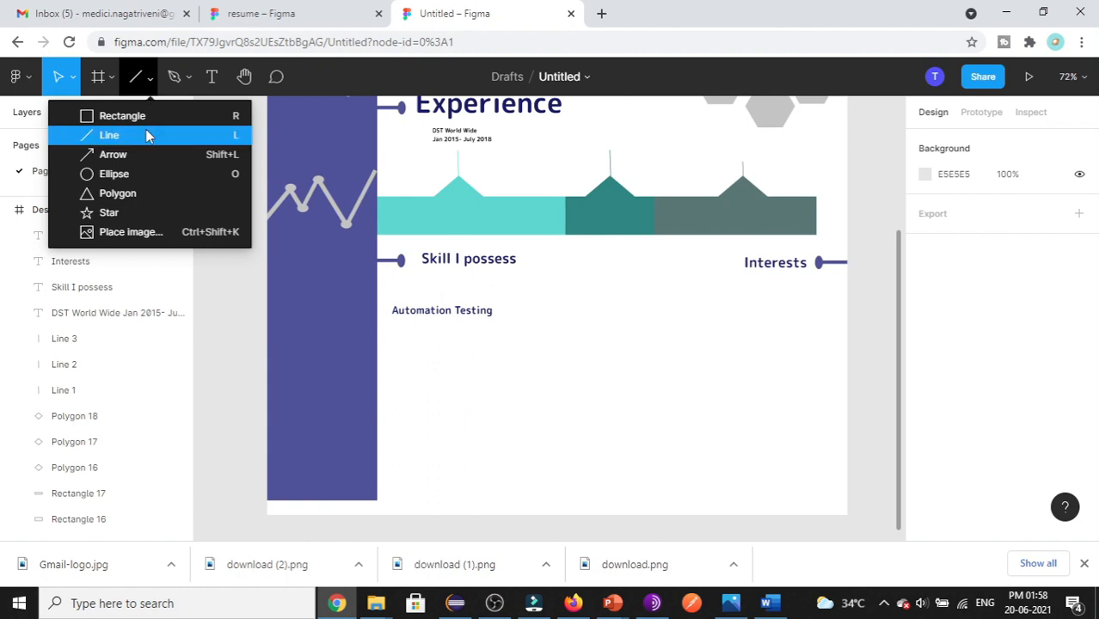
click(135, 196)
drag(458, 375, 542, 419)
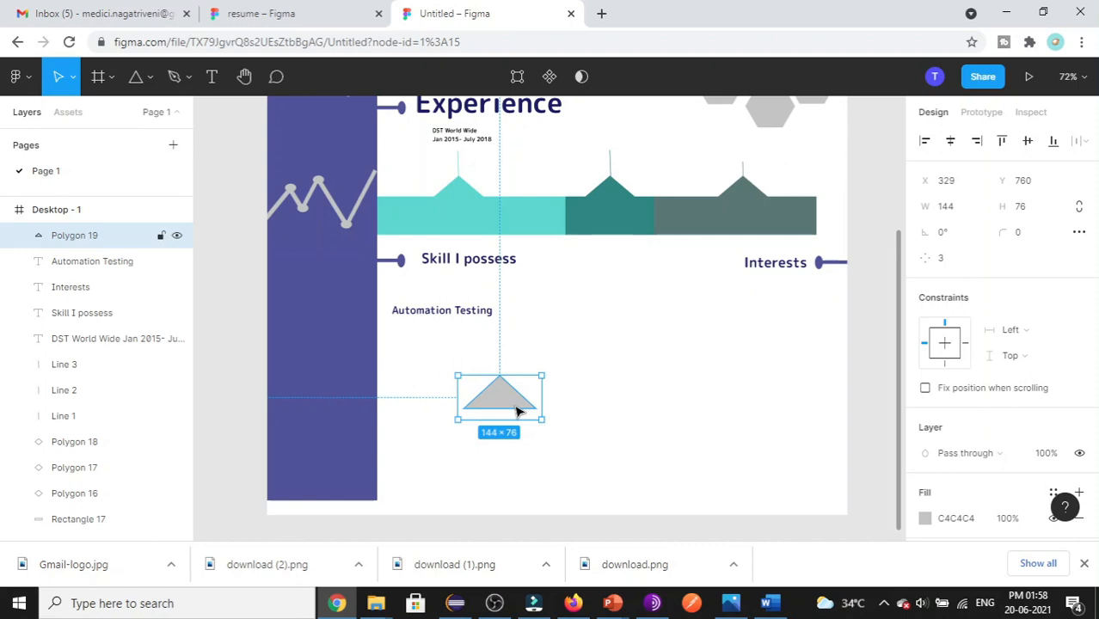
click(942, 261)
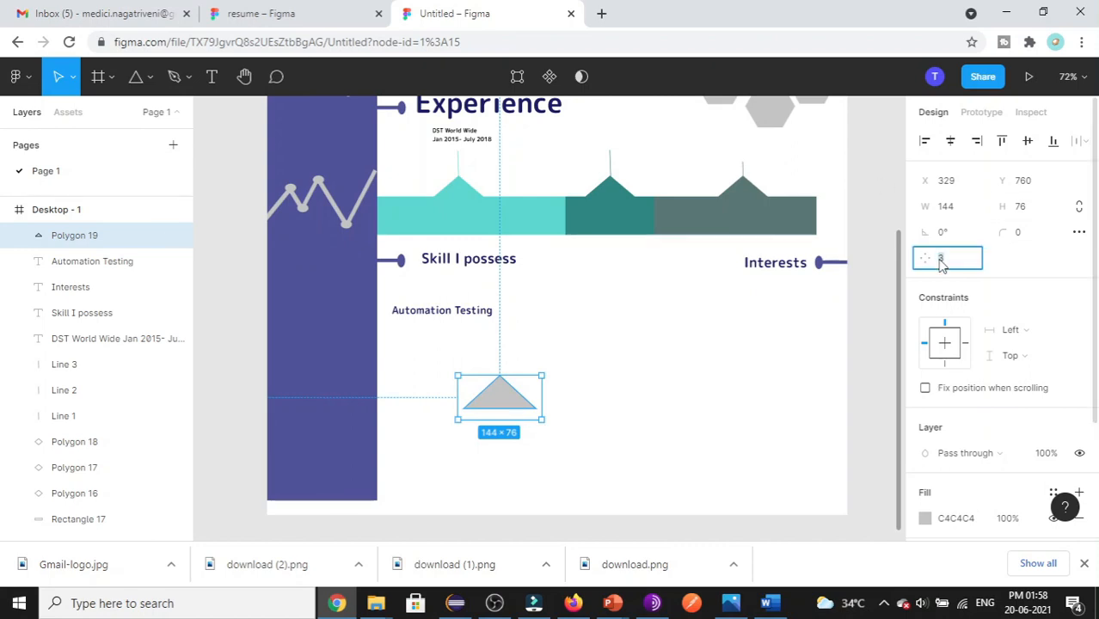
text(4)
click(705, 399)
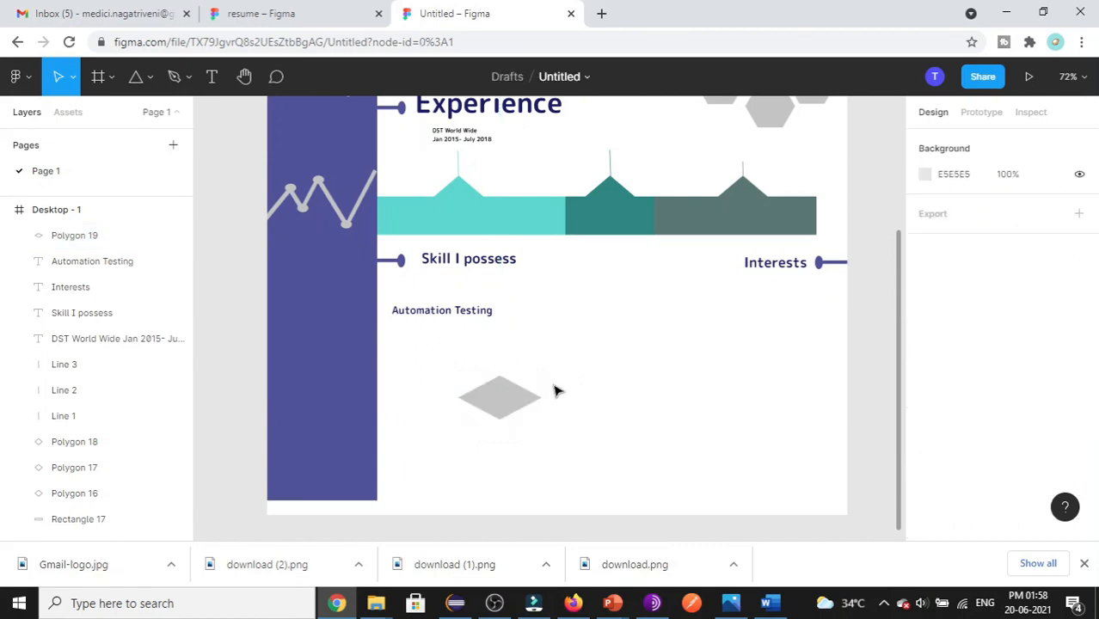
- Shrink the diamond to a small size and fill it purple 50539D
click(479, 401)
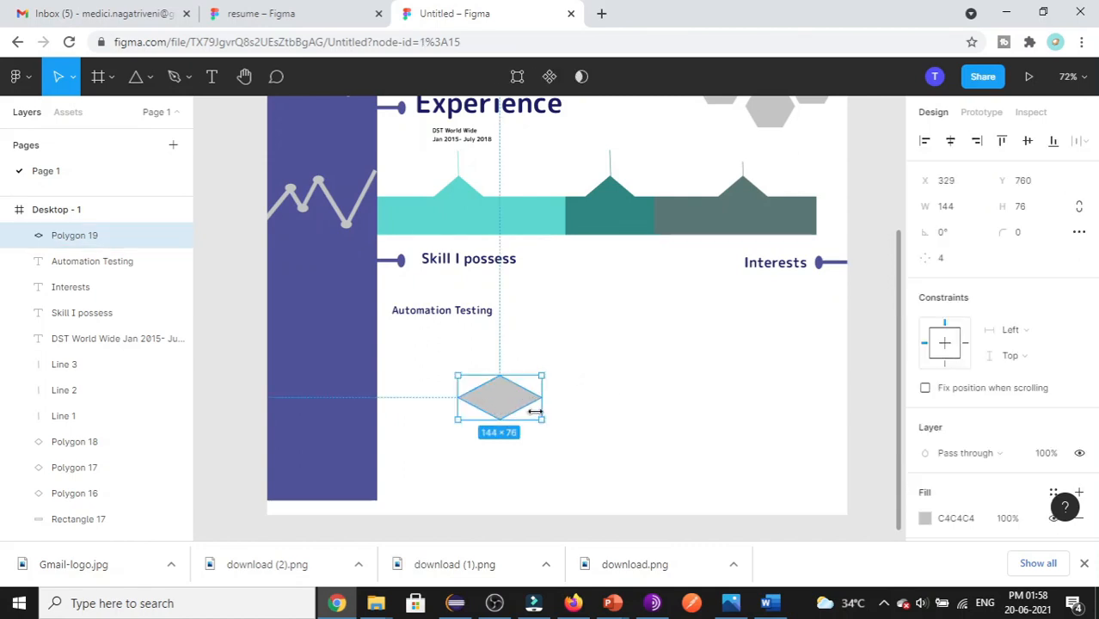
drag(529, 413, 516, 315)
click(333, 405)
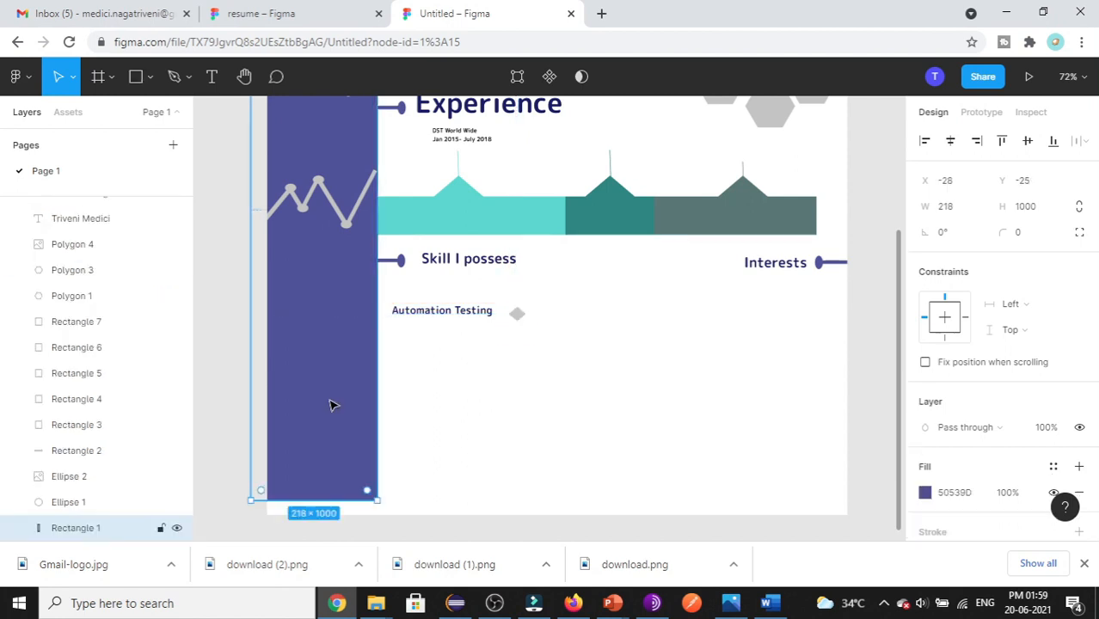
double_click(332, 405)
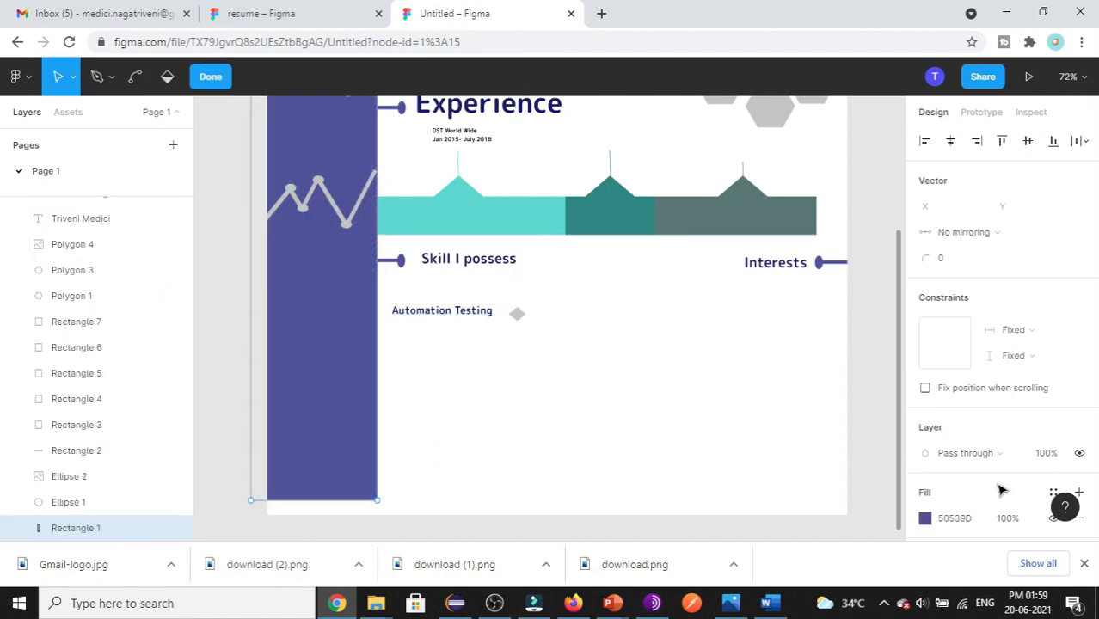
click(952, 523)
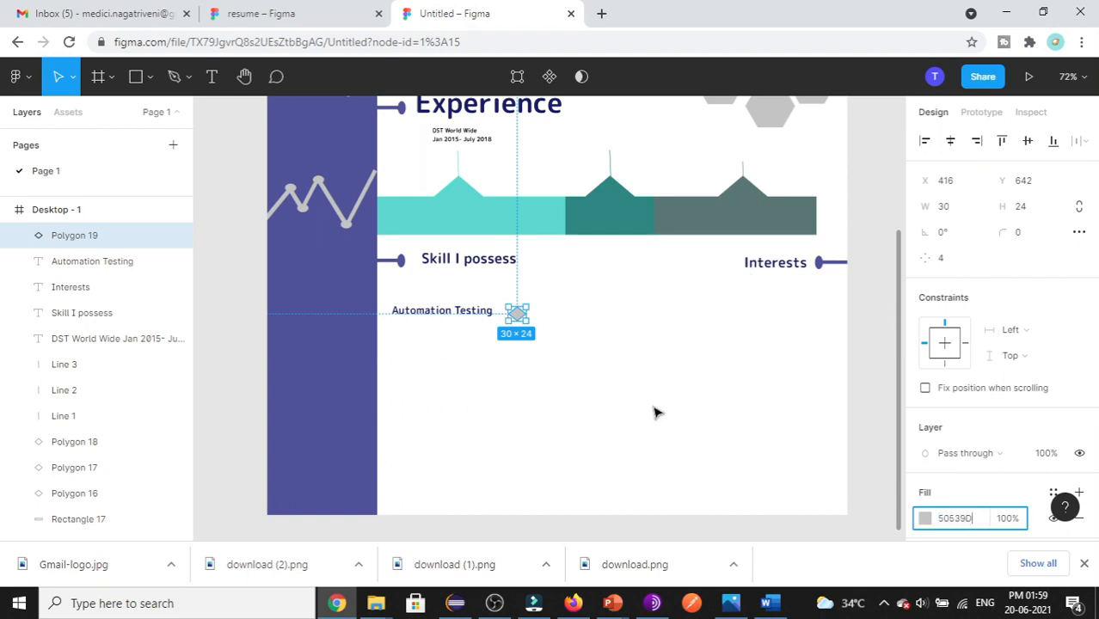
click(555, 359)
- Copy the small diamond and paste a duplicate of it
click(513, 314)
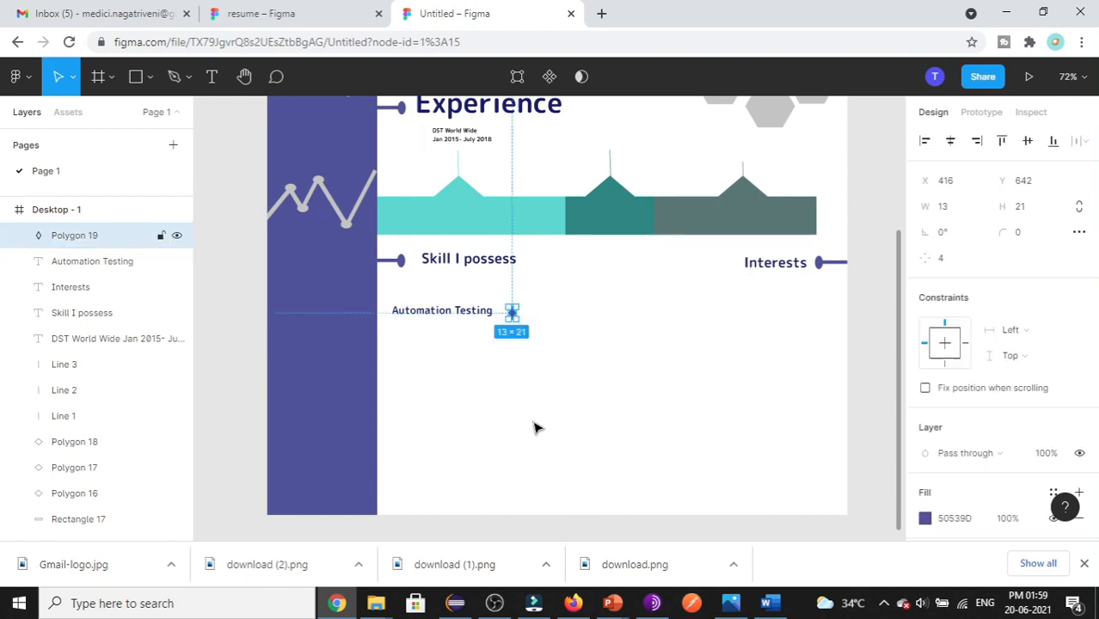
key(Return)
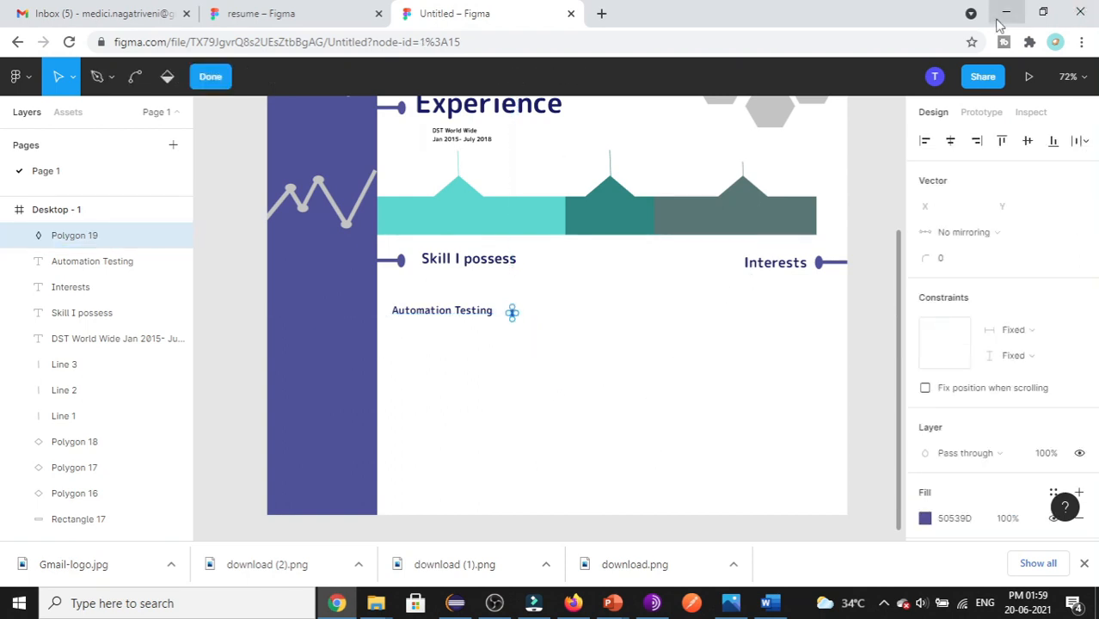
key(ctrl)
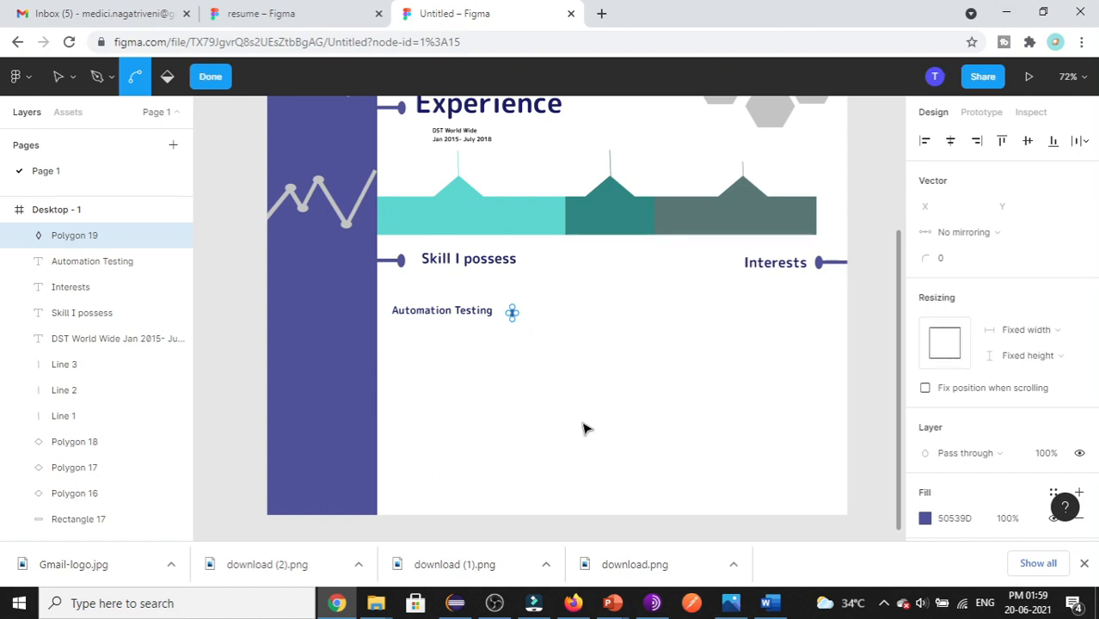
key(ctrl+v)
key(Escape)
key(ctrl+v)
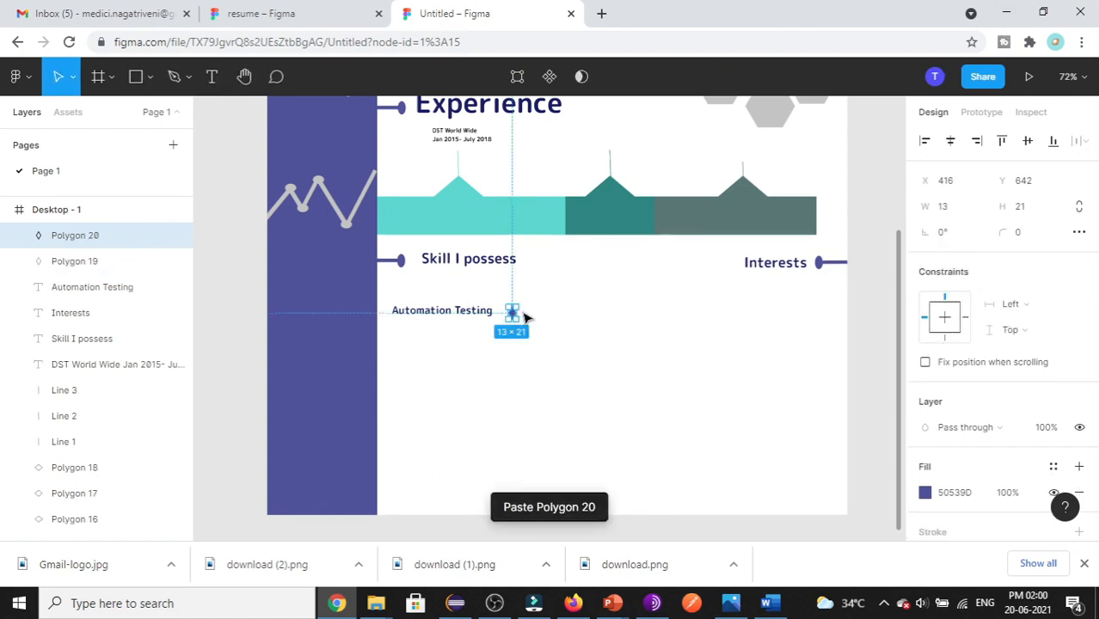
- Paste and line up diamond copies until ten sit in a row after Automation Testing
drag(523, 314, 523, 318)
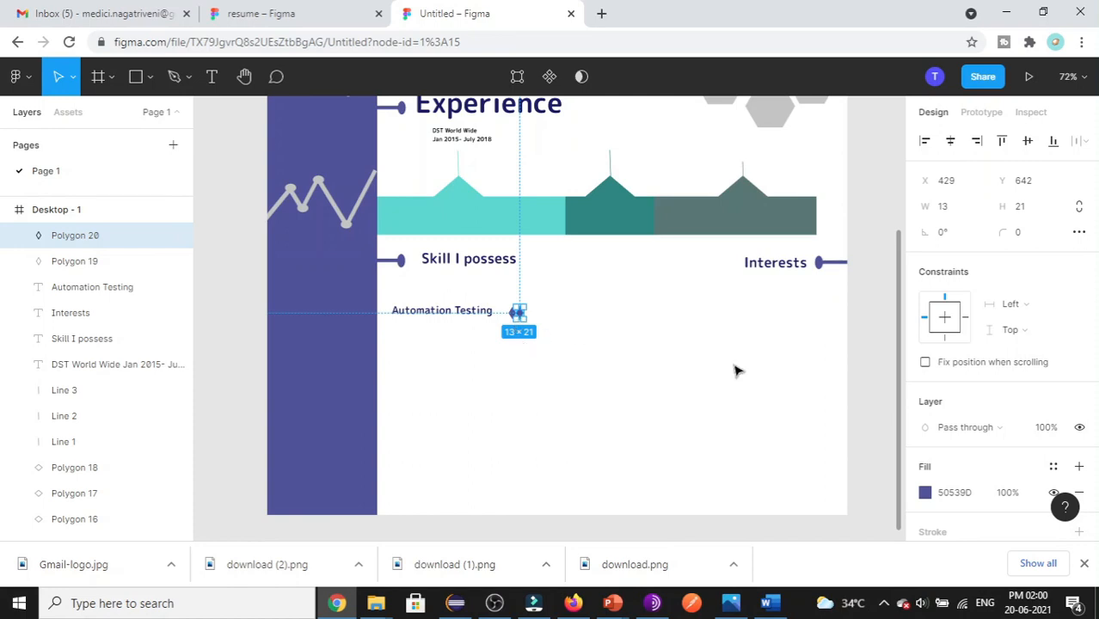
key(ctrl+v)
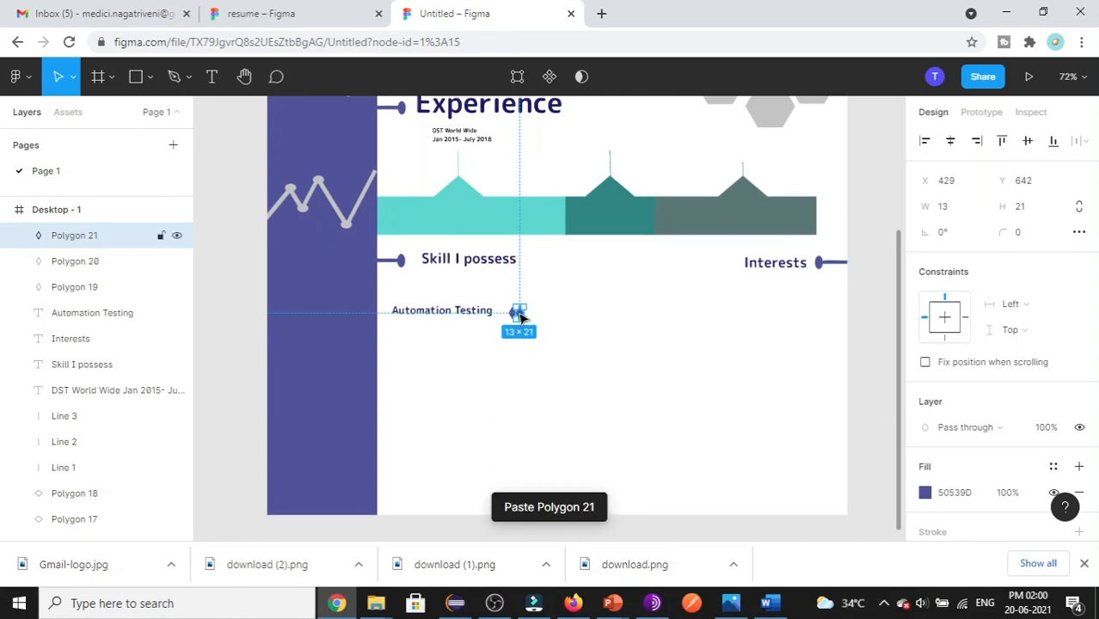
drag(522, 318, 537, 334)
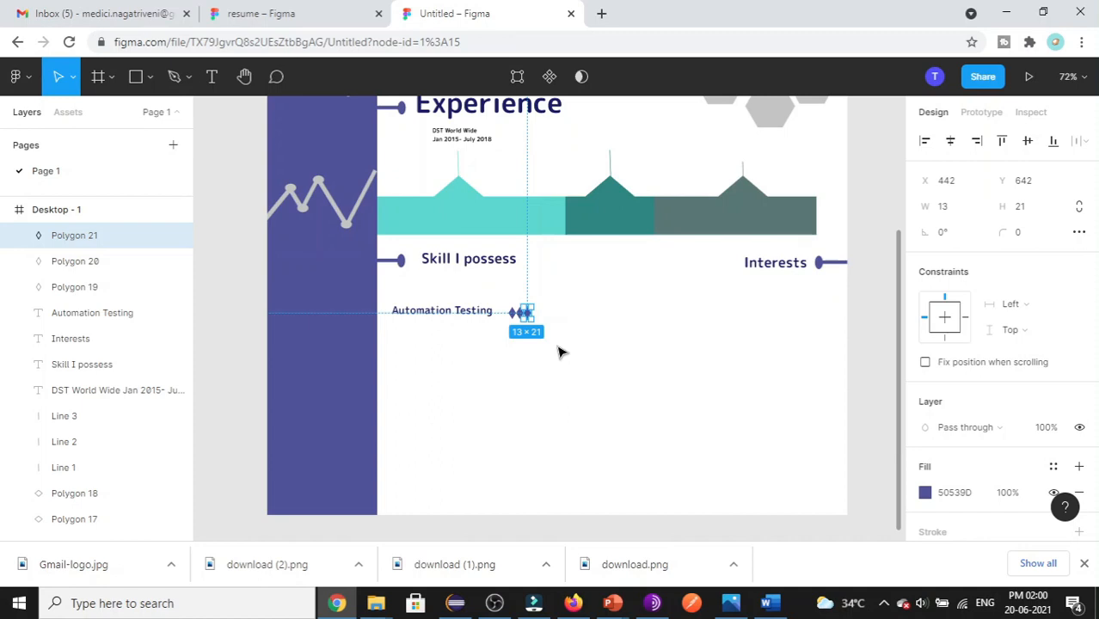
key(ctrl+d)
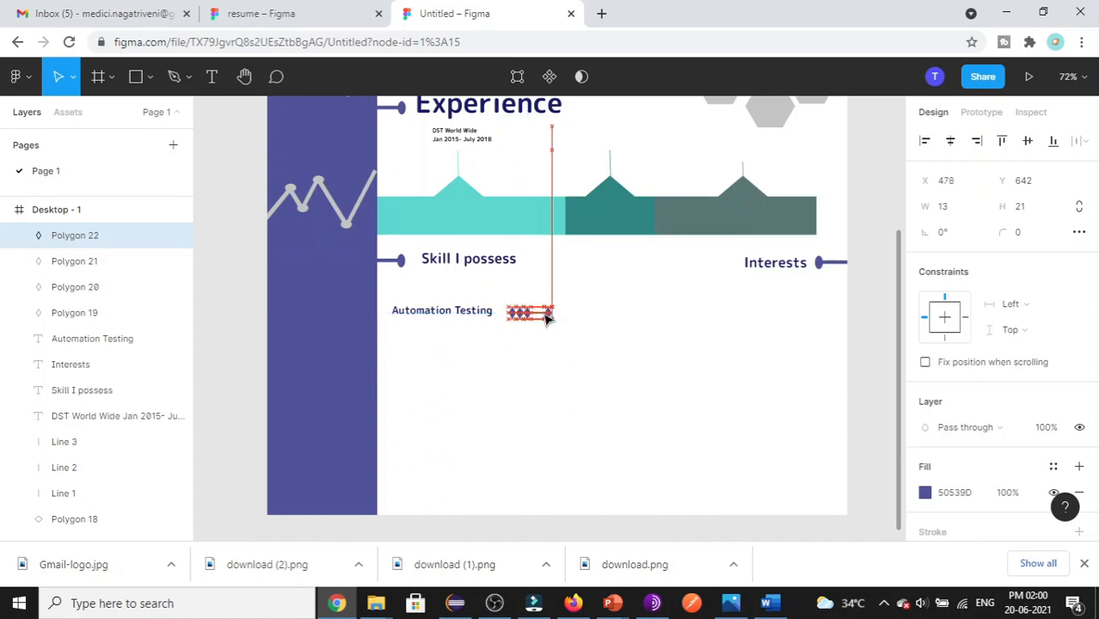
key(ctrl+v)
key(ctrl+v)
key(ctrl+v)
key(ctrl+v)
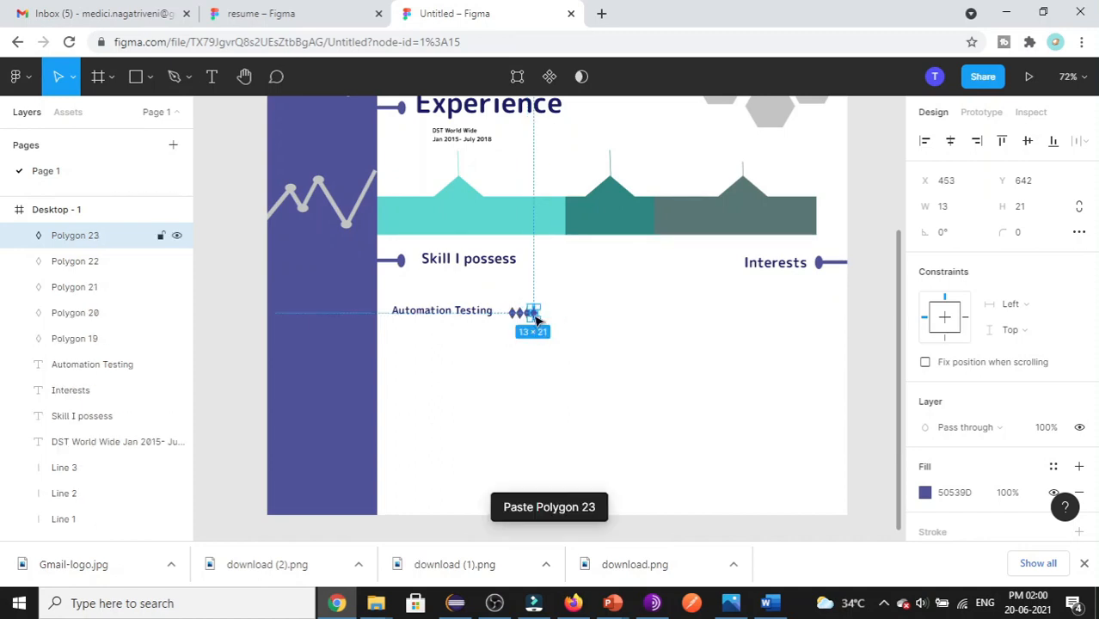
key(ctrl+v)
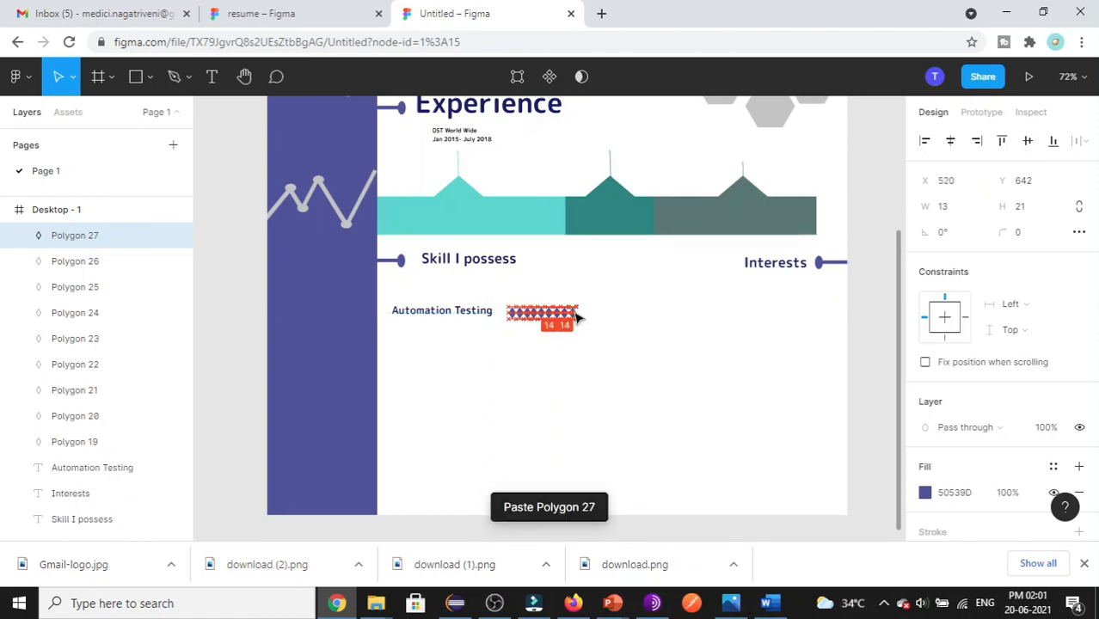
click(591, 322)
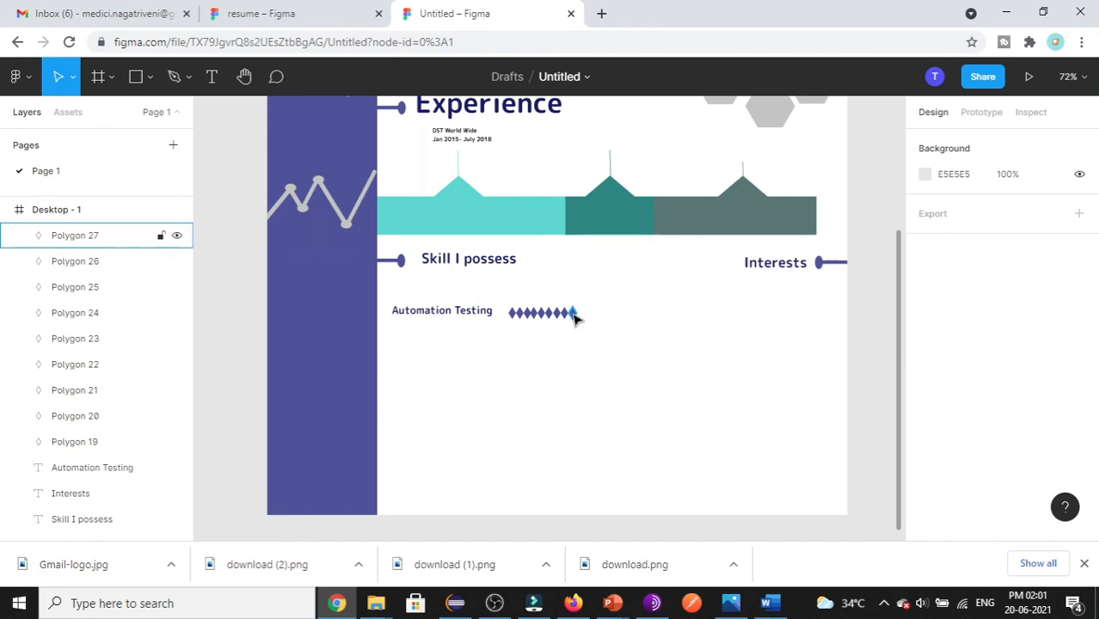
click(573, 313)
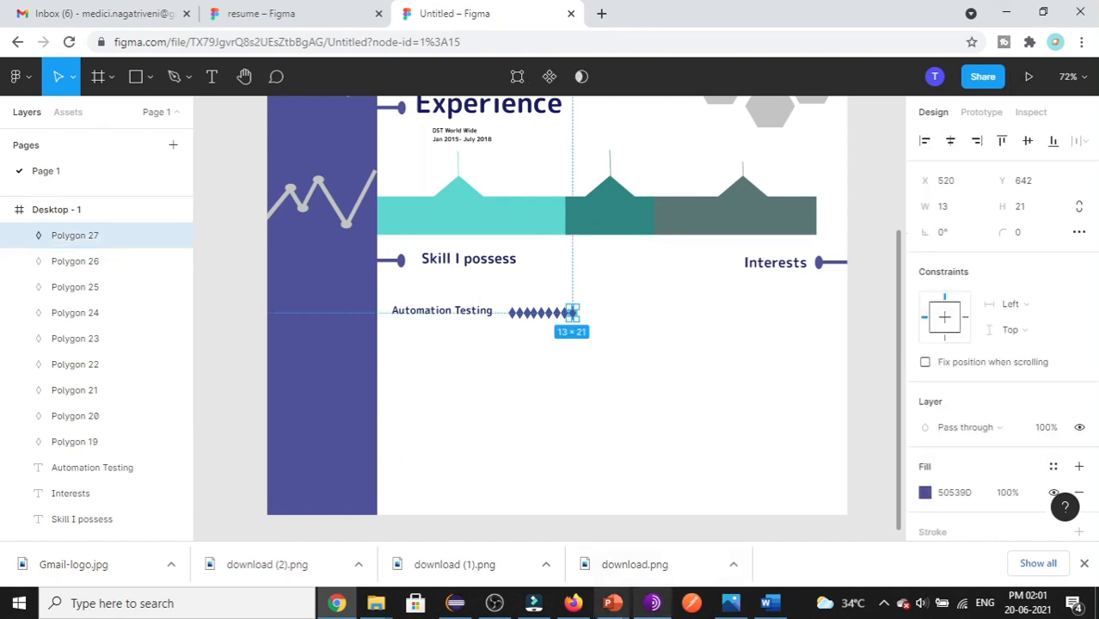
key(ctrl+v)
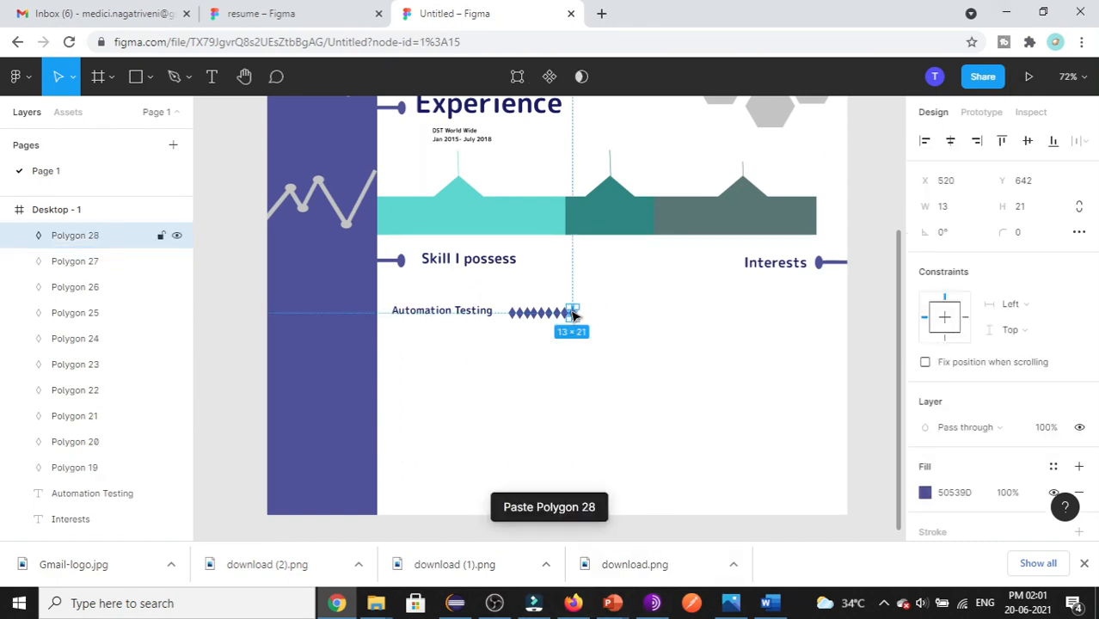
drag(574, 315, 581, 315)
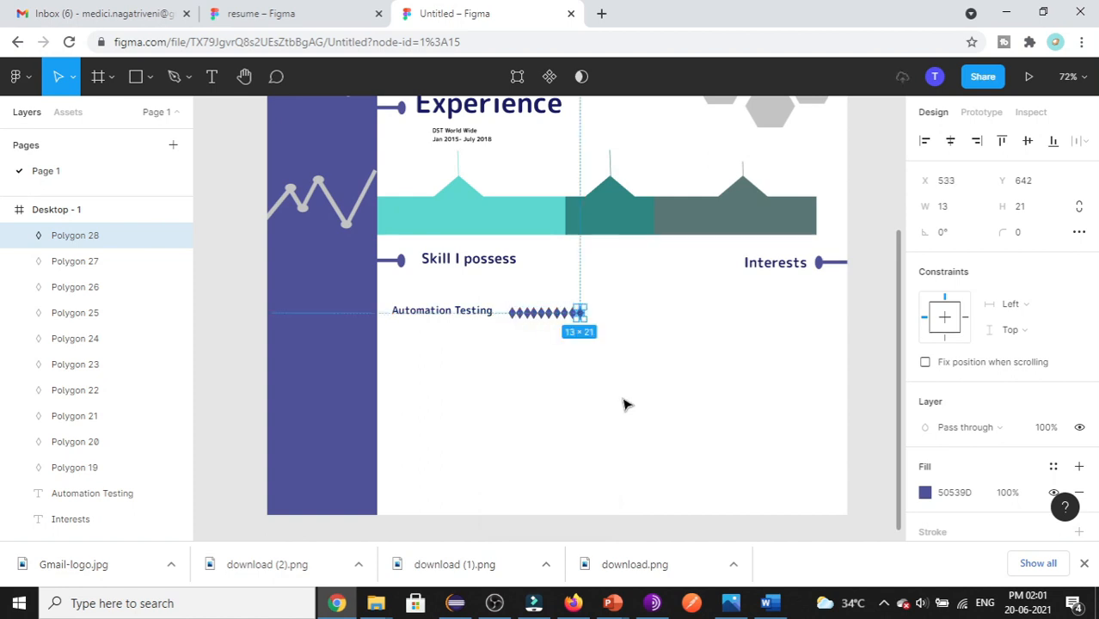
scroll(780, 204, up, 1)
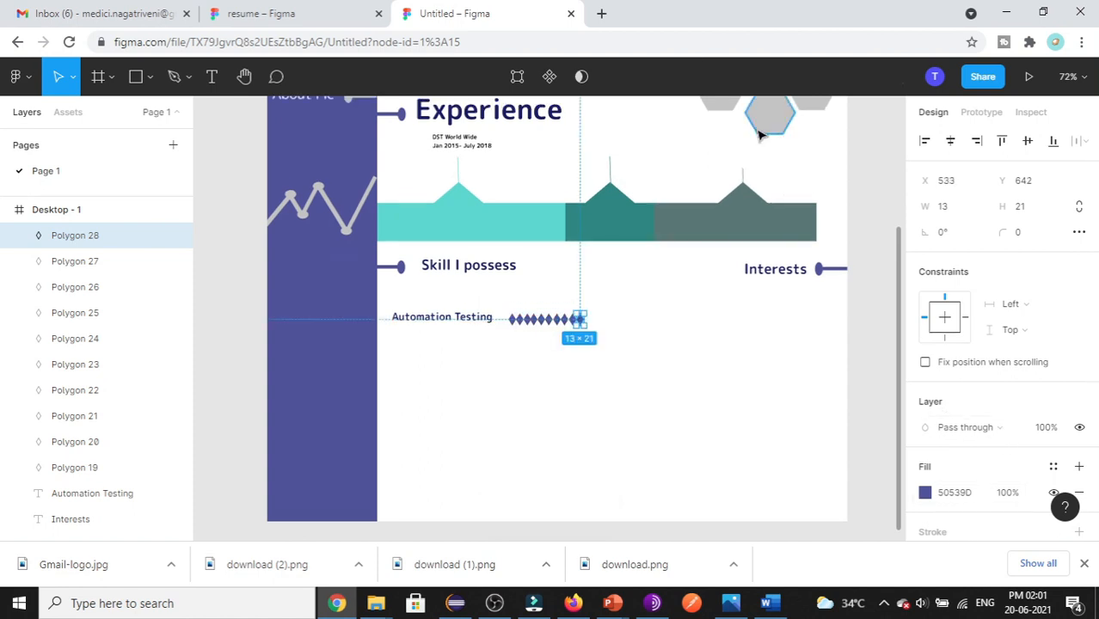
click(770, 115)
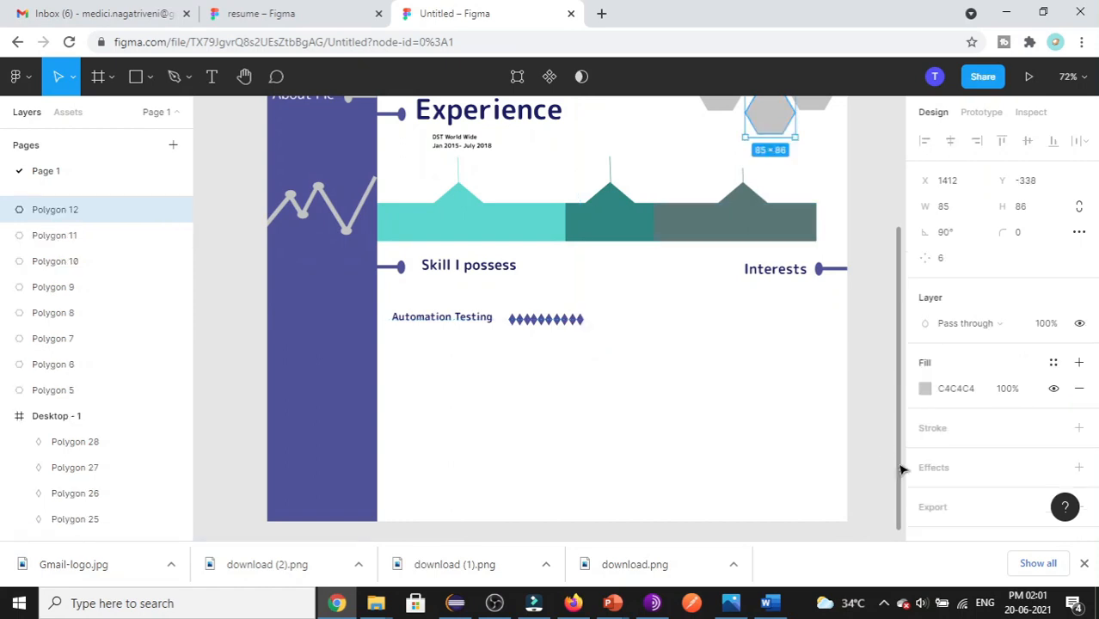
- Give the last rating diamond a grey C4C4C4 fill
click(961, 392)
key(ctrl+c)
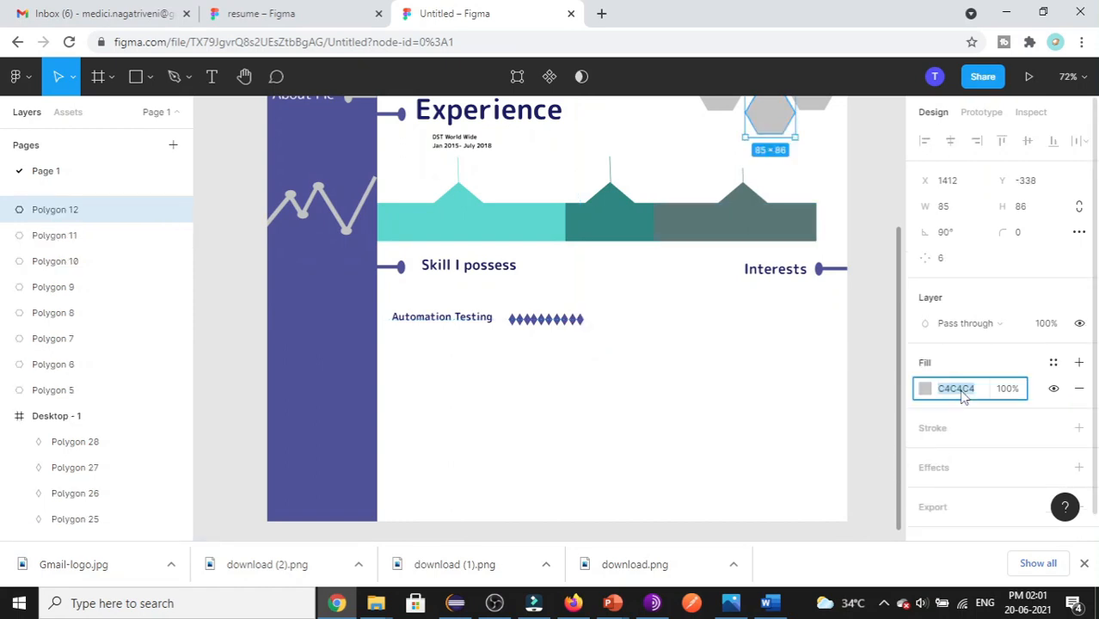
click(581, 320)
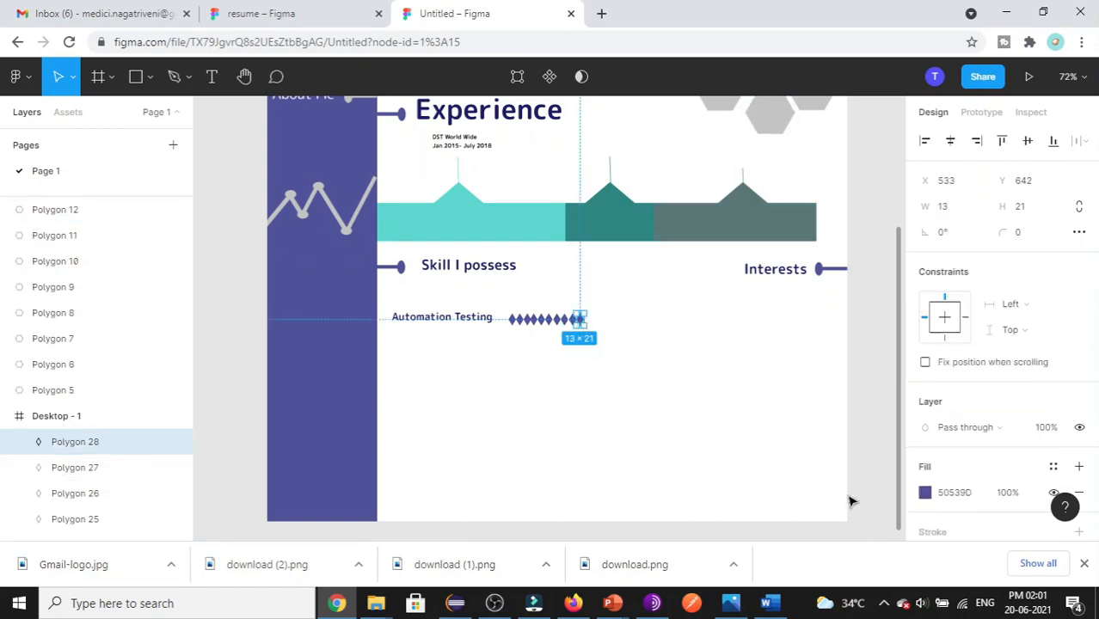
click(963, 496)
key(ctrl+v)
click(659, 474)
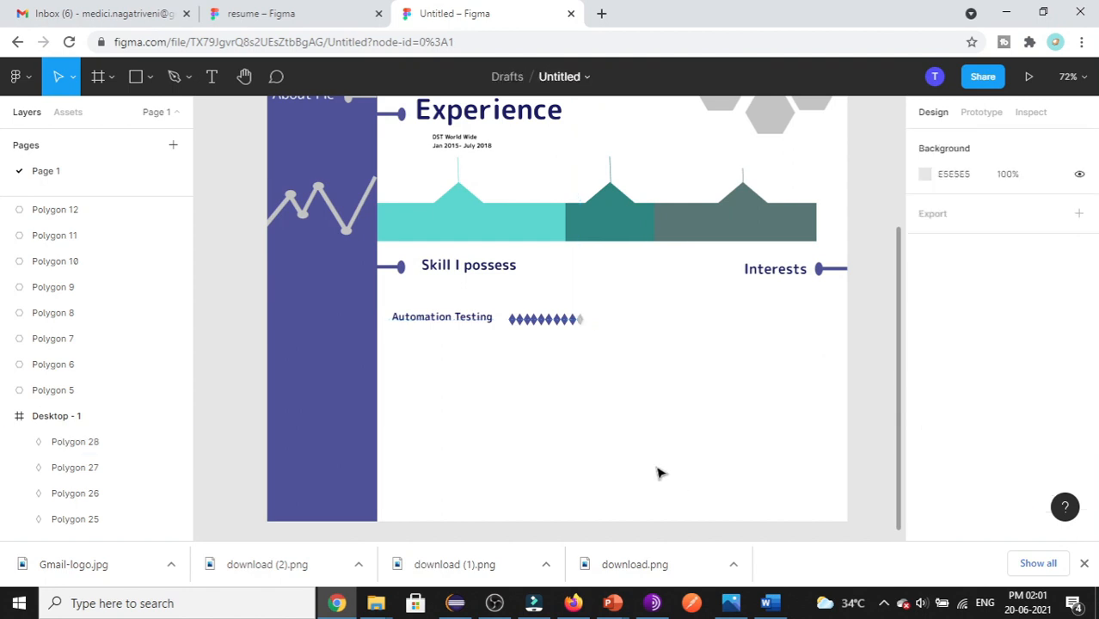
- Add black outline strokes to the second and last diamonds
click(513, 319)
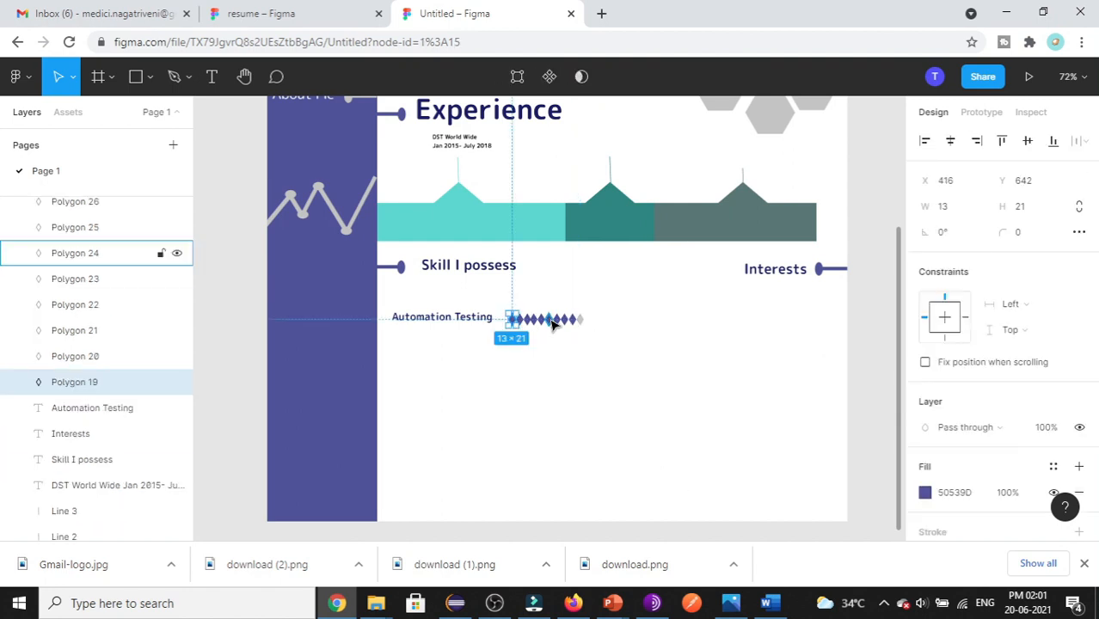
click(520, 319)
scroll(1007, 473, down, 2)
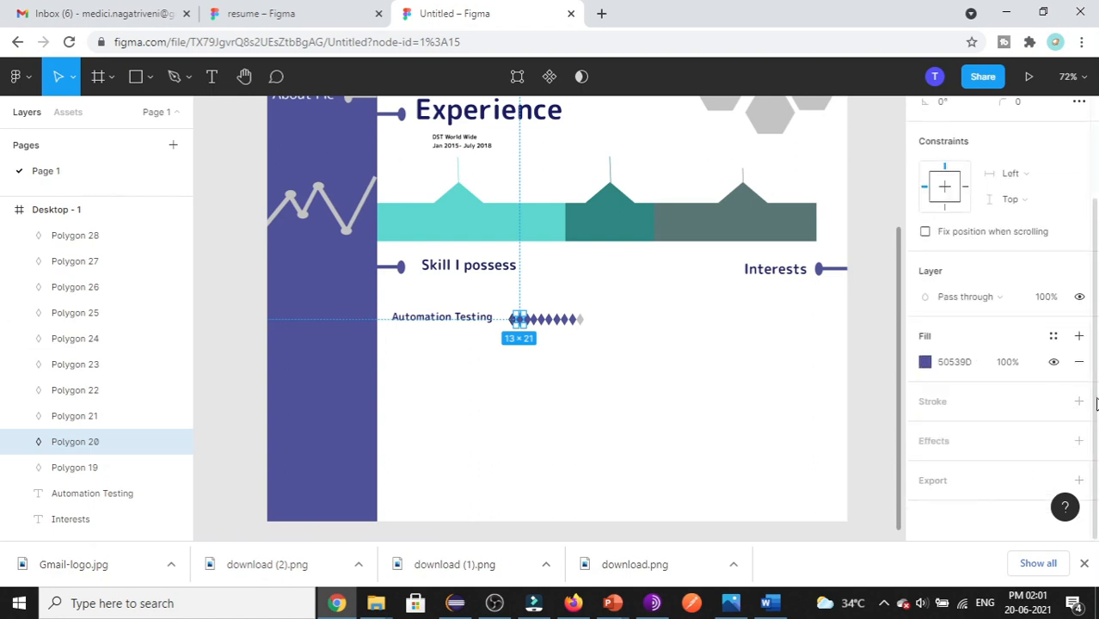
click(1078, 401)
click(585, 322)
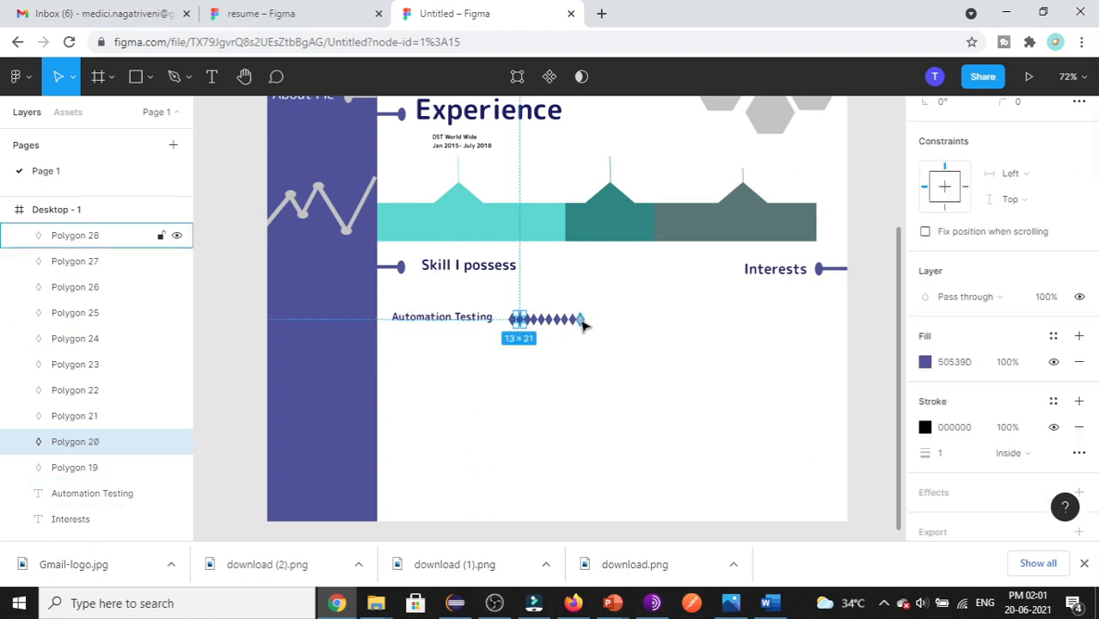
click(1079, 401)
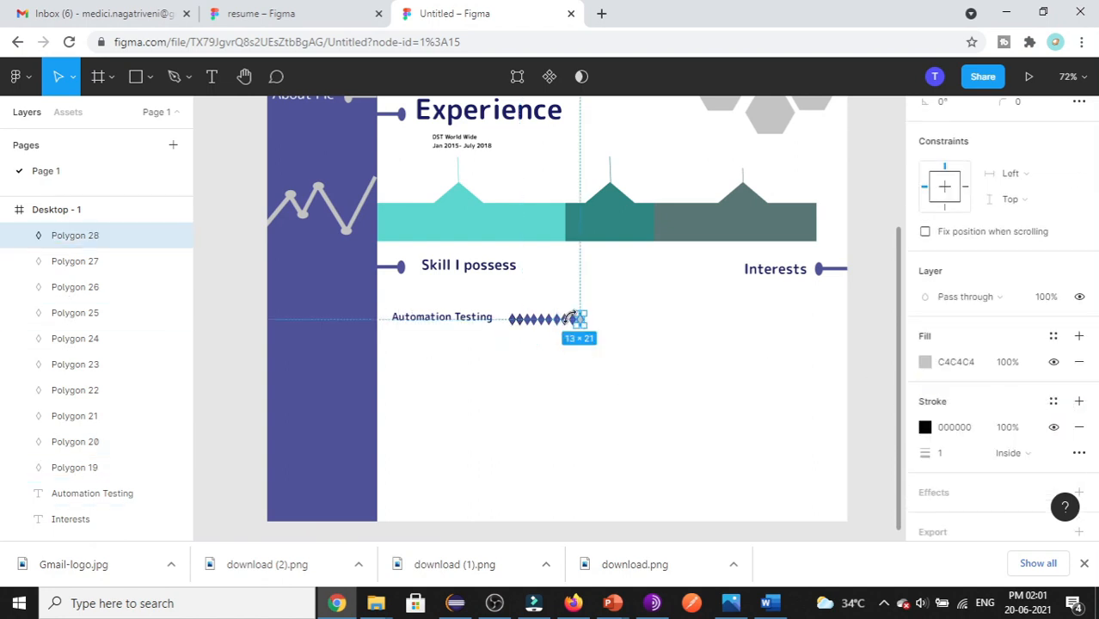
click(854, 368)
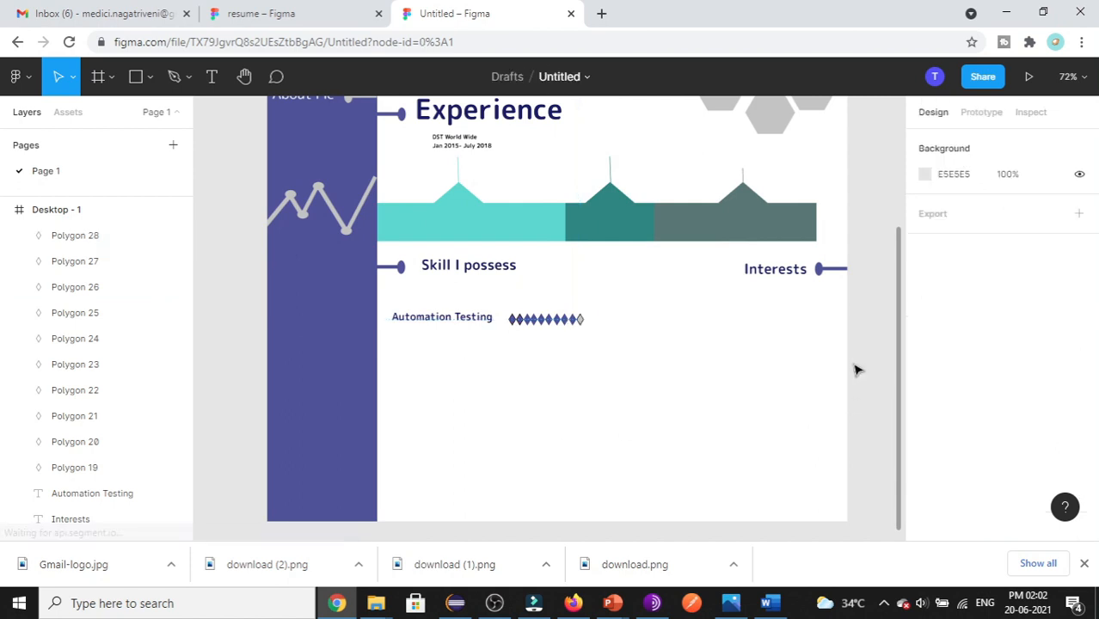
- Outline the third and second-to-last diamonds, add a drop shadow, then view the reference resume
click(527, 323)
scroll(1026, 452, down, 3)
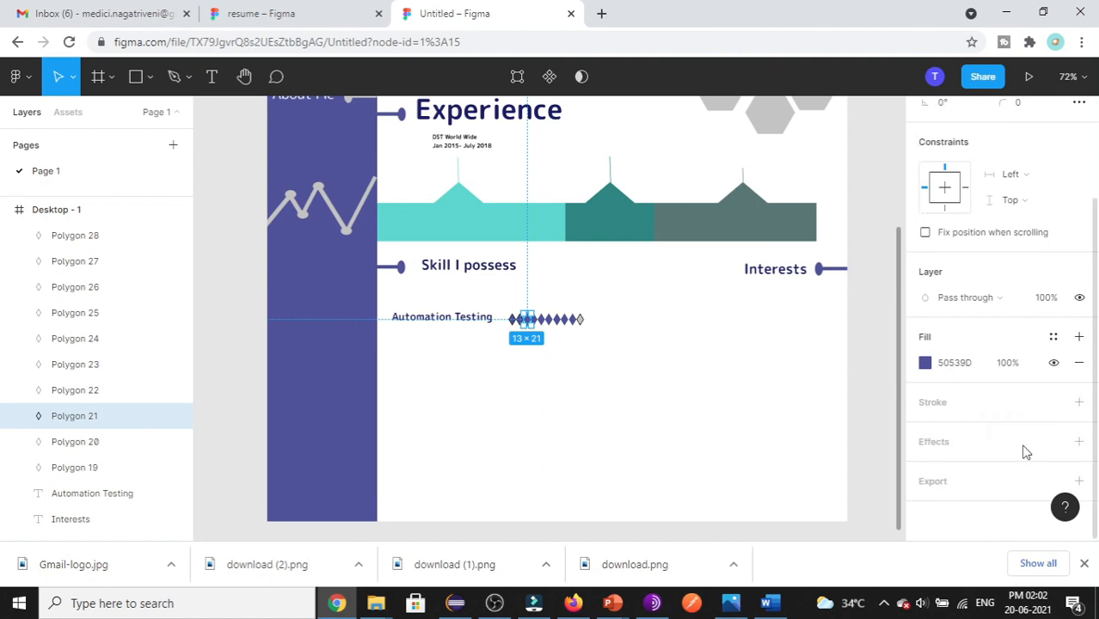
click(1079, 401)
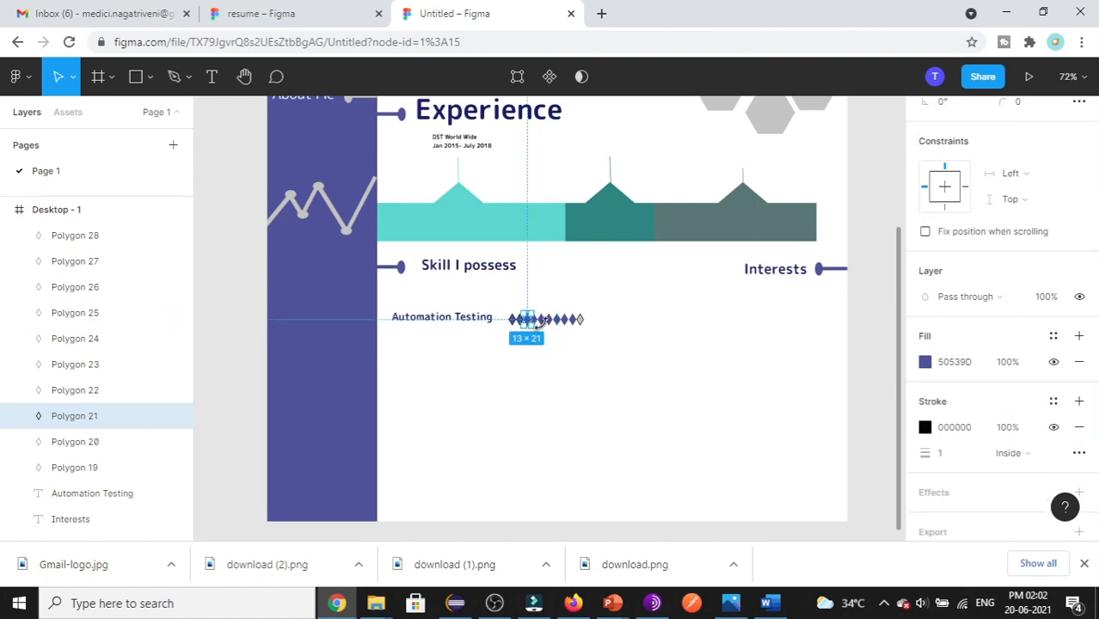
click(574, 323)
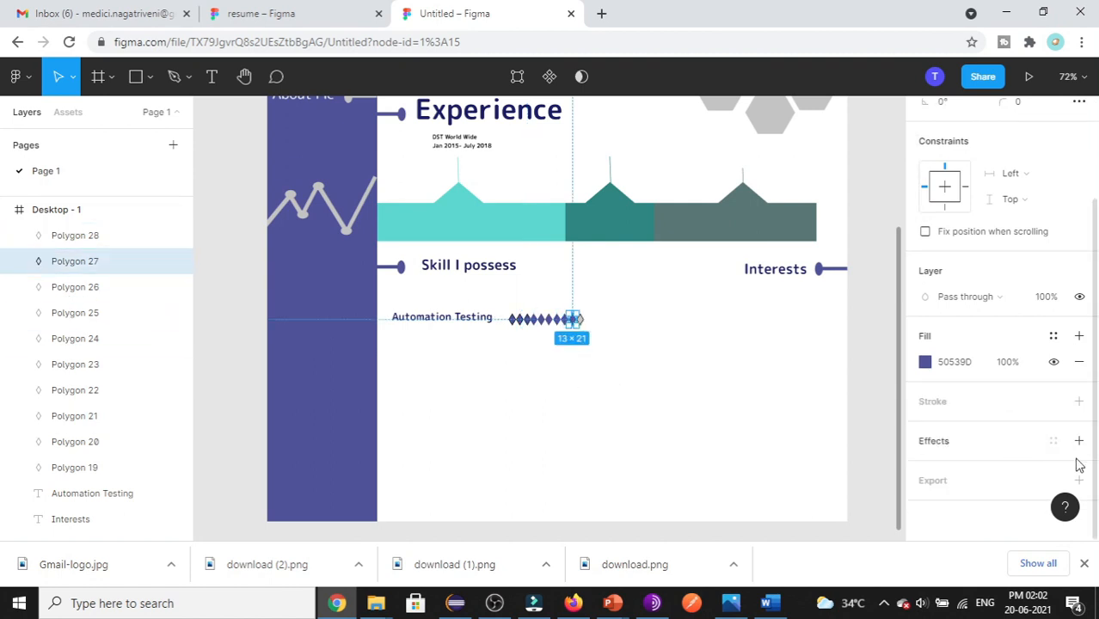
click(1079, 401)
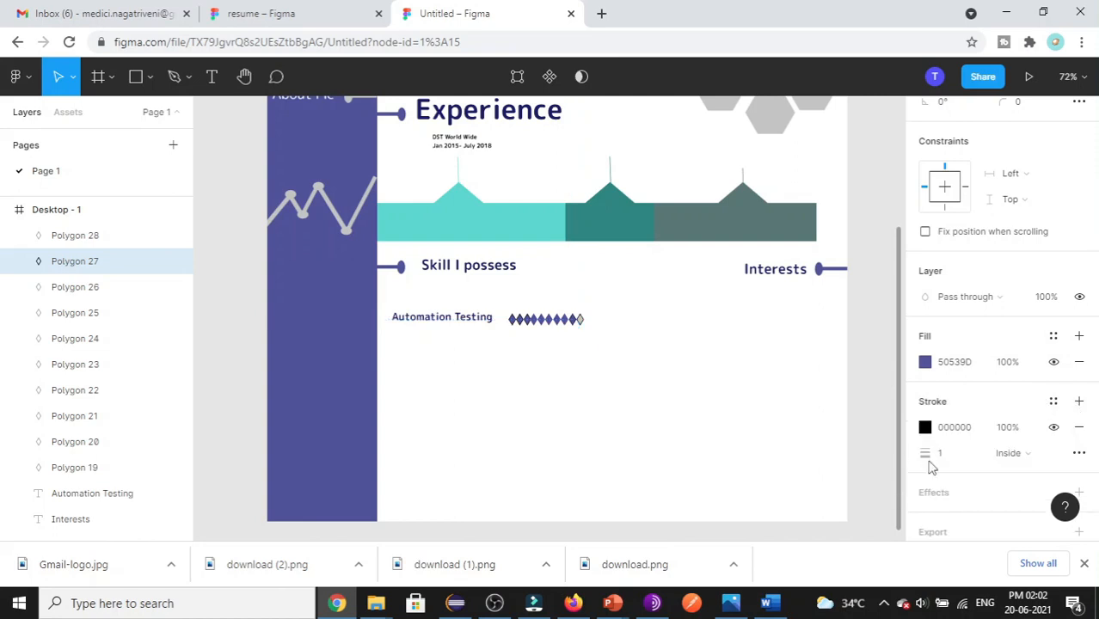
scroll(950, 454, down, 2)
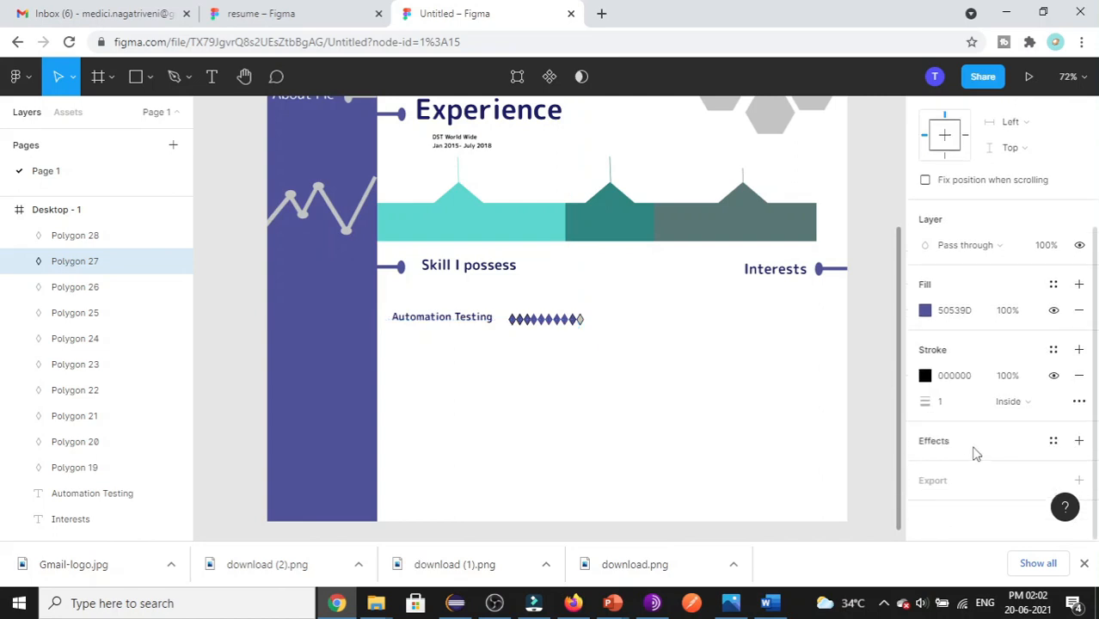
click(1078, 440)
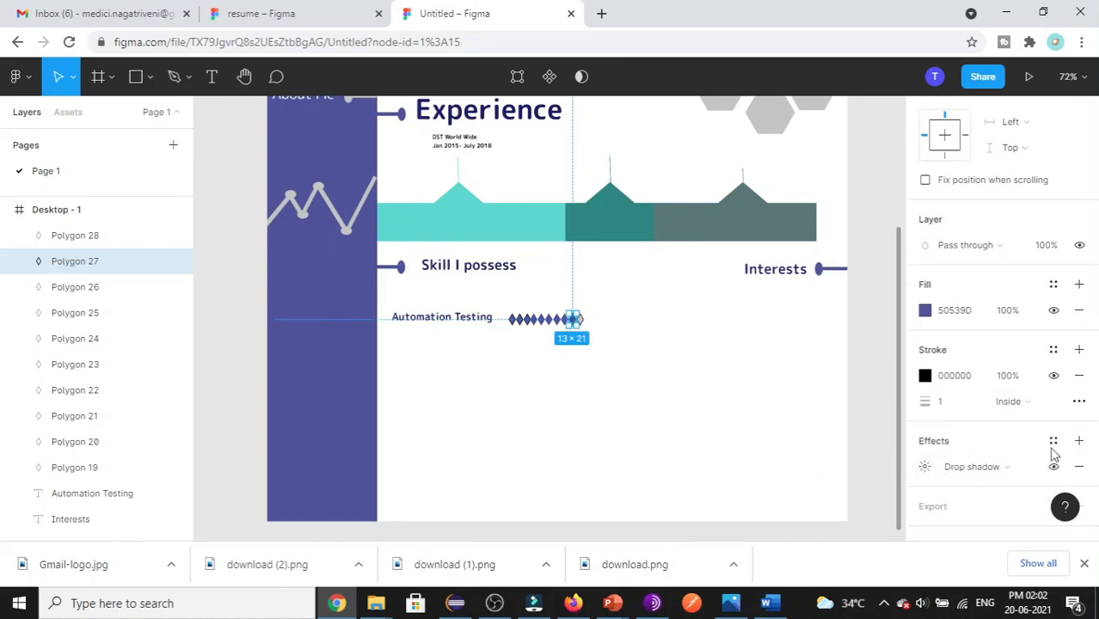
click(675, 386)
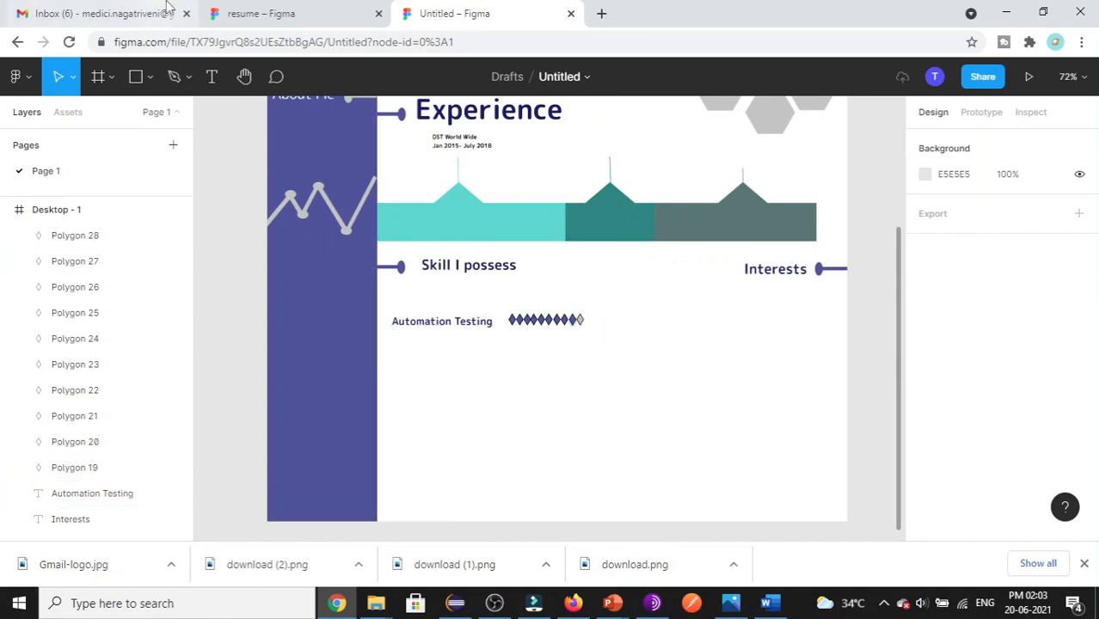
click(233, 12)
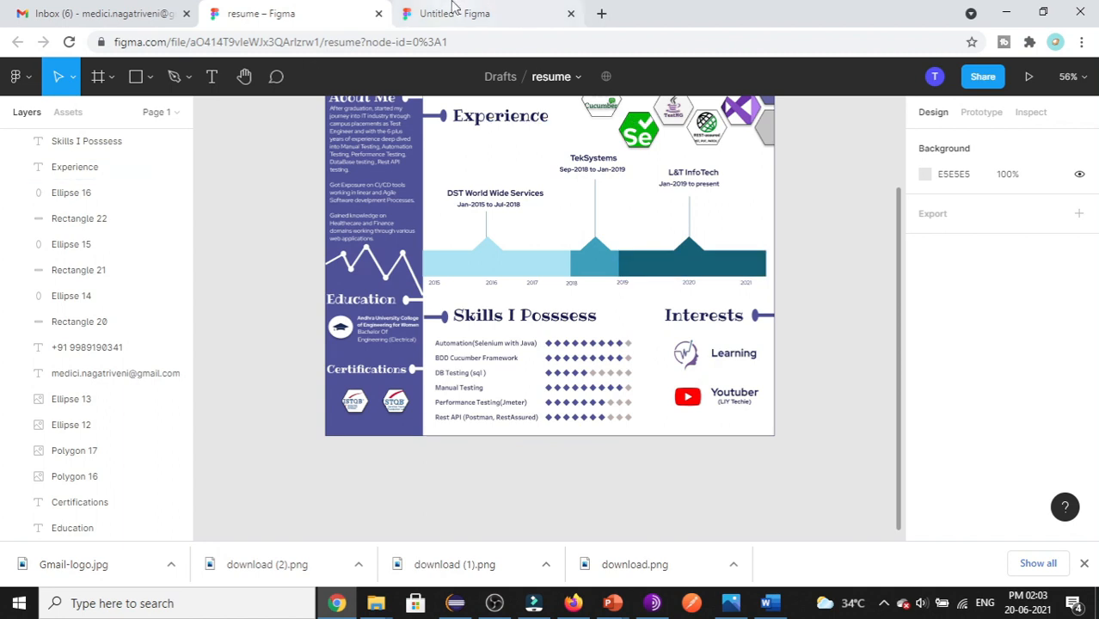
- In the Untitled draft, draw a small ellipse below the Interests heading
click(486, 10)
click(149, 77)
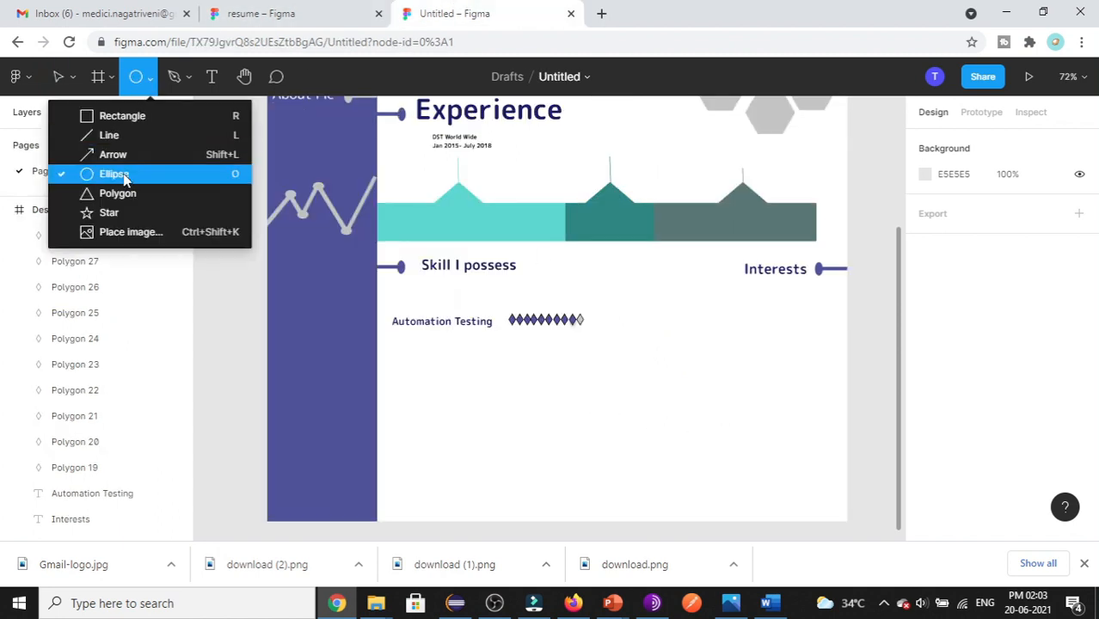
click(114, 173)
drag(663, 354, 734, 329)
- Fill the ellipse with the image download (1).png, scaled to Fit
scroll(961, 490, down, 3)
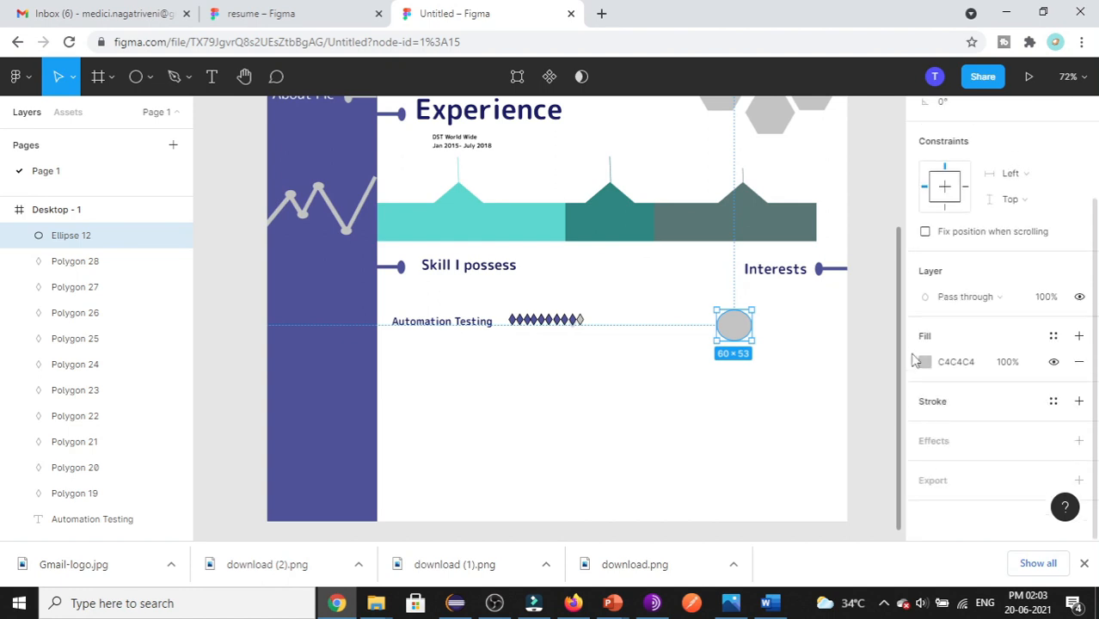
click(926, 362)
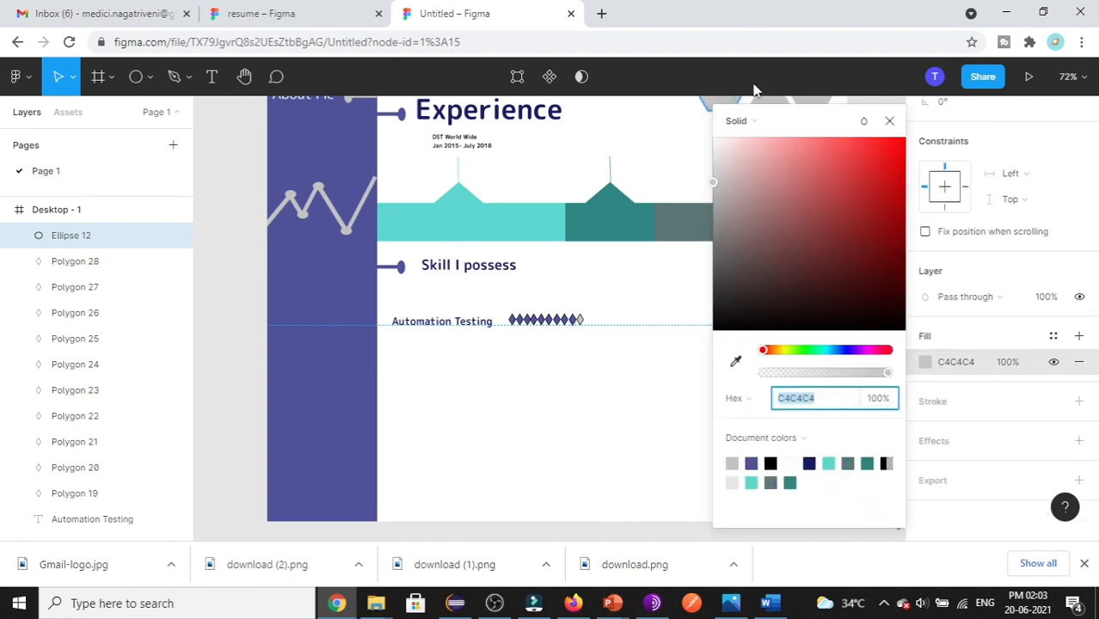
click(749, 121)
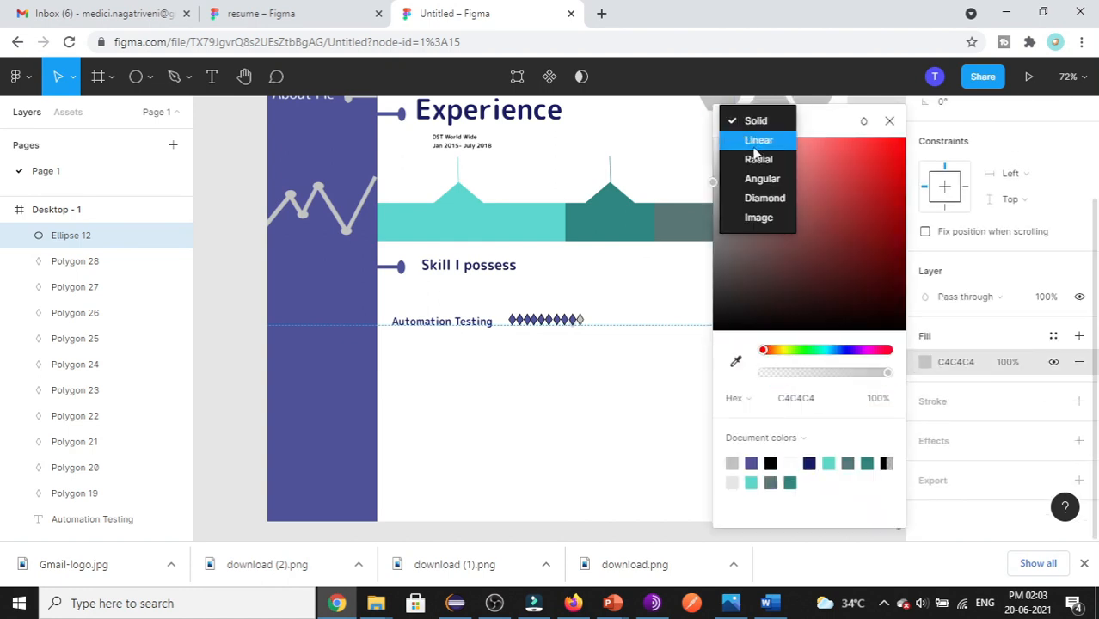
click(758, 219)
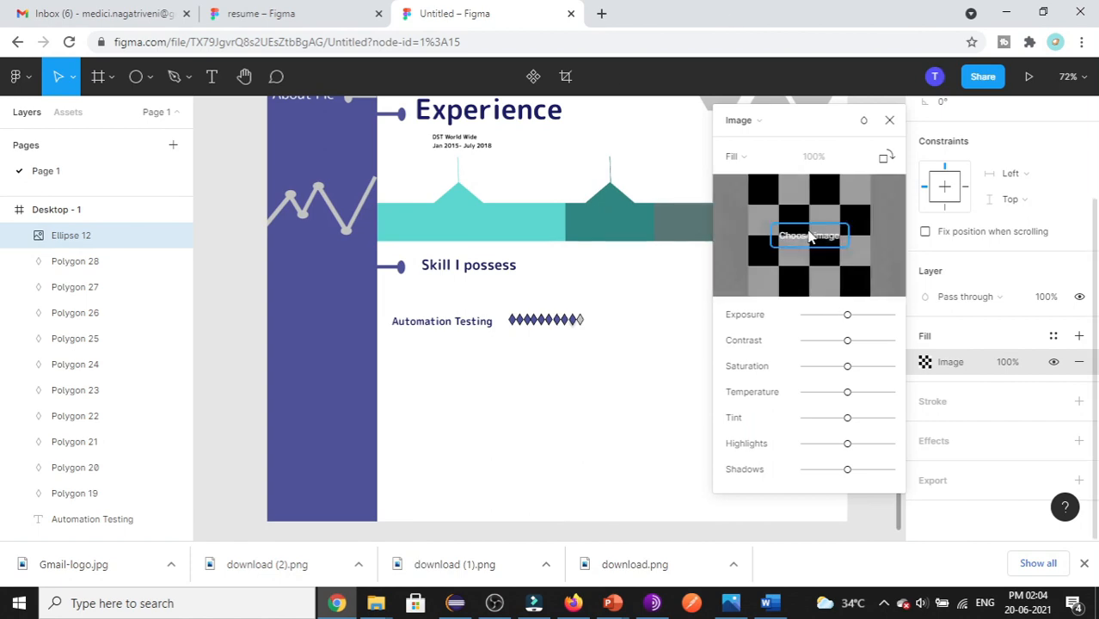
click(808, 237)
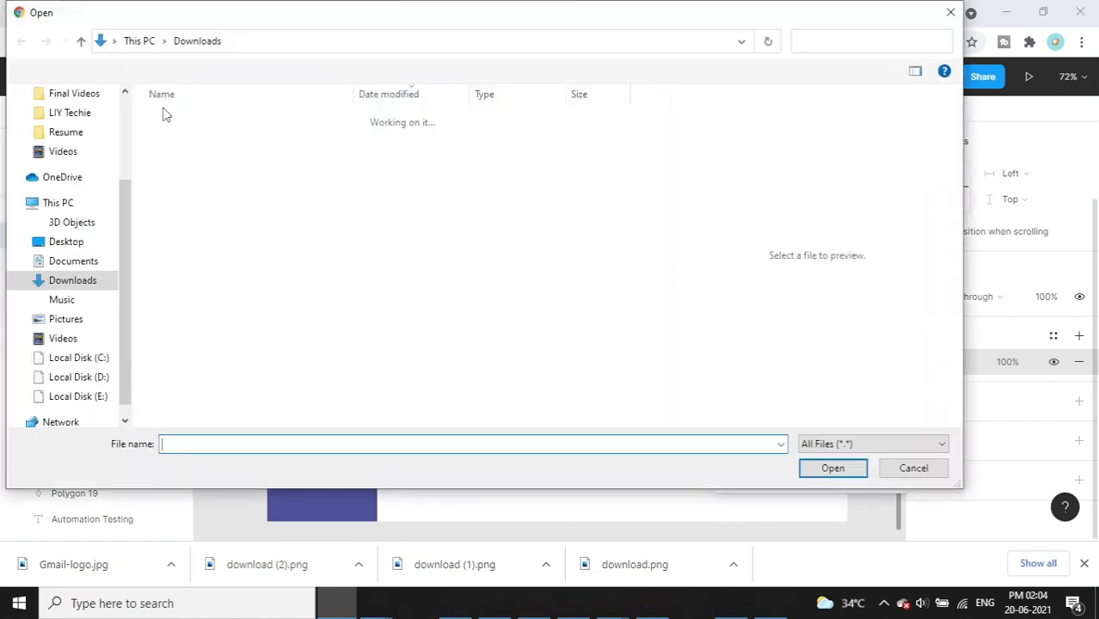
click(246, 176)
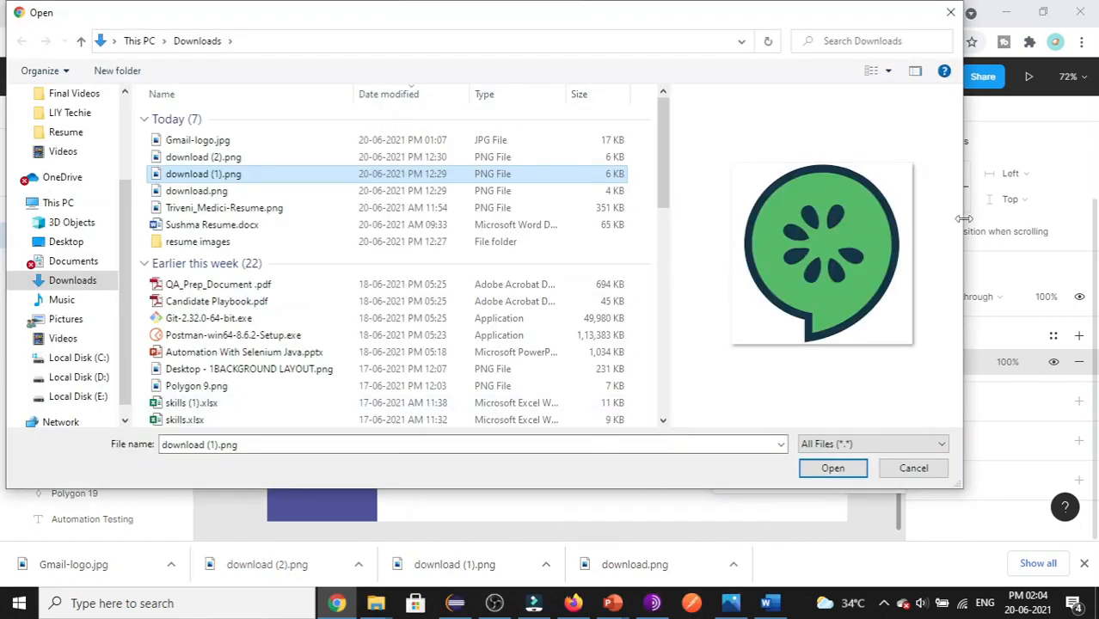
click(849, 473)
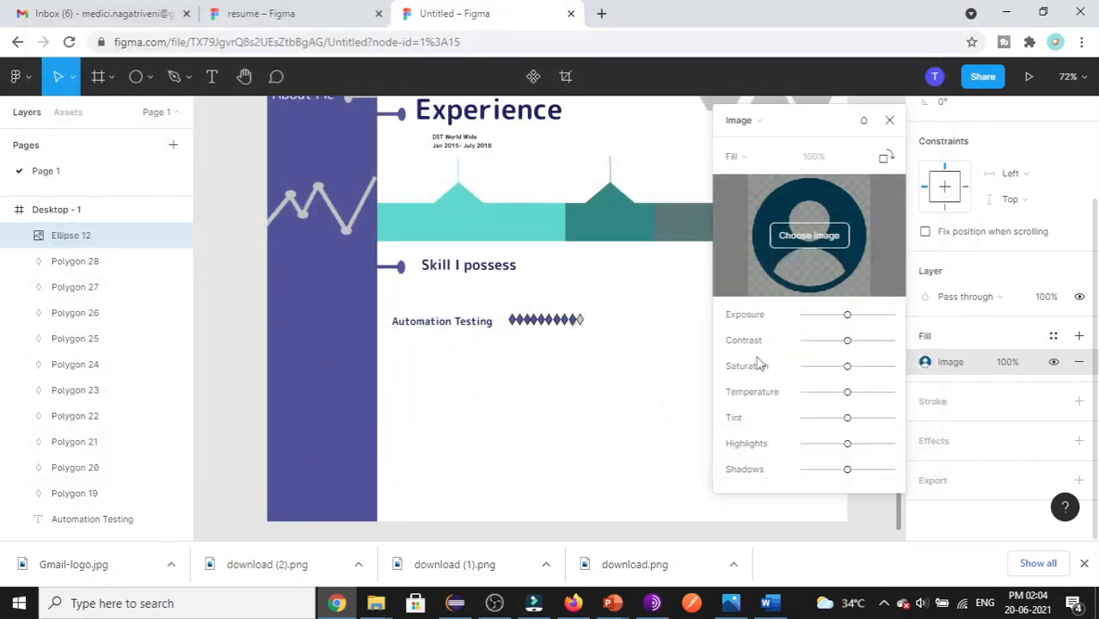
click(743, 158)
click(751, 175)
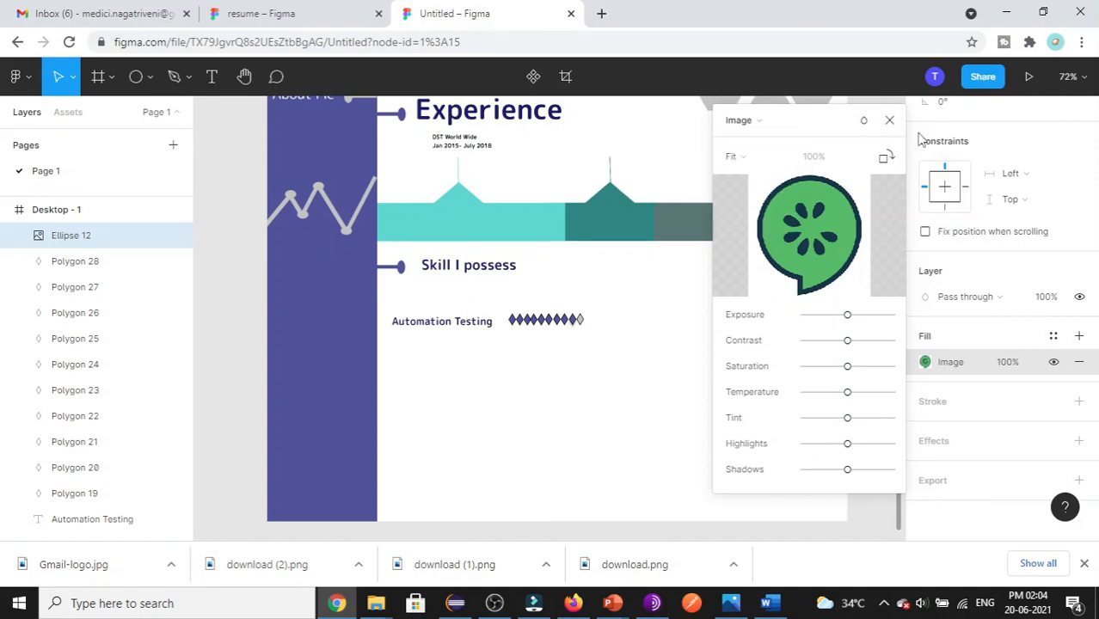
click(889, 121)
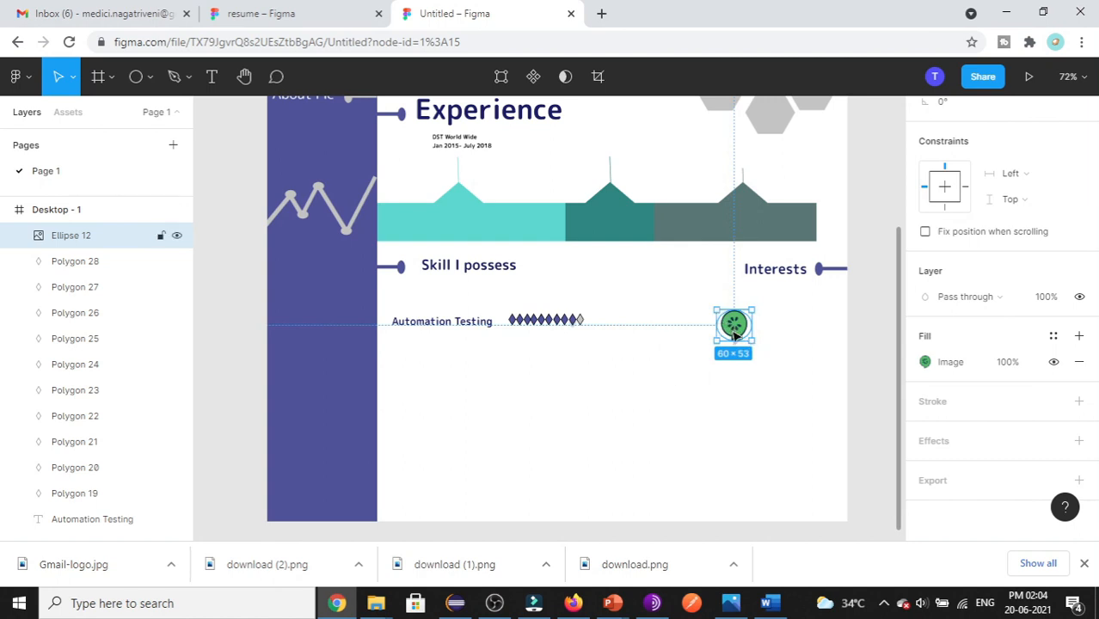
click(735, 417)
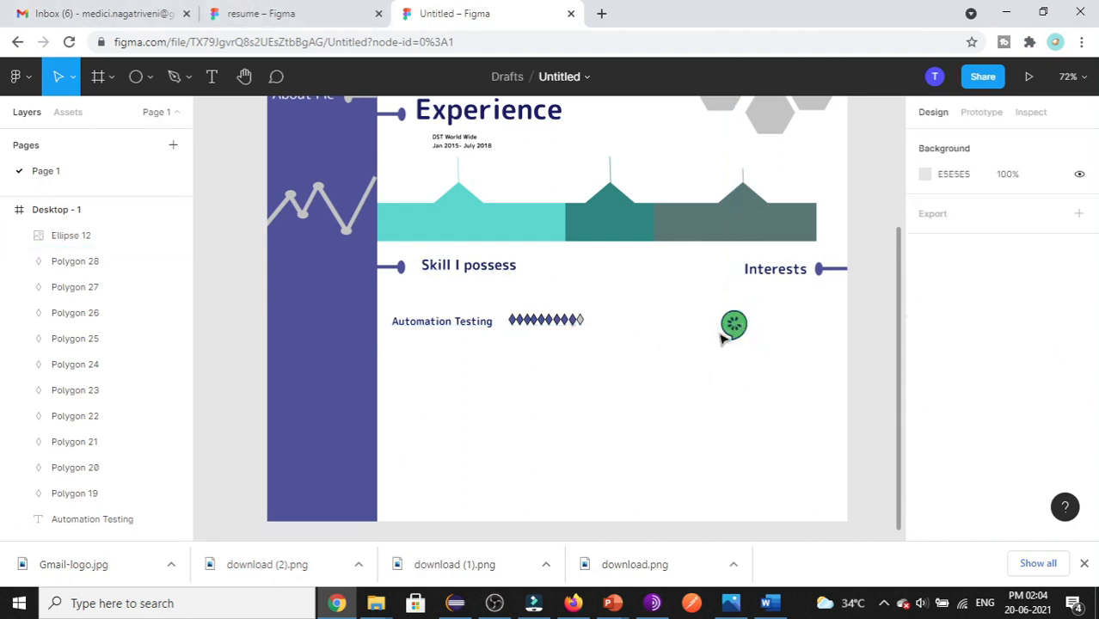
- Add a 'Learning' text label beside the cucumber logo circle
click(211, 76)
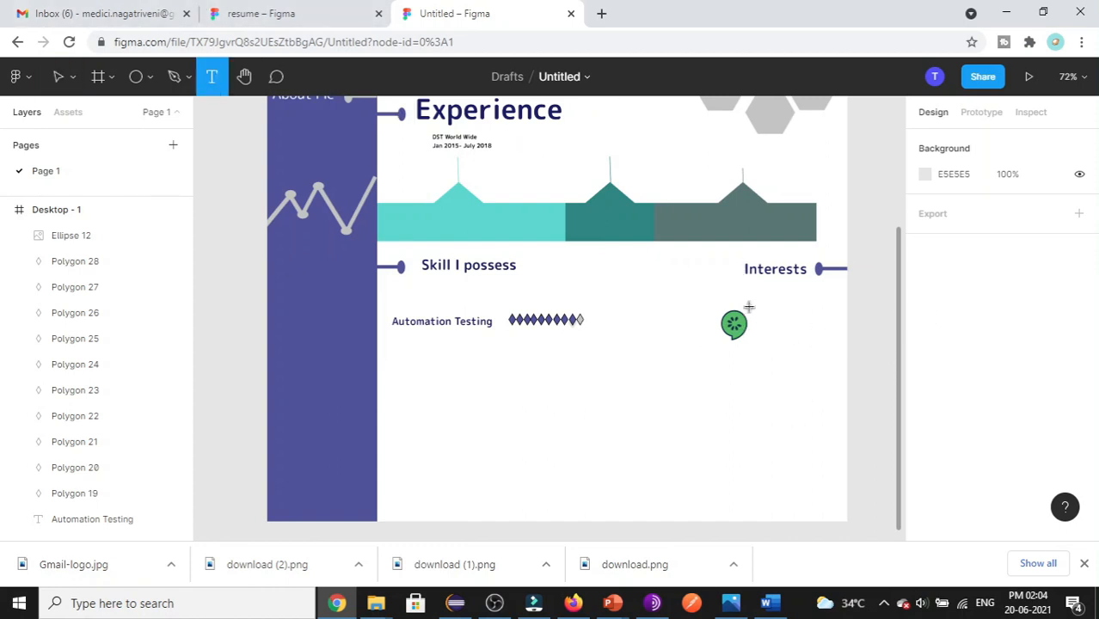
drag(760, 320, 818, 355)
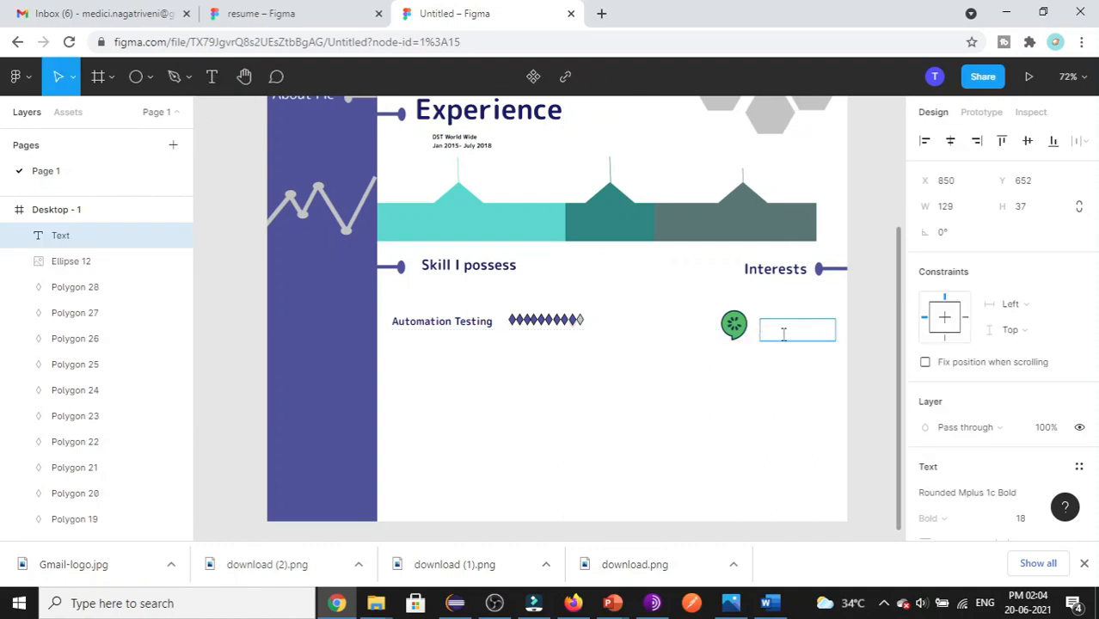
text(Lean)
text(ning)
click(746, 397)
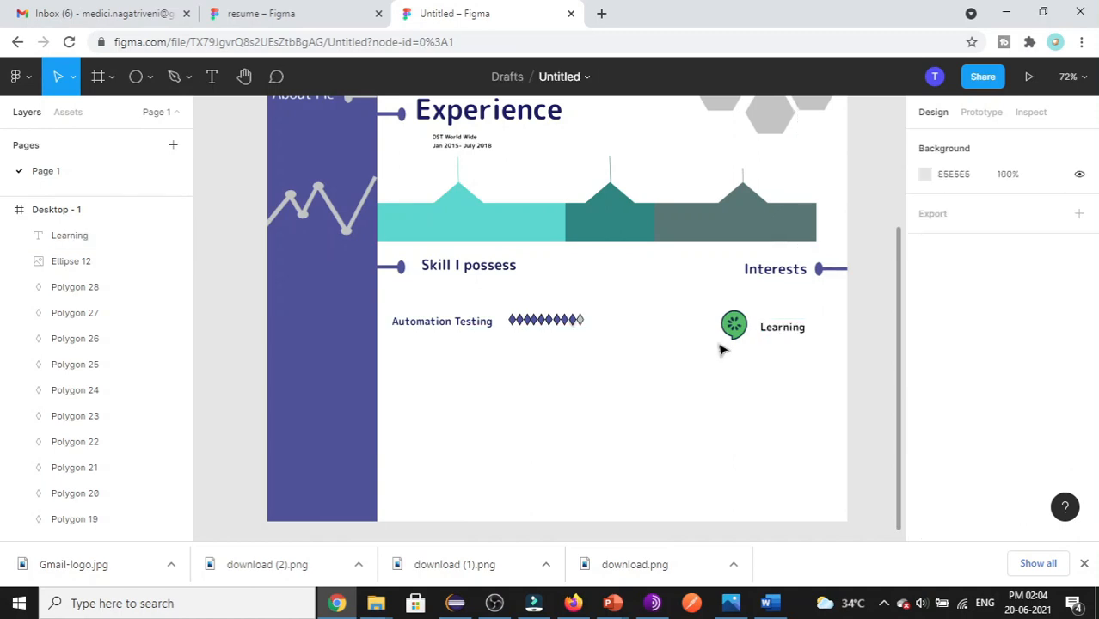
click(750, 334)
- Glance at the finished resume file, then return to the Untitled draft
click(261, 14)
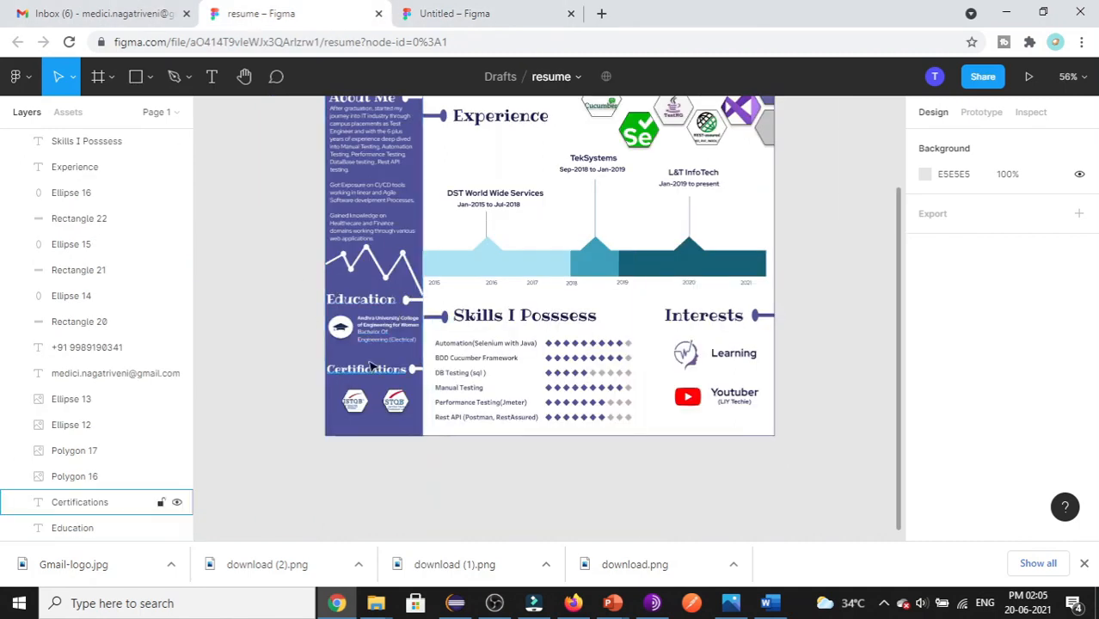
scroll(385, 466, up, 2)
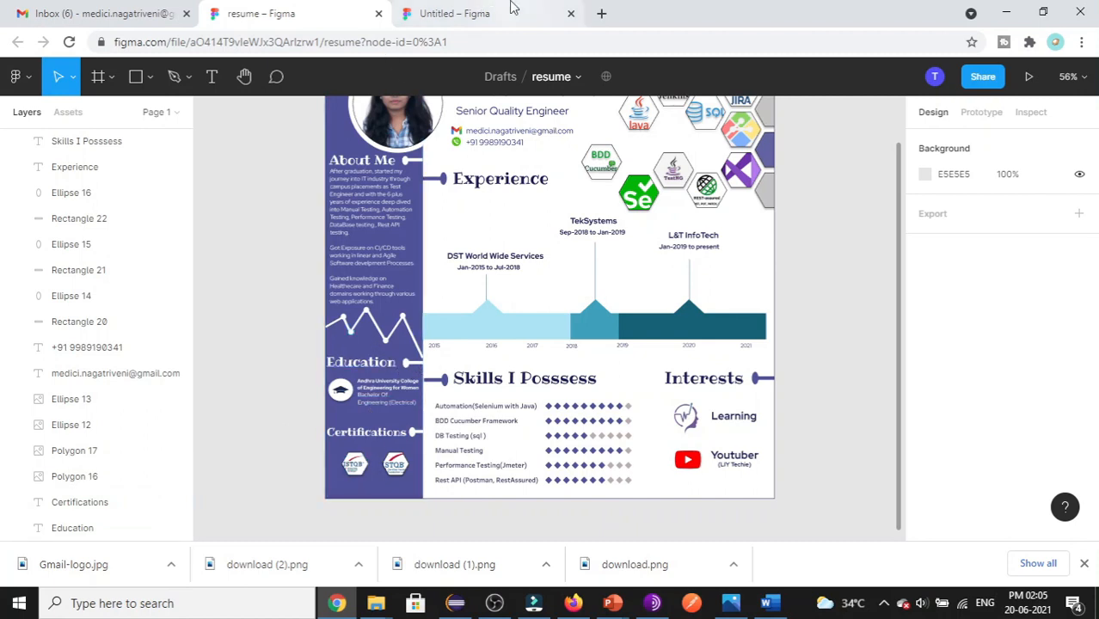
click(454, 14)
scroll(378, 284, up, 3)
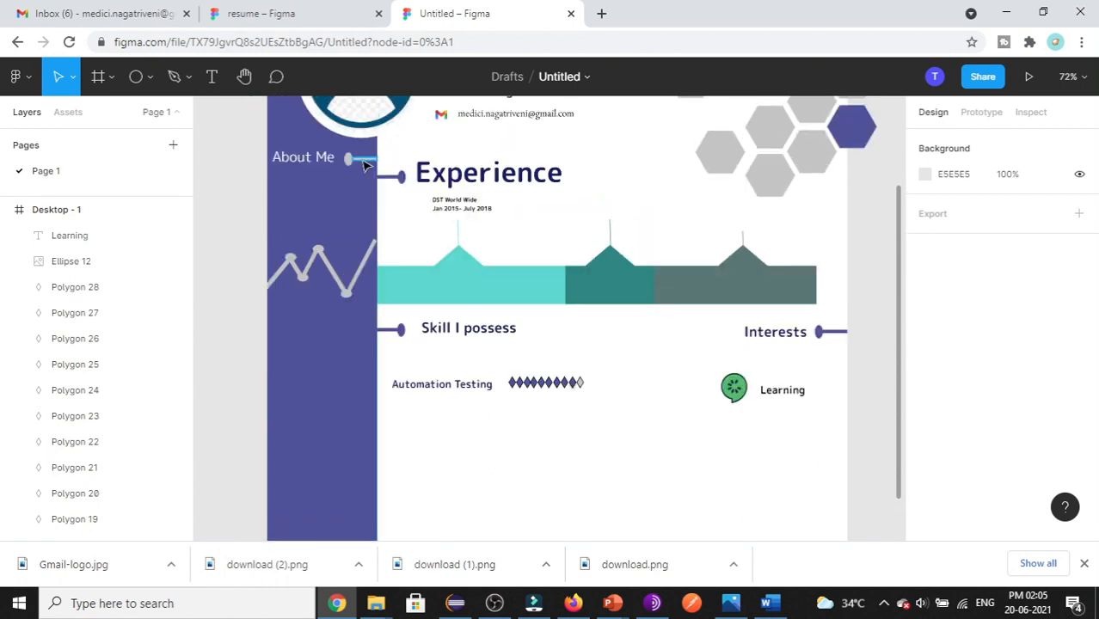
- Make the About Me connector line and marker dot white, FFFFFF
double_click(350, 163)
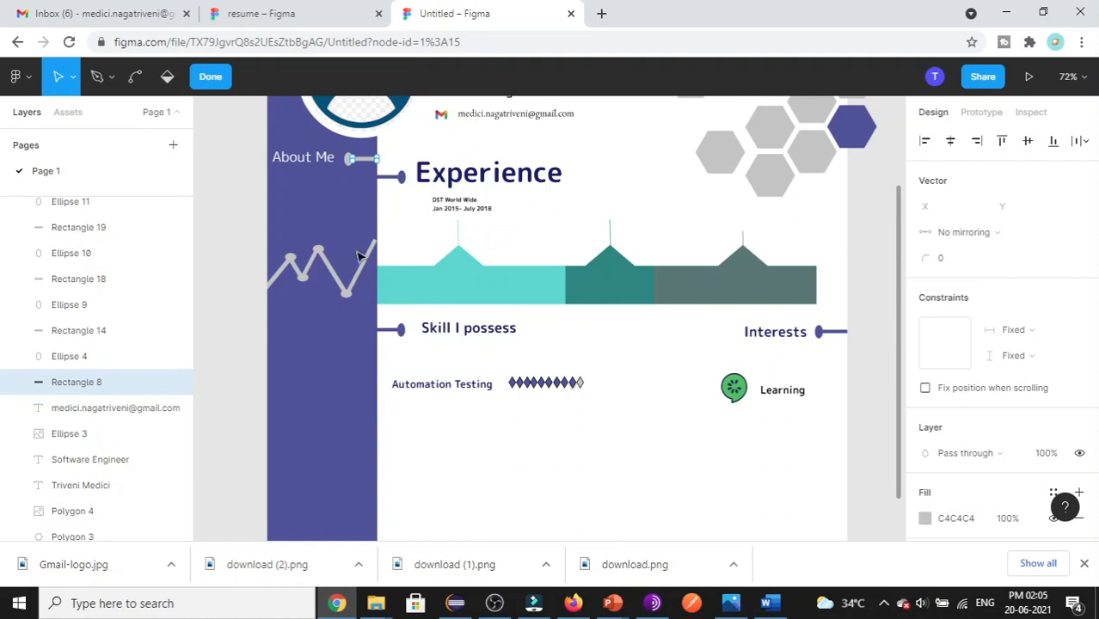
scroll(319, 309, up, 5)
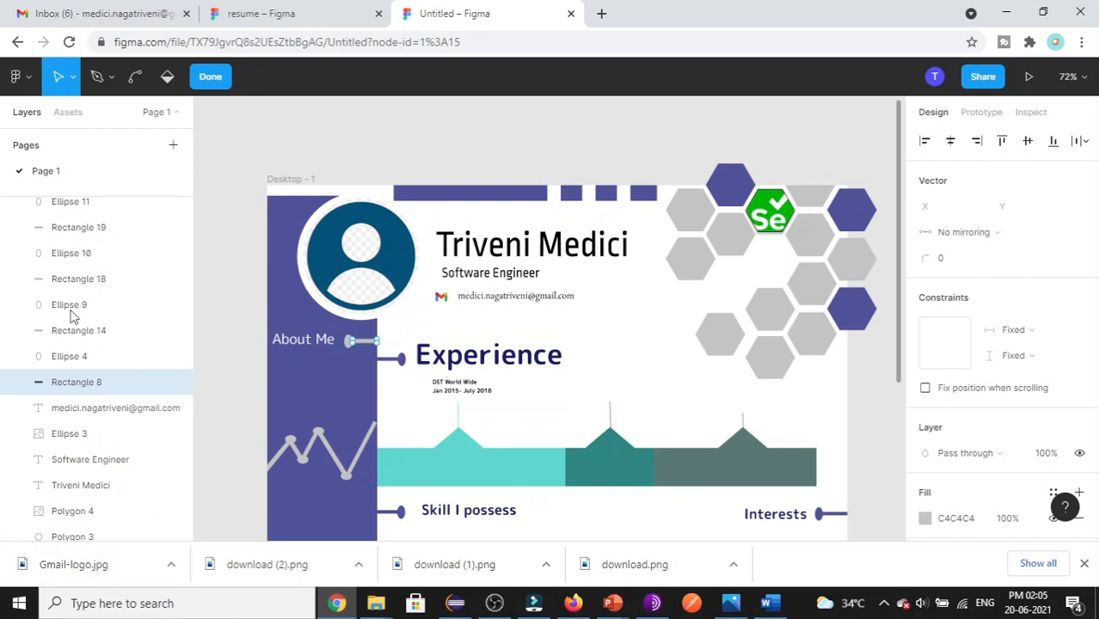
shift+click(97, 363)
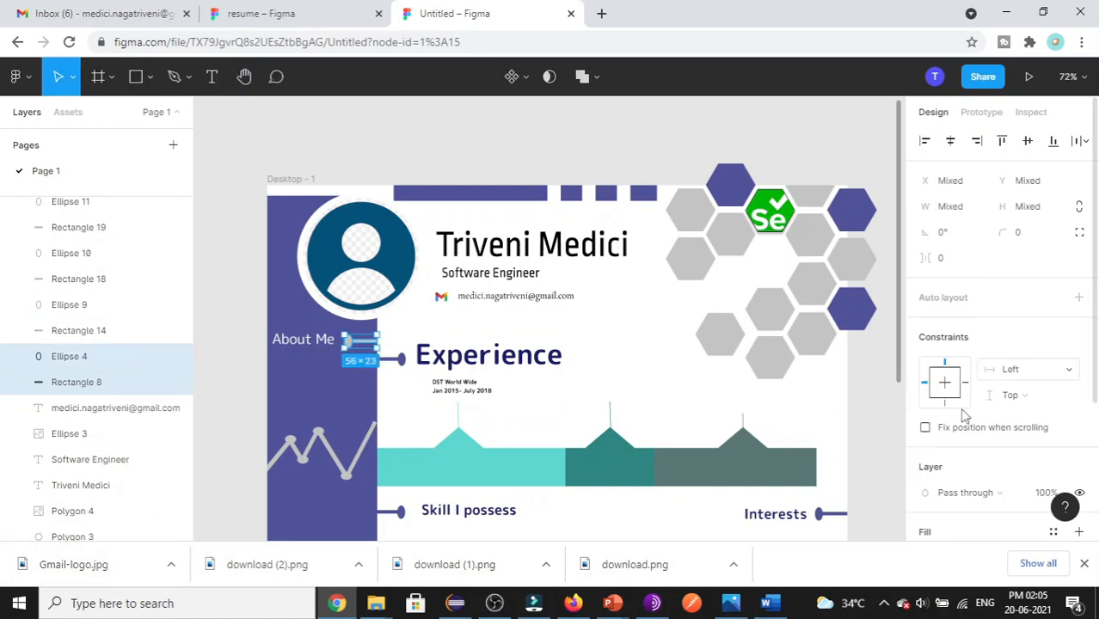
scroll(946, 430, down, 3)
click(955, 364)
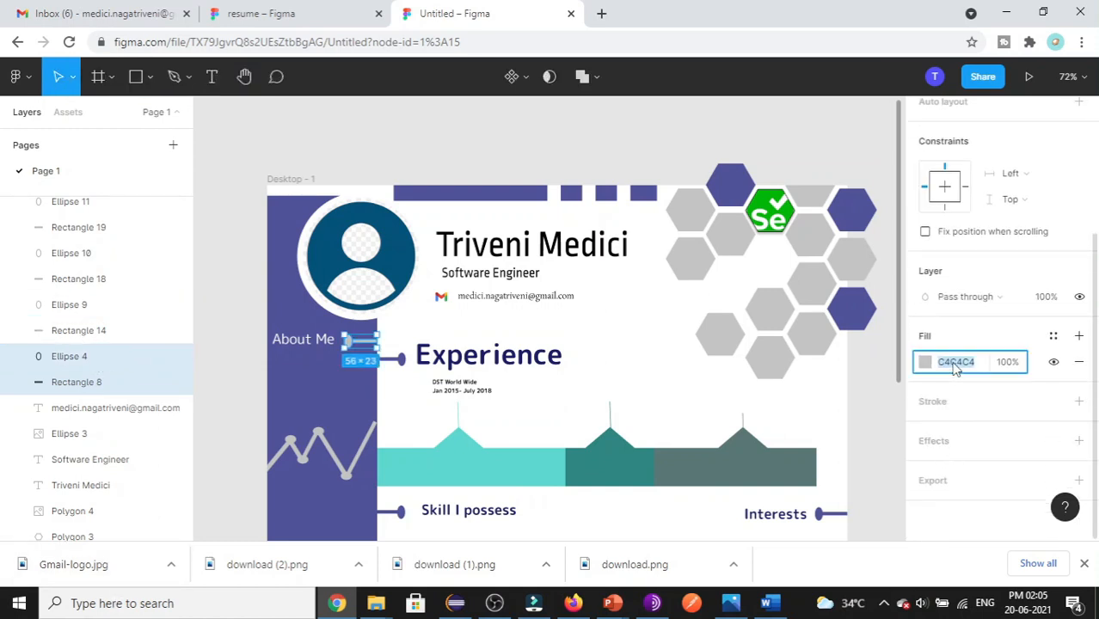
text(FFFF)
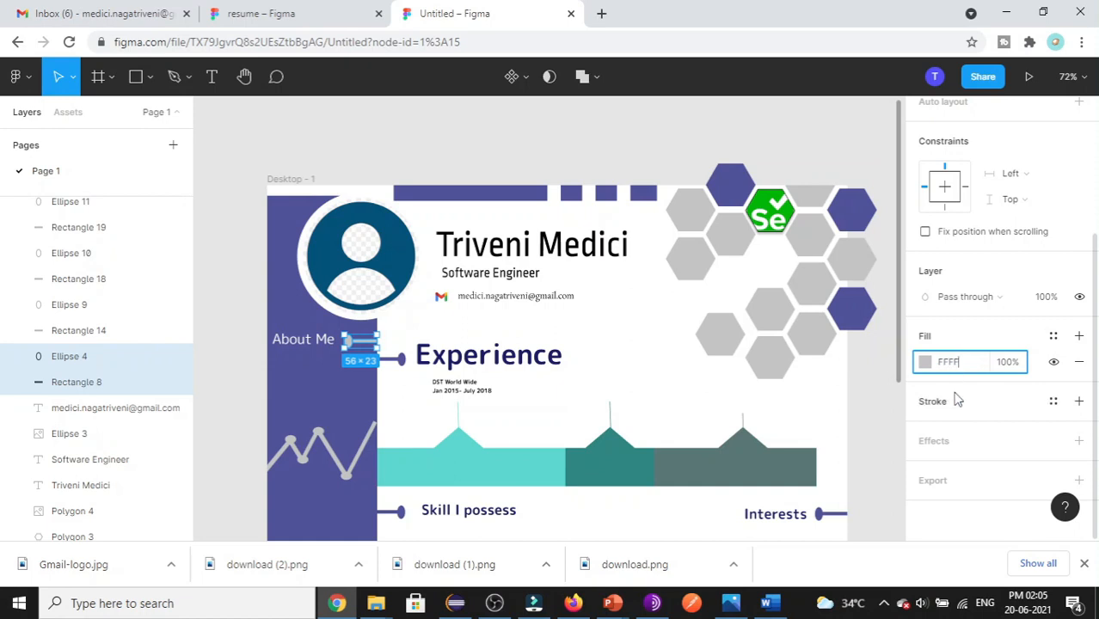
text(FF)
click(612, 389)
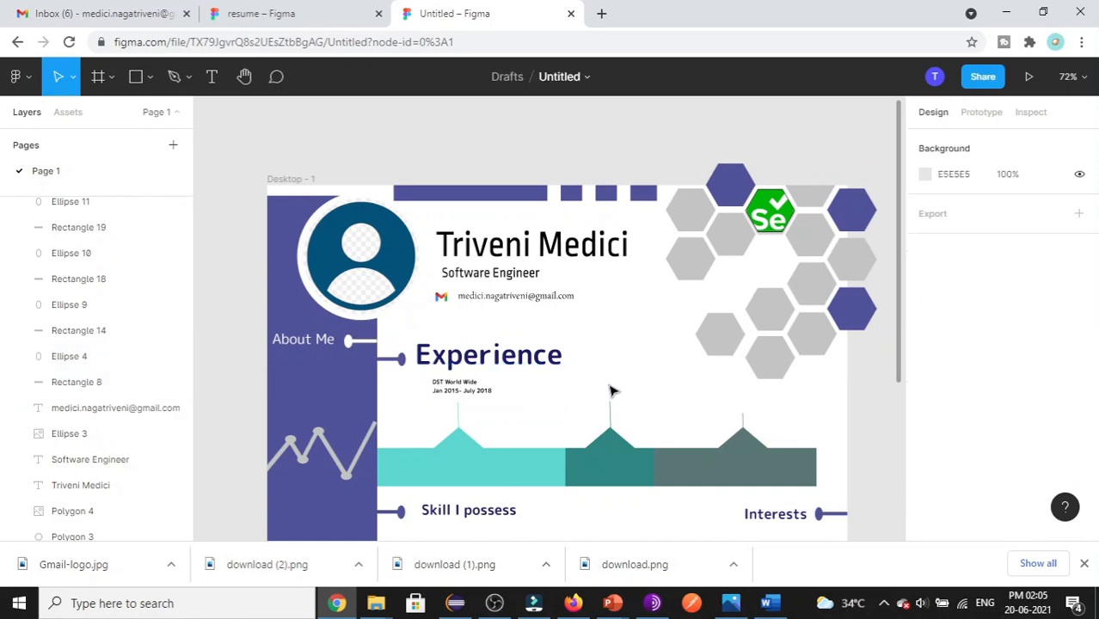
- Alt-drag a copy of the white dot-and-line marker down beside 'Skill I possess'
scroll(362, 369, down, 2)
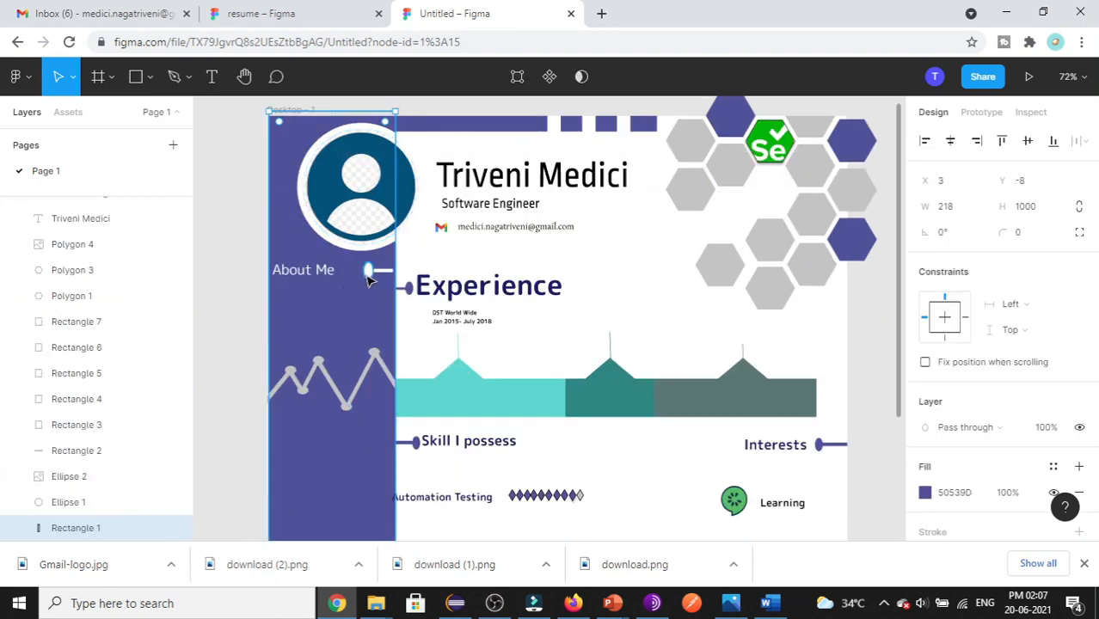
click(368, 280)
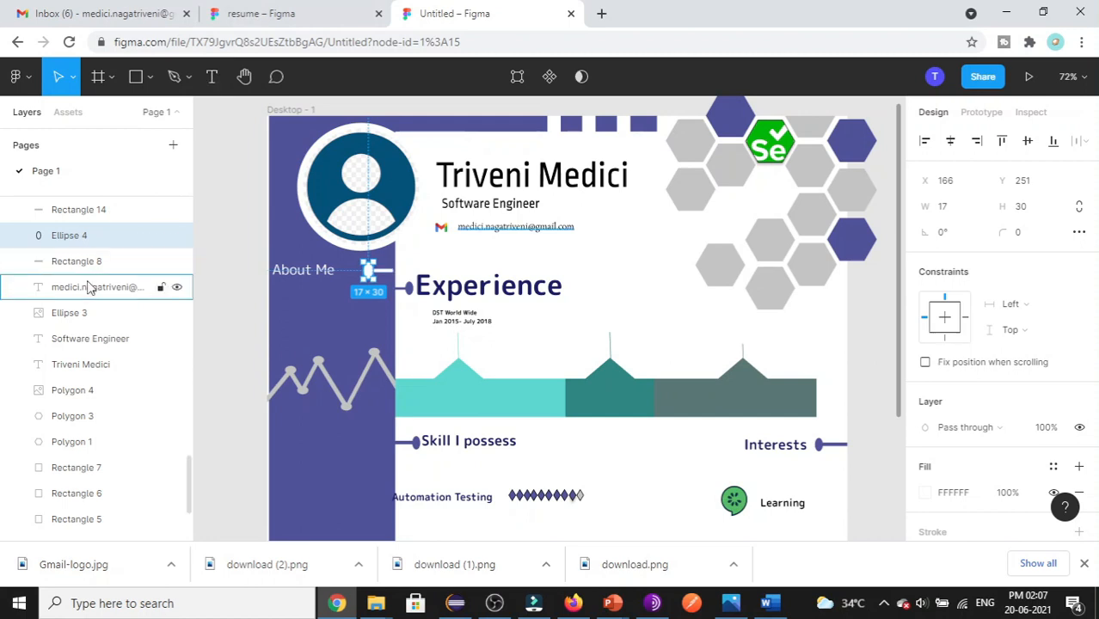
shift+click(107, 261)
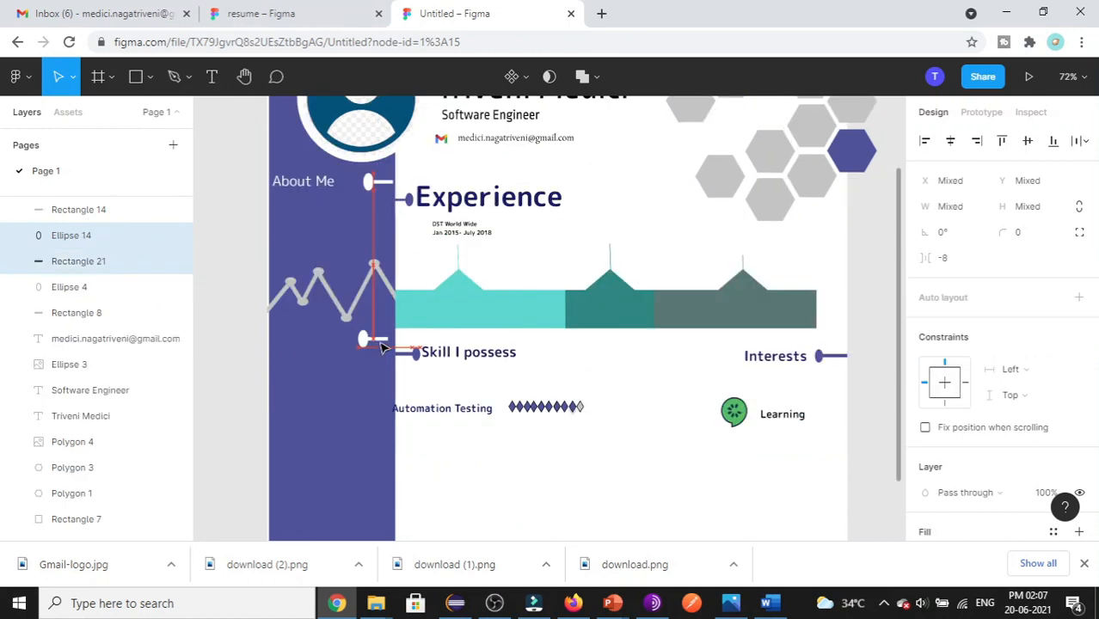
drag(385, 348, 386, 350)
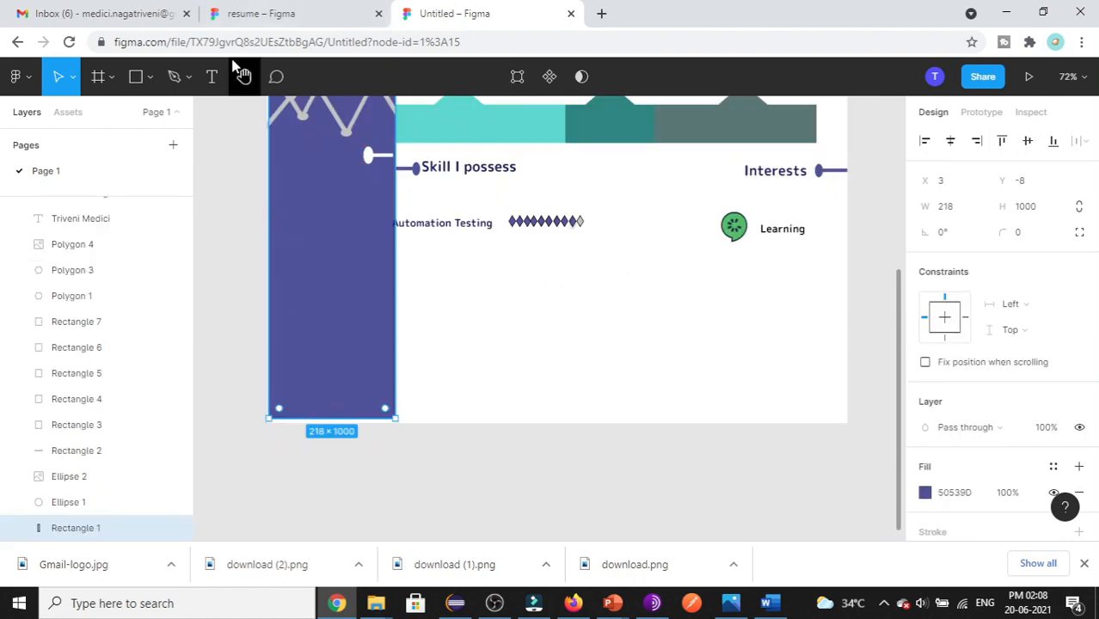
- Add a white 'Education' heading left of the lower sidebar marker, then view the finished resume
key(t)
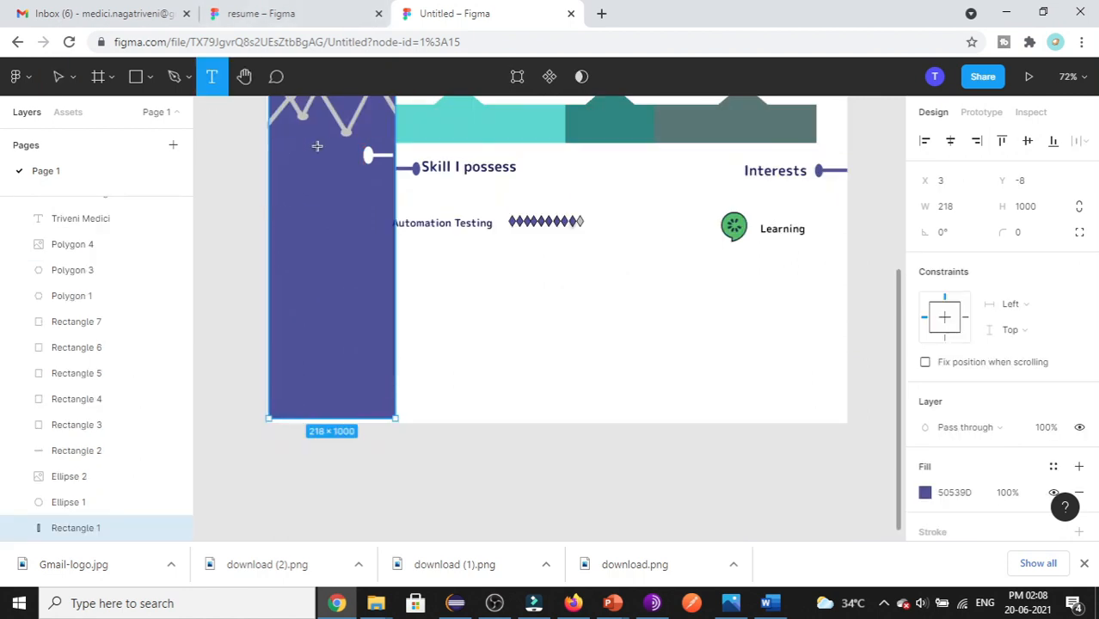
drag(285, 146, 362, 185)
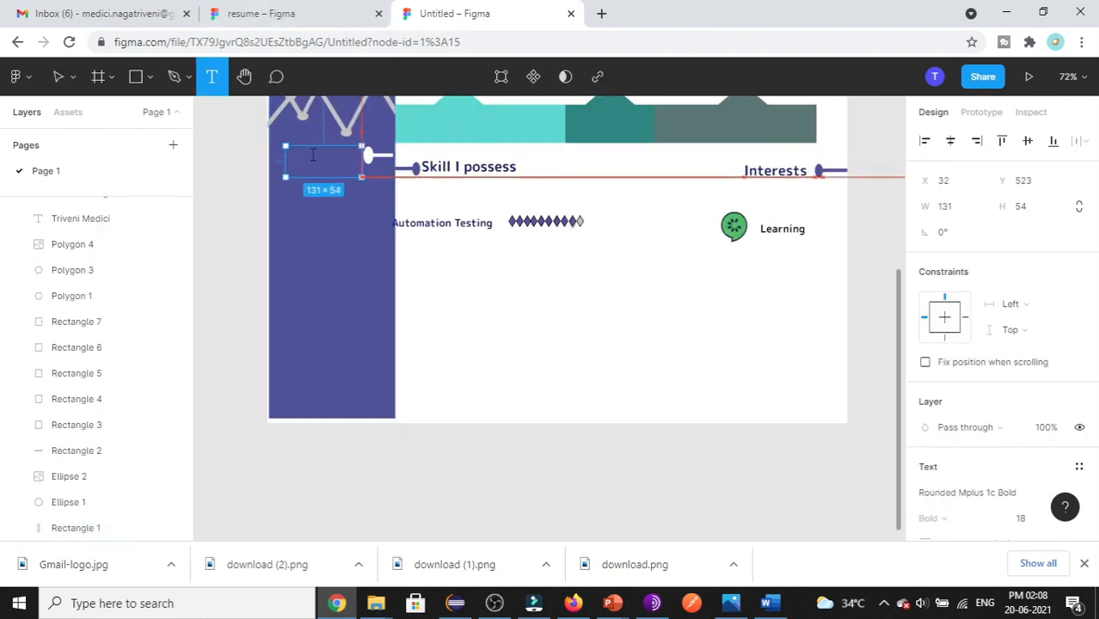
text(Edu)
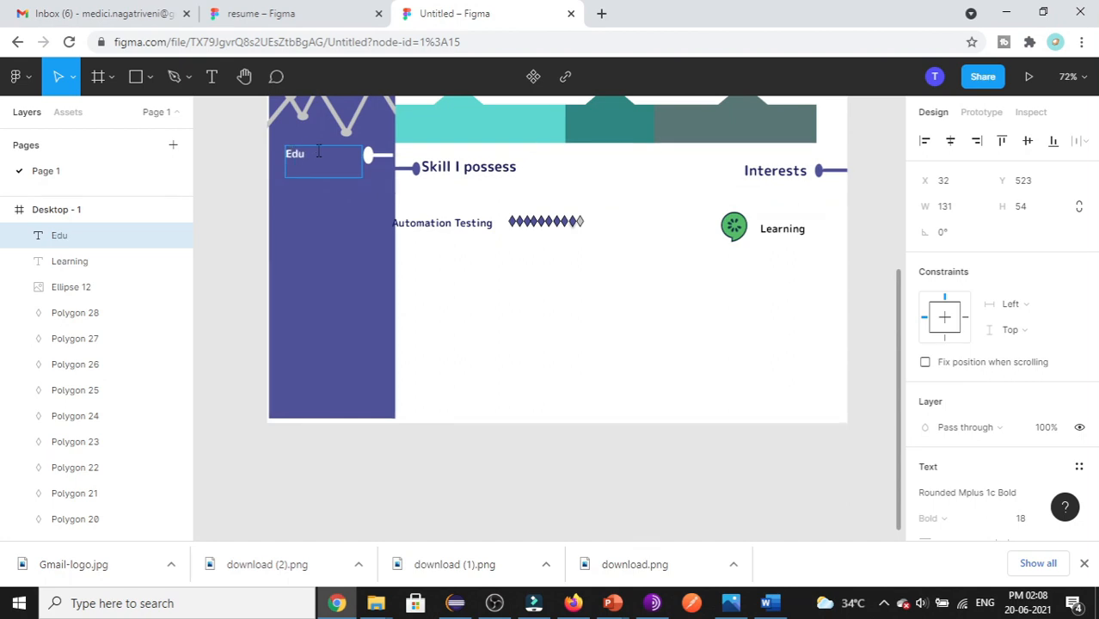
text(cation)
double_click(318, 153)
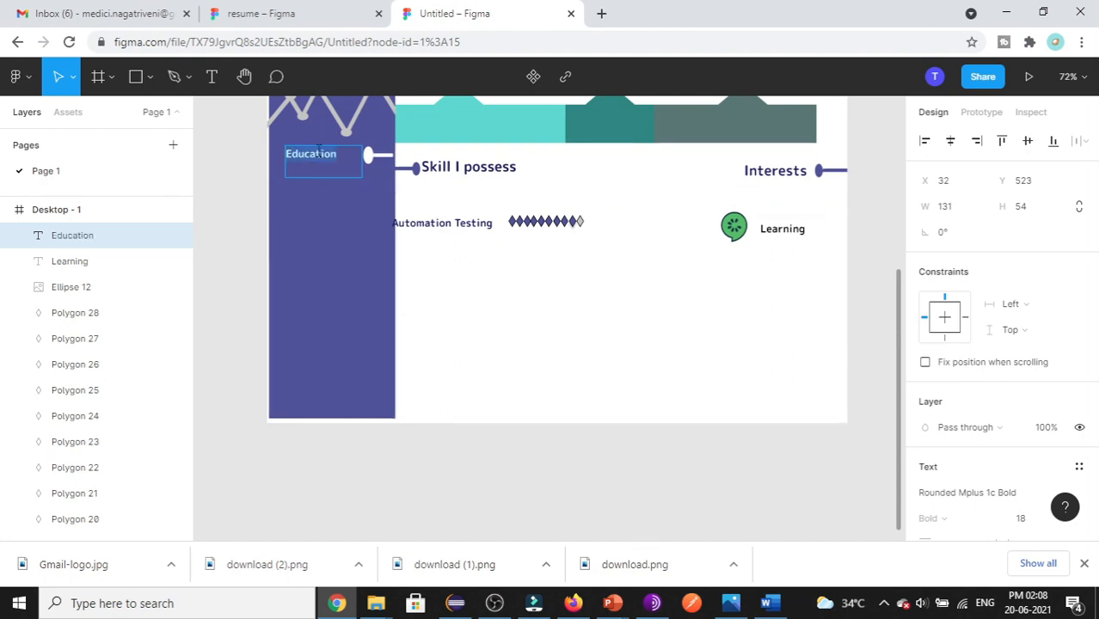
click(341, 244)
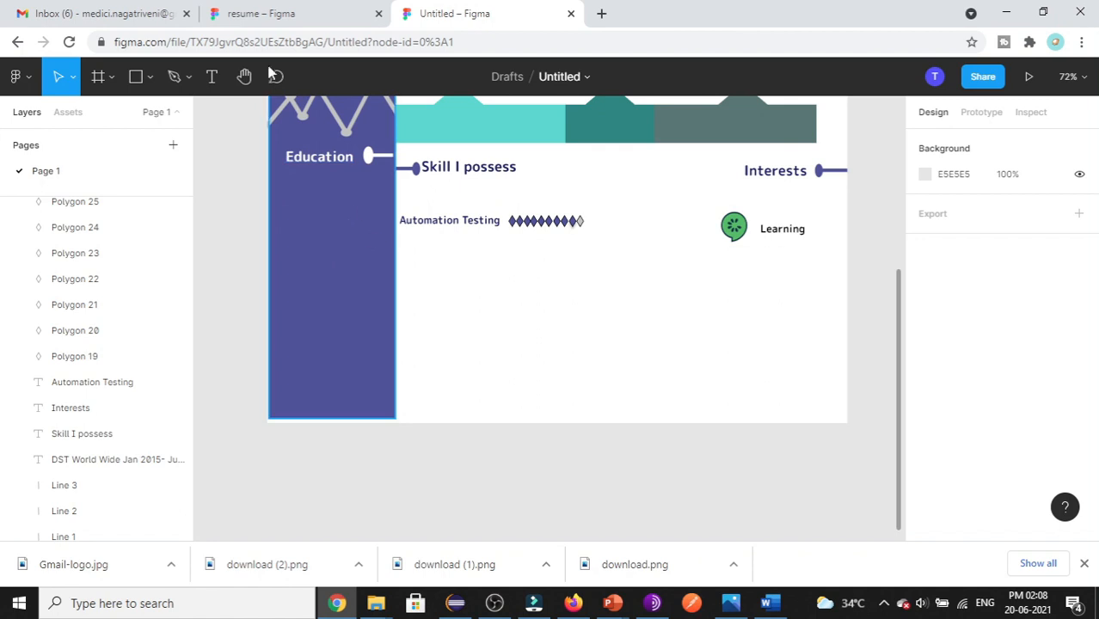
click(273, 12)
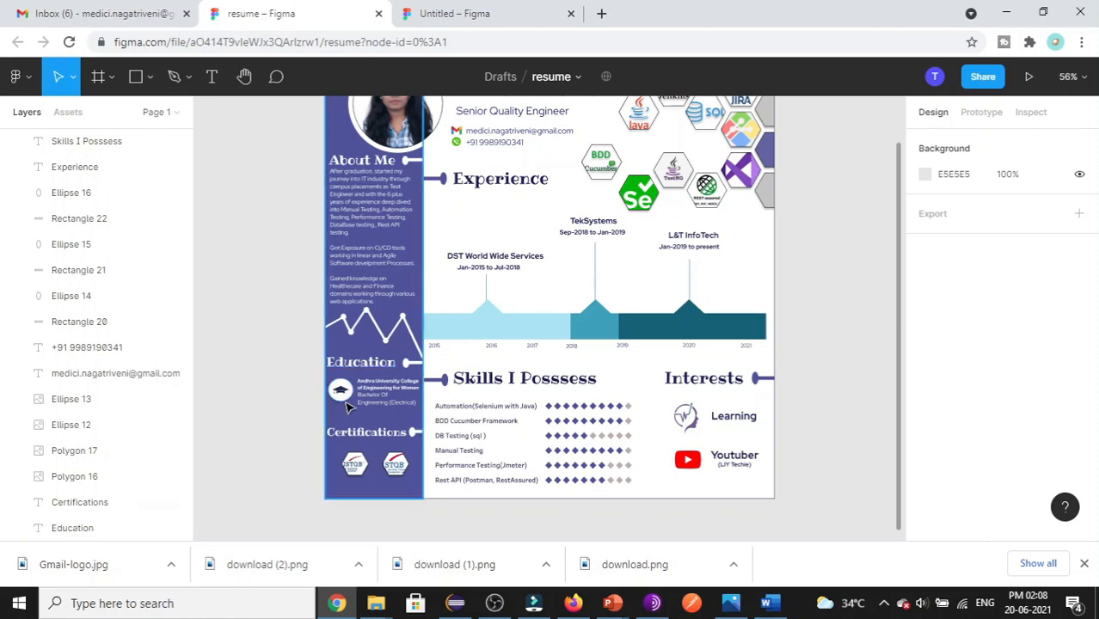
- Compare the draft against the finished resume and return to the Untitled design
click(443, 12)
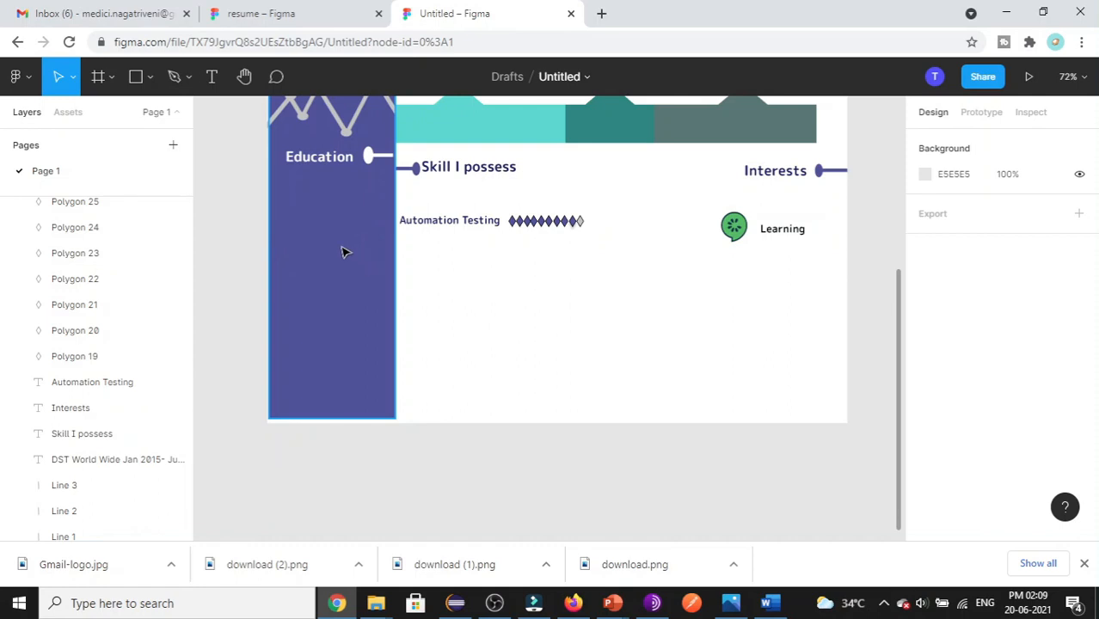
key(ctrl+shift+Tab)
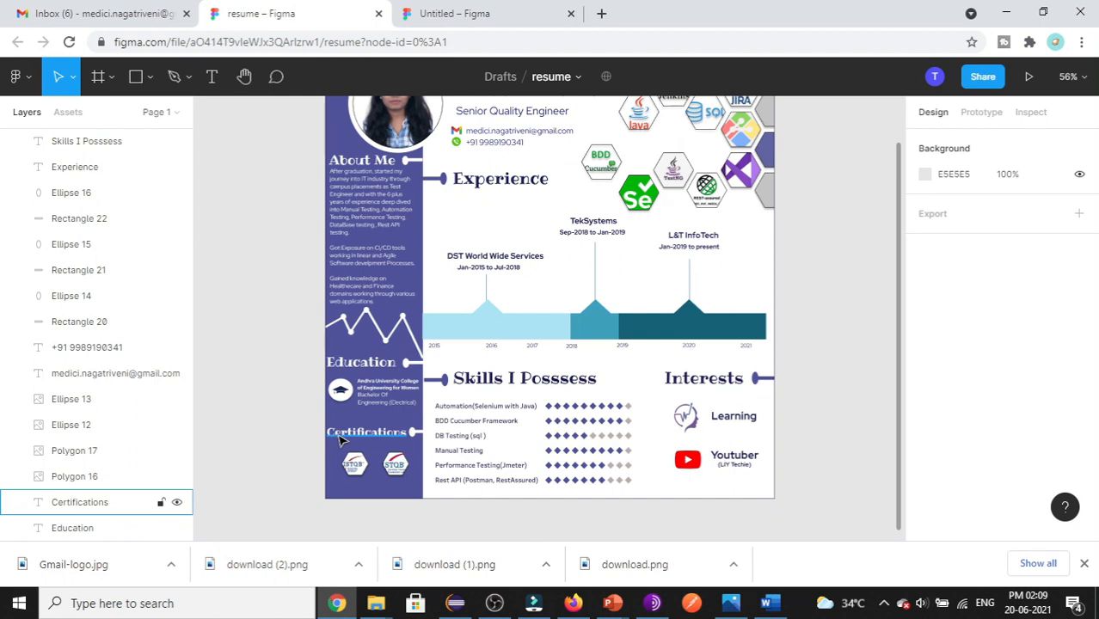
click(419, 10)
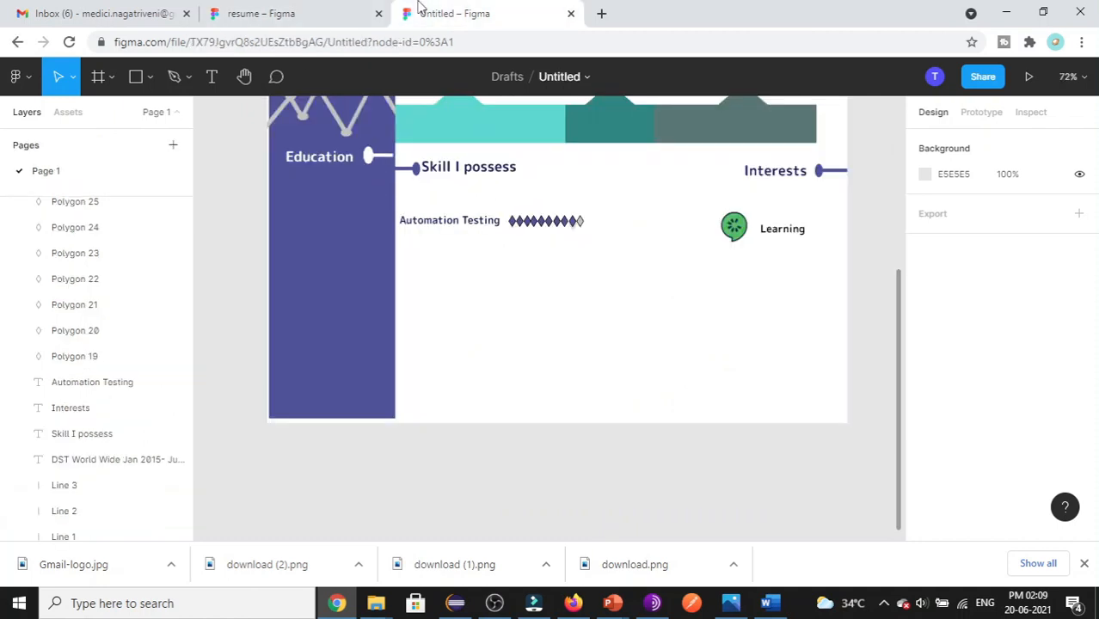
- Nudge the sidebar marker lower and type a 'Cerfications' heading beside it
click(368, 156)
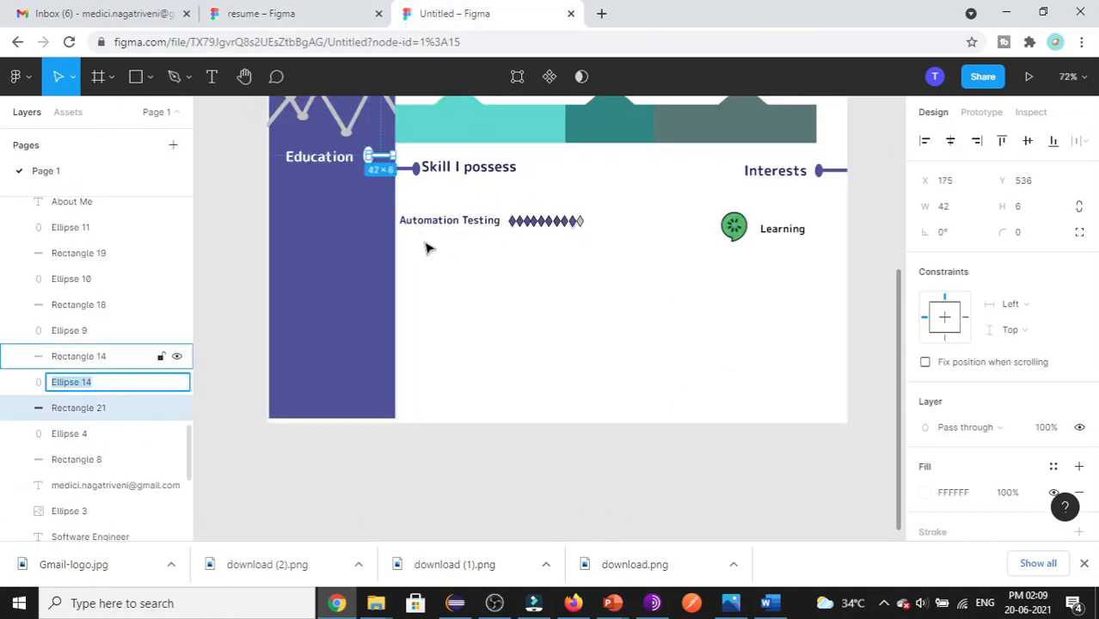
key(Down)
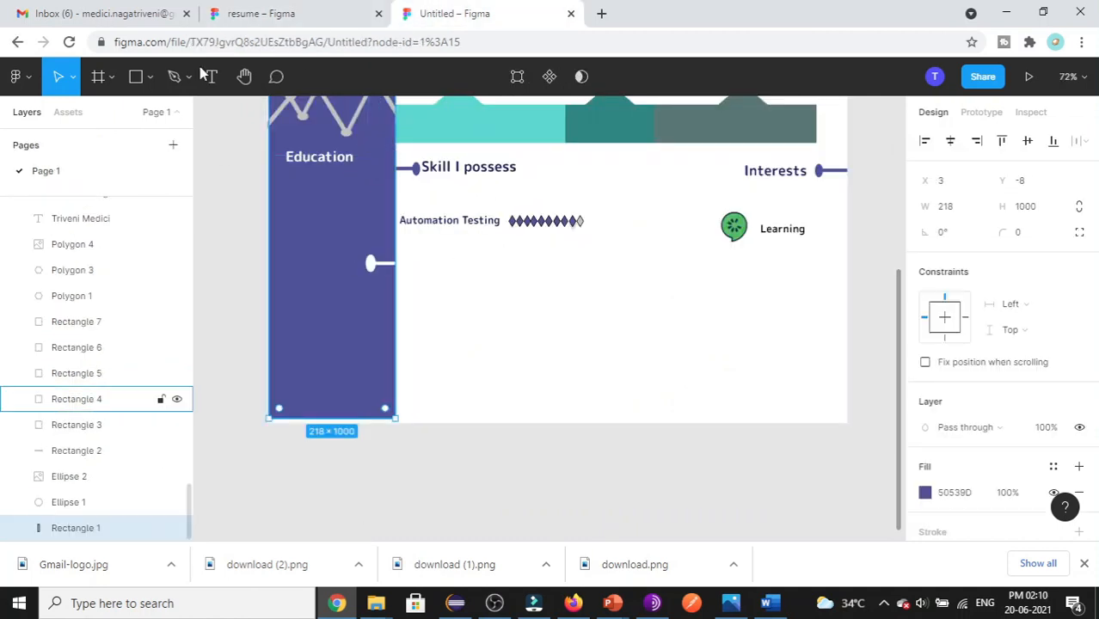
click(209, 75)
drag(277, 247, 362, 286)
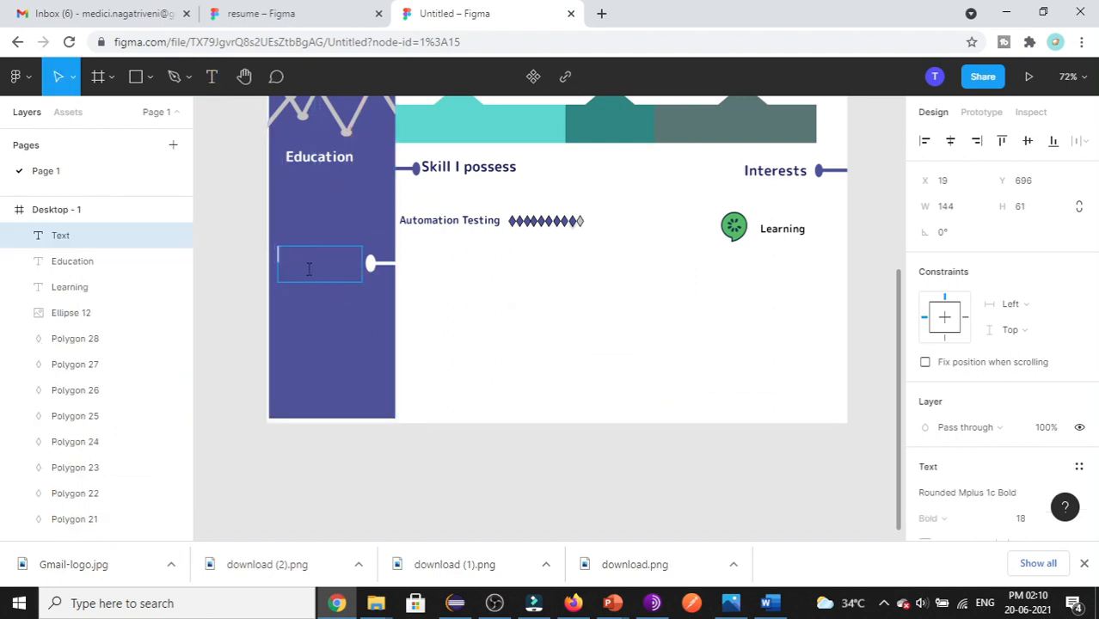
text(Cr)
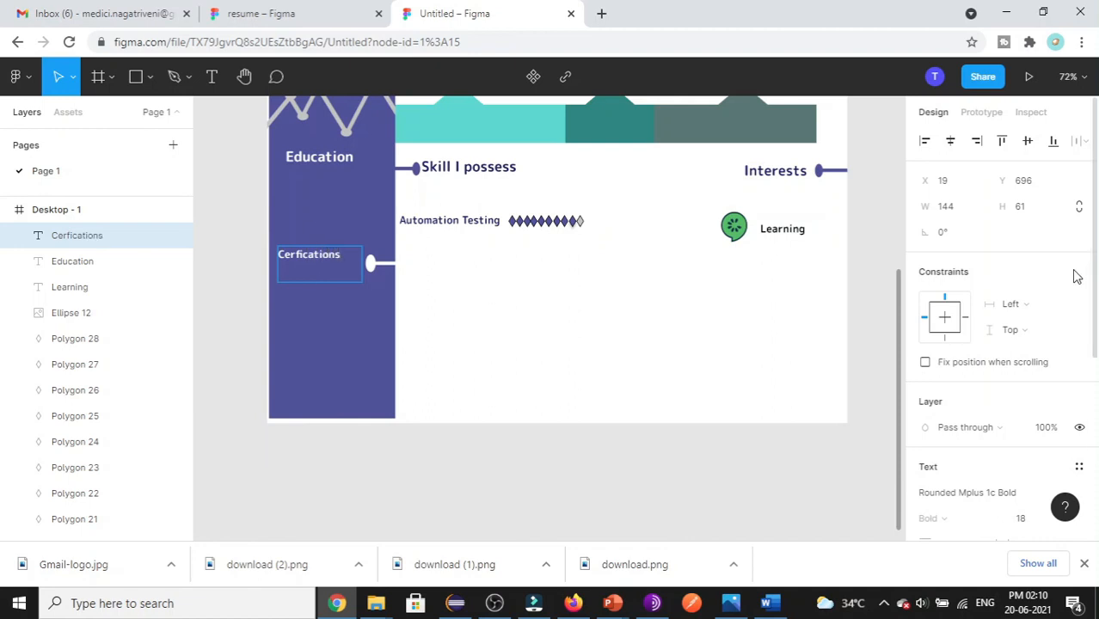
- Set the Cerfications heading to font size 24 and line it up with the marker
key(ctrl+a)
scroll(1066, 464, down, 3)
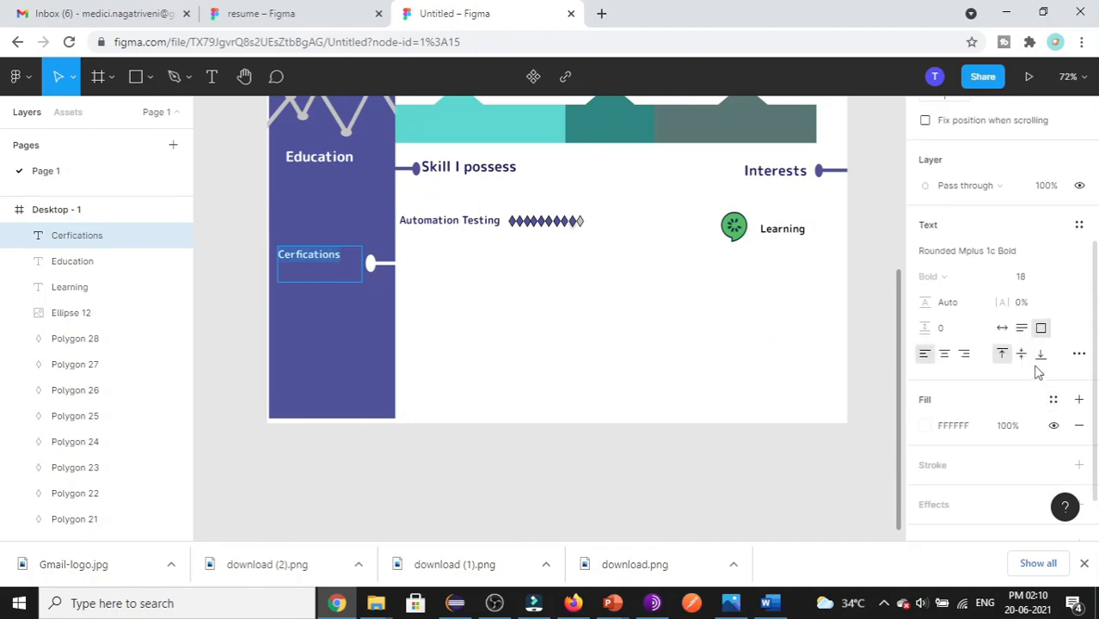
click(1068, 277)
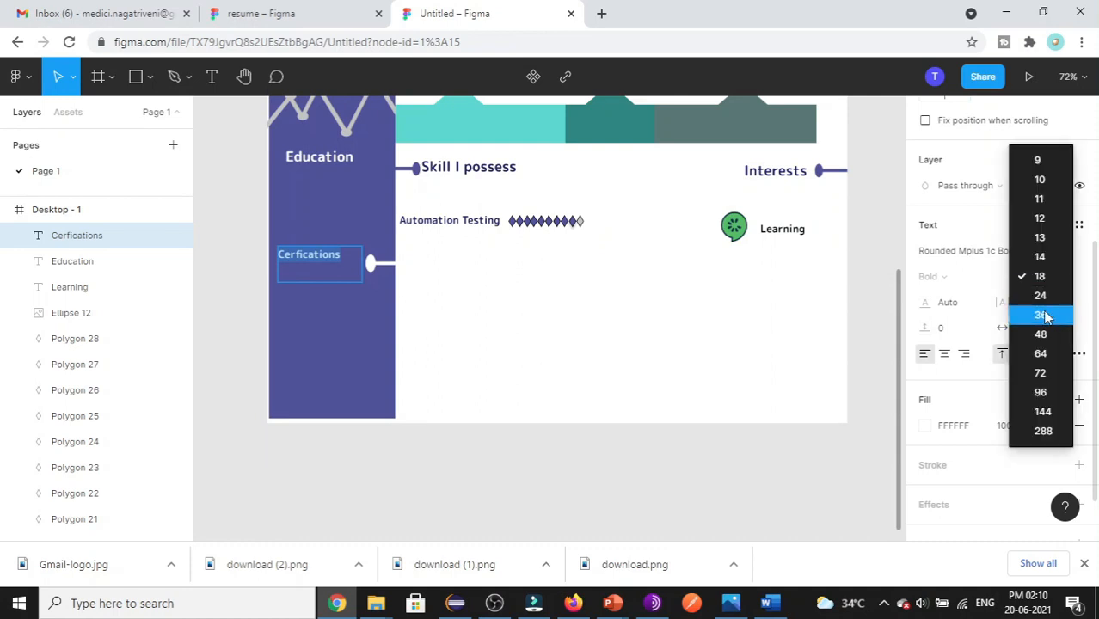
click(1049, 295)
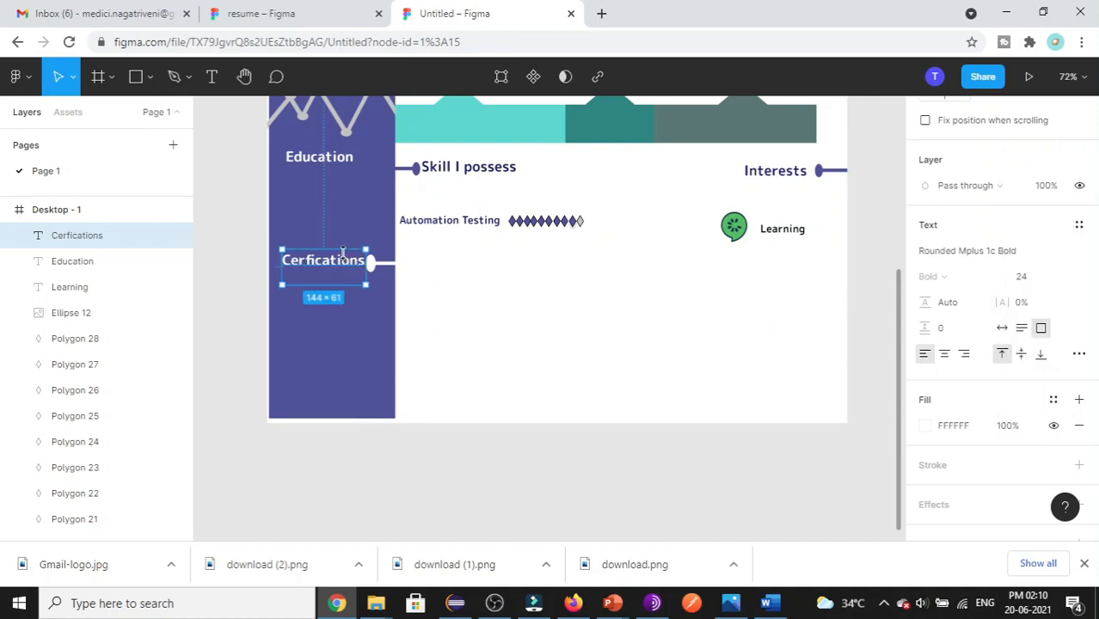
mouse_move(350, 264)
mouse_down()
mouse_move(336, 266)
mouse_move(344, 269)
mouse_up()
click(376, 396)
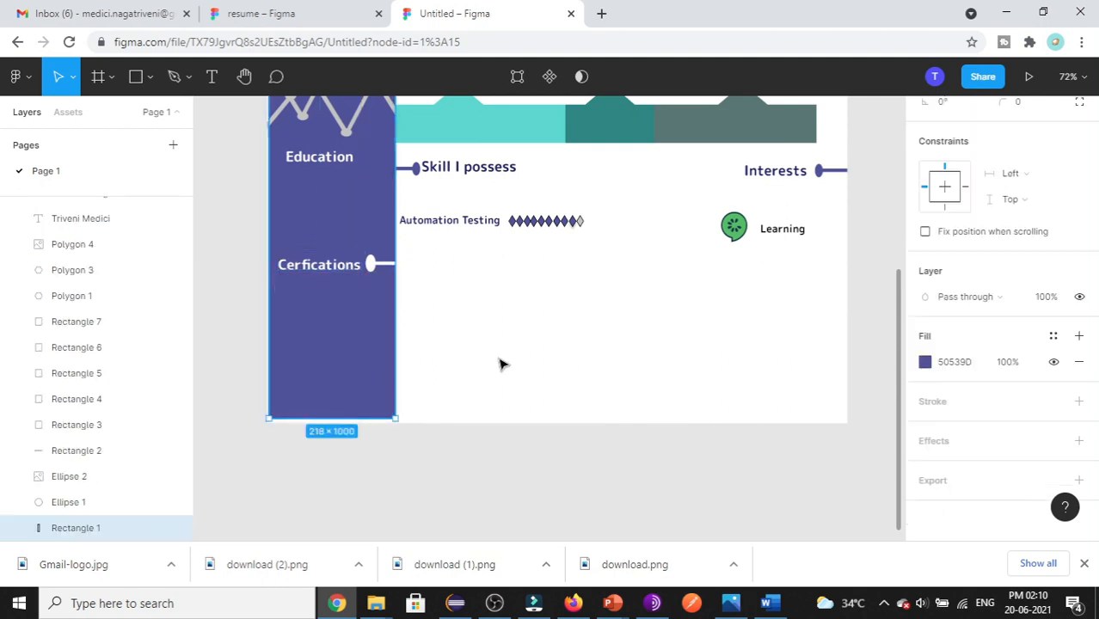
click(499, 360)
click(311, 13)
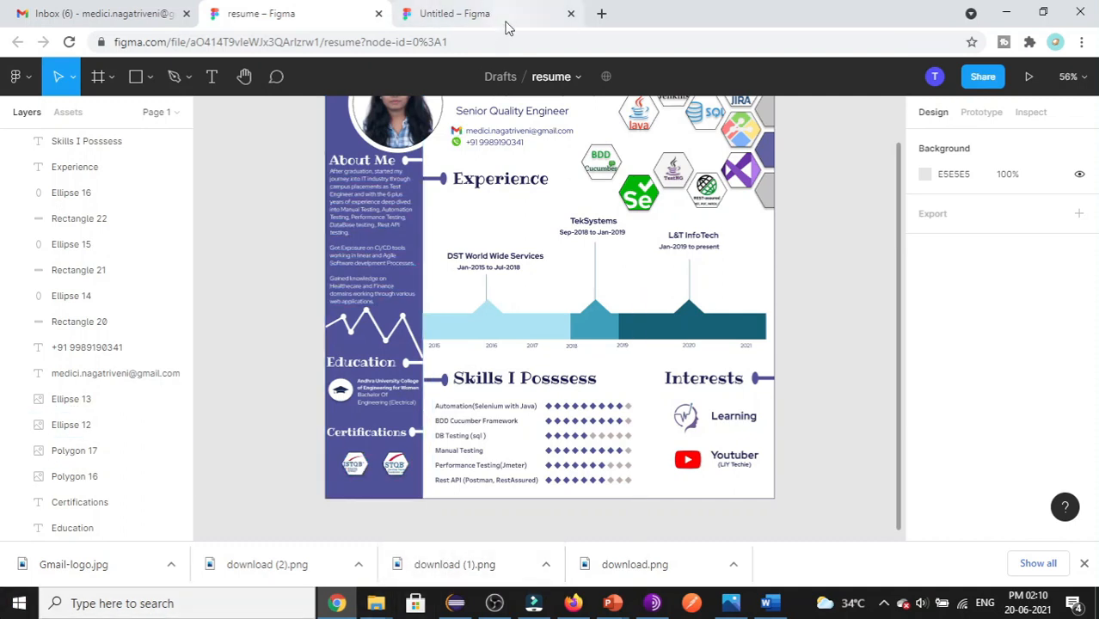
- In the Untitled design, draw a polygon and set its point count to 6
click(477, 13)
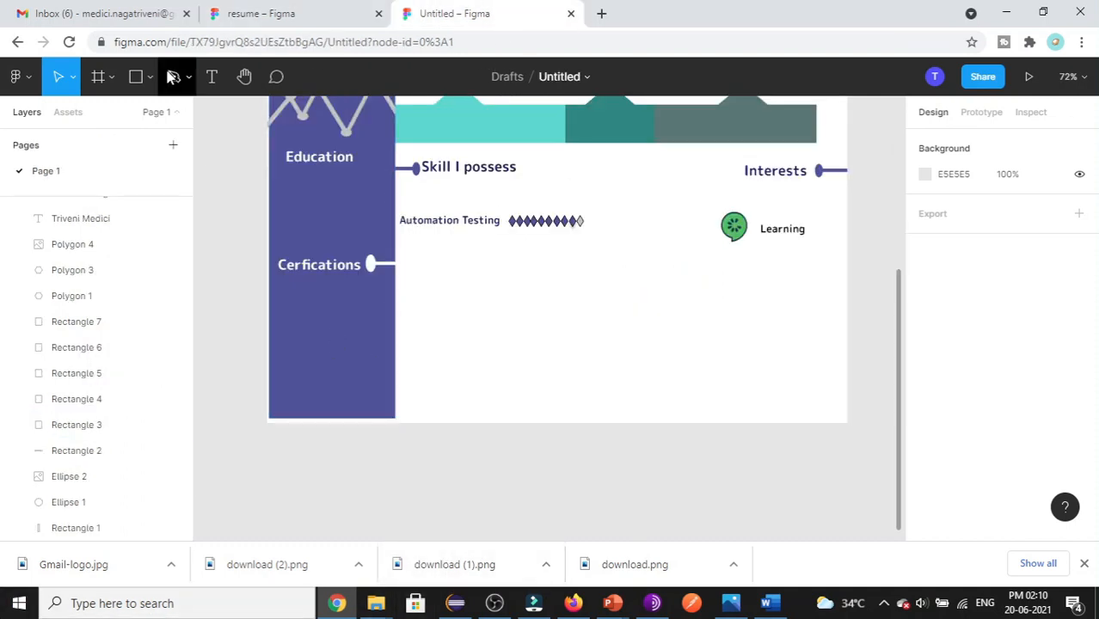
click(151, 80)
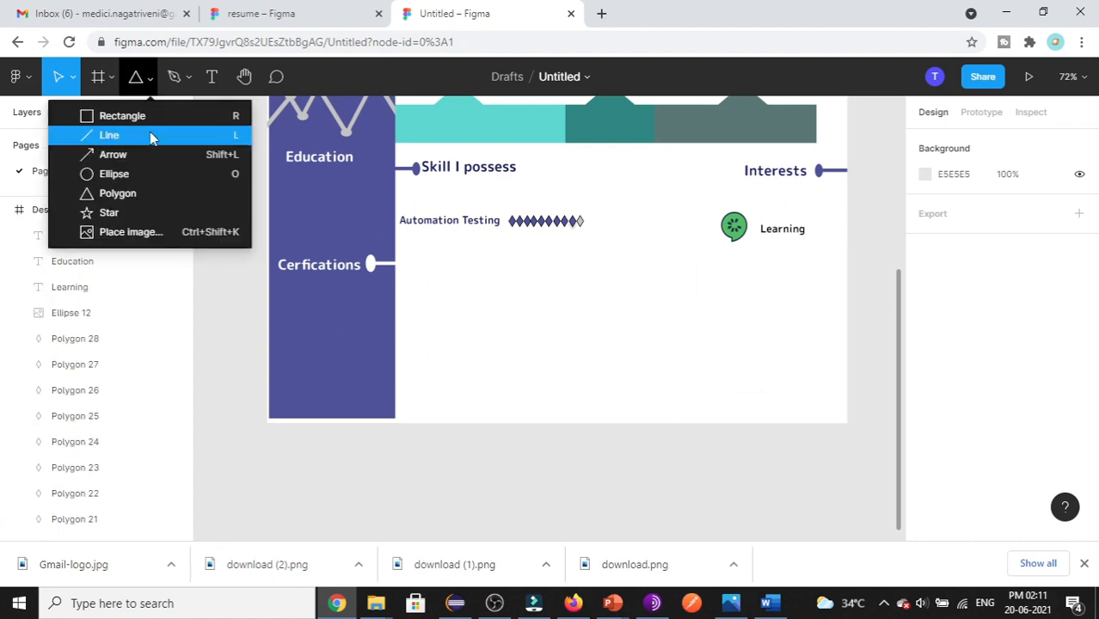
click(118, 194)
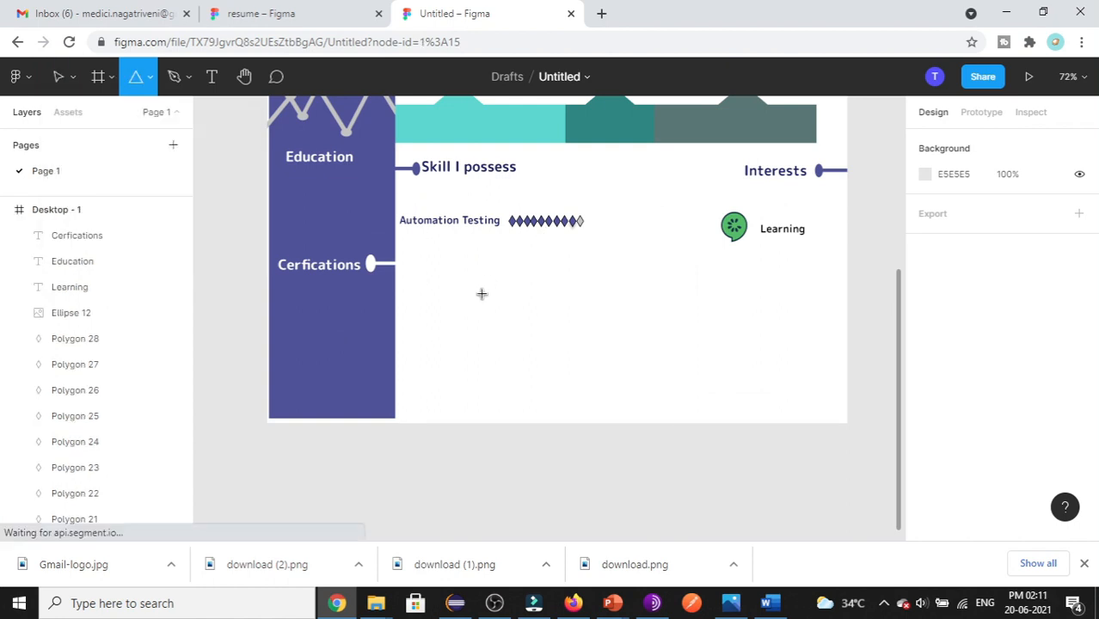
drag(463, 294, 561, 338)
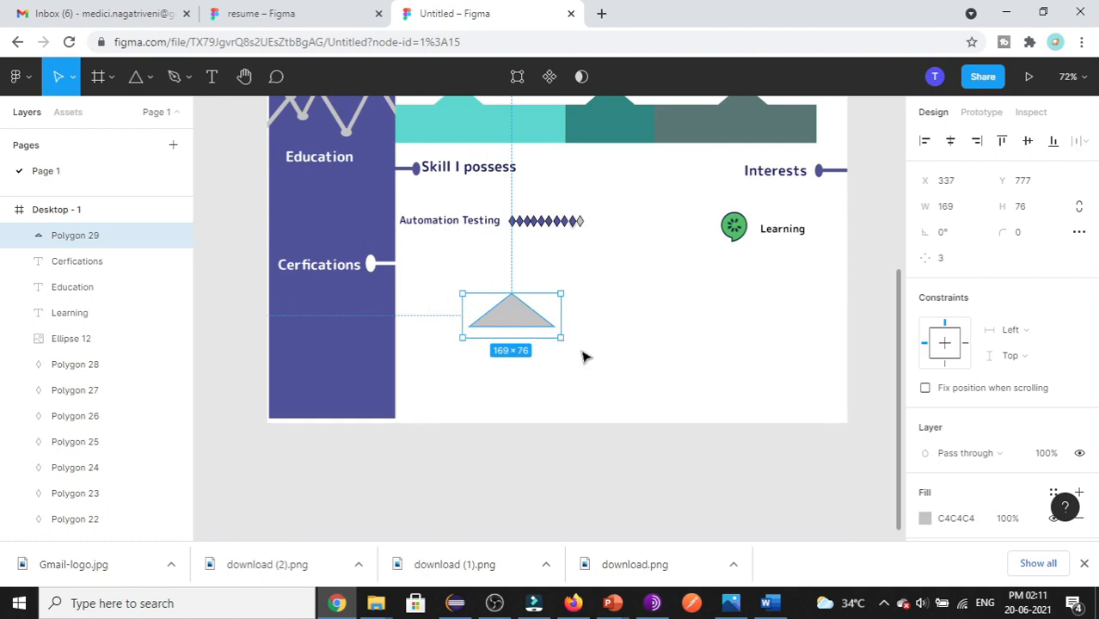
click(950, 265)
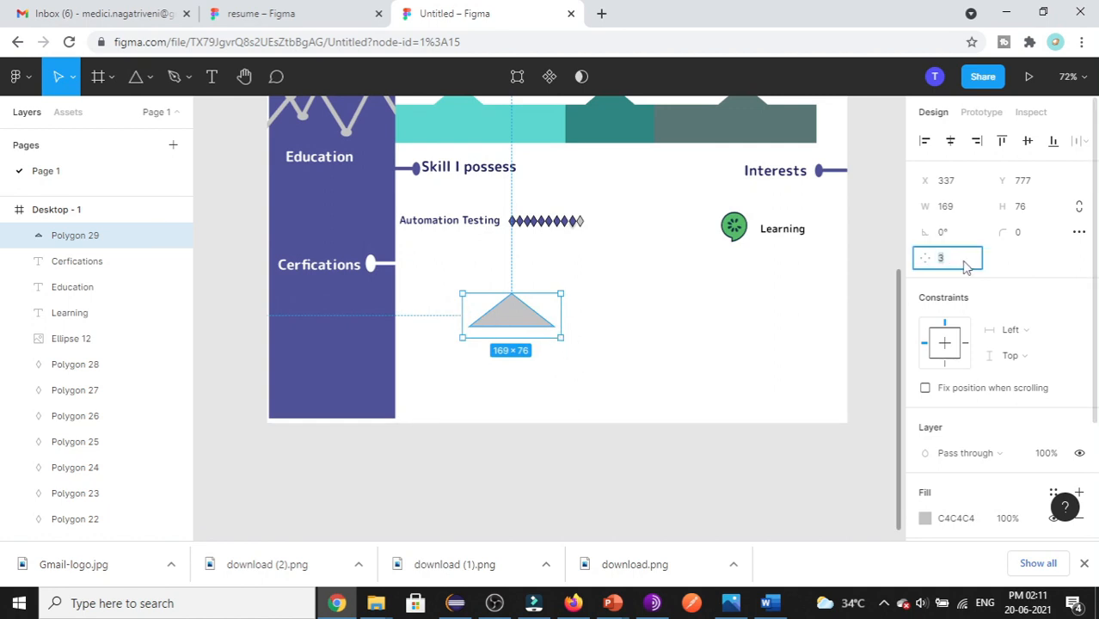
text(6)
click(697, 366)
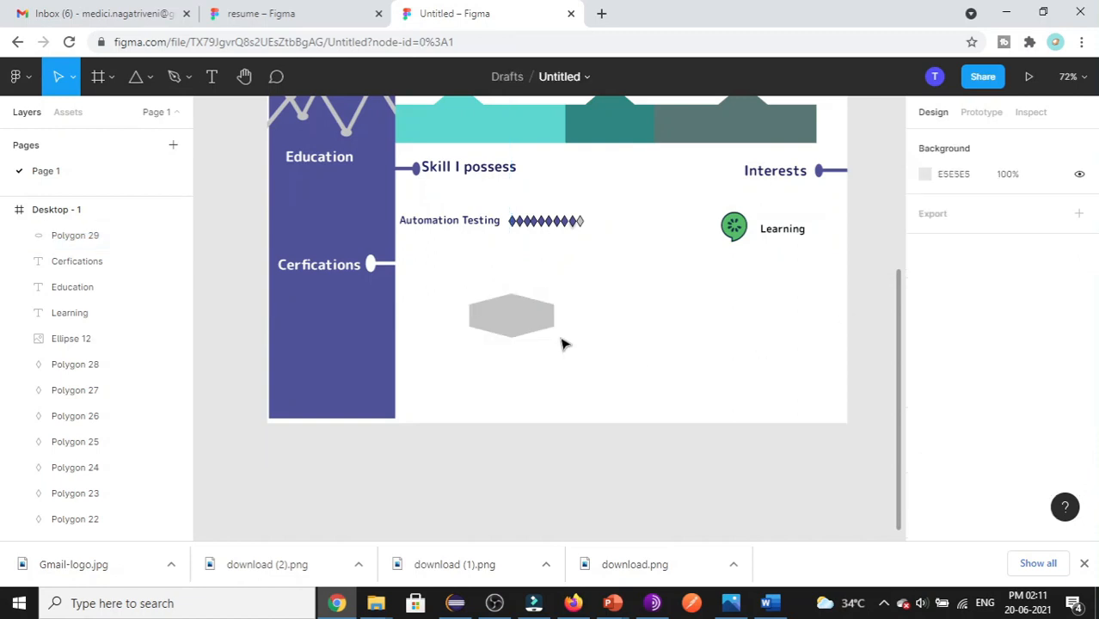
- Move the grey hexagon onto the purple sidebar below the Cerfications heading
double_click(533, 314)
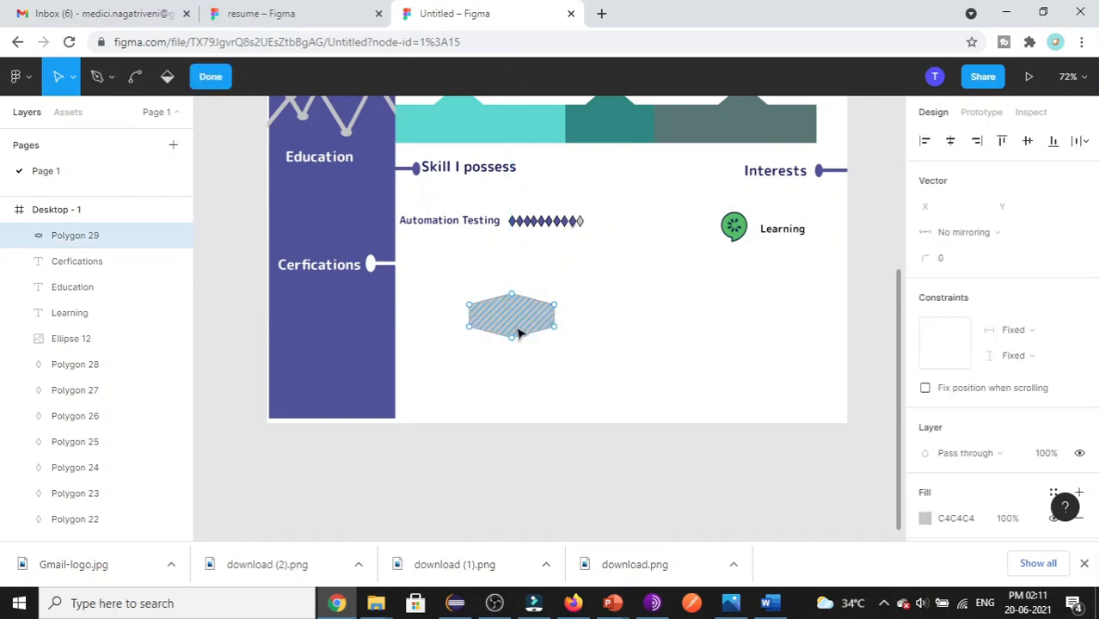
key(Escape)
drag(511, 334, 318, 313)
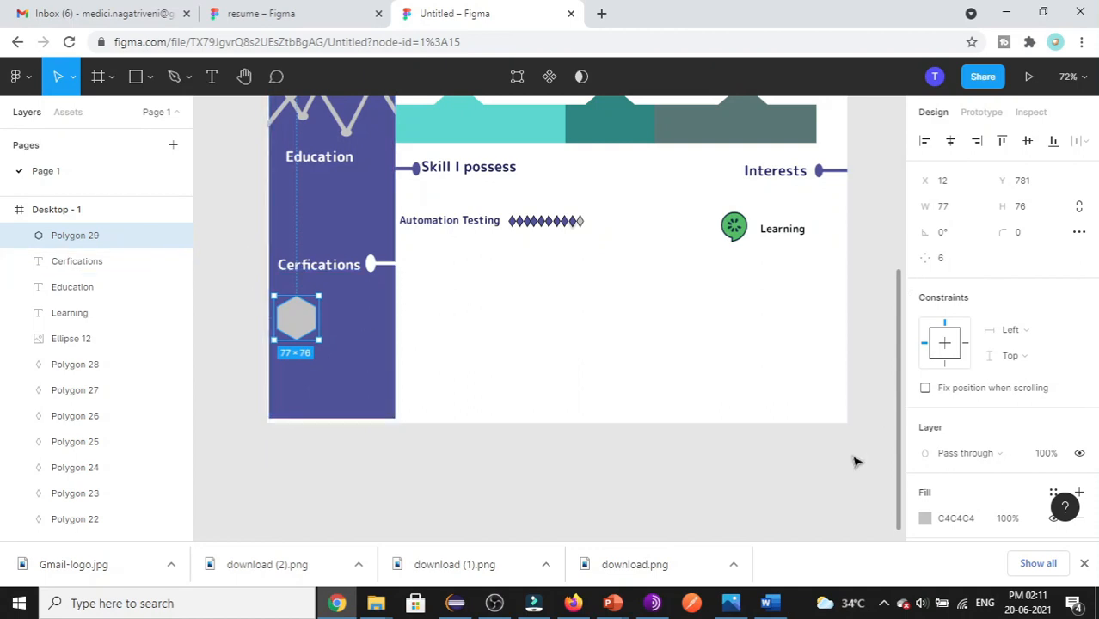
scroll(939, 357, down, 3)
click(925, 362)
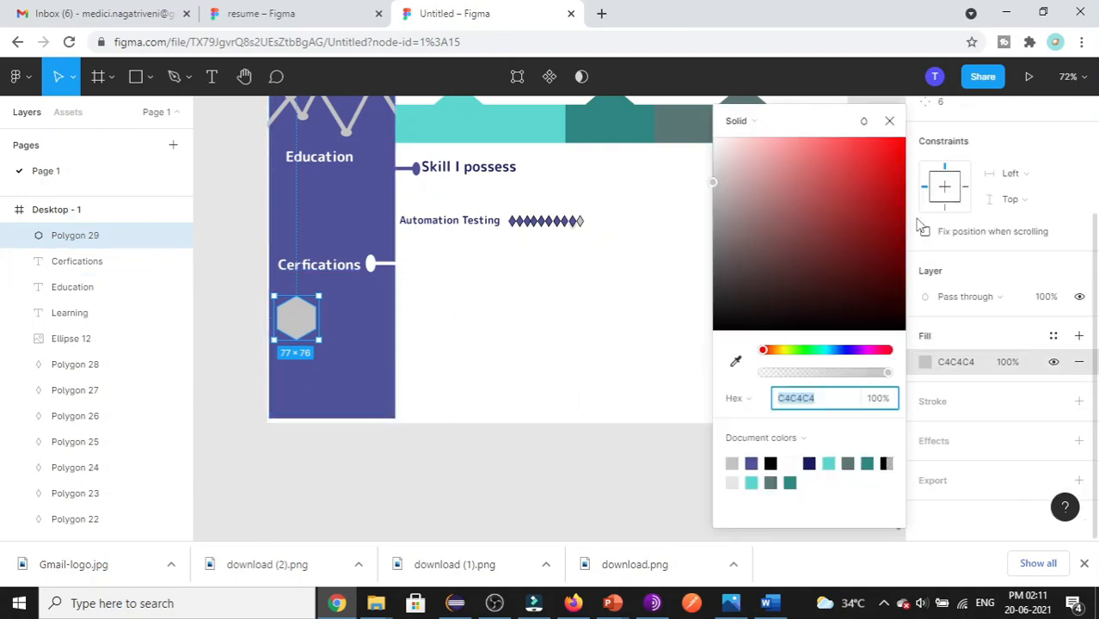
- Replace the hexagon's solid grey fill with the image download (2).png
click(737, 125)
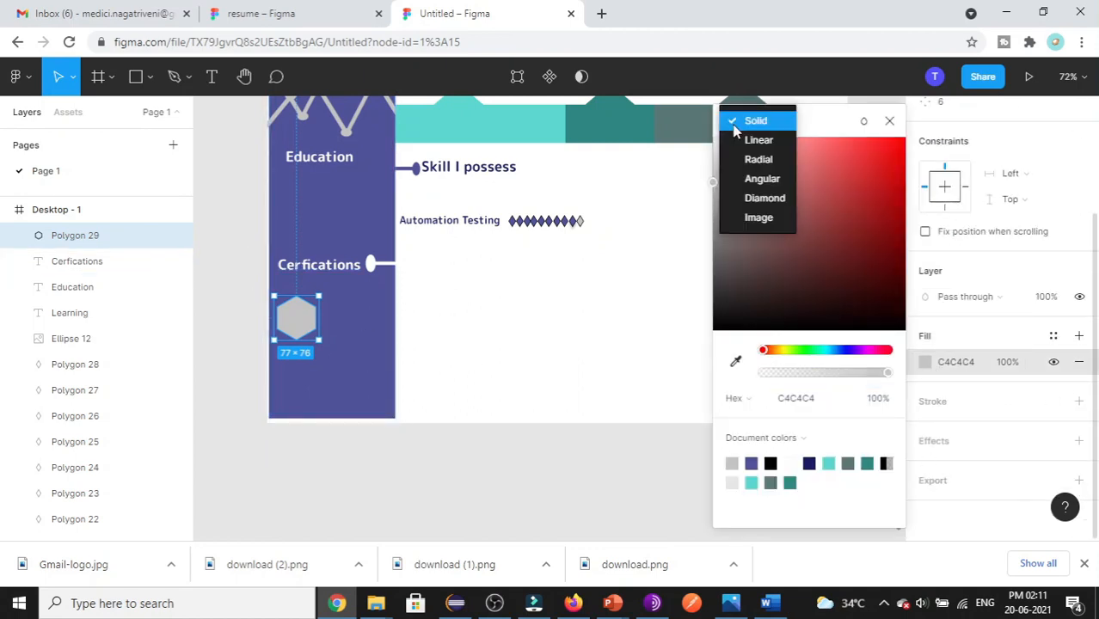
click(757, 218)
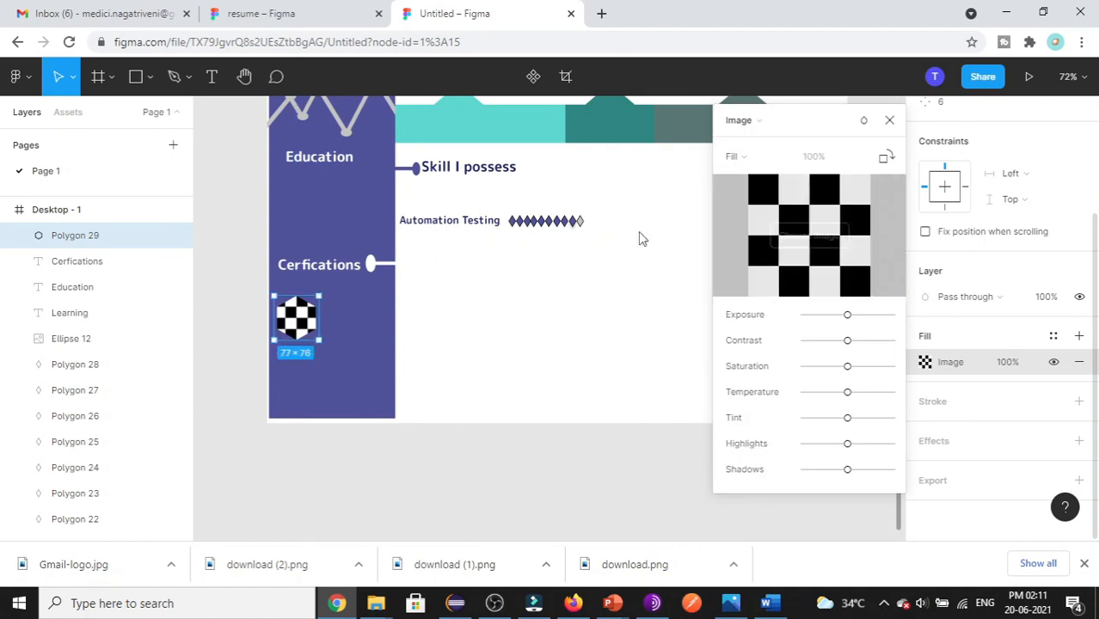
click(832, 230)
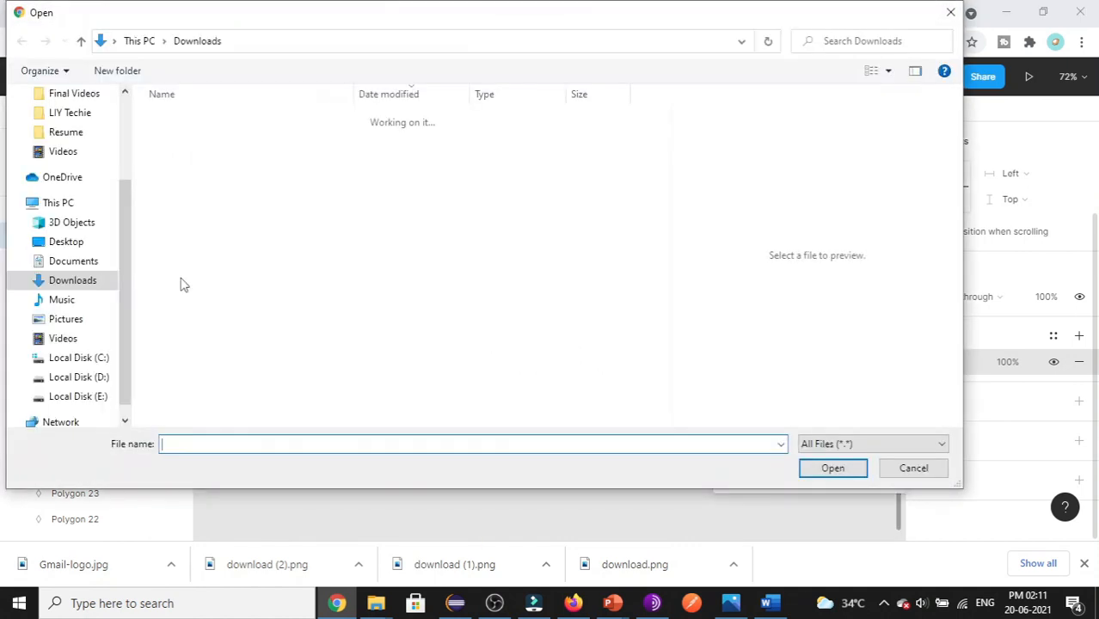
click(199, 157)
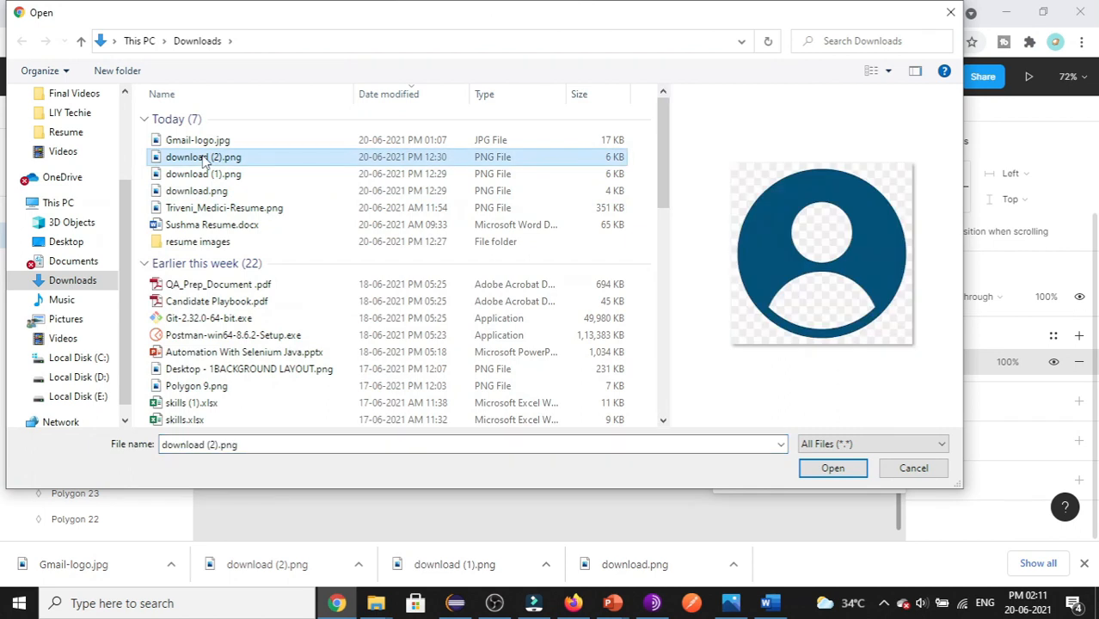
click(827, 467)
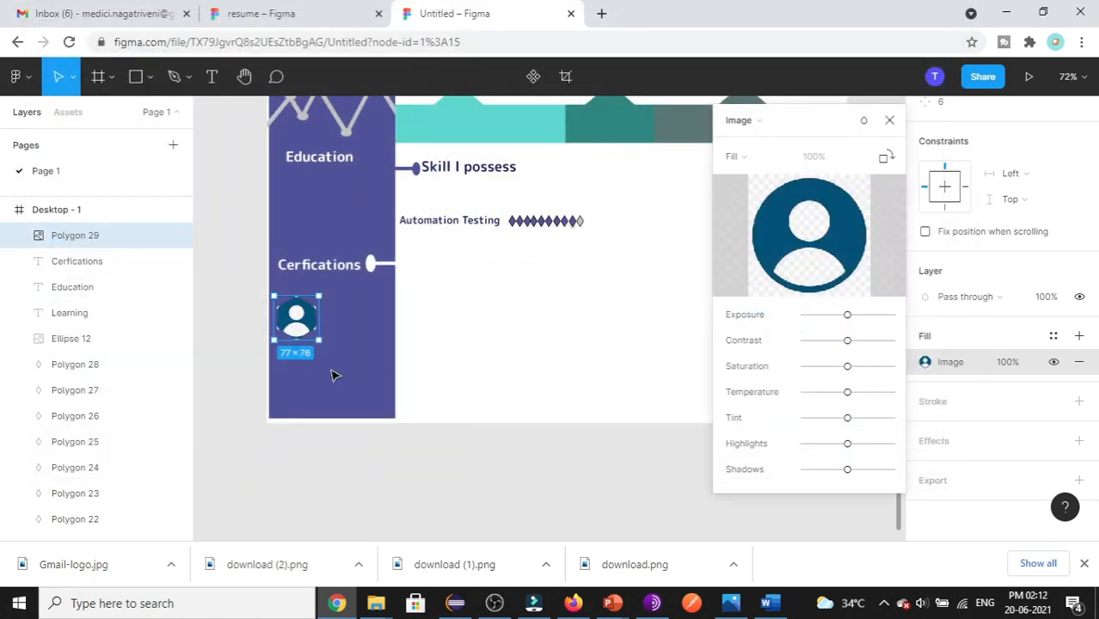
click(889, 119)
scroll(520, 409, up, 1)
scroll(521, 410, up, 3)
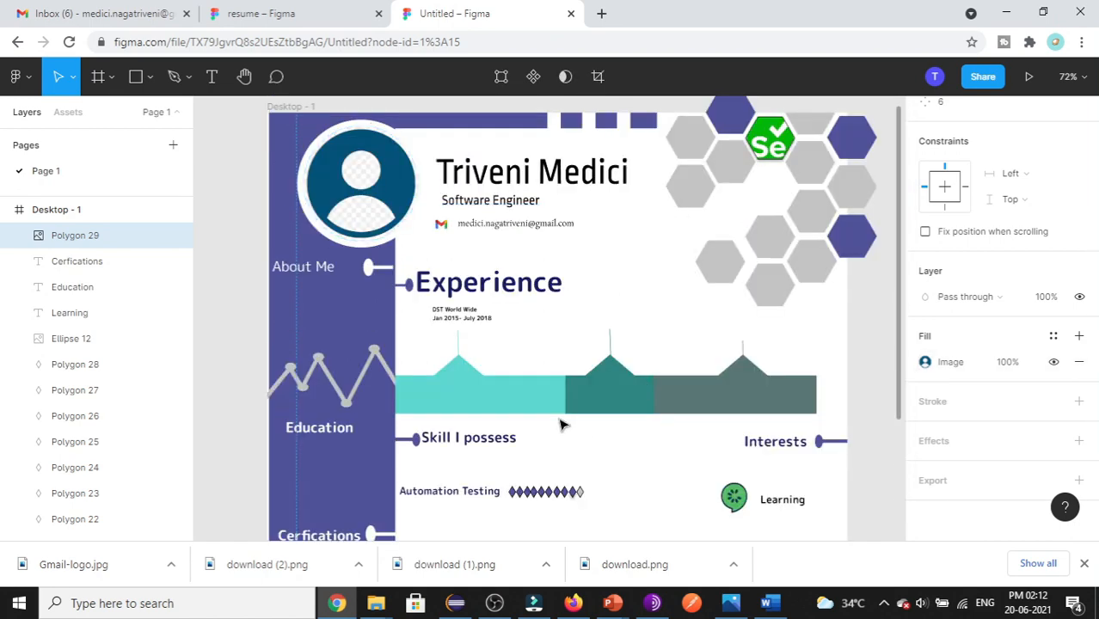
- Switch to the finished resume, look over its design, and select the Desktop - 1 frame
scroll(563, 426, down, 1)
click(331, 13)
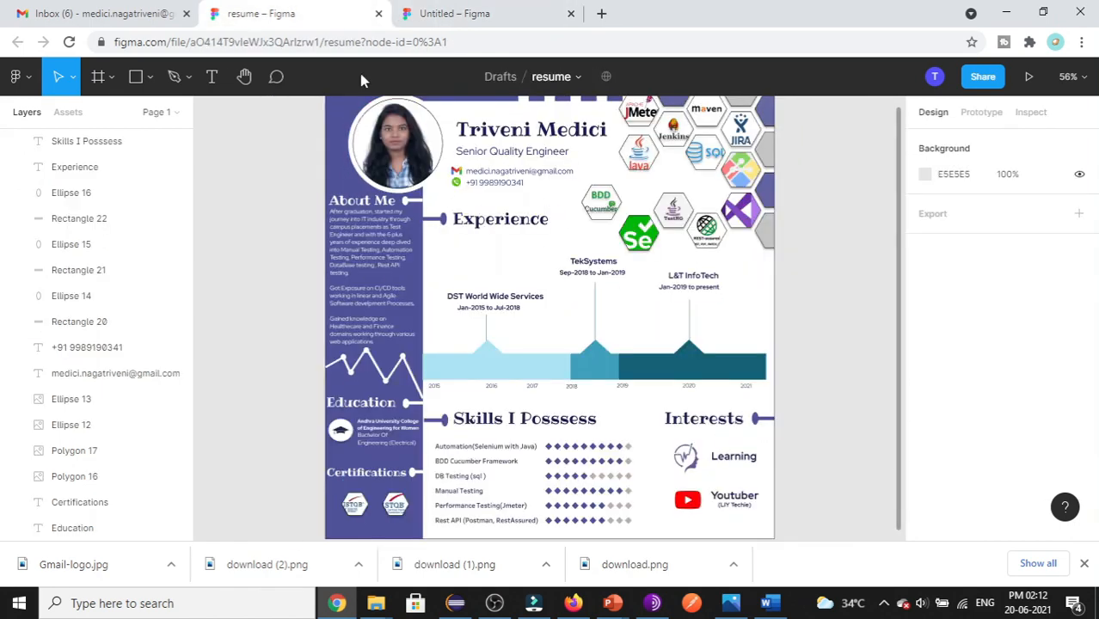
scroll(708, 250, up, 1)
scroll(729, 310, down, 2)
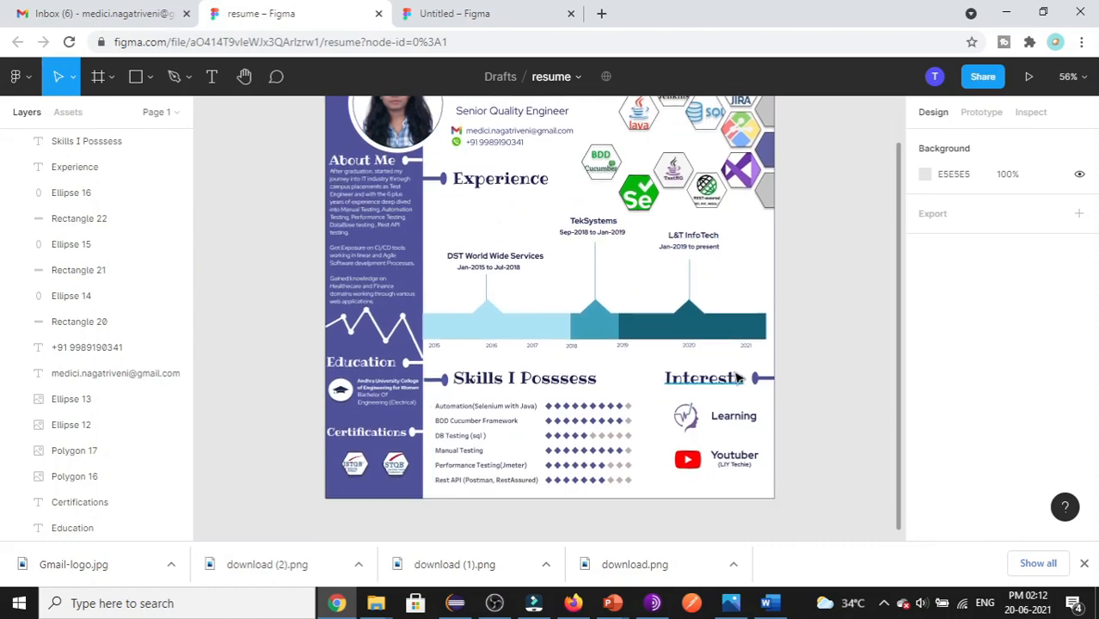
scroll(710, 436, up, 1)
scroll(764, 427, up, 3)
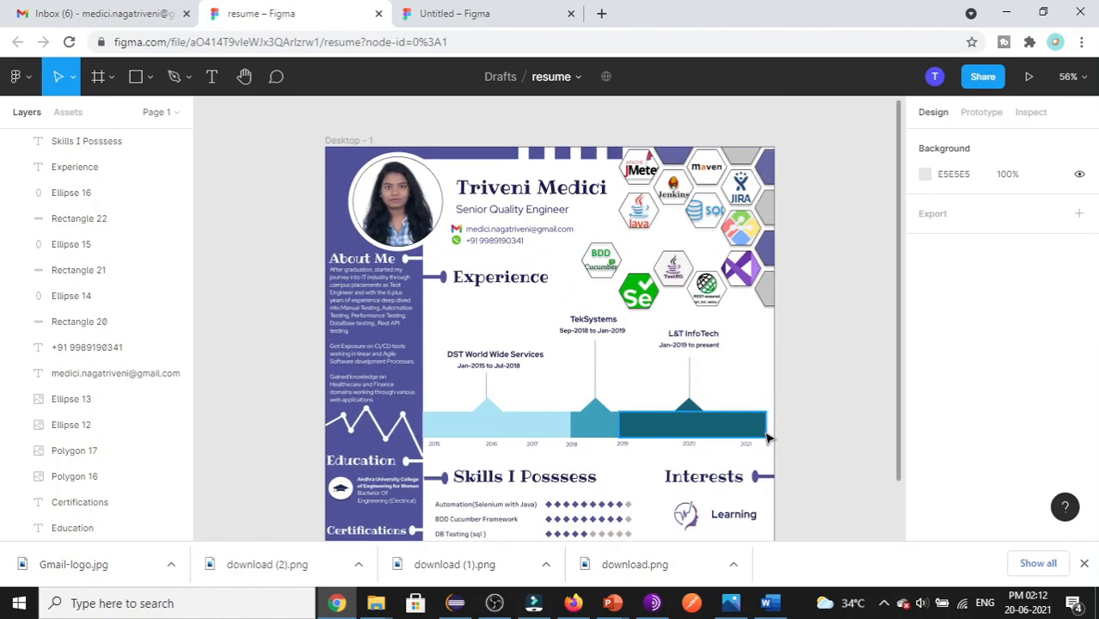
scroll(768, 434, down, 1)
scroll(767, 430, up, 3)
scroll(421, 262, down, 1)
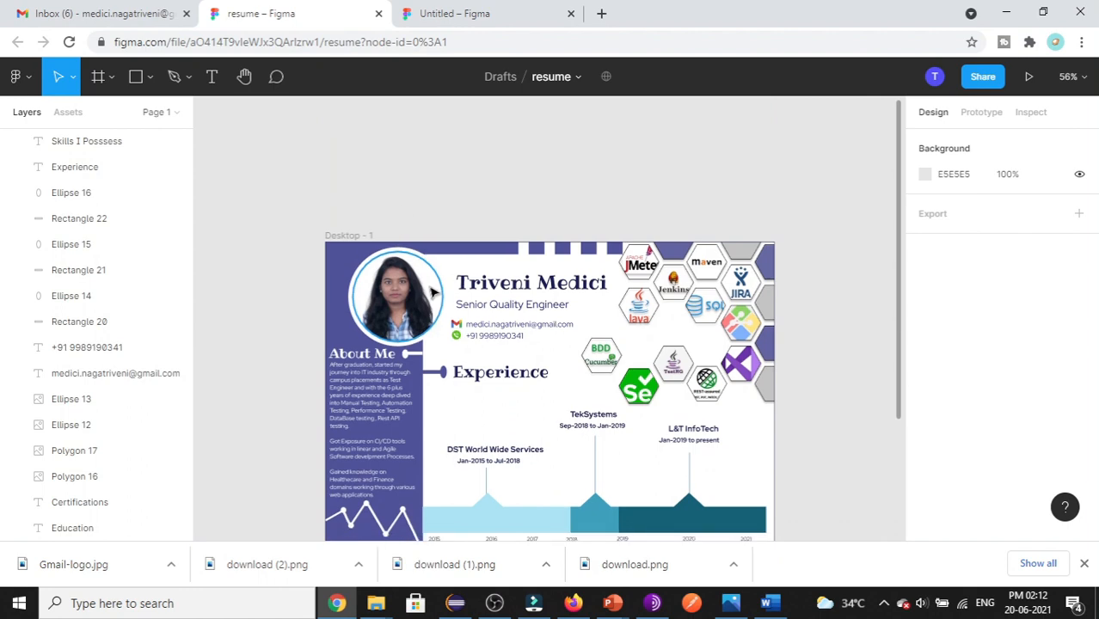
scroll(421, 382, down, 8)
scroll(448, 407, up, 3)
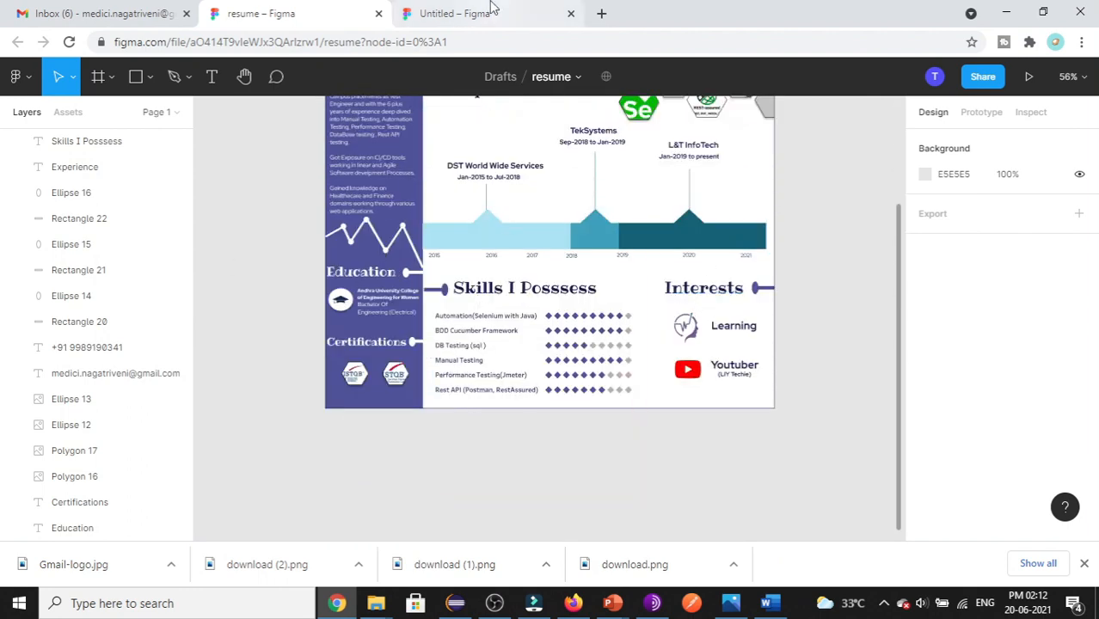
scroll(327, 361, up, 1)
scroll(329, 365, up, 3)
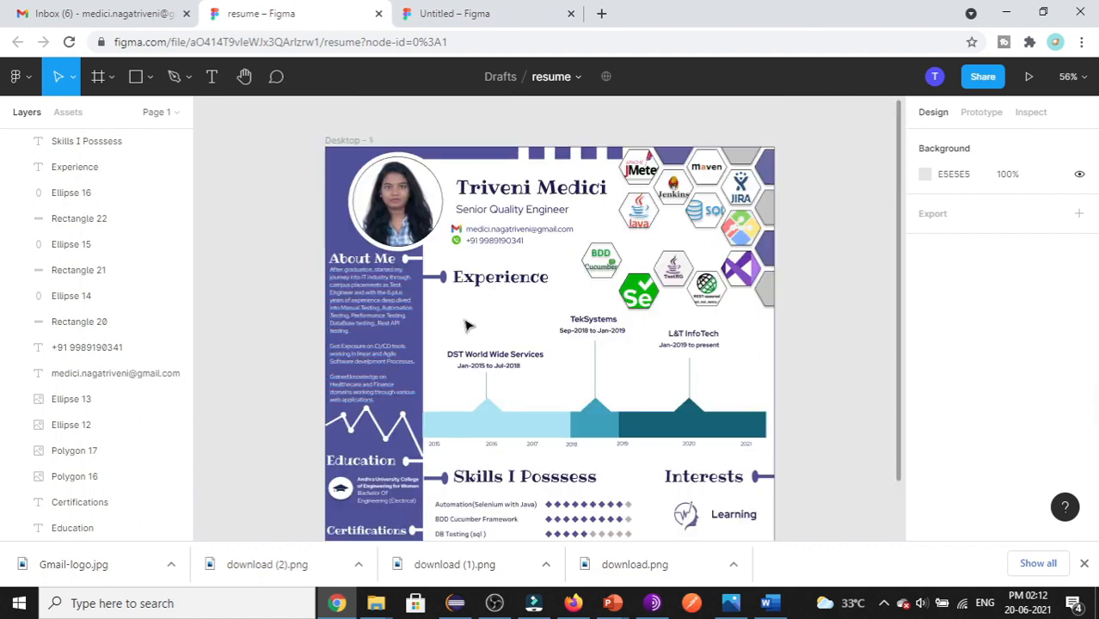
scroll(106, 292, up, 10)
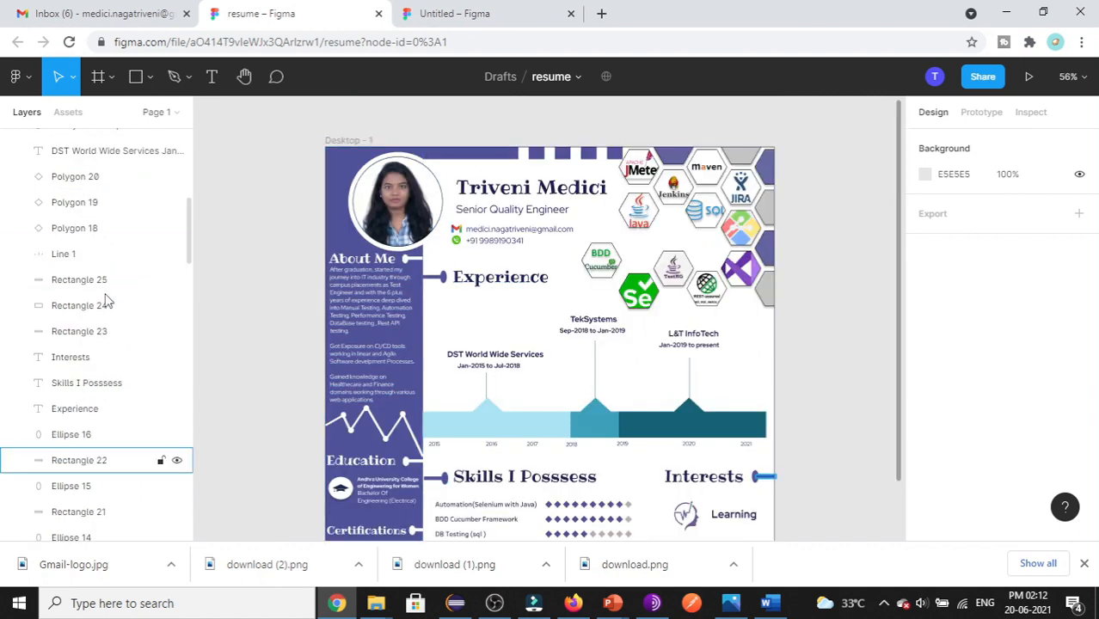
click(77, 142)
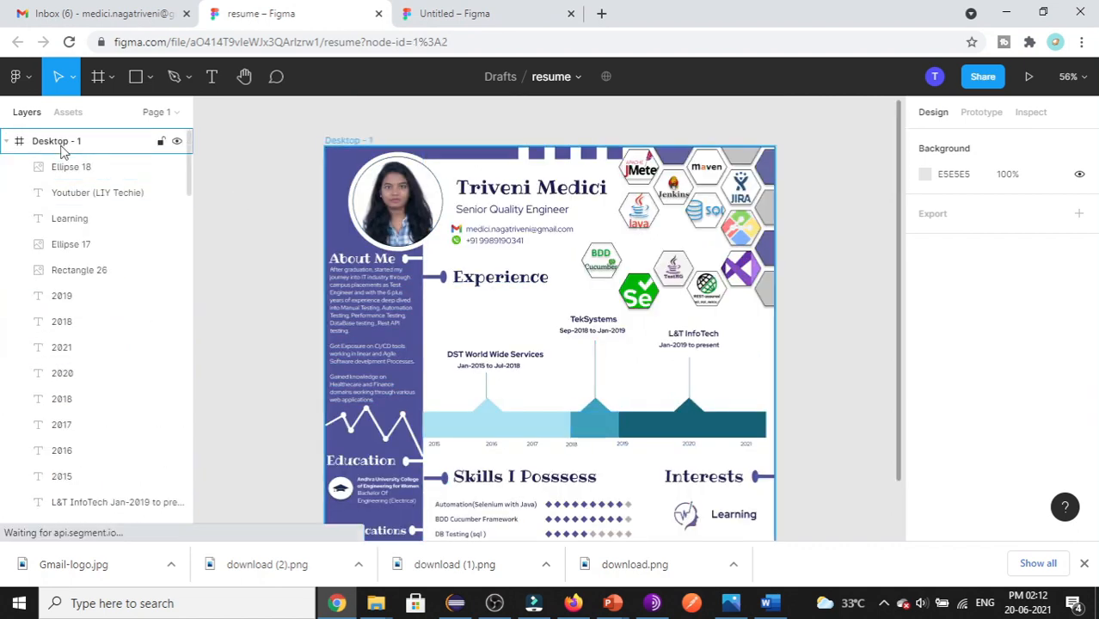
- Export the Desktop - 1 frame as a PNG and open the downloaded image
scroll(1002, 412, down, 5)
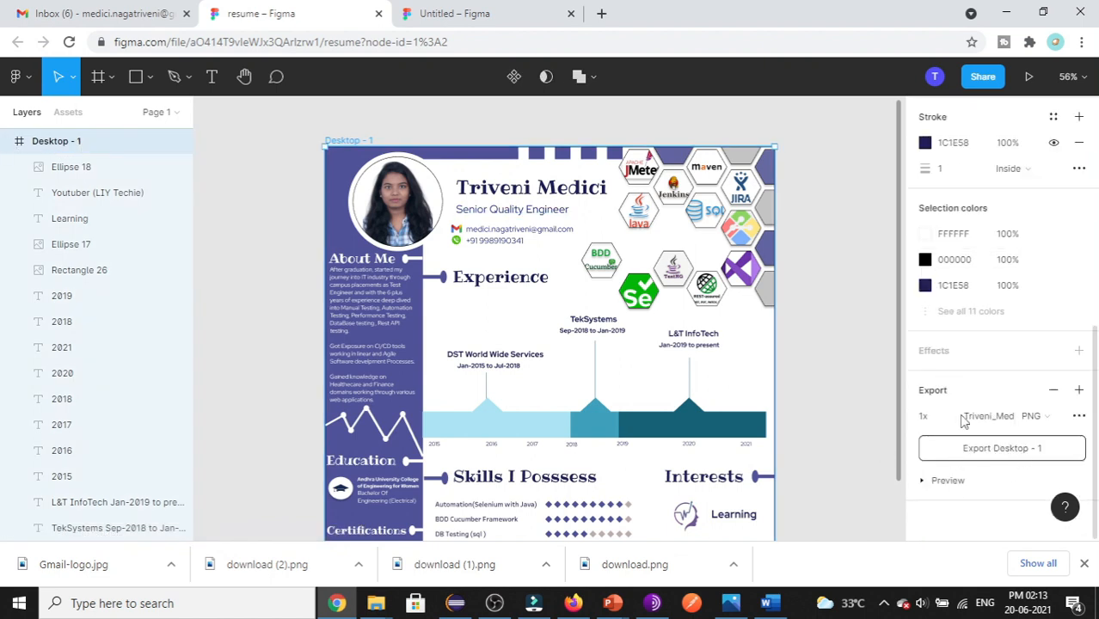
click(1055, 418)
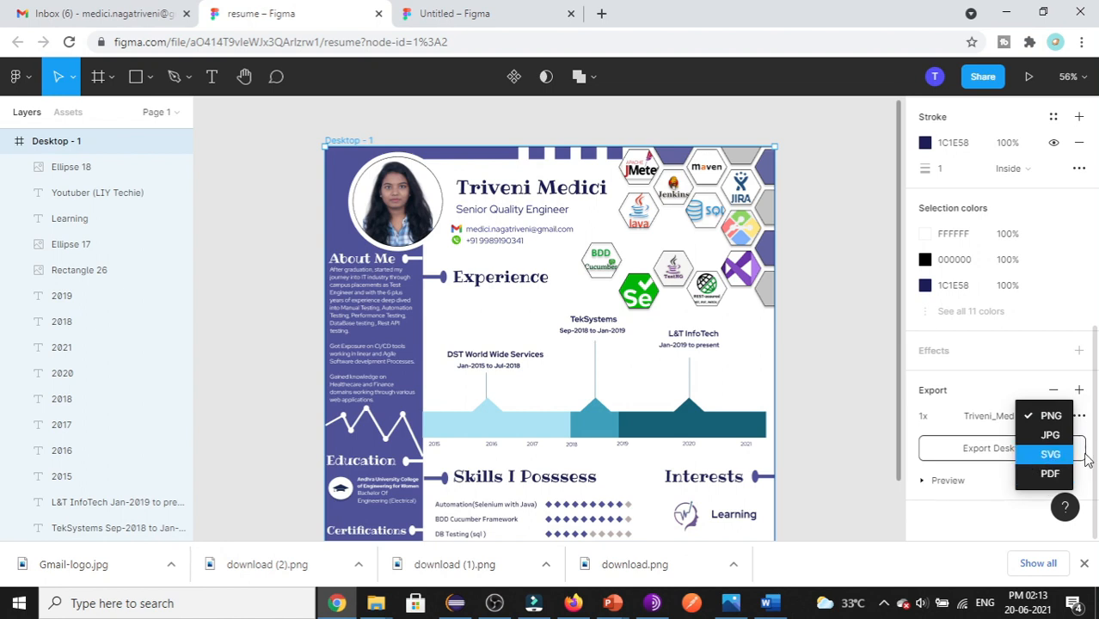
click(1048, 365)
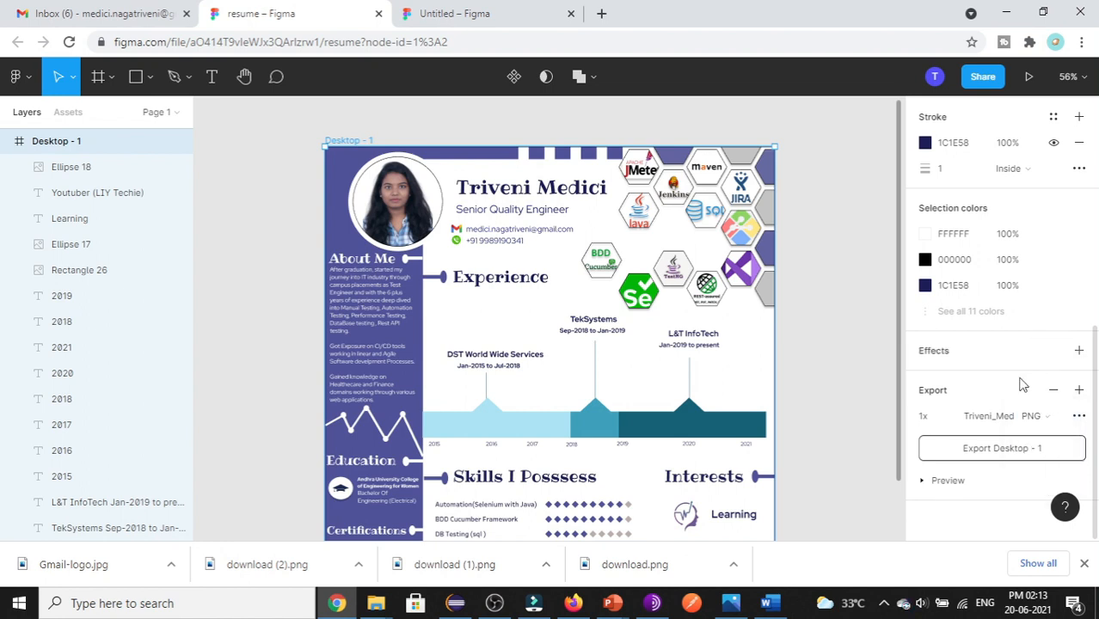
click(995, 450)
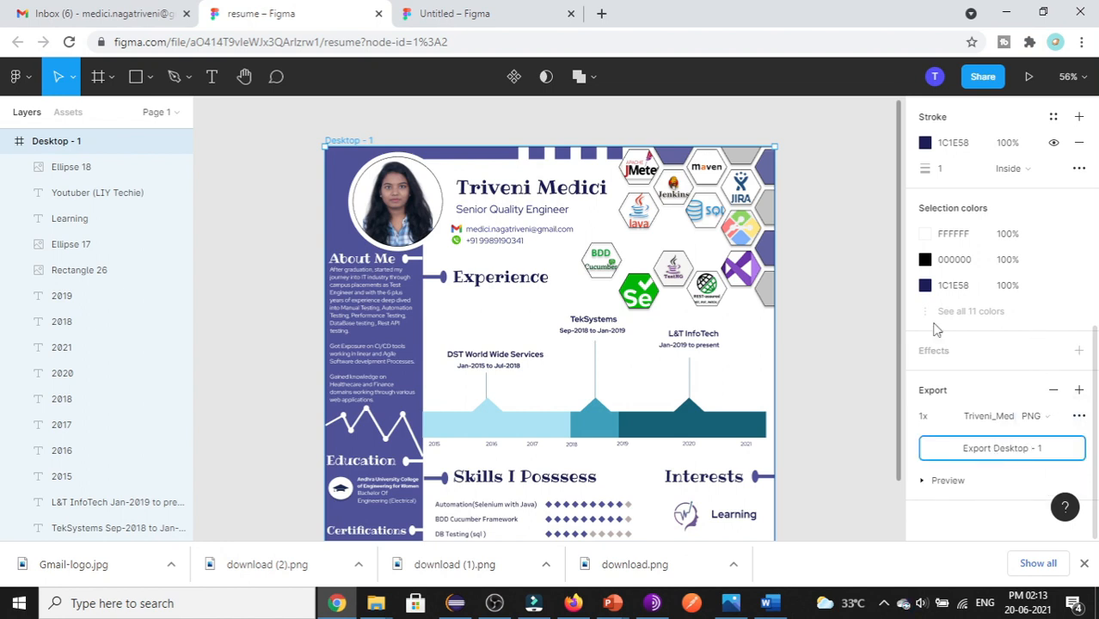
click(1012, 446)
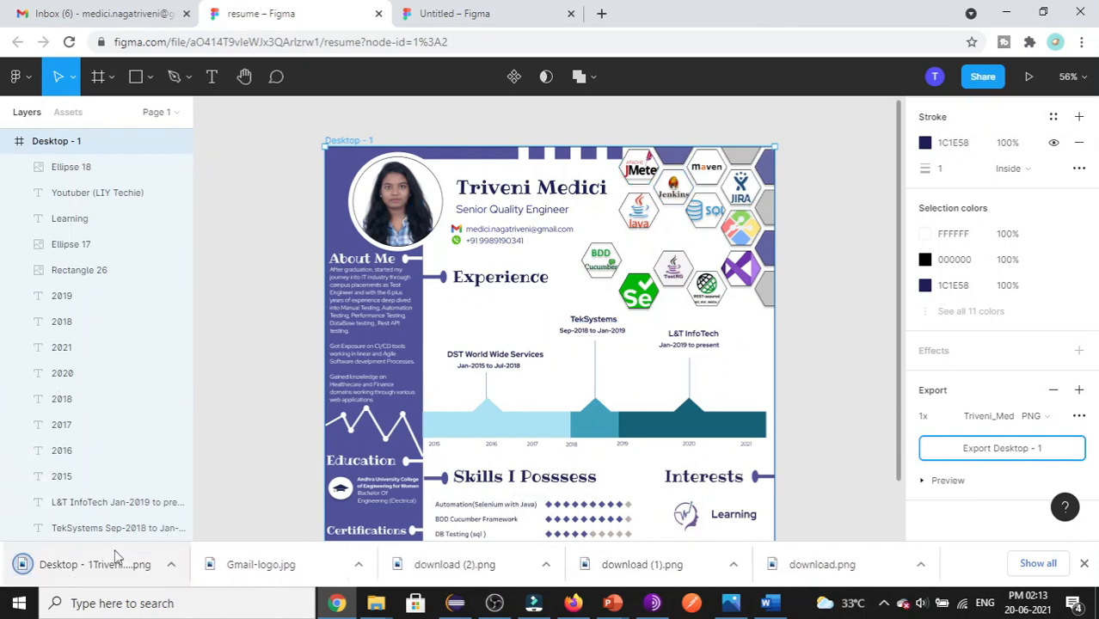
click(122, 569)
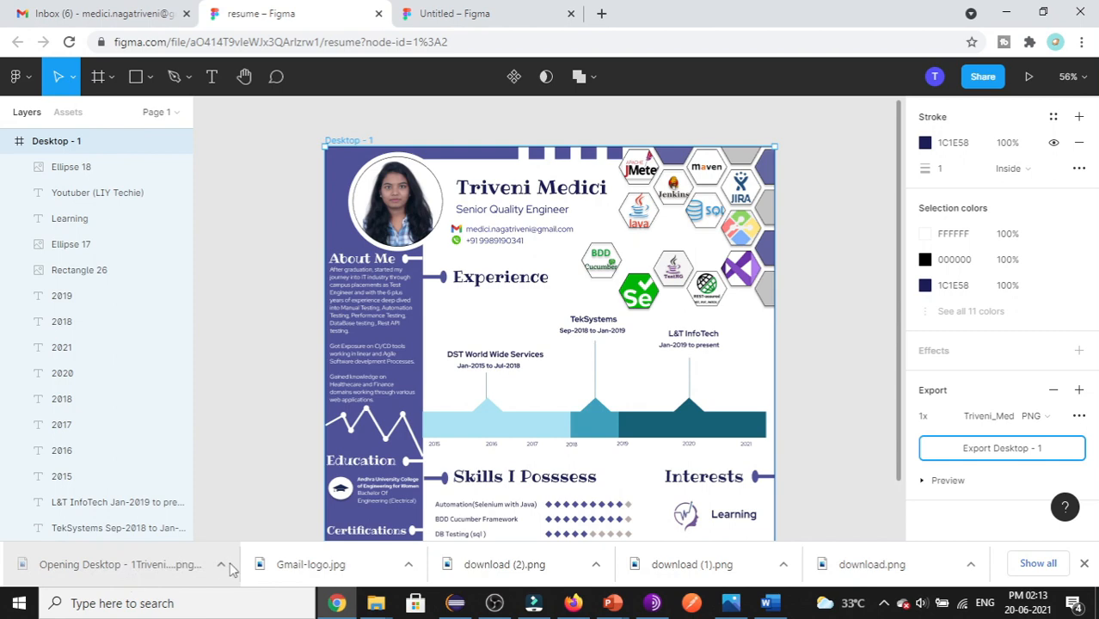